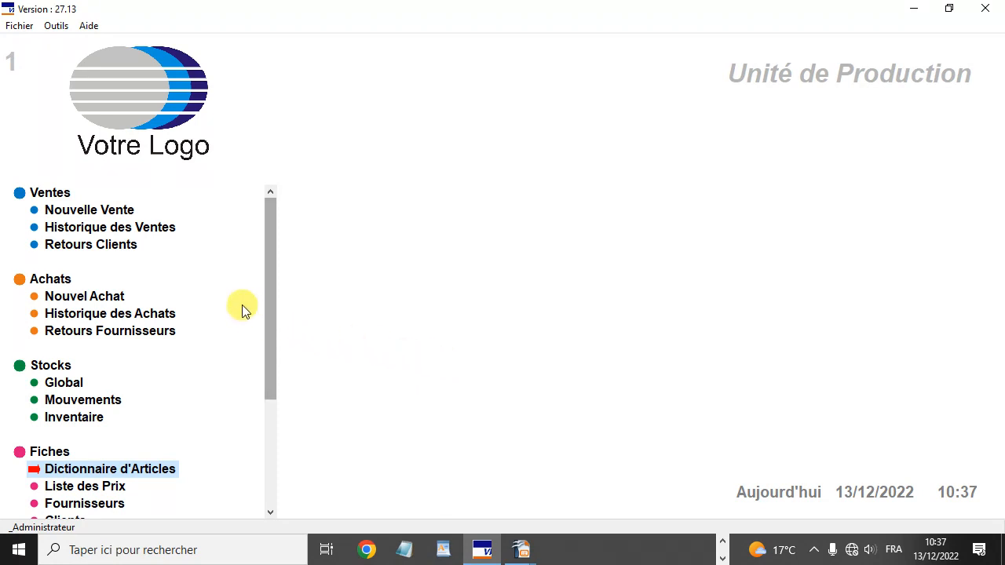
Start a new purchase with a new supplier ALGERIE PROD, entering "." as its address and city, and proceed to the purchase invoice.
{"action": "left_click", "coordinate": [103, 302]}
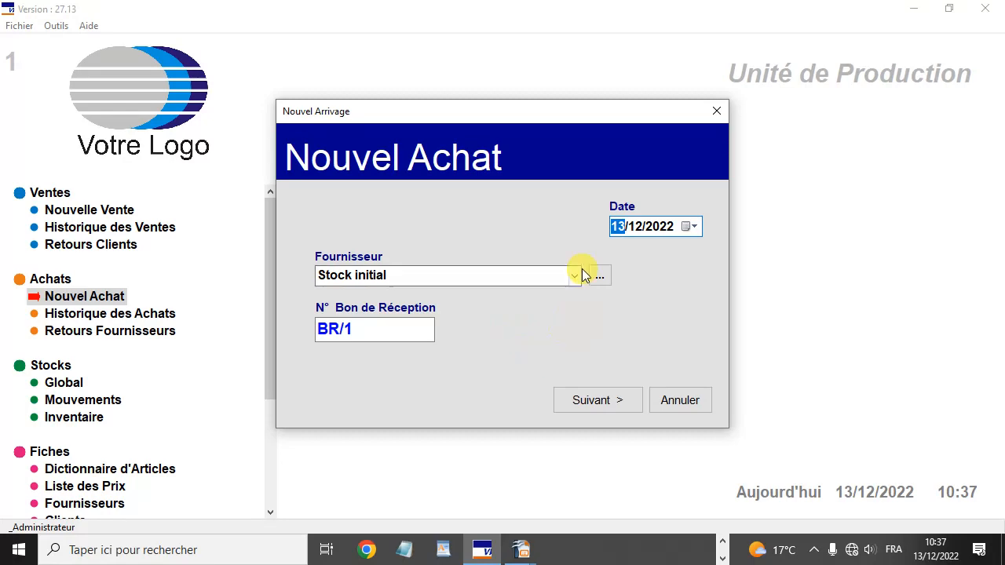
{"action": "left_click", "coordinate": [598, 280]}
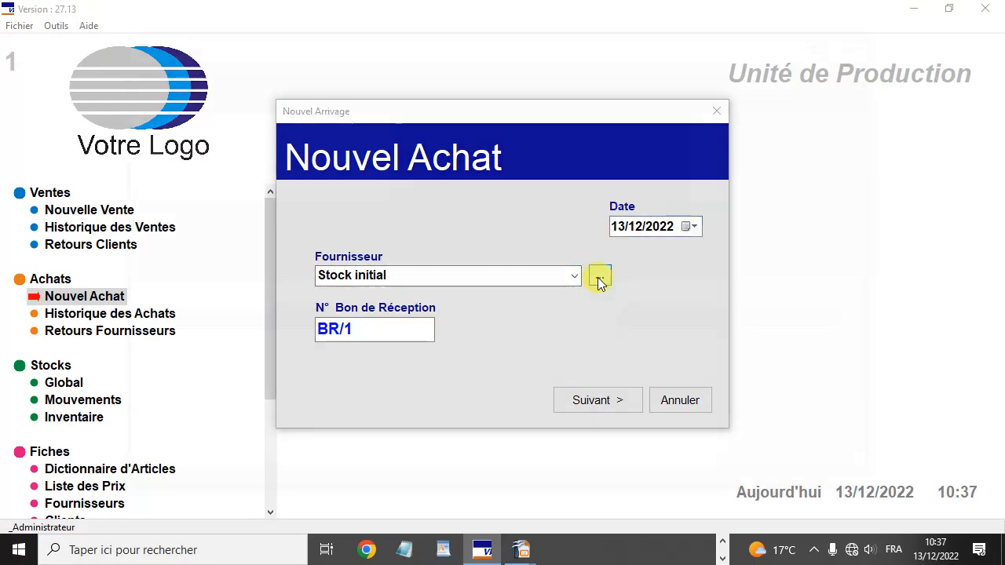
{"action": "type", "text": "A"}
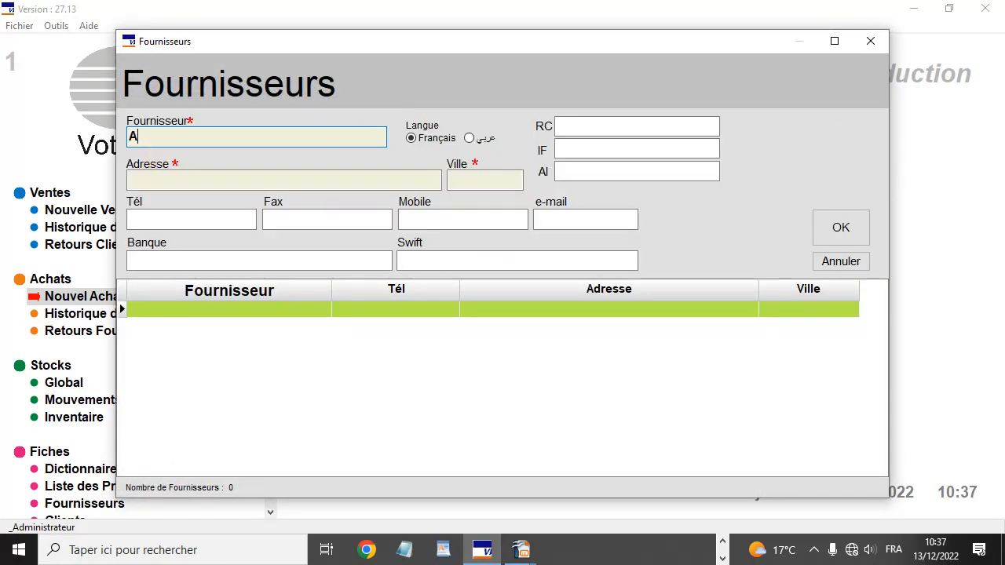
{"action": "type", "text": "LGERI"}
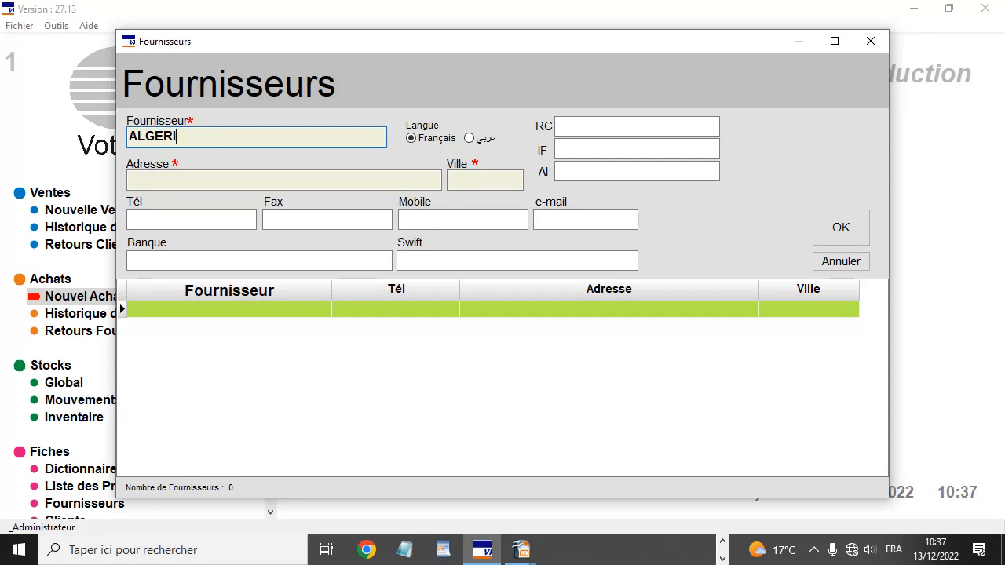
{"action": "type", "text": "E PROD"}
{"action": "left_click", "coordinate": [225, 180]}
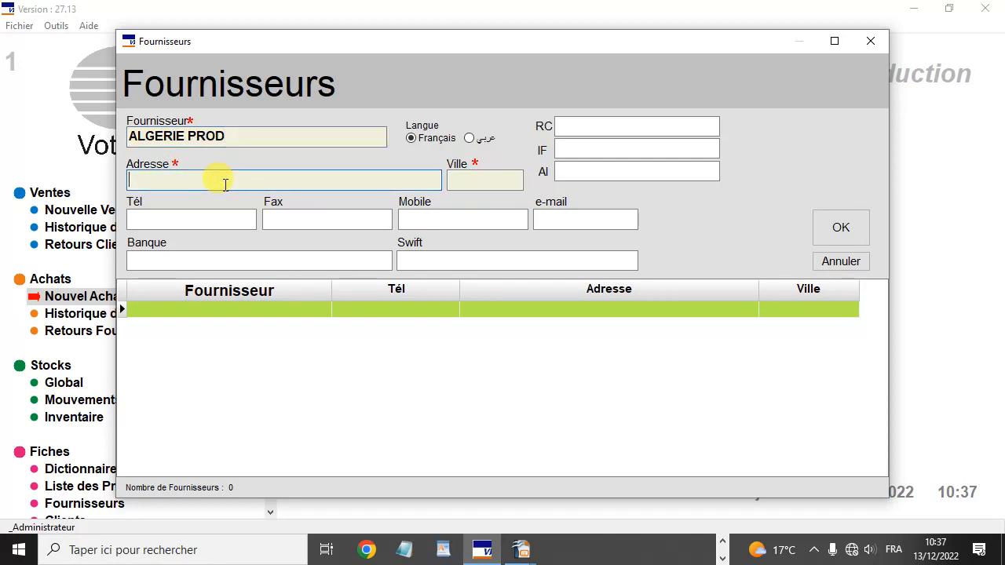
{"action": "type", "text": "."}
{"action": "left_click", "coordinate": [468, 179]}
{"action": "type", "text": "."}
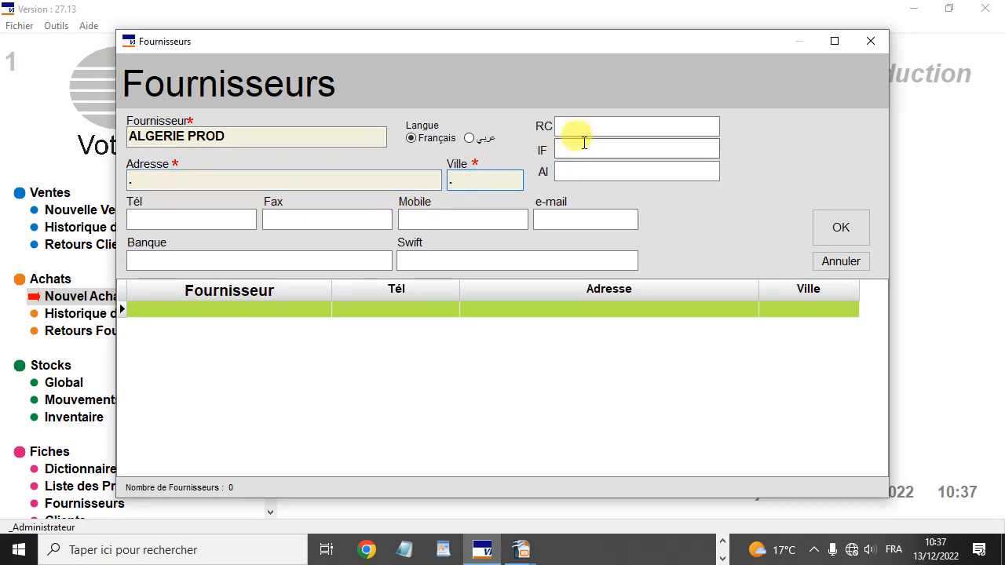
{"action": "left_click", "coordinate": [841, 235]}
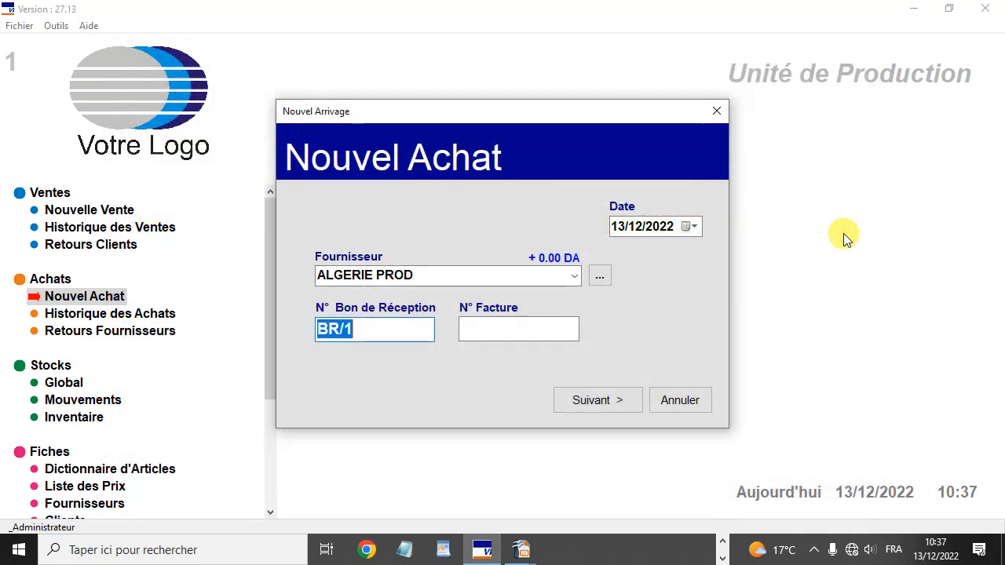
{"action": "left_click", "coordinate": [593, 402]}
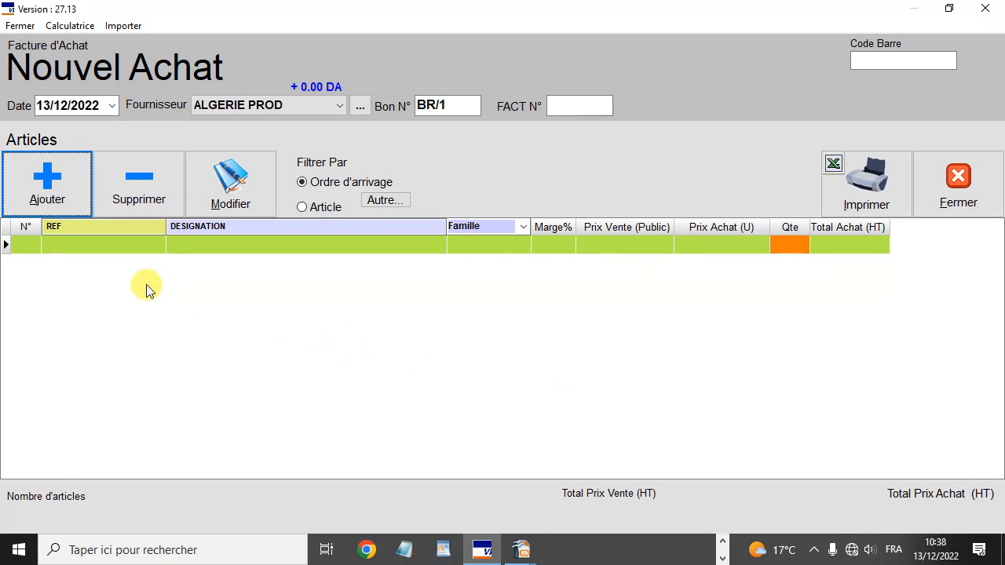
Create article M1 with the unit Kilos (Kg) and add it to the purchase invoice.
{"action": "left_click", "coordinate": [48, 182]}
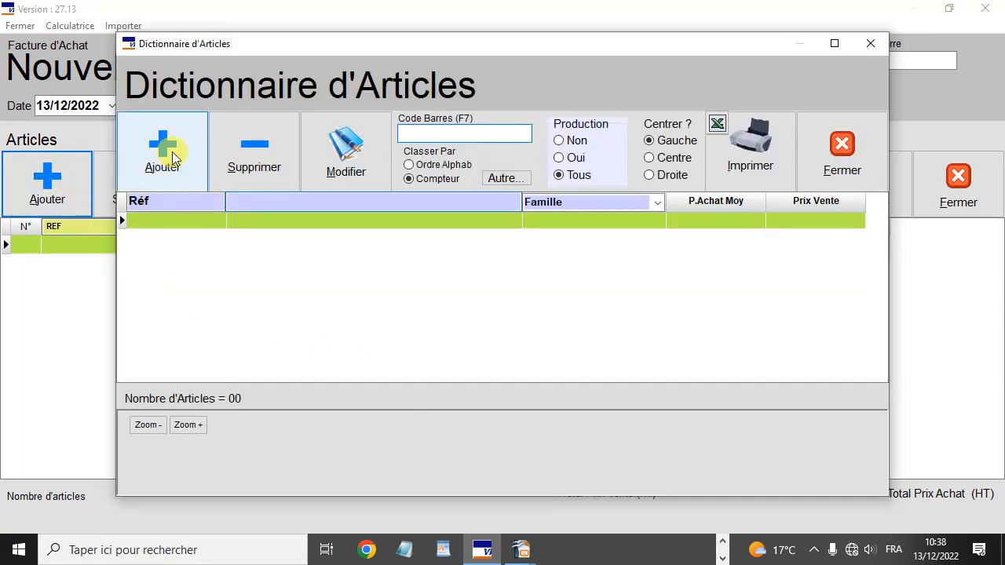
{"action": "left_click", "coordinate": [161, 158]}
{"action": "type", "text": "M1"}
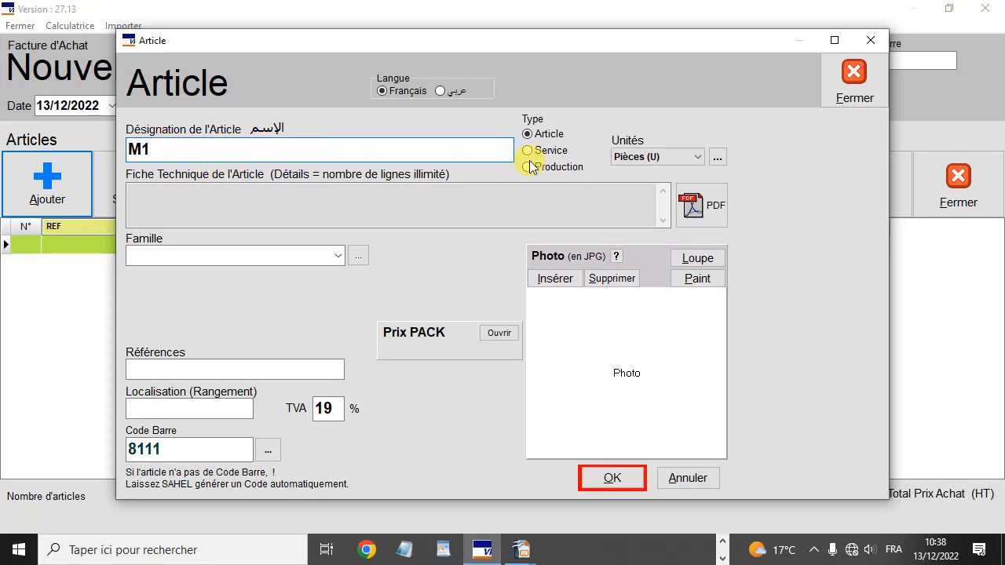
{"action": "left_click", "coordinate": [674, 156]}
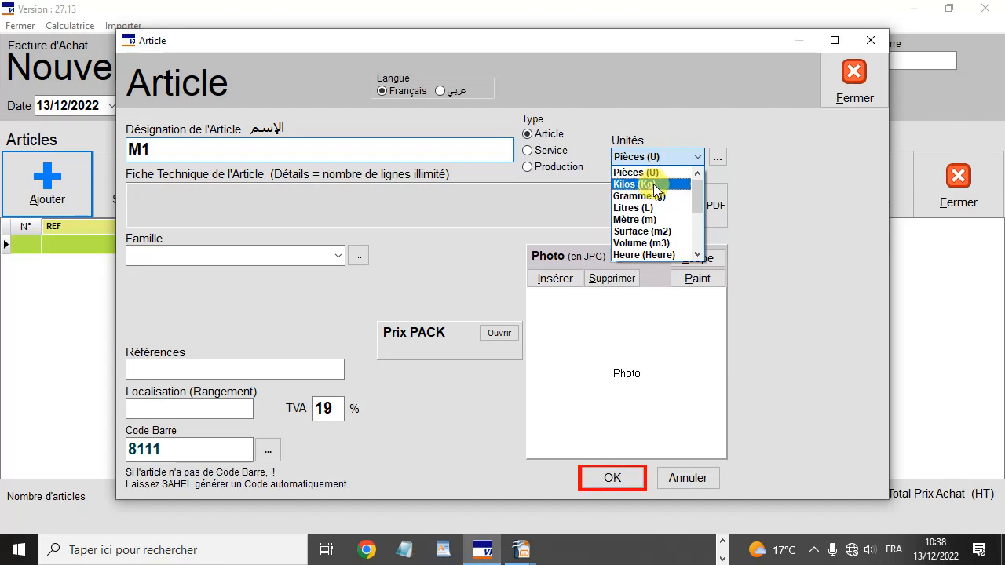
{"action": "left_click", "coordinate": [658, 186]}
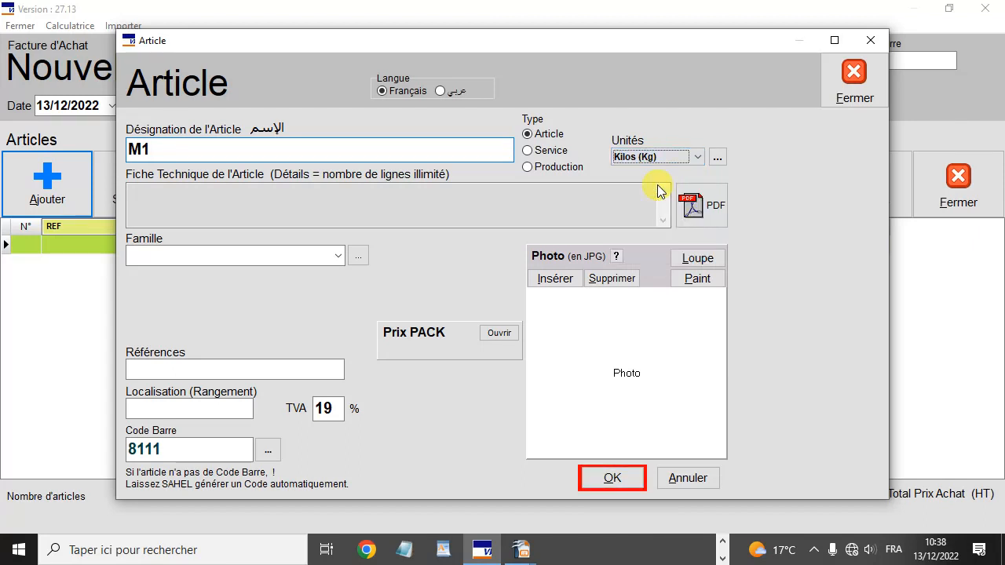
{"action": "left_click", "coordinate": [611, 478]}
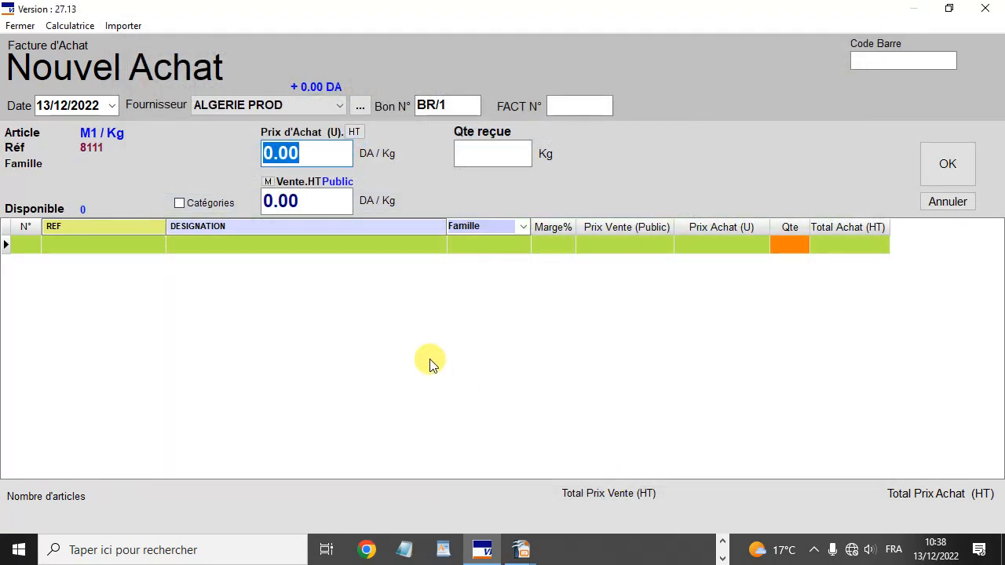
Set M1's purchase price to 100 DA and its public sale price to 150 DA per kg.
{"action": "type", "text": "100"}
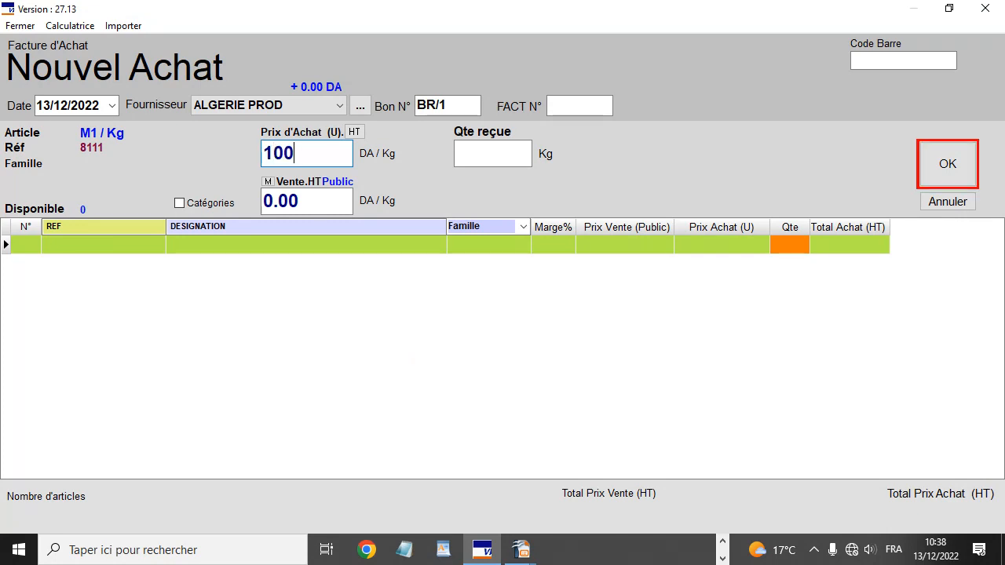
{"action": "key", "text": "Return"}
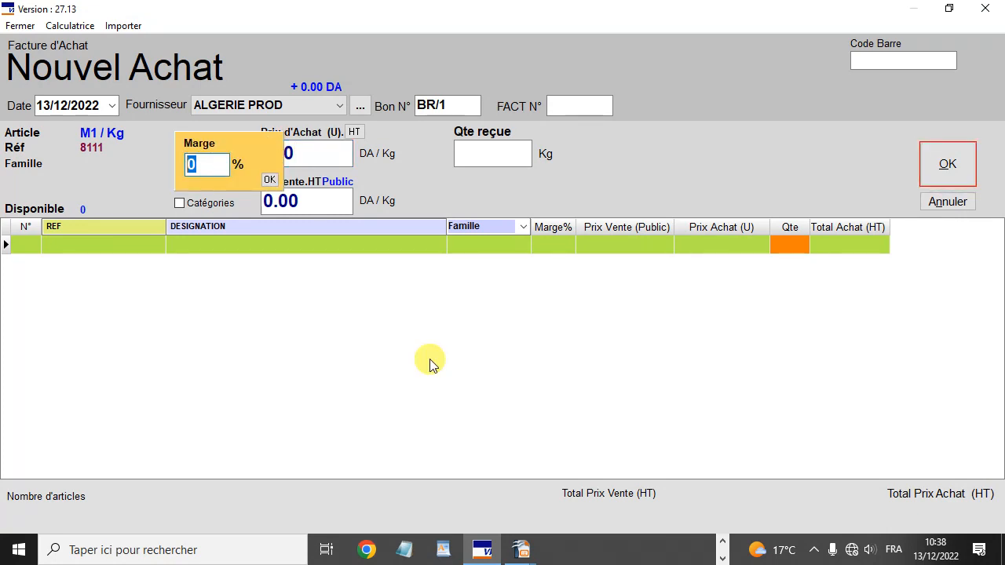
{"action": "key", "text": "Return"}
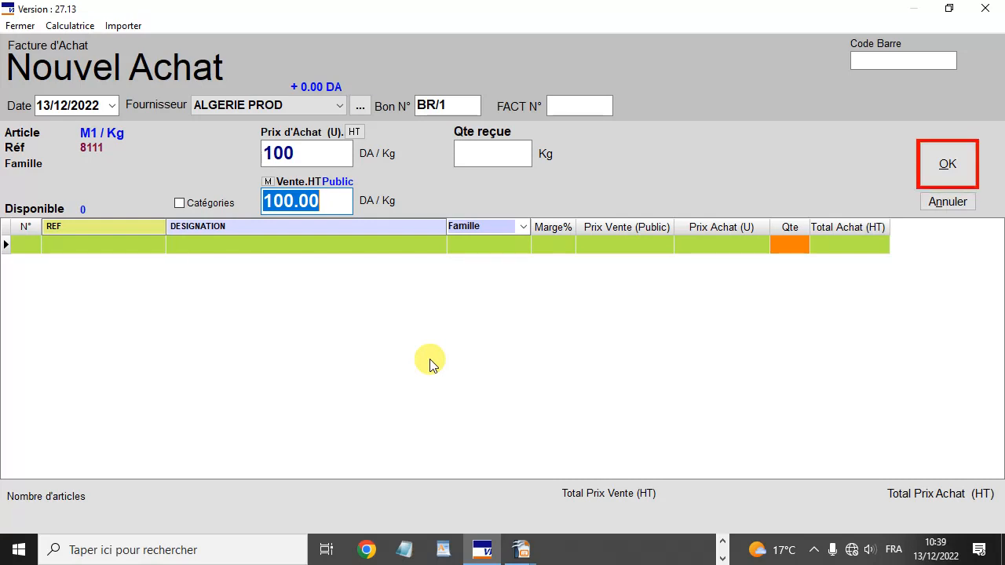
{"action": "type", "text": "150"}
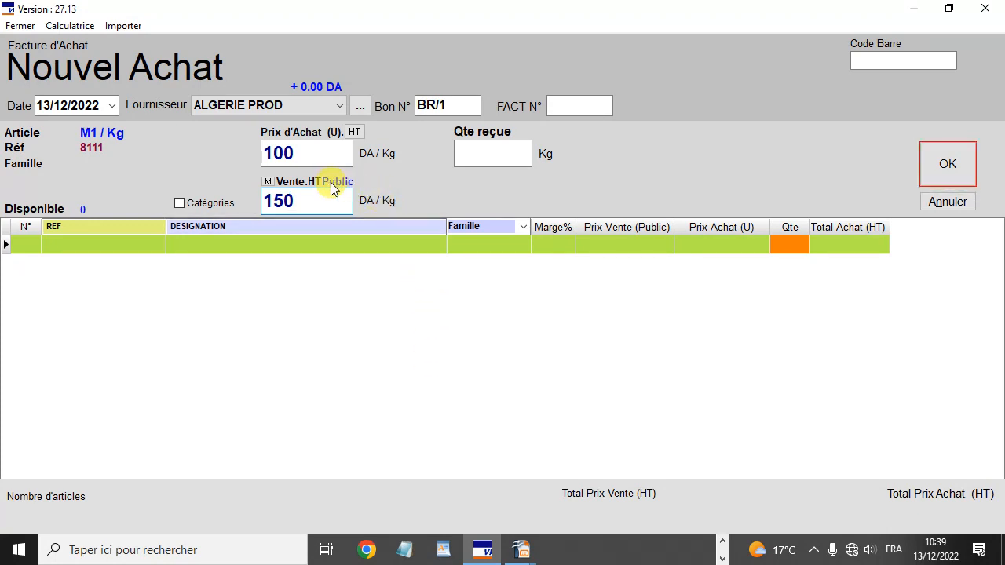
Enable the client price categories for M1 and delete the Installateur category.
{"action": "left_click", "coordinate": [178, 206]}
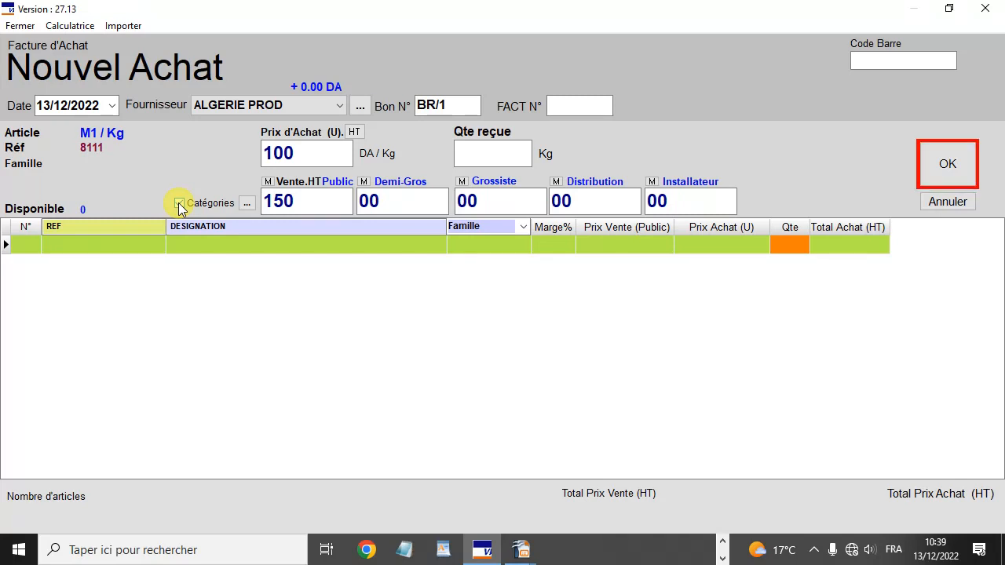
{"action": "left_click", "coordinate": [477, 203]}
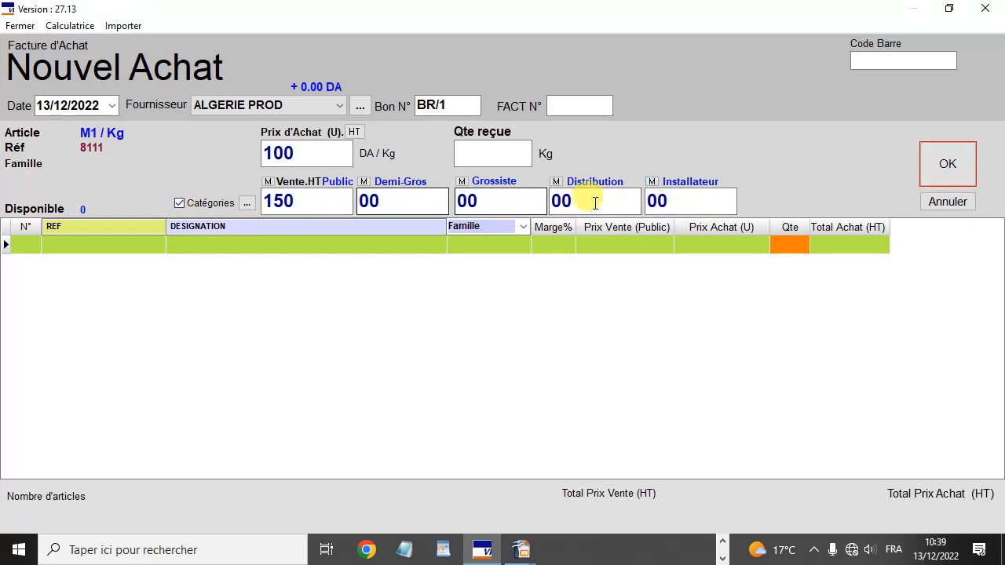
{"action": "left_click", "coordinate": [245, 205]}
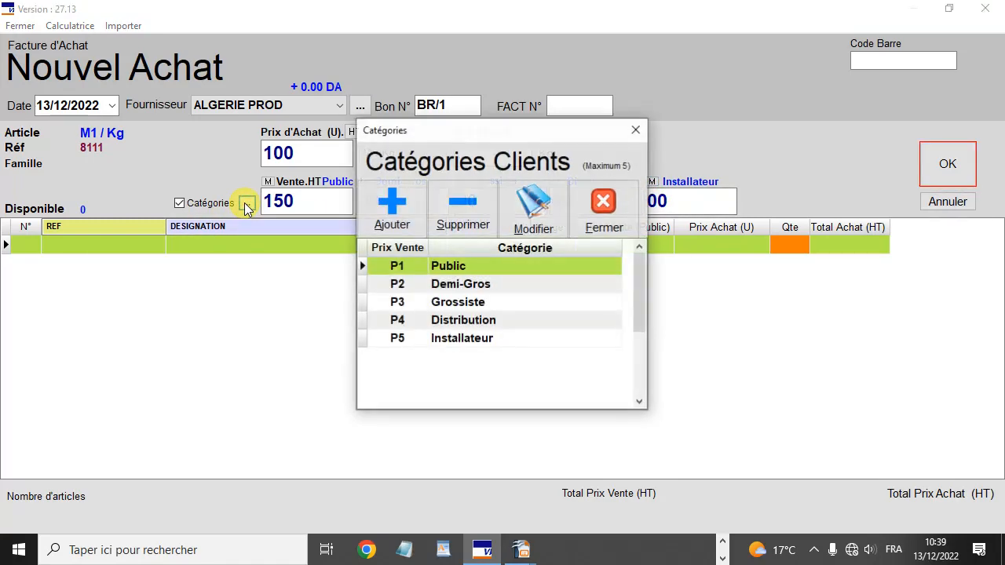
{"action": "left_click", "coordinate": [454, 344]}
{"action": "left_click", "coordinate": [464, 219]}
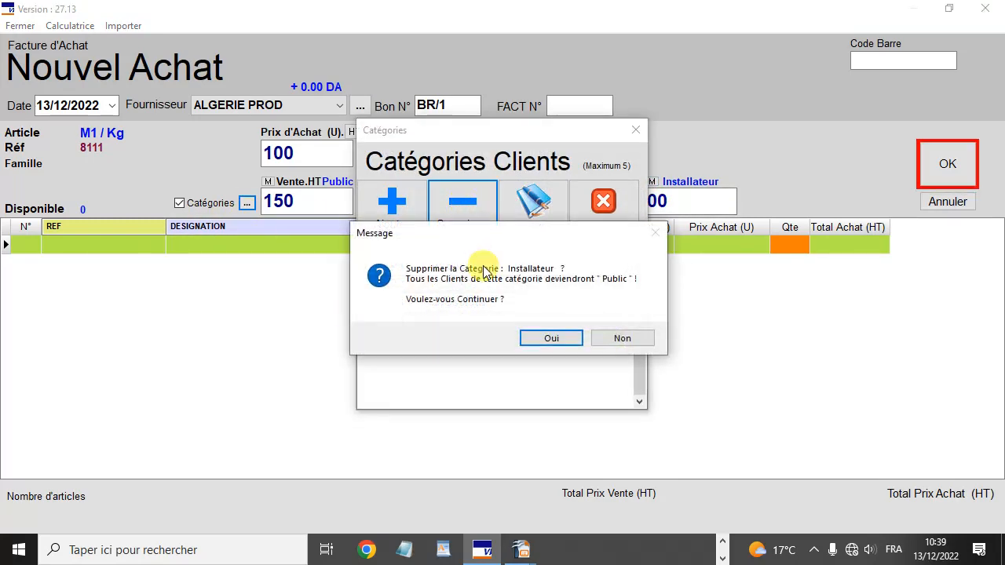
{"action": "left_click", "coordinate": [542, 339]}
{"action": "left_click", "coordinate": [477, 332]}
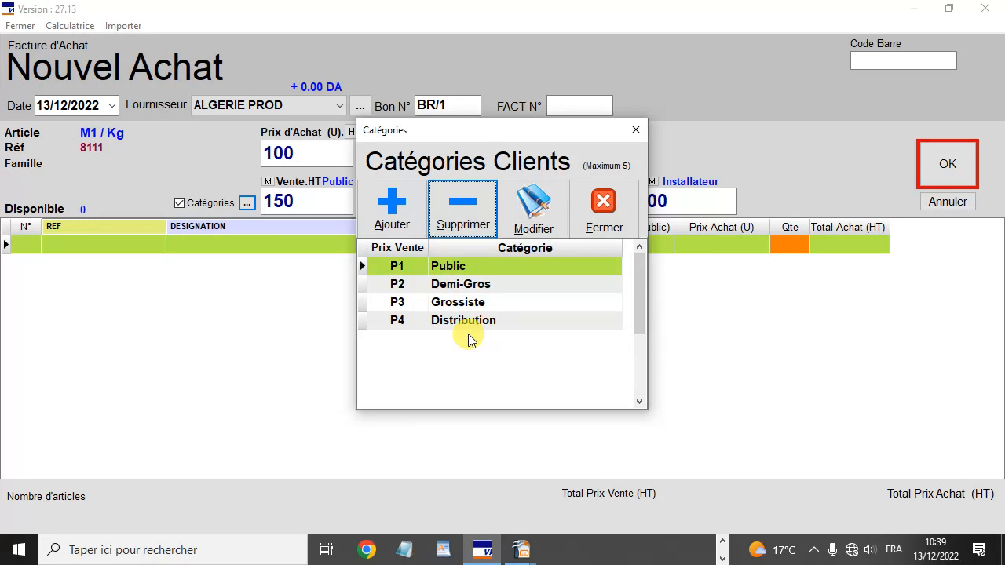
{"action": "left_click", "coordinate": [598, 219]}
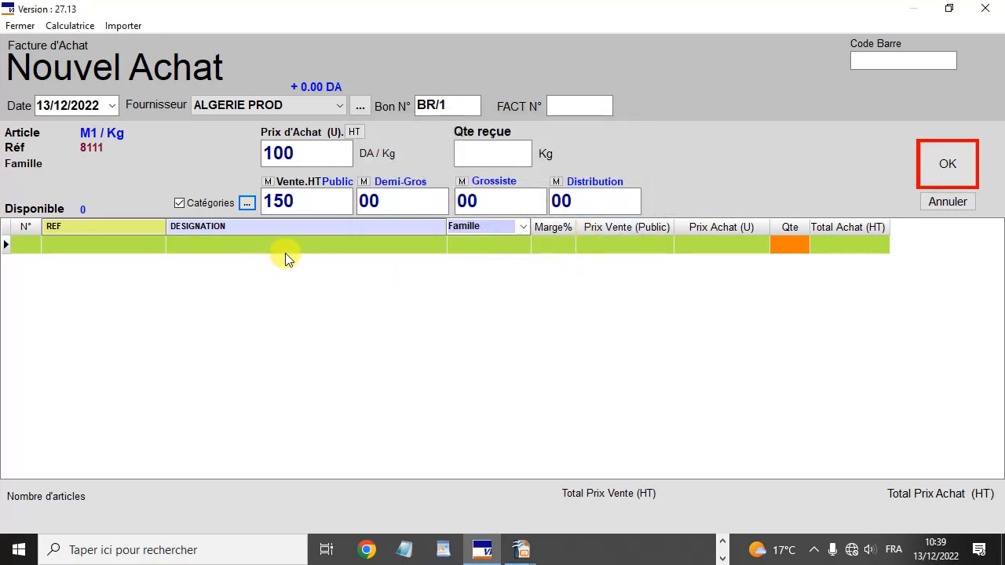
Set M1's margin to 50% for the Public price and 20% for the Demi-Gros price.
{"action": "left_click", "coordinate": [297, 147]}
{"action": "key", "text": "Return"}
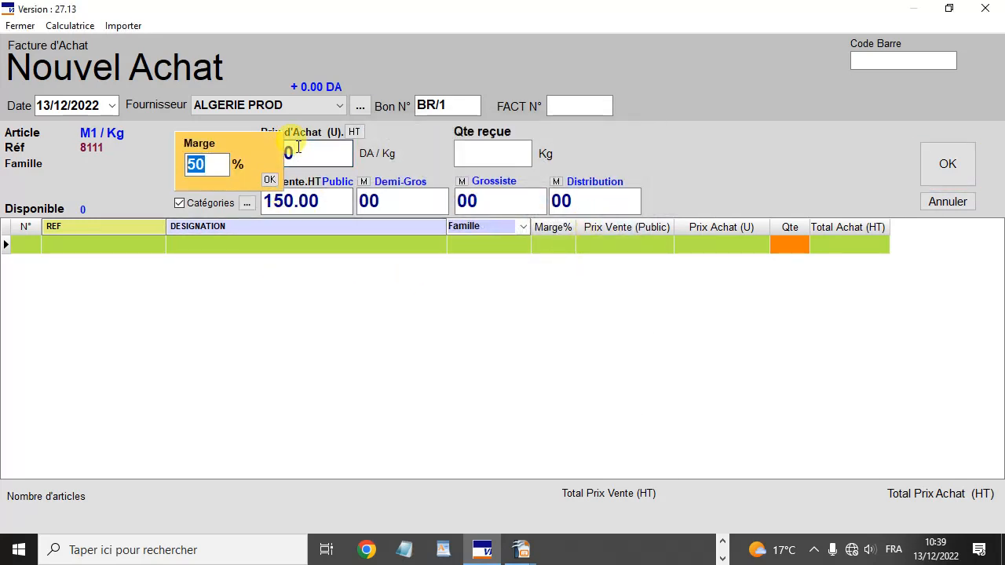
{"action": "type", "text": "50"}
{"action": "key", "text": "Return"}
{"action": "key", "text": "Return"}
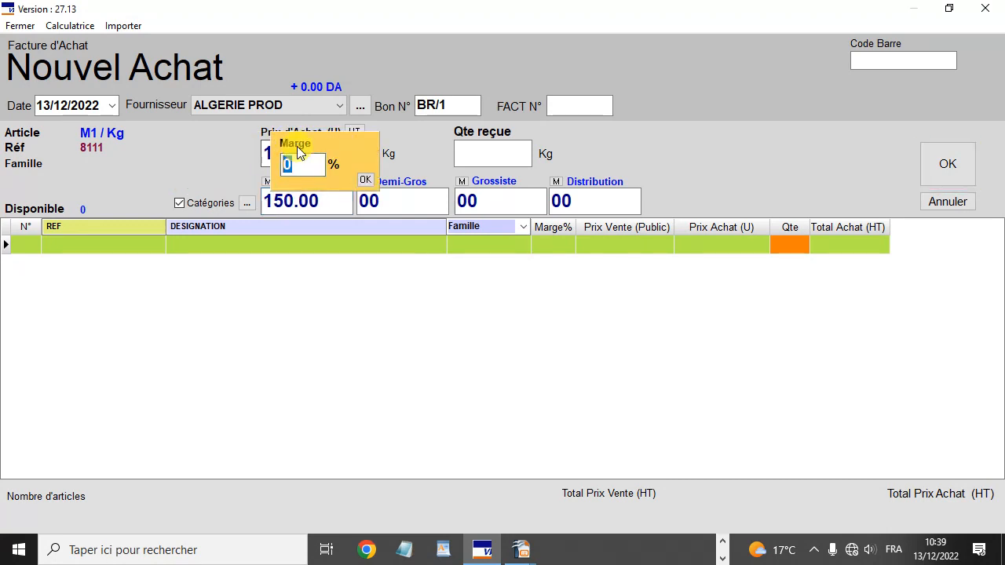
{"action": "type", "text": "20"}
{"action": "key", "text": "Return"}
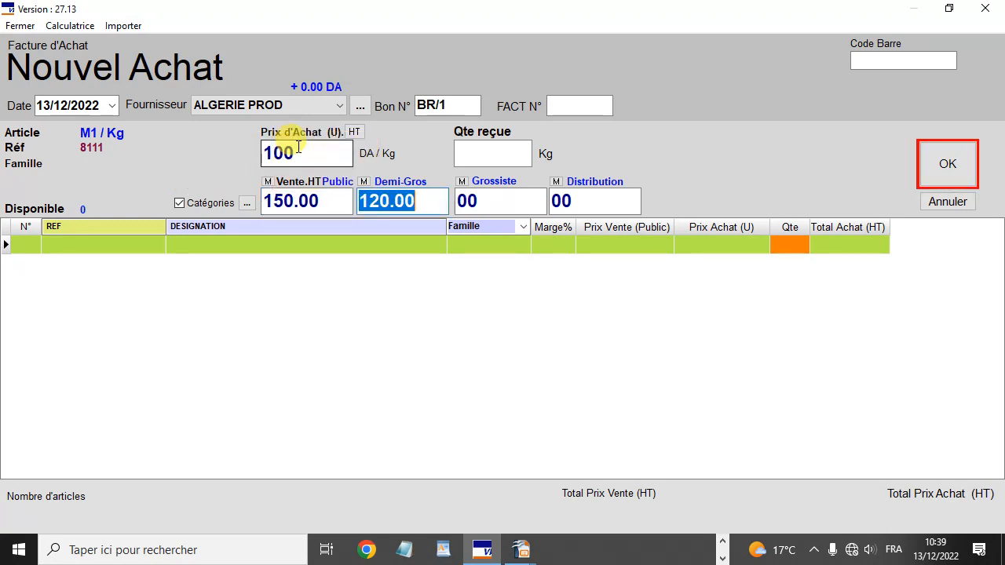
Set M1's margin to 10% for the Grossiste price and 5% for the Distribution price.
{"action": "key", "text": "Return"}
{"action": "type", "text": "10"}
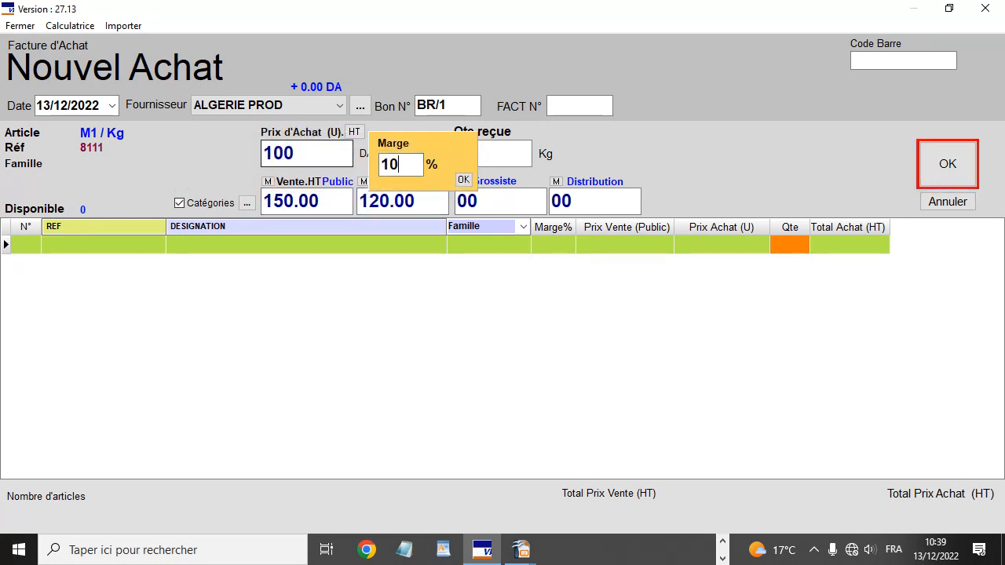
{"action": "key", "text": "Return"}
{"action": "key", "text": "Return"}
{"action": "type", "text": "5"}
{"action": "key", "text": "Return"}
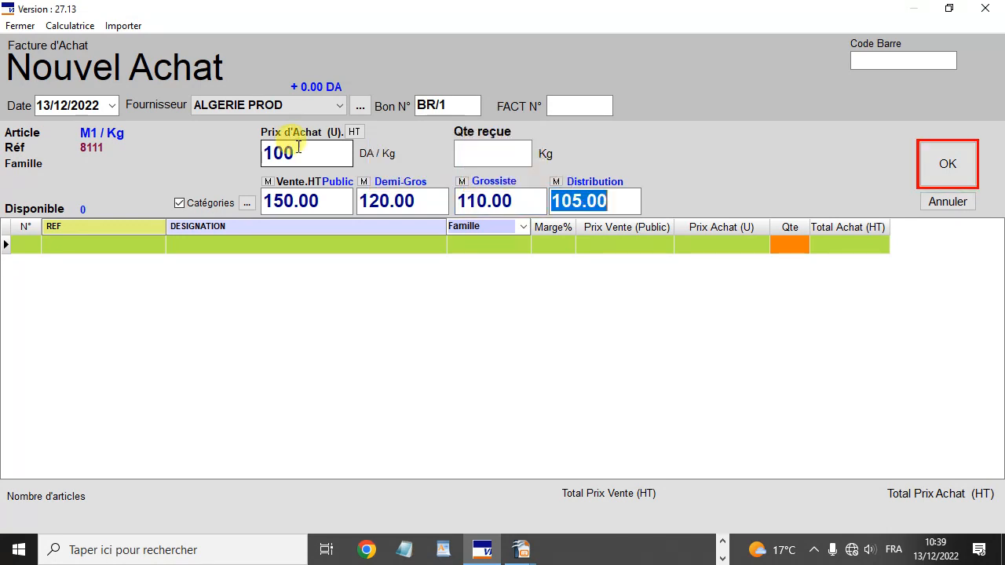
Enter a received quantity of 10 kg for M1 and validate the purchase line.
{"action": "key", "text": "Return"}
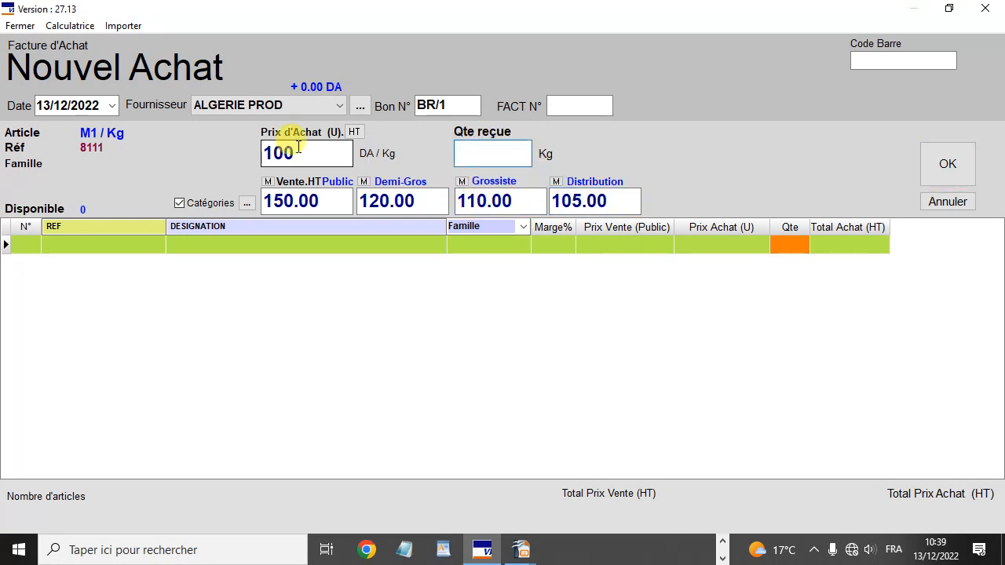
{"action": "type", "text": "10"}
{"action": "key", "text": "Return"}
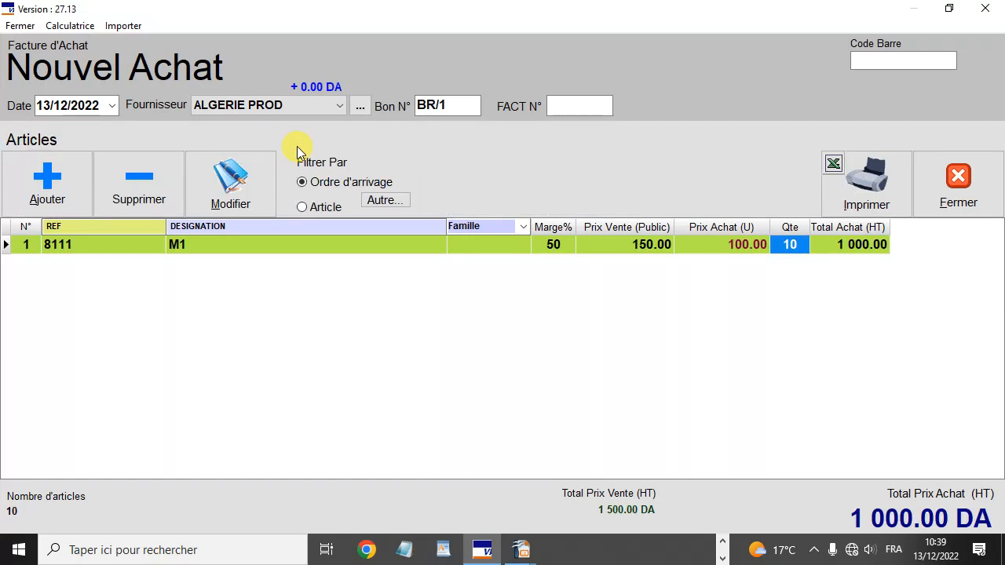
{"action": "left_click", "coordinate": [49, 197]}
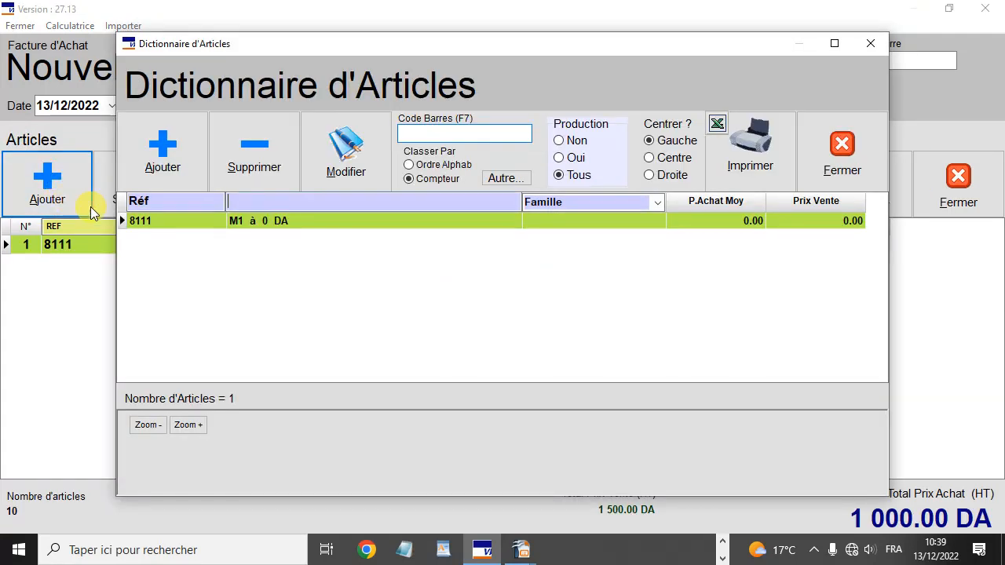
{"action": "left_click", "coordinate": [165, 168]}
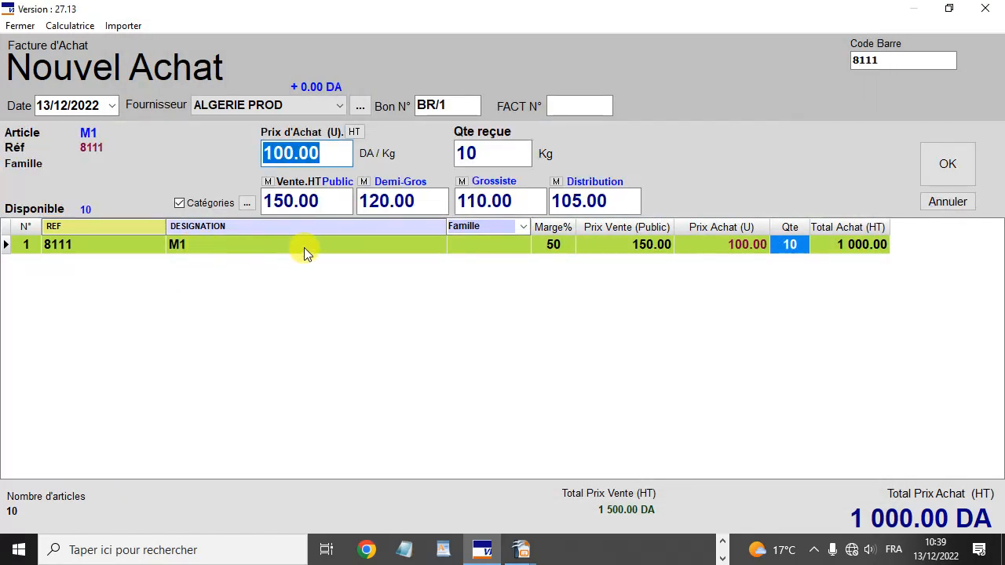
{"action": "left_click", "coordinate": [323, 202]}
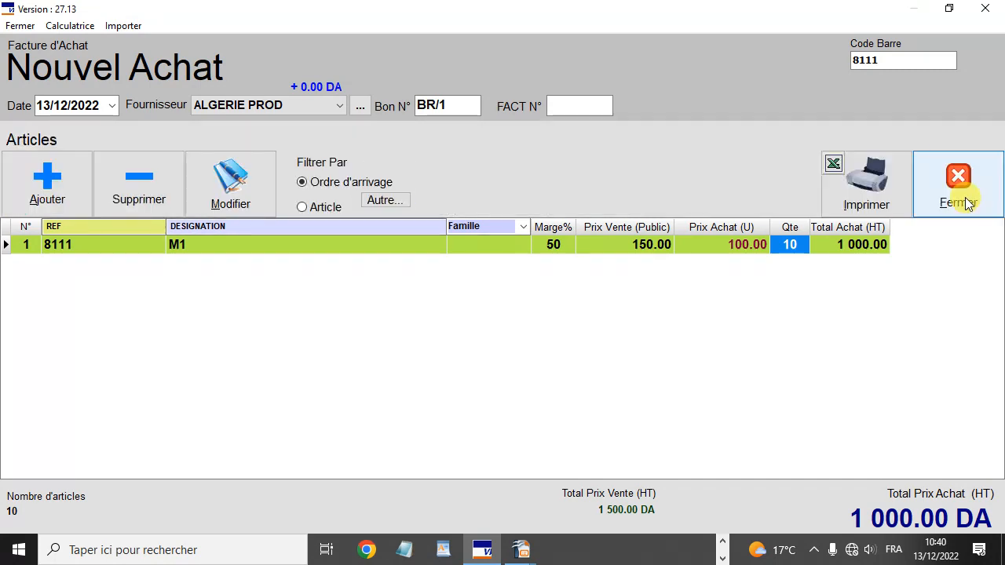
Add a new article M2 to the purchase with Kilos (Kg) as its unit.
{"action": "left_click", "coordinate": [40, 192]}
{"action": "left_click", "coordinate": [163, 158]}
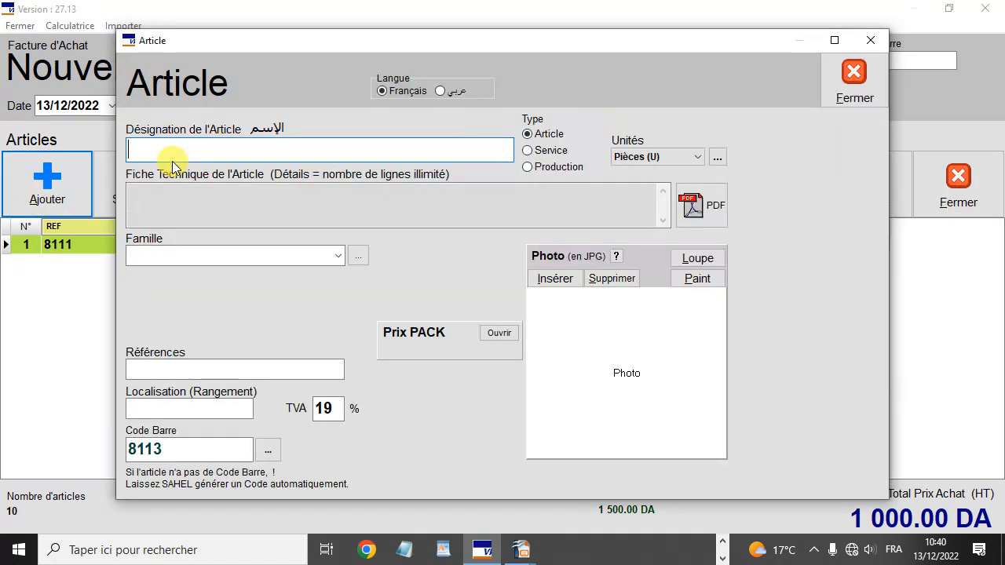
{"action": "type", "text": "M2"}
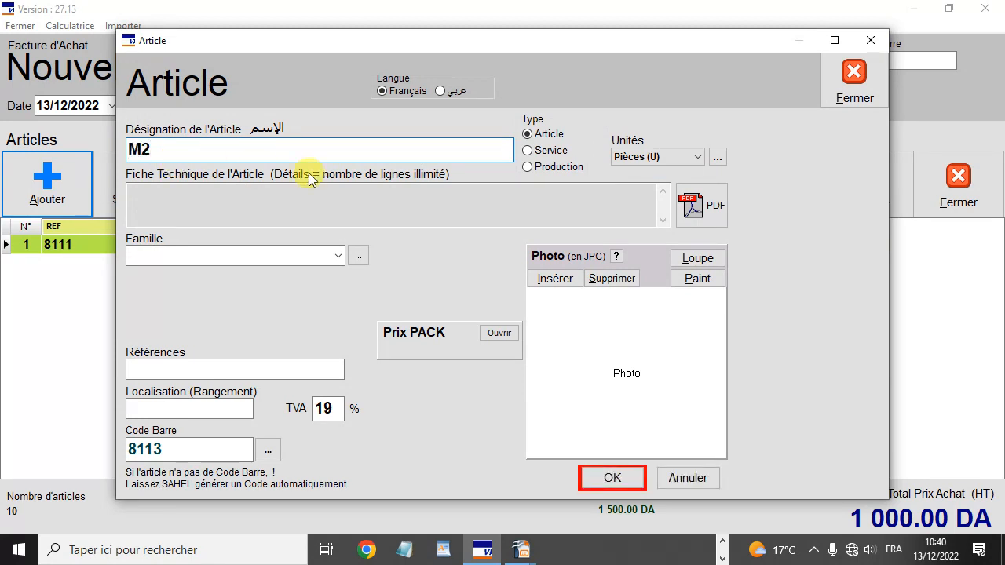
{"action": "left_click", "coordinate": [651, 156]}
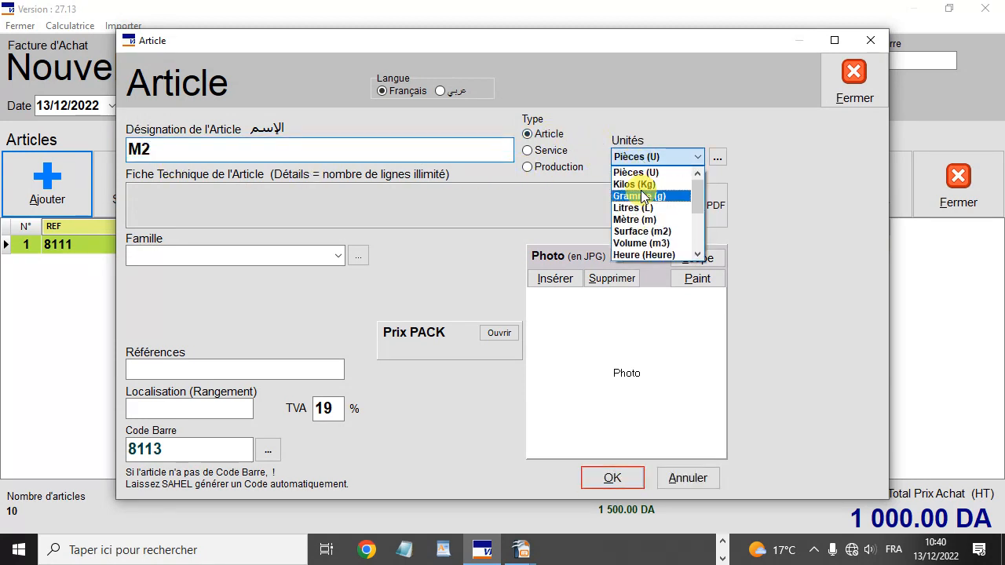
{"action": "left_click", "coordinate": [649, 182]}
{"action": "left_click", "coordinate": [597, 479]}
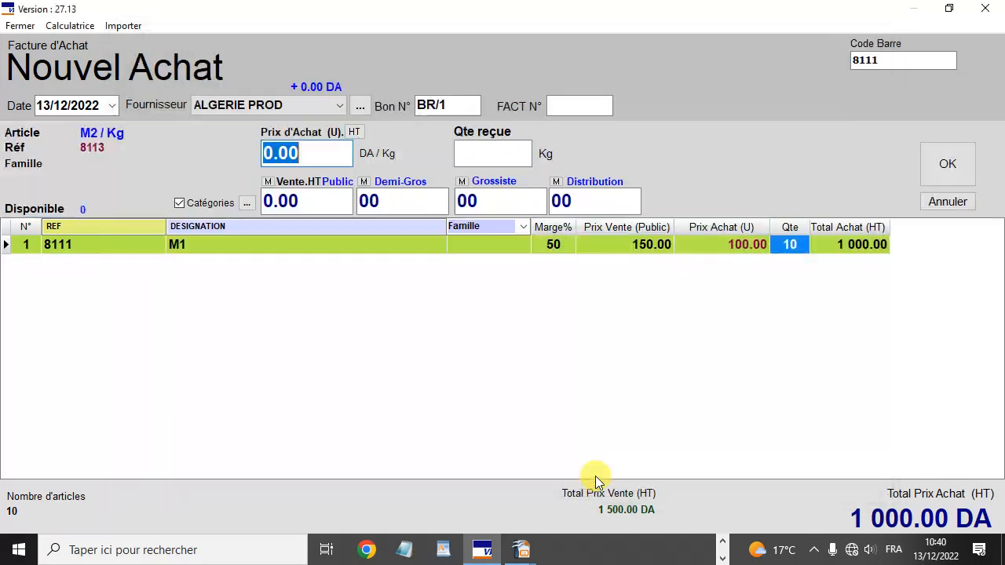
Set M2's purchase price to 200 DA, with margins of 50% for Public and 20% for Demi-Gros.
{"action": "type", "text": "200"}
{"action": "key", "text": "Return"}
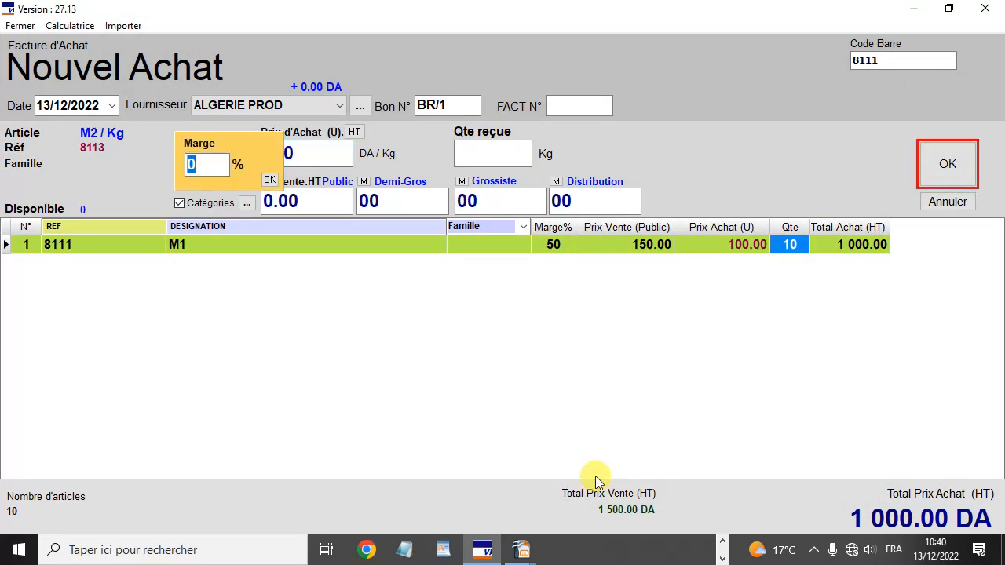
{"action": "key", "text": "Return"}
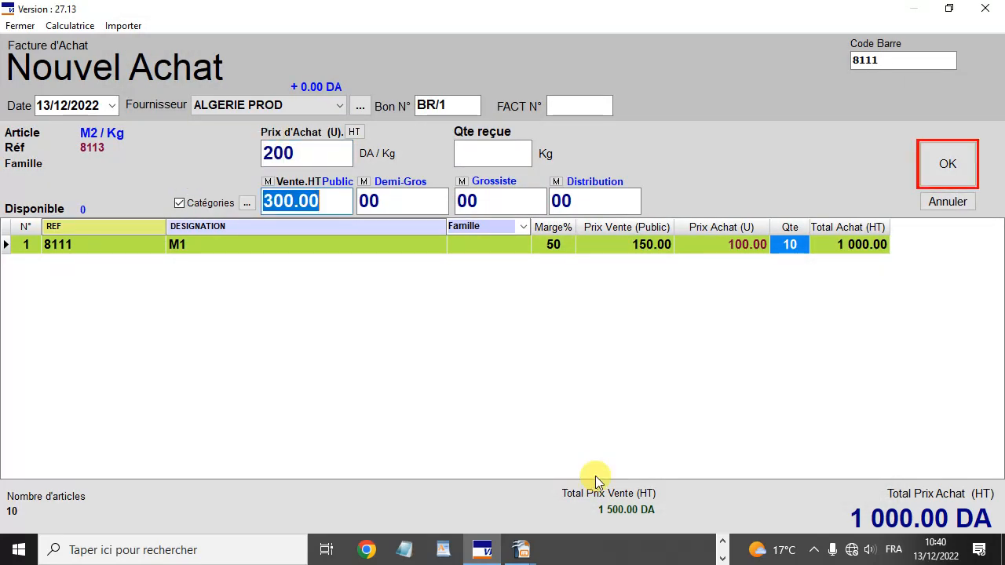
{"action": "key", "text": "Return"}
{"action": "type", "text": "20"}
{"action": "key", "text": "Return"}
Set M2's margin to 10% for the Grossiste price and 5% for the Distribution price.
{"action": "key", "text": "Return"}
{"action": "type", "text": "10"}
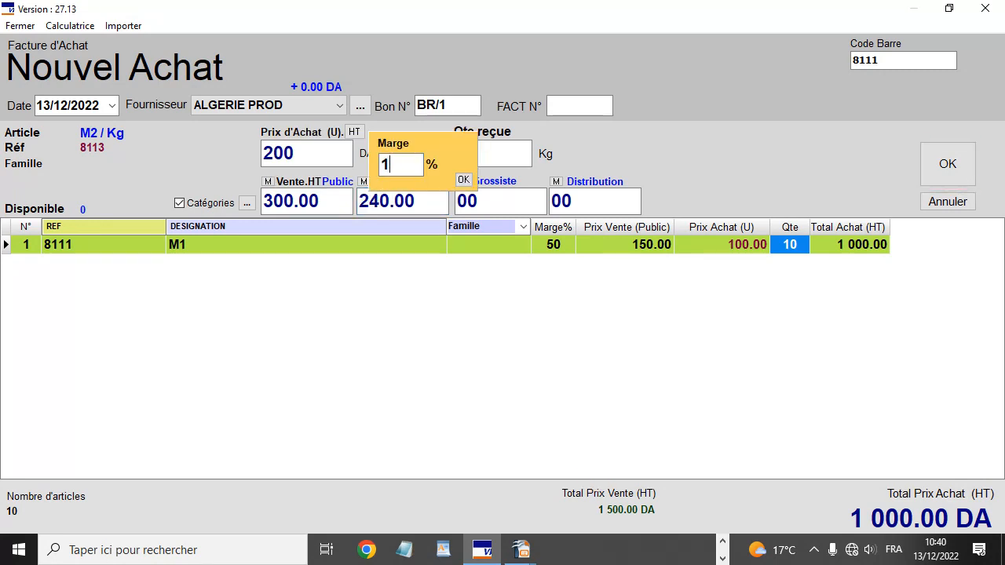
{"action": "key", "text": "Return"}
{"action": "key", "text": "Return"}
{"action": "type", "text": "5"}
{"action": "key", "text": "Return"}
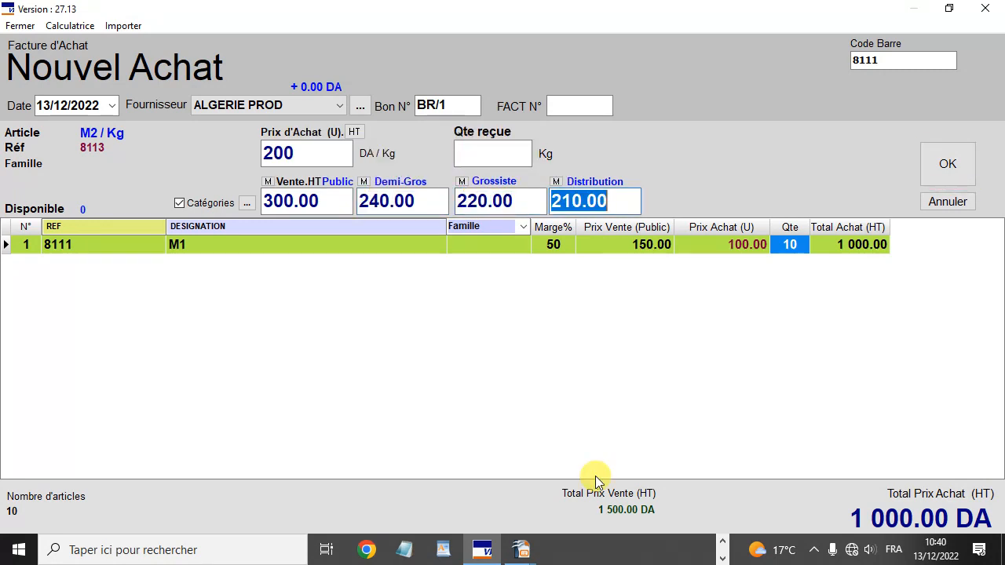
Enter a received quantity of 20 kg for M2 and validate the purchase line.
{"action": "key", "text": "Return"}
{"action": "type", "text": "20"}
{"action": "key", "text": "Return"}
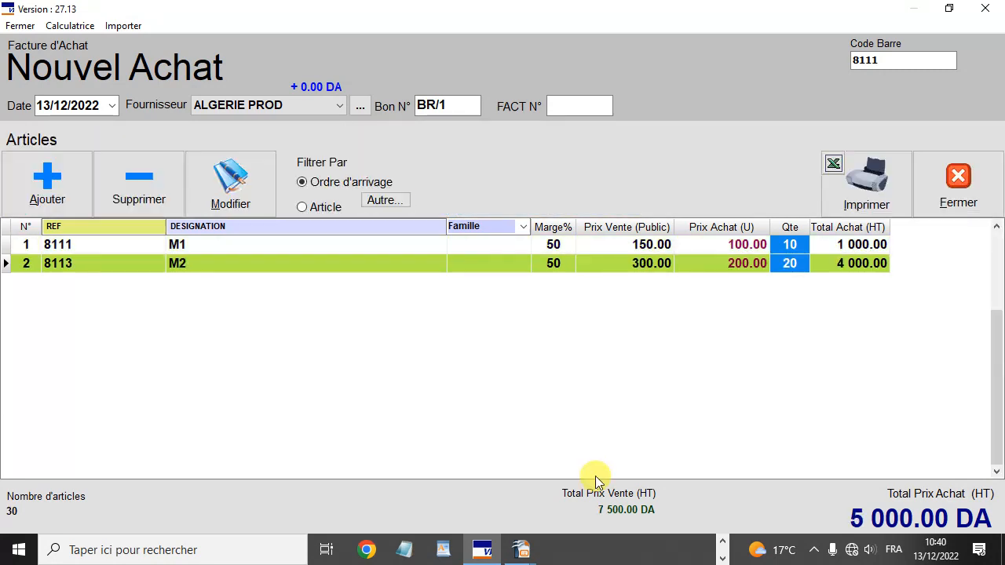
Add a new article M3 to the purchase with Kilos (Kg) as its unit.
{"action": "left_click", "coordinate": [61, 185]}
{"action": "left_click", "coordinate": [163, 161]}
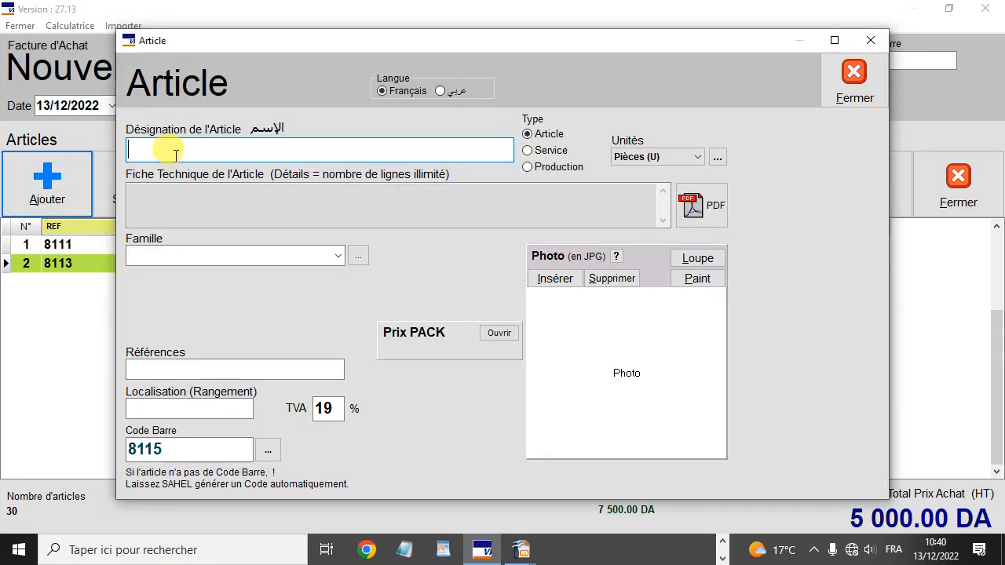
{"action": "type", "text": "M3"}
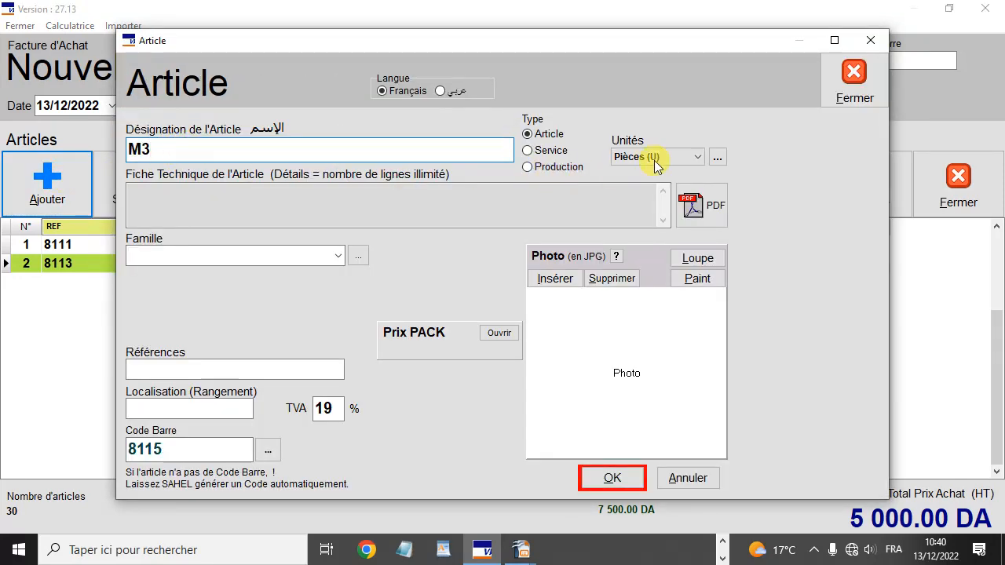
{"action": "left_click", "coordinate": [654, 158]}
{"action": "left_click", "coordinate": [662, 186]}
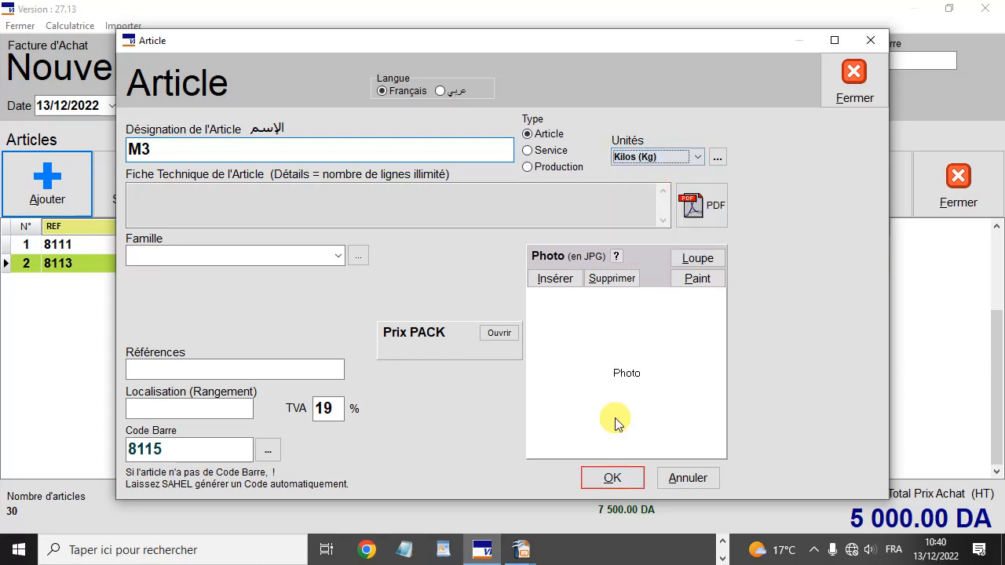
{"action": "left_click", "coordinate": [614, 480]}
Set M3's purchase price to 300 DA, with margins of 30% for Public and 20% for Demi-Gros.
{"action": "type", "text": "300"}
{"action": "key", "text": "Return"}
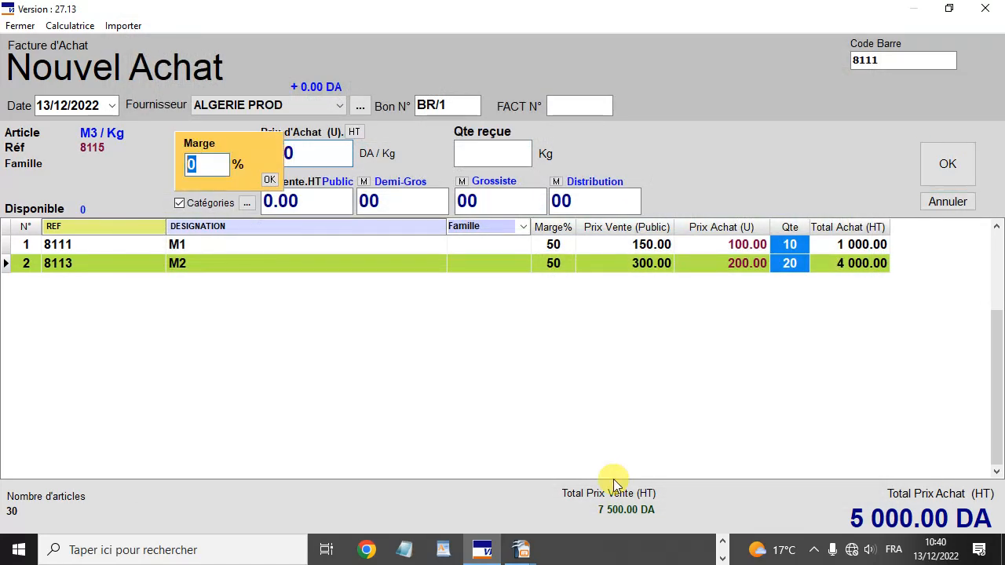
{"action": "type", "text": "30"}
{"action": "key", "text": "Return"}
{"action": "key", "text": "Return"}
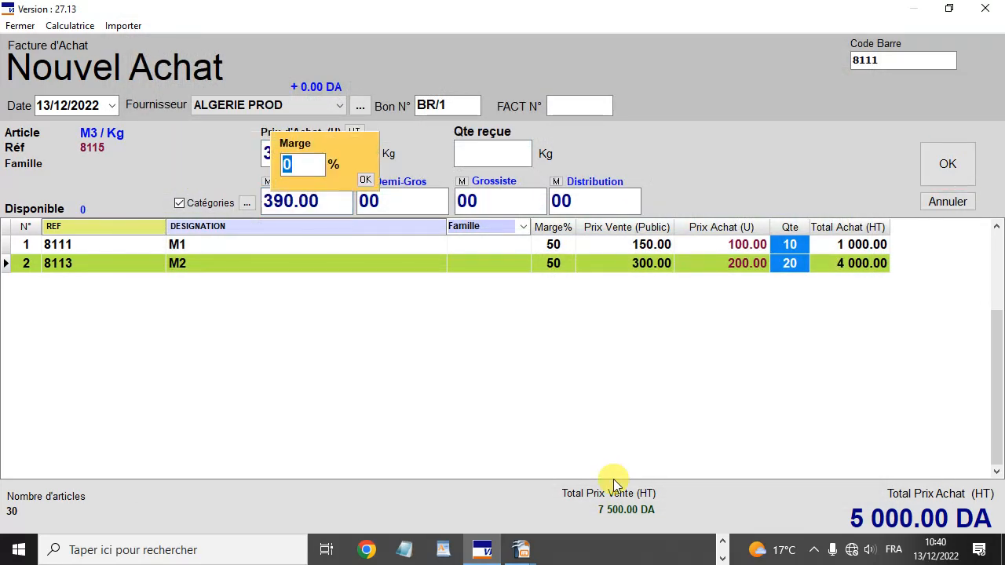
{"action": "type", "text": "20"}
{"action": "key", "text": "Return"}
Set M3's margin to 15% for the Grossiste price and 10% for the Distribution price.
{"action": "key", "text": "Return"}
{"action": "type", "text": "15"}
{"action": "key", "text": "Return"}
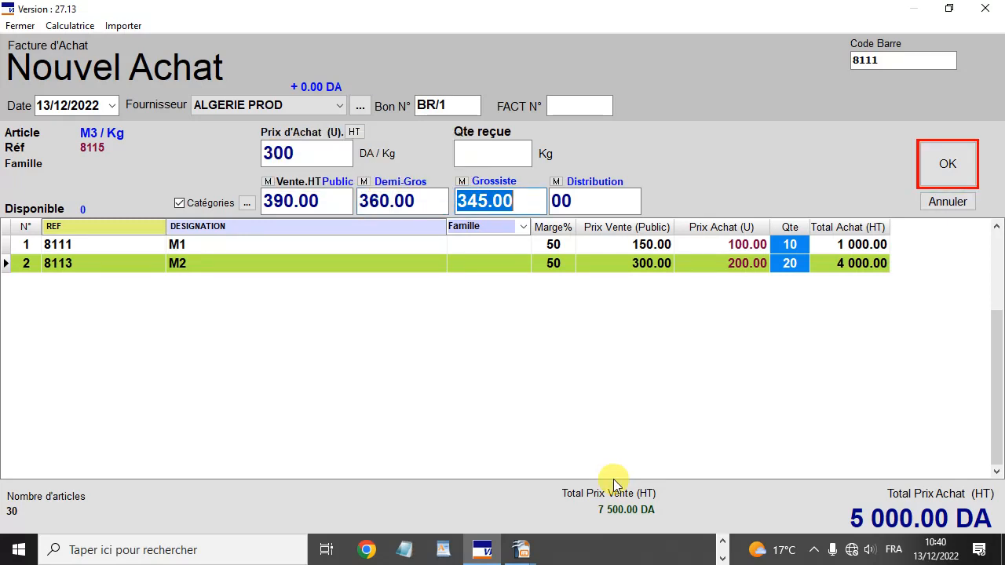
{"action": "key", "text": "Return"}
{"action": "type", "text": "10"}
{"action": "key", "text": "Return"}
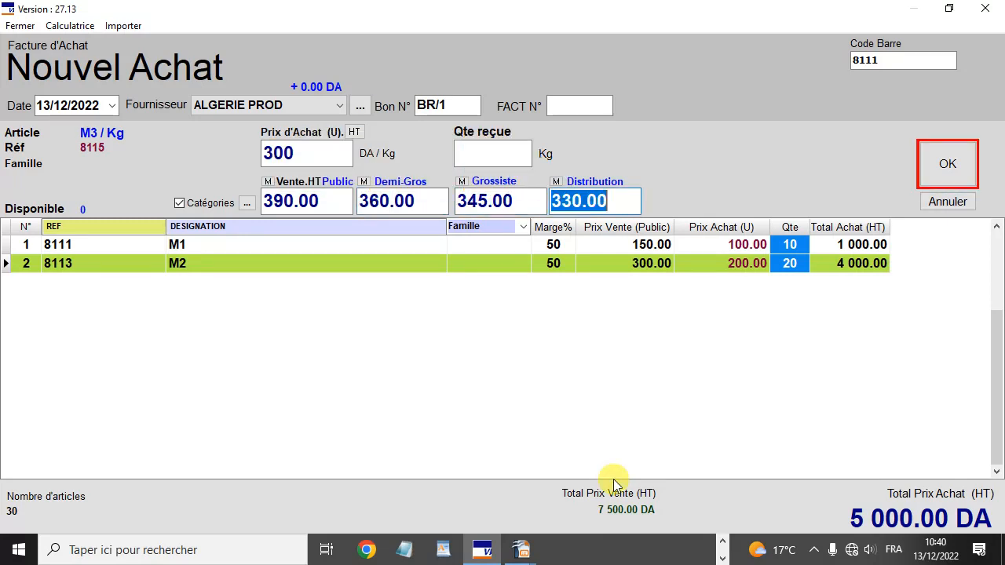
Enter a received quantity of 30 kg for M3 and validate the purchase line.
{"action": "key", "text": "Return"}
{"action": "type", "text": "30"}
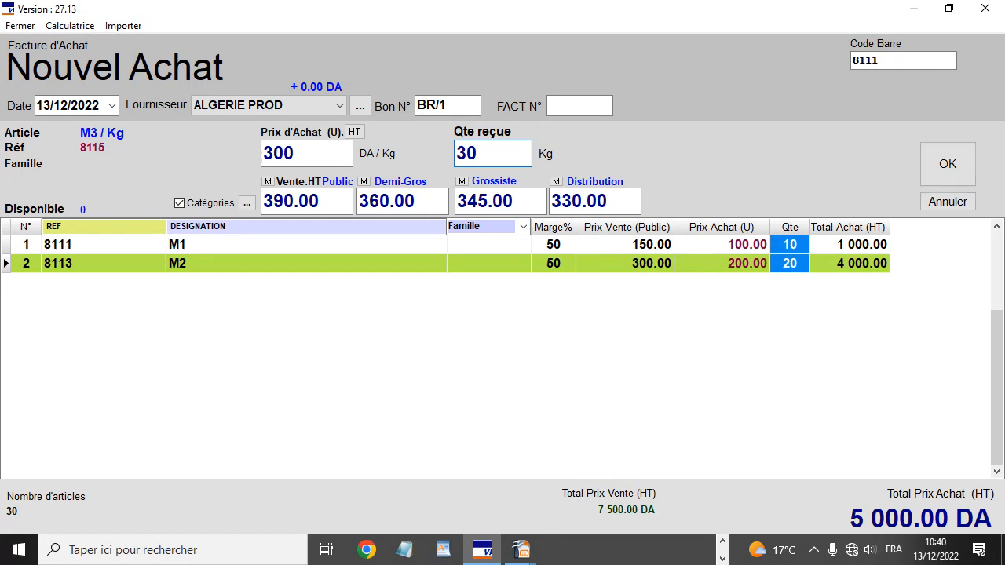
{"action": "key", "text": "Return"}
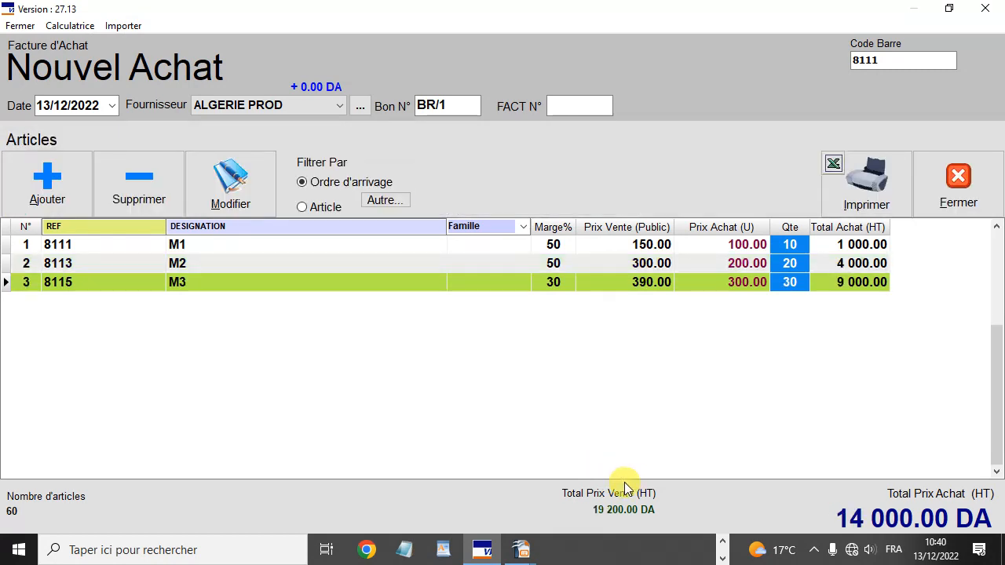
Close the purchase as a BR, validating the supplier payment with no amount paid.
{"action": "left_click", "coordinate": [974, 178]}
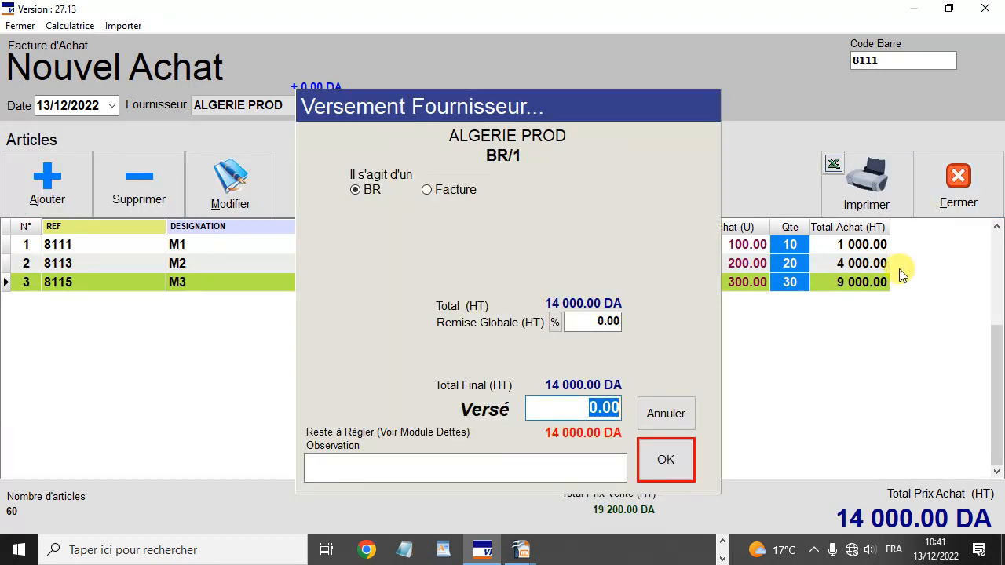
{"action": "left_click", "coordinate": [649, 469]}
{"action": "left_click", "coordinate": [629, 342]}
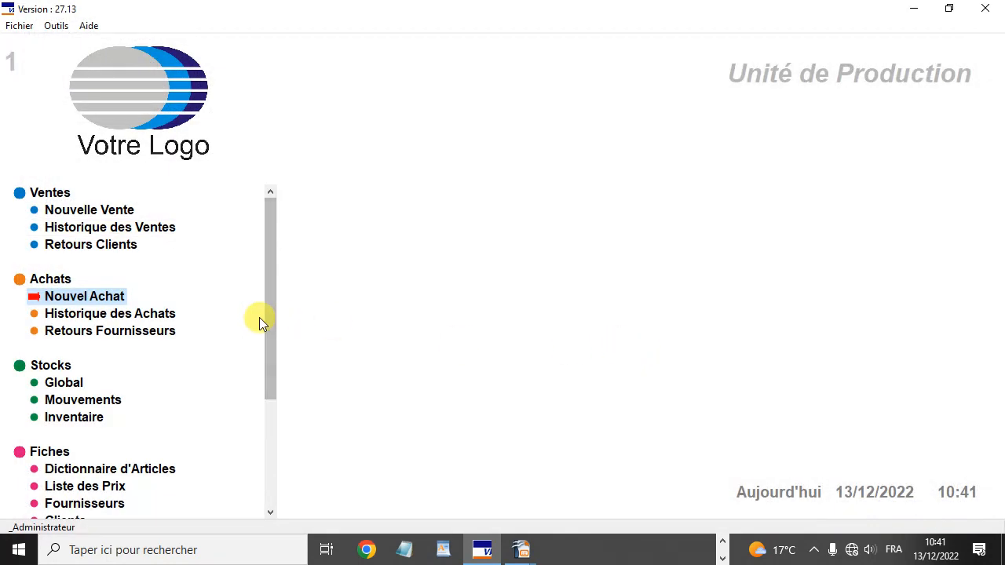
Create a new article P1 of type Production in the article dictionary.
{"action": "left_click_drag", "start_coordinate": [269, 306], "coordinate": [270, 340]}
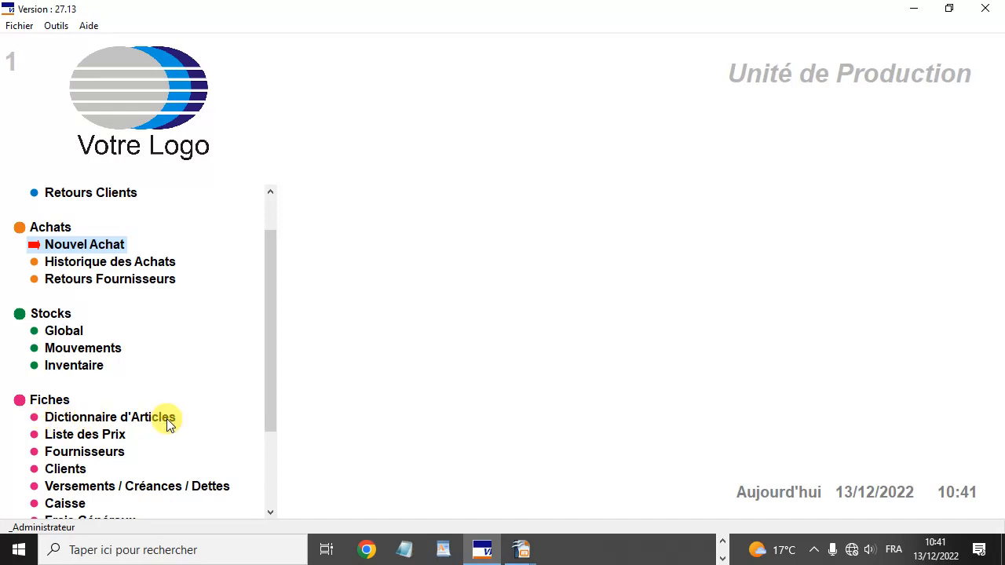
{"action": "left_click", "coordinate": [99, 420]}
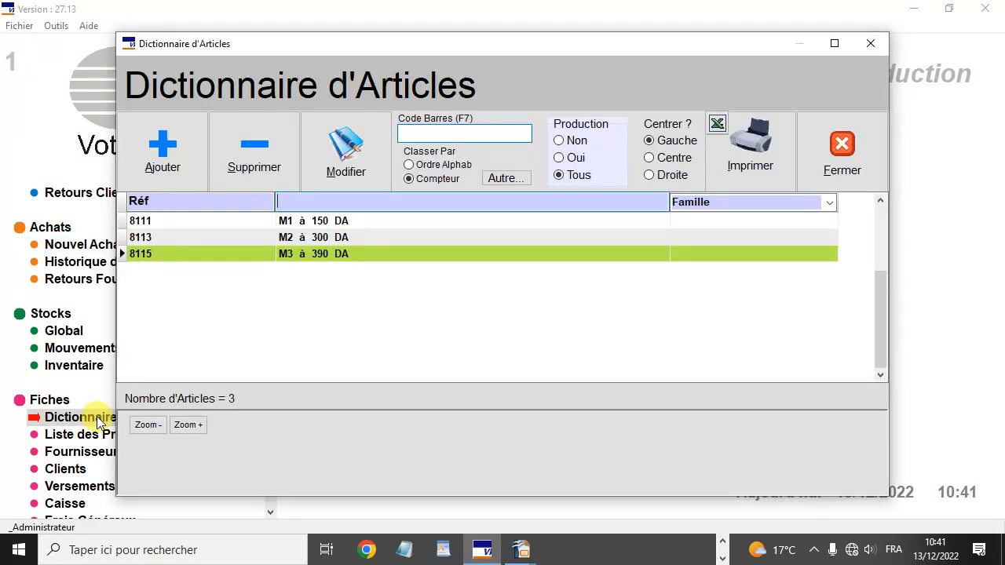
{"action": "left_click", "coordinate": [194, 168]}
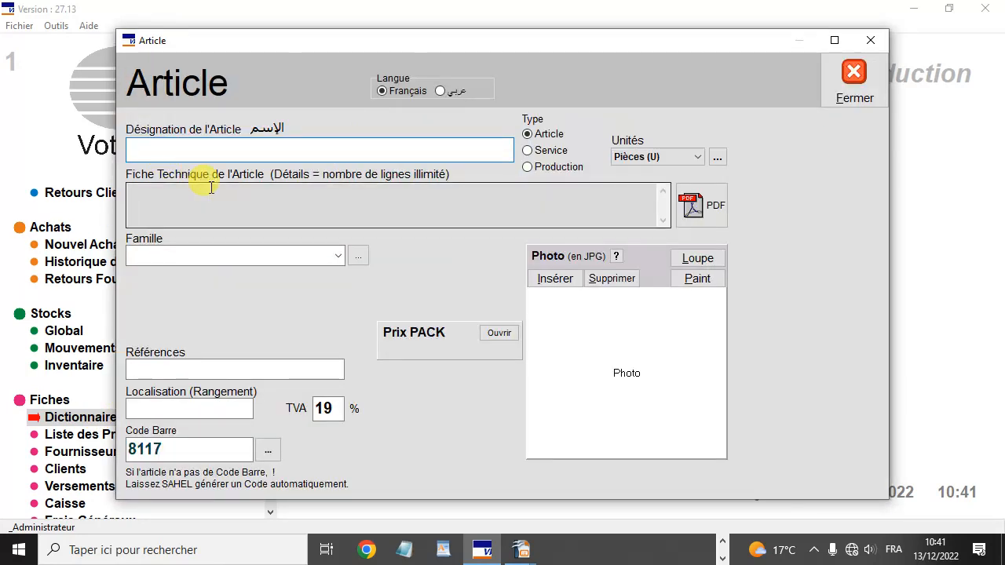
{"action": "type", "text": "P1"}
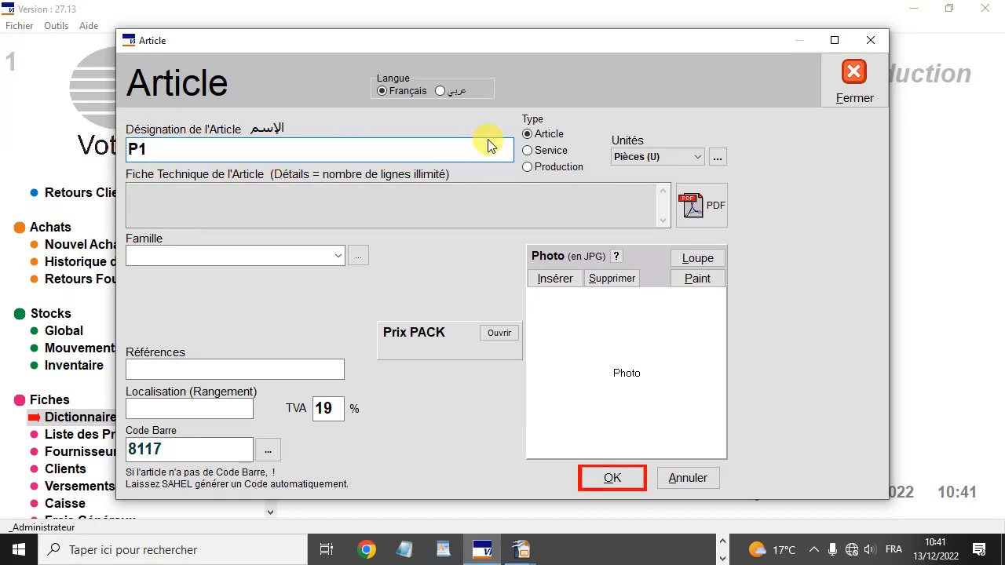
{"action": "left_click", "coordinate": [546, 167]}
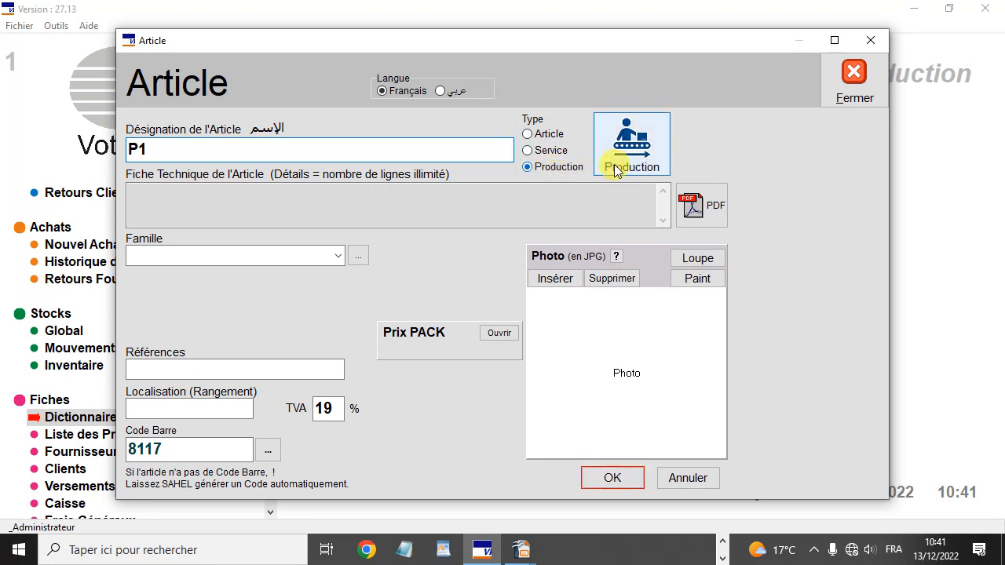
Open P1's production composition and add raw material M1 with a dosage of 1 kg.
{"action": "left_click", "coordinate": [655, 153]}
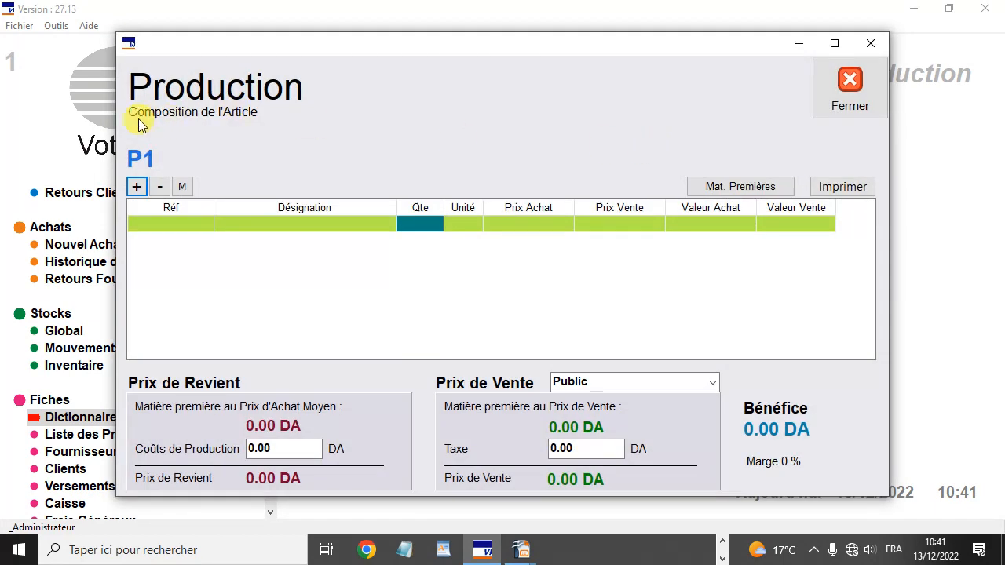
{"action": "left_click", "coordinate": [136, 188]}
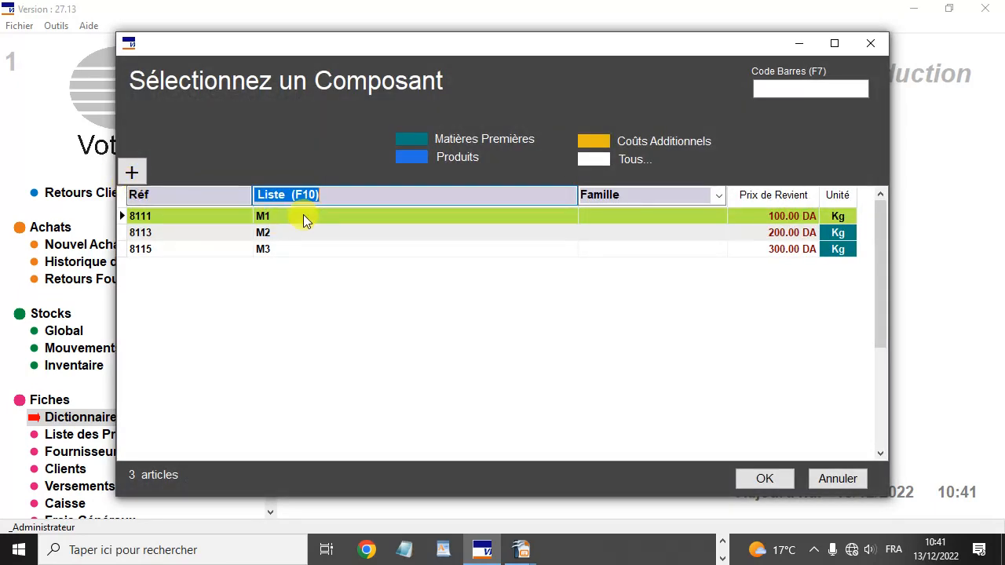
{"action": "double_click", "coordinate": [305, 219]}
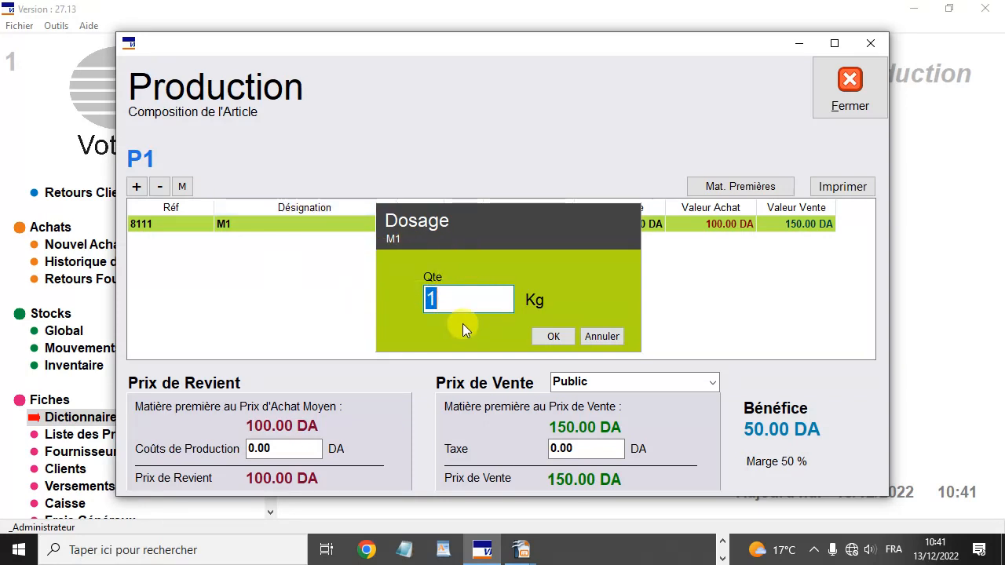
{"action": "left_click", "coordinate": [550, 336]}
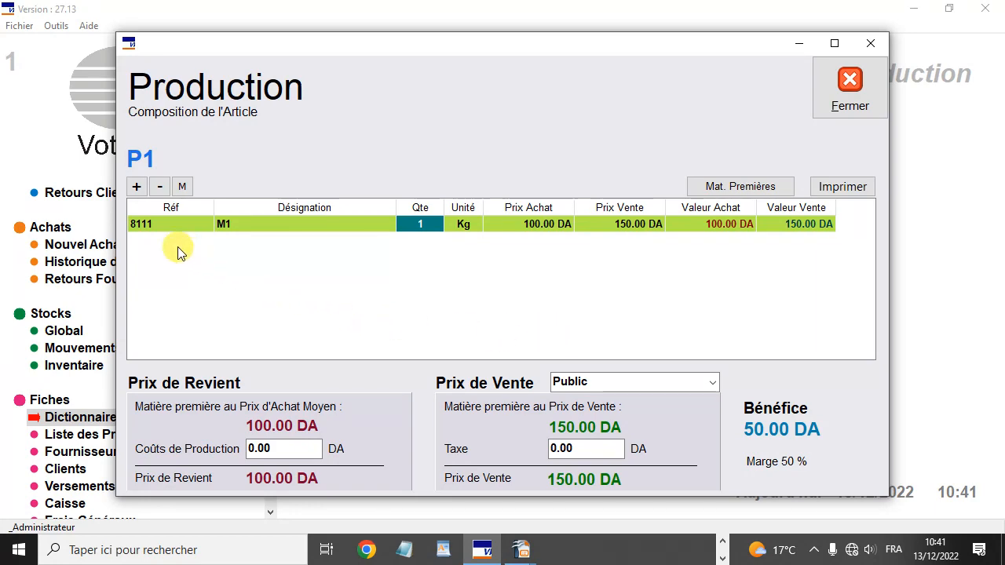
Add raw material M2 to P1's composition with a dosage of 2 kg.
{"action": "left_click", "coordinate": [135, 187]}
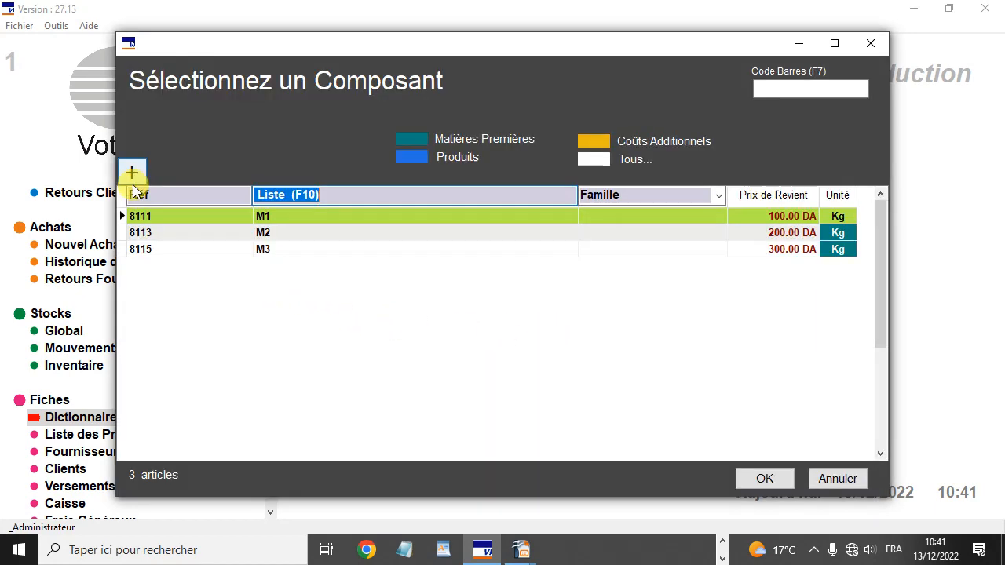
{"action": "double_click", "coordinate": [298, 234]}
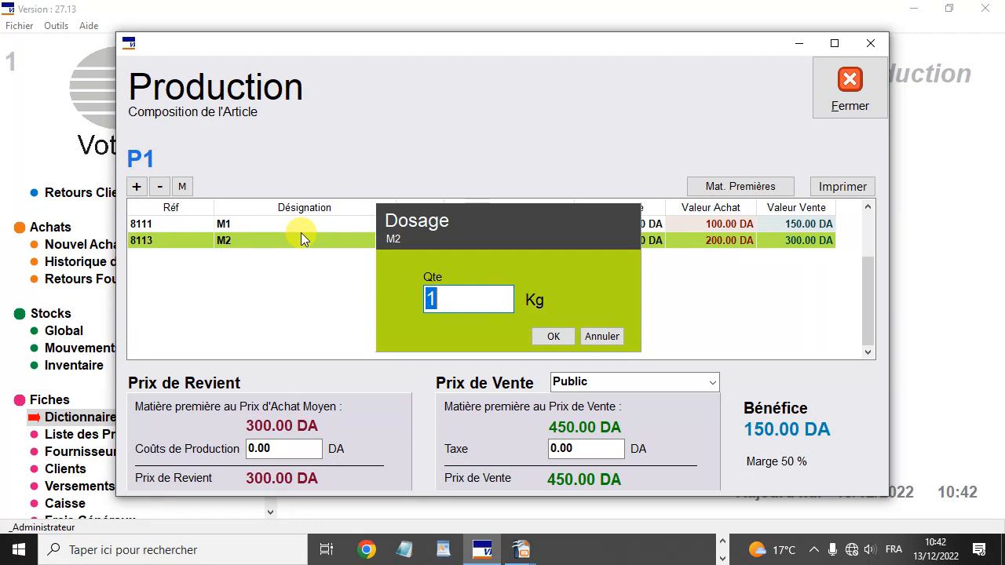
{"action": "type", "text": "2"}
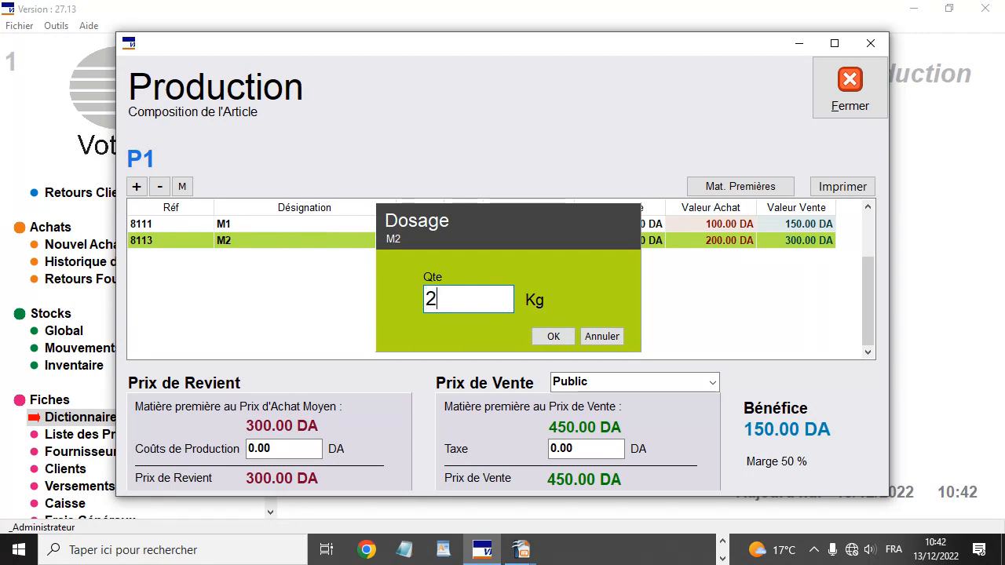
{"action": "key", "text": "Return"}
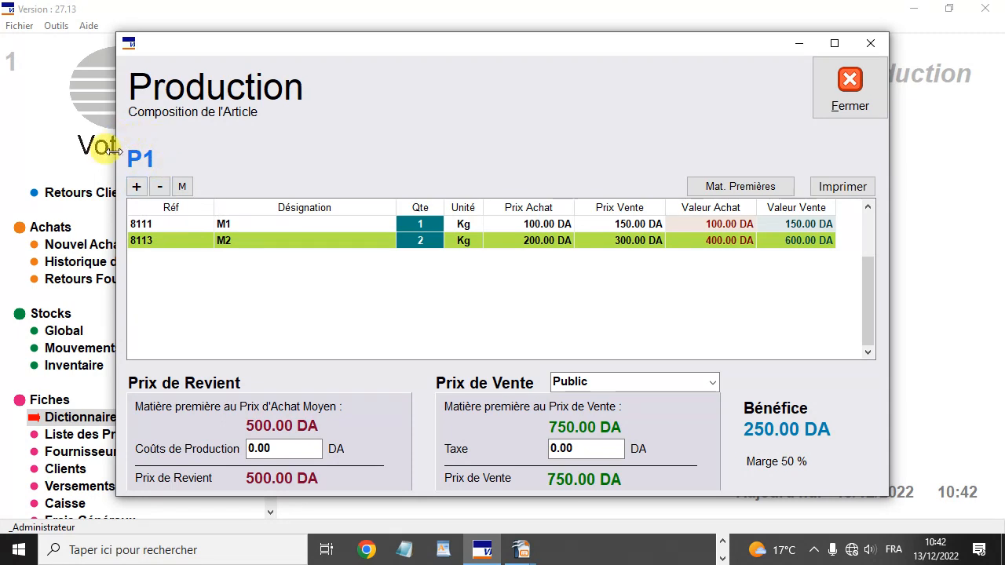
Create additional cost T1 of family Transformation at 10 DA per unit and add it to P1's composition with a dosage of 1.
{"action": "left_click", "coordinate": [136, 187]}
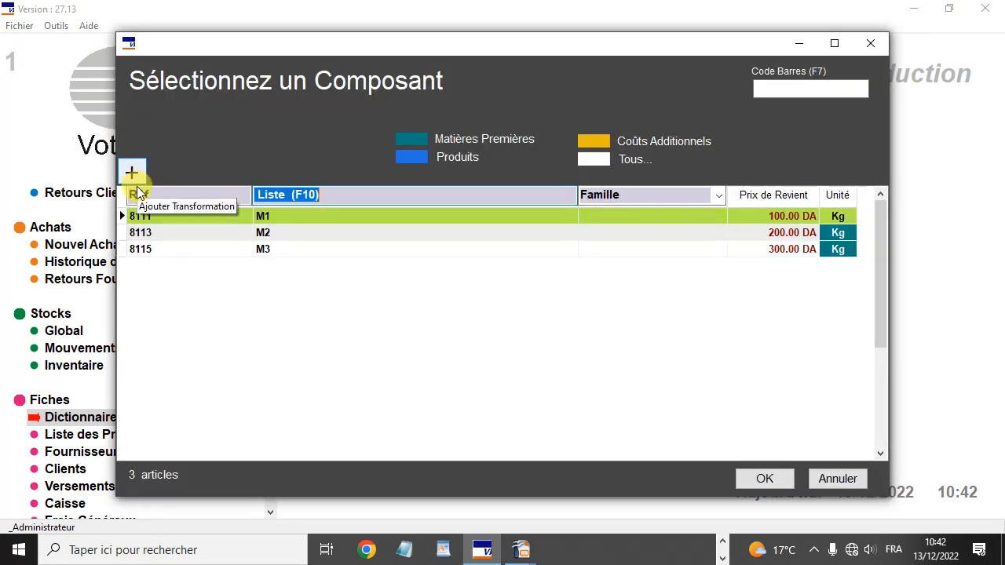
{"action": "left_click", "coordinate": [134, 167]}
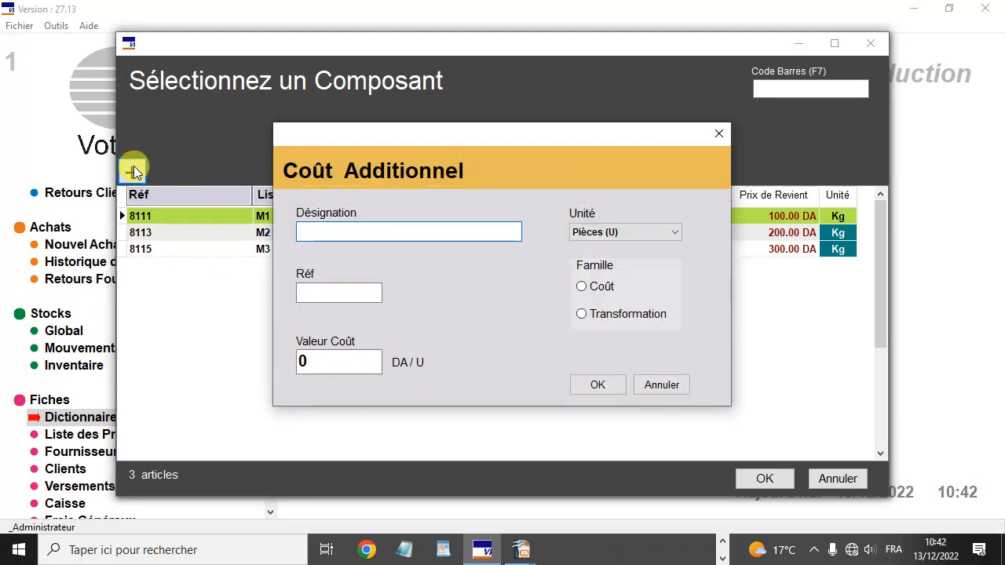
{"action": "type", "text": "T1"}
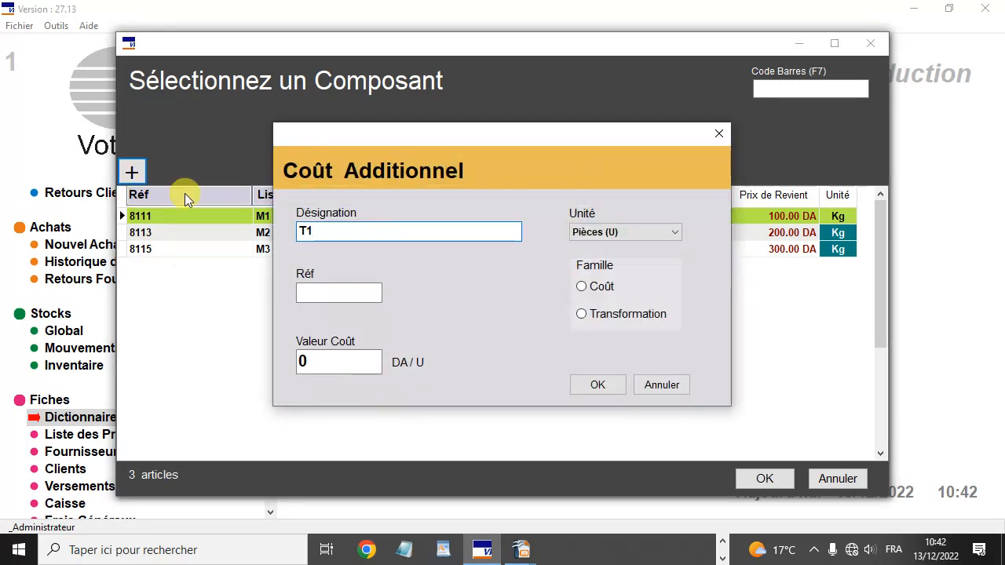
{"action": "left_click", "coordinate": [581, 314]}
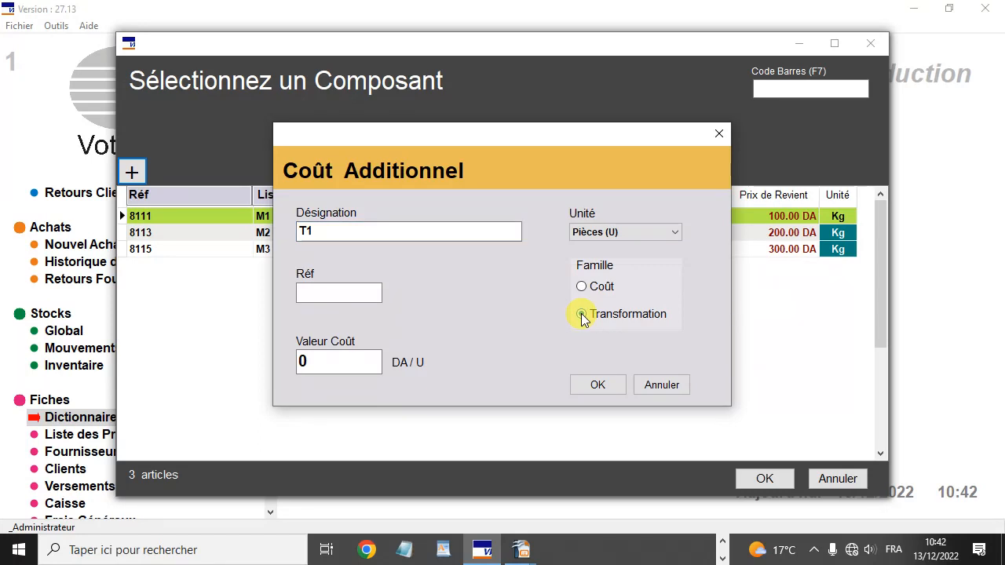
{"action": "left_click_drag", "start_coordinate": [329, 358], "coordinate": [275, 354]}
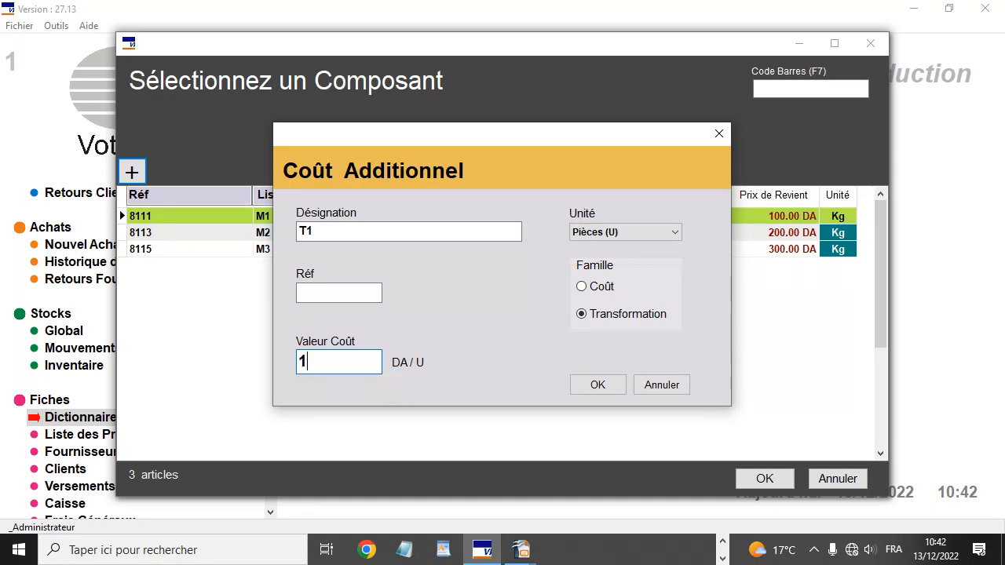
{"action": "key", "text": "Return"}
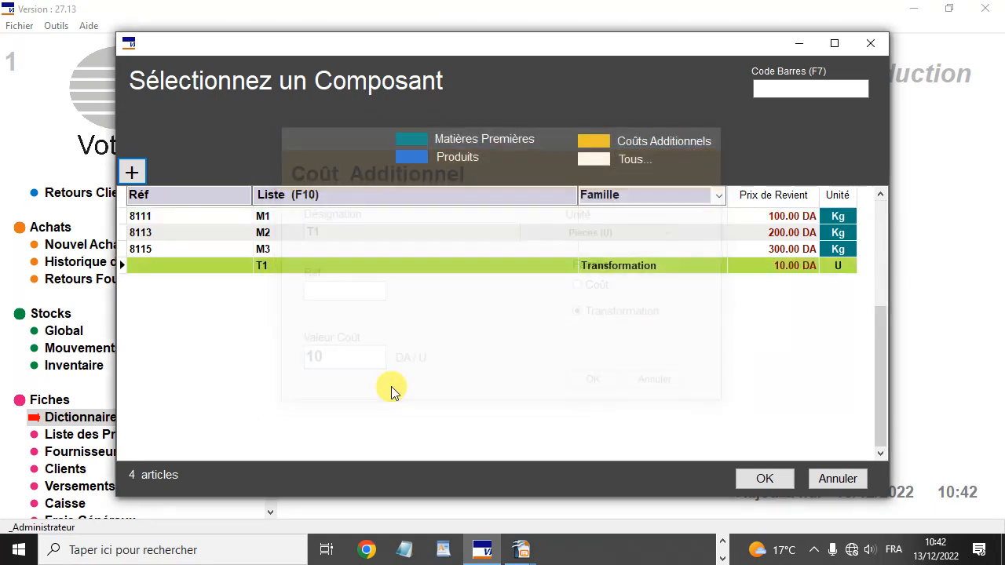
{"action": "left_click", "coordinate": [760, 481]}
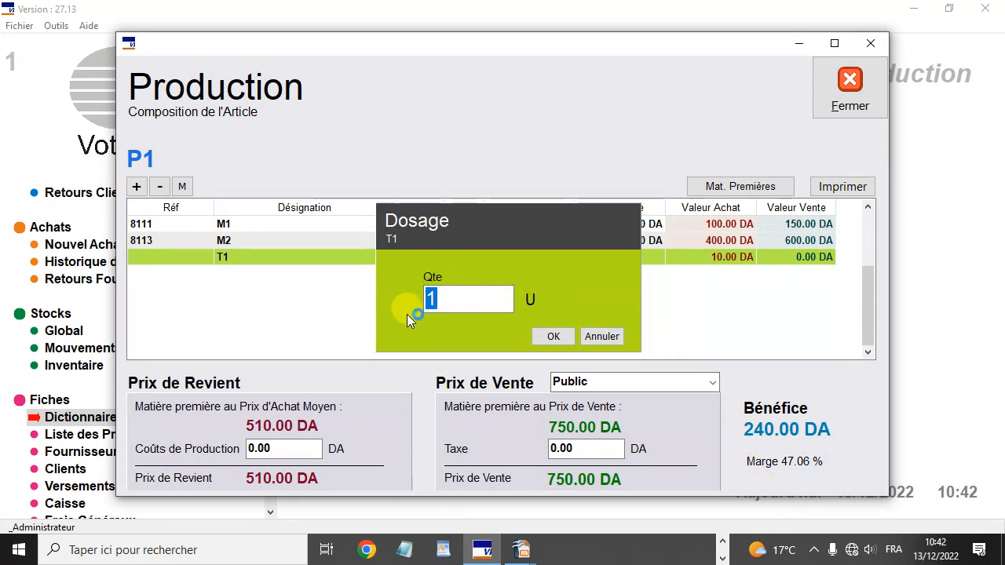
{"action": "left_click", "coordinate": [557, 336]}
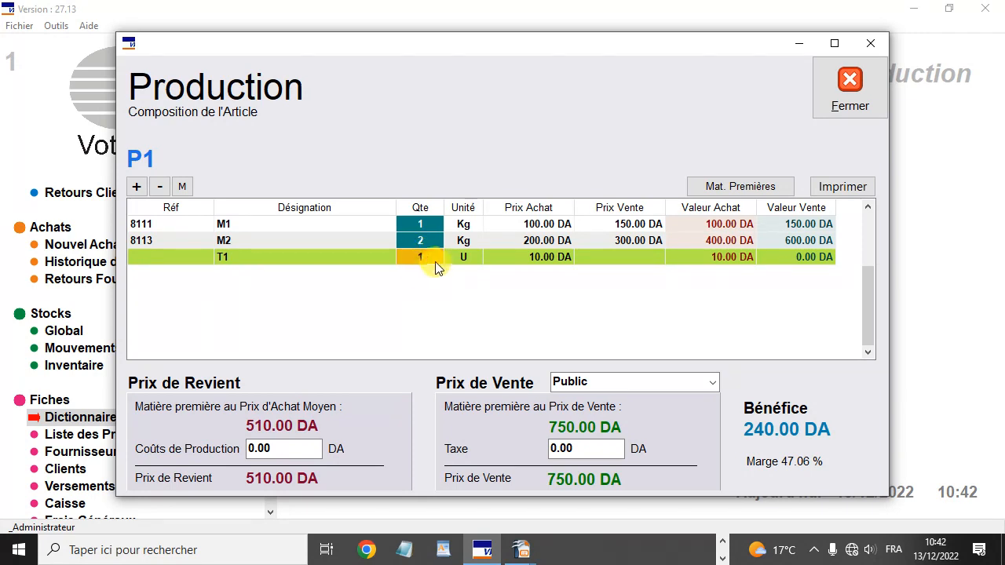
Create additional cost T2 of family Transformation at 20 DA per unit and add it to P1's composition with a dosage of 1.
{"action": "left_click", "coordinate": [137, 188]}
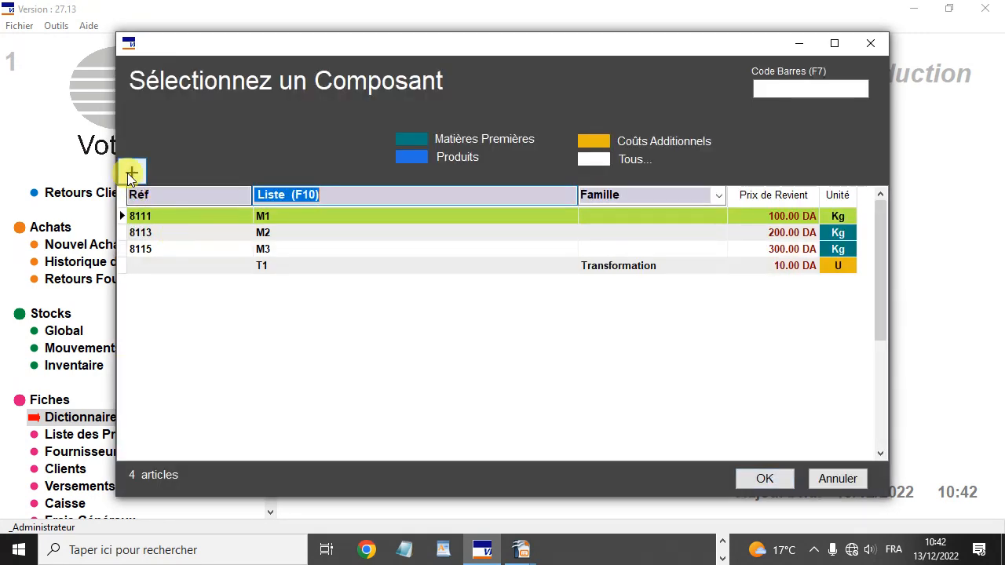
{"action": "left_click", "coordinate": [131, 173]}
{"action": "type", "text": "T2"}
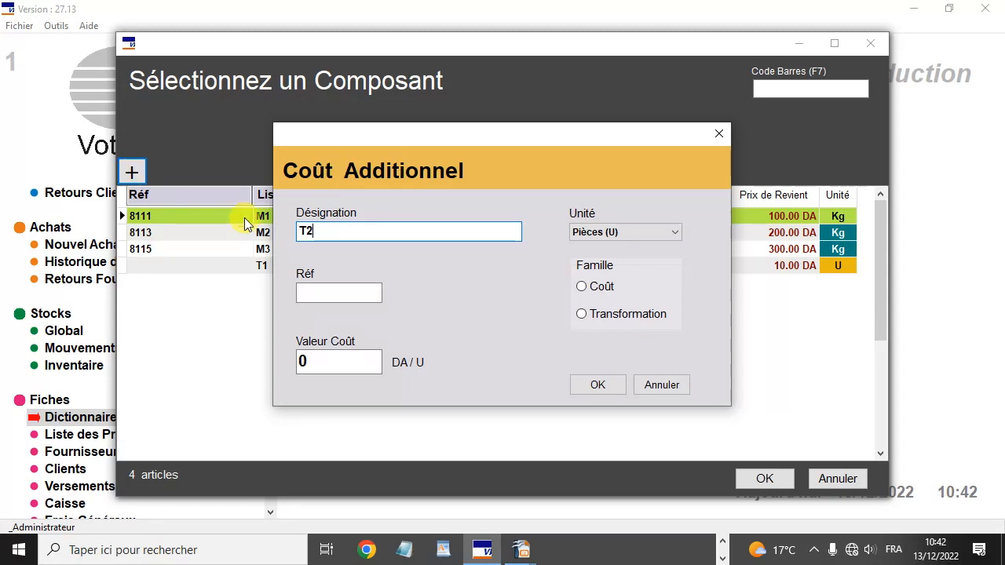
{"action": "left_click", "coordinate": [582, 314]}
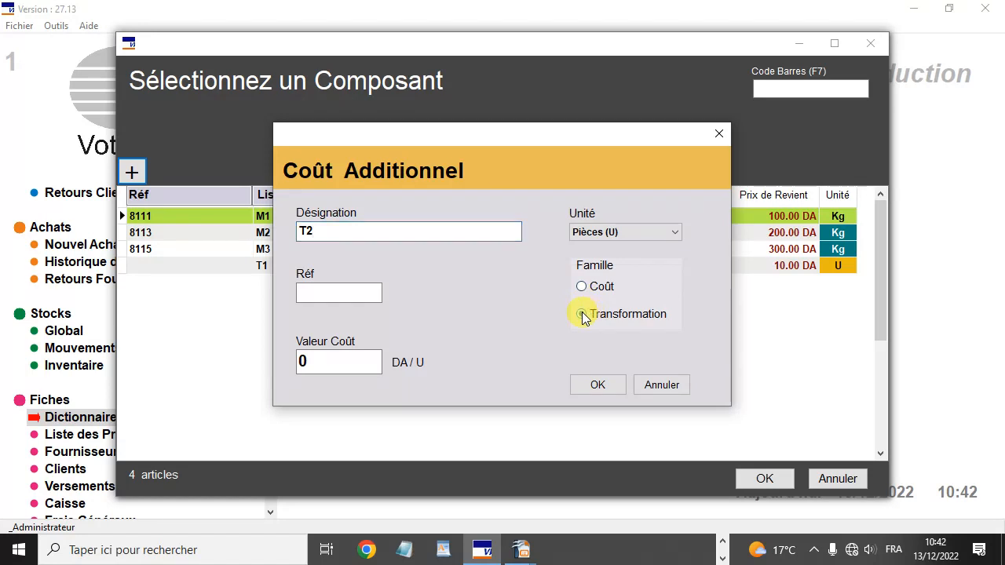
{"action": "double_click", "coordinate": [302, 361]}
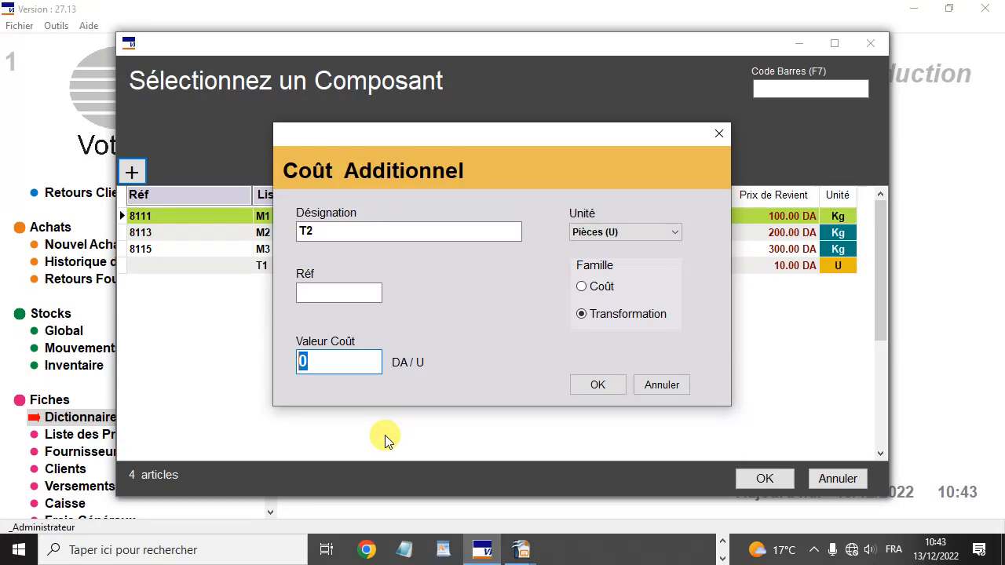
{"action": "type", "text": "20"}
{"action": "key", "text": "Return"}
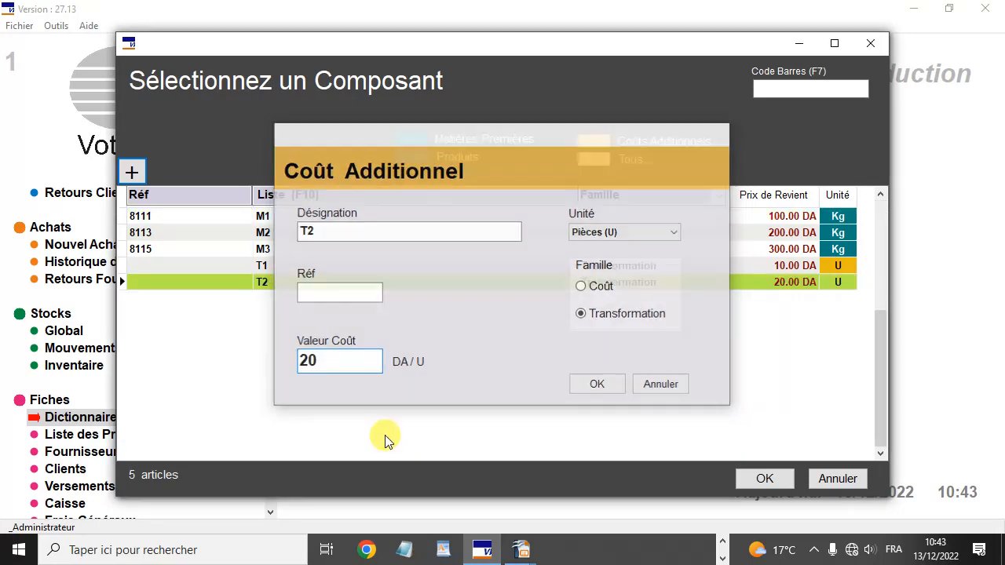
{"action": "left_click", "coordinate": [764, 479]}
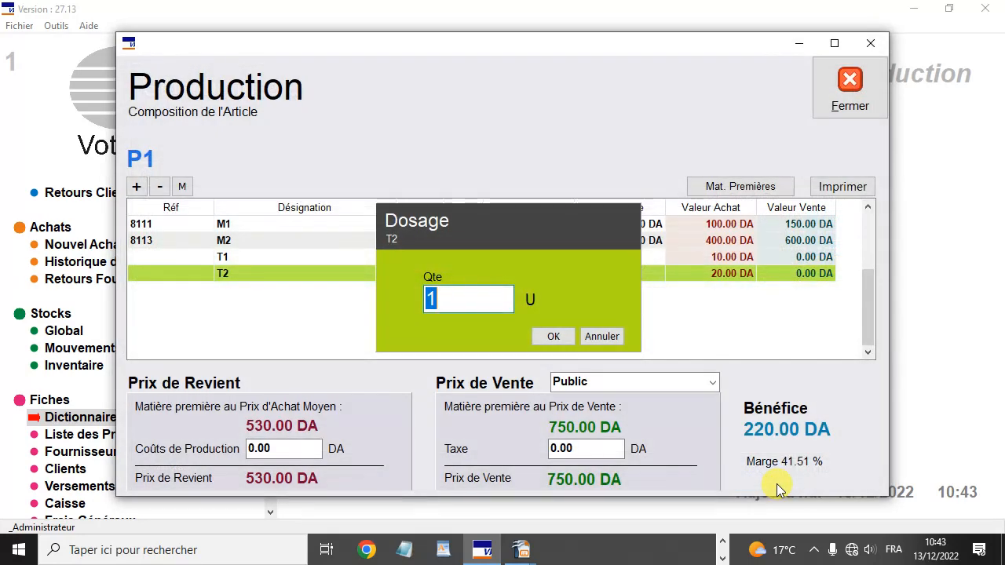
{"action": "left_click", "coordinate": [559, 338]}
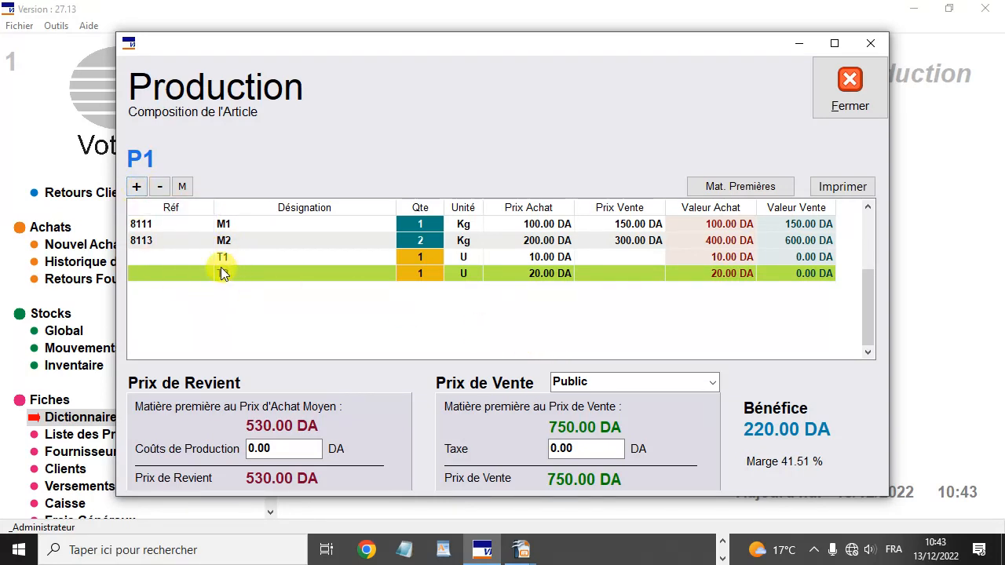
Create additional cost C1 of family Coût at 30 DA per unit and add it to P1's composition with a dosage of 1.
{"action": "left_click", "coordinate": [137, 187]}
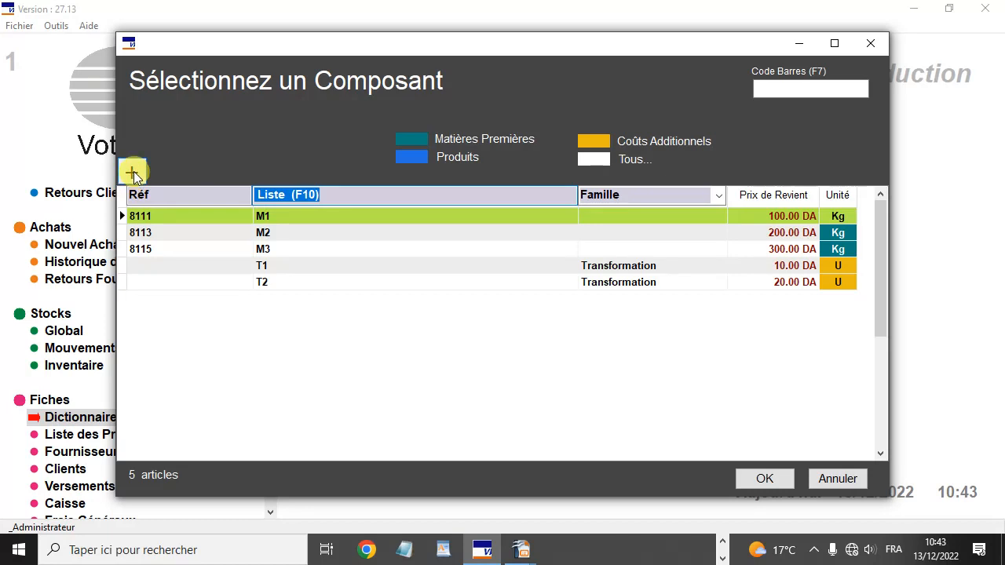
{"action": "left_click", "coordinate": [133, 173]}
{"action": "type", "text": "C1"}
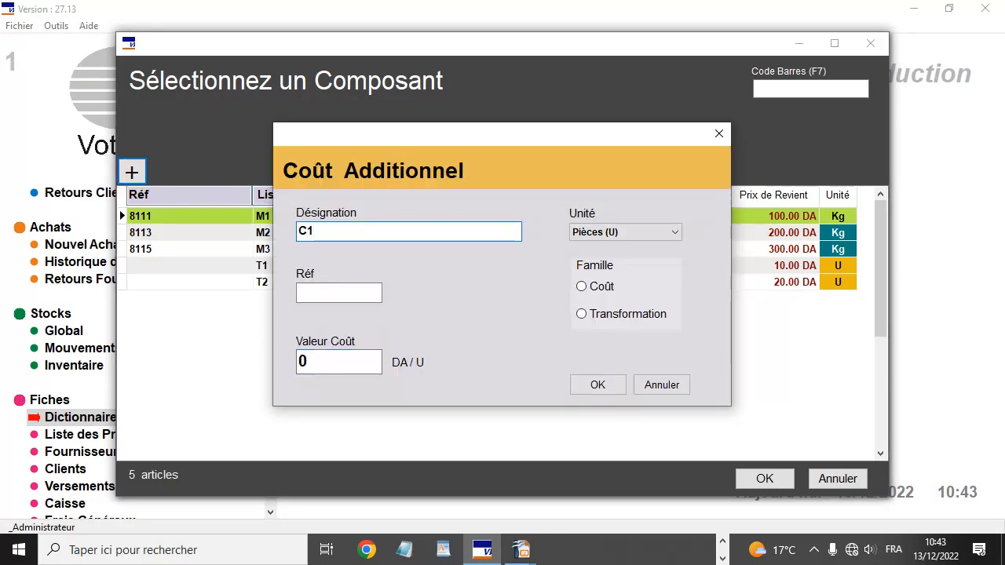
{"action": "left_click", "coordinate": [596, 288]}
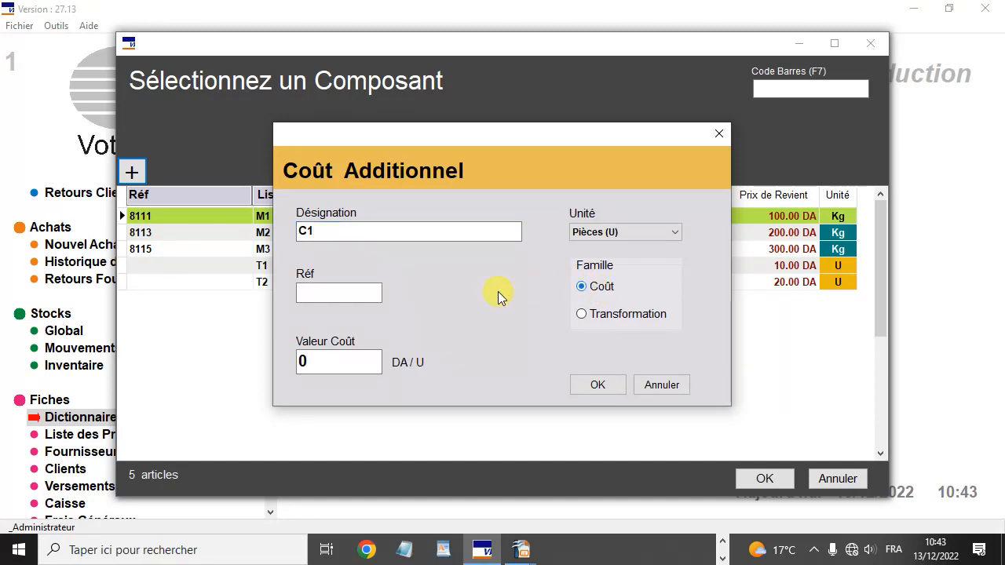
{"action": "double_click", "coordinate": [314, 362]}
{"action": "type", "text": "30"}
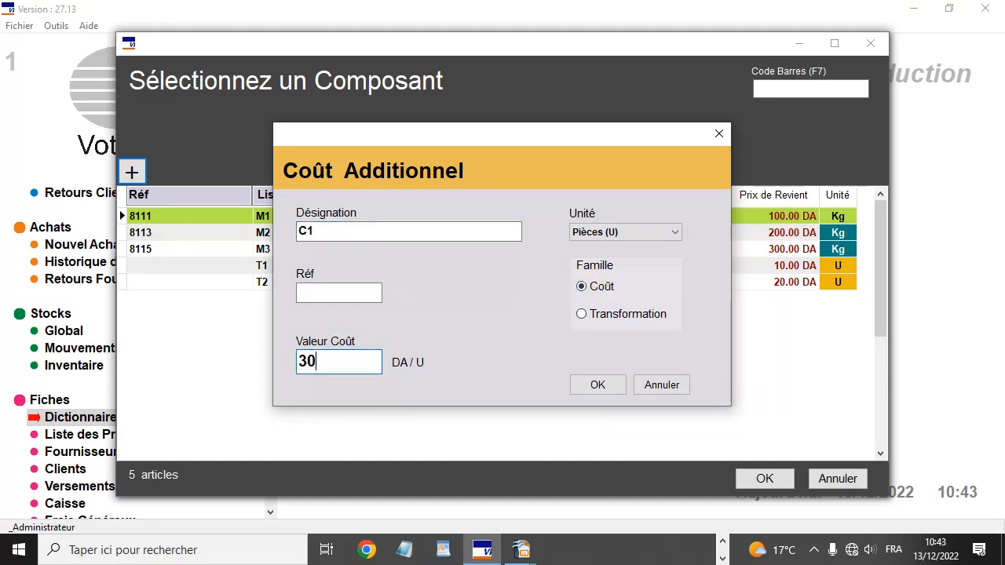
{"action": "left_click", "coordinate": [602, 384]}
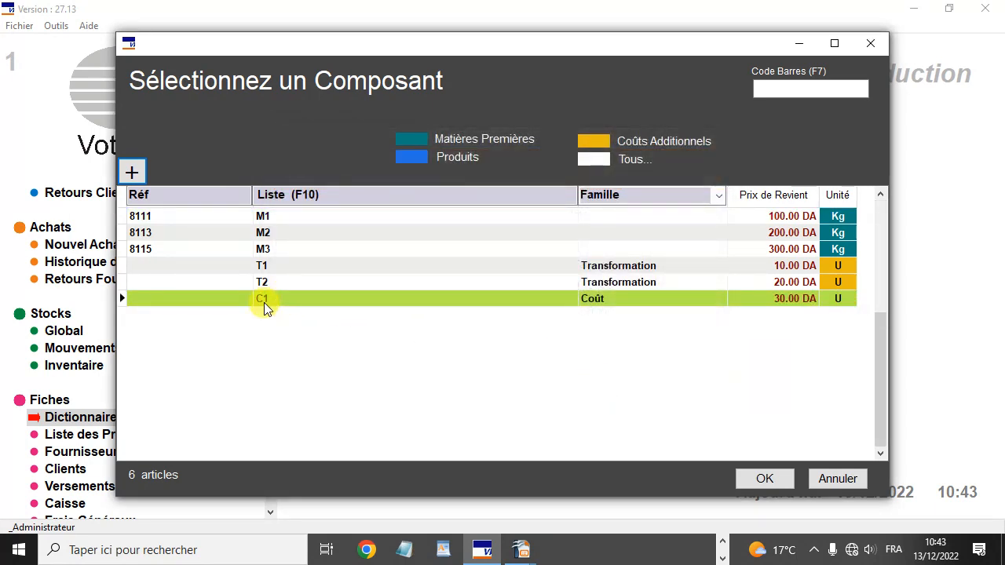
{"action": "left_click", "coordinate": [268, 280]}
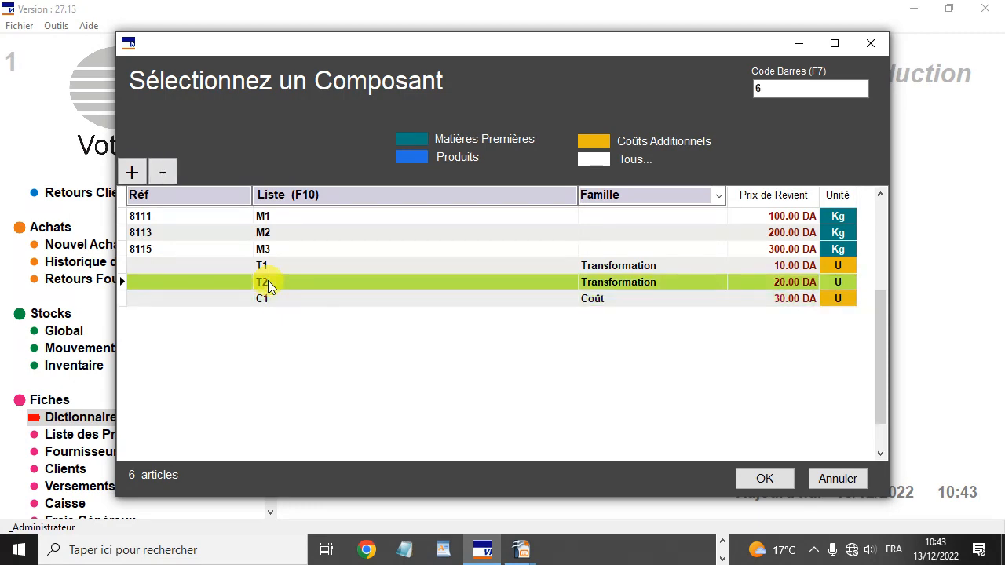
{"action": "left_click", "coordinate": [272, 297]}
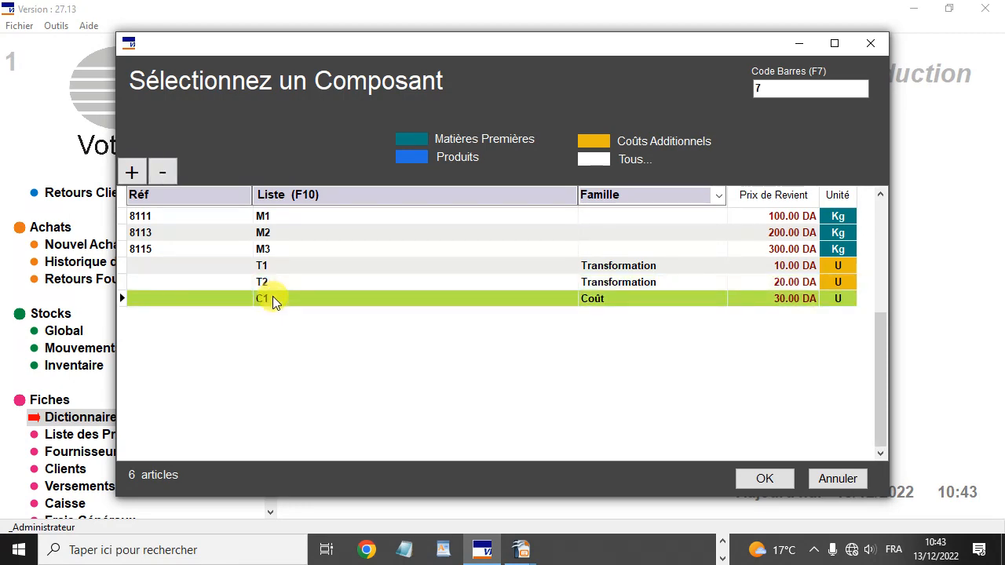
{"action": "double_click", "coordinate": [272, 296]}
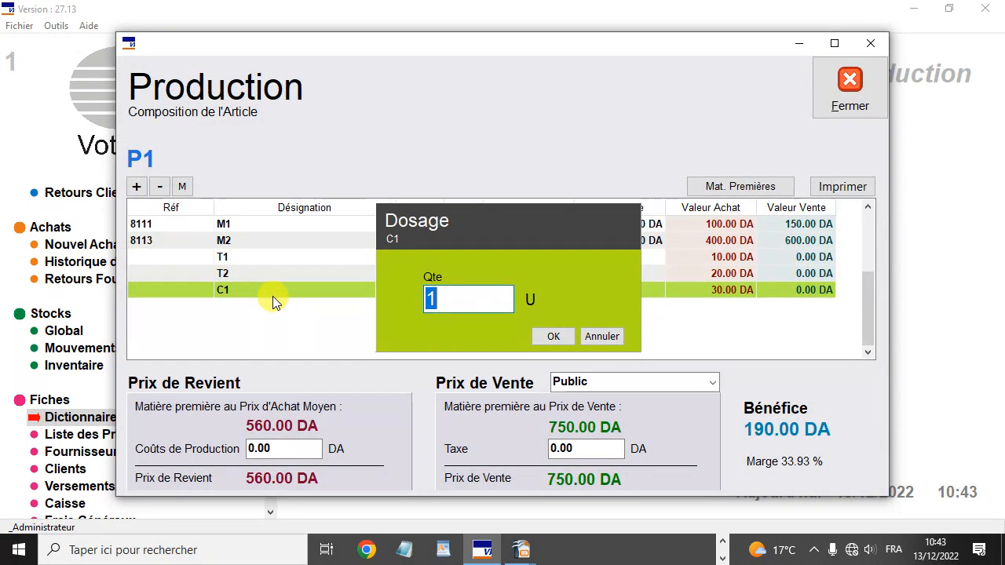
{"action": "left_click", "coordinate": [560, 337]}
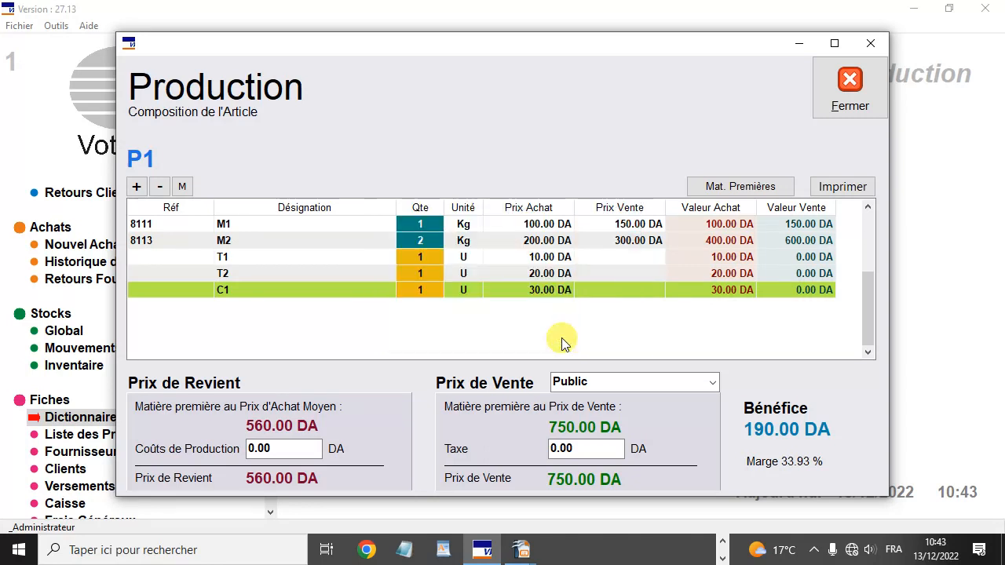
Edit the definition of cost C1, renaming it Main d'Oeuvre with unit Secondes (sec) and a cost value of 30.
{"action": "left_click", "coordinate": [181, 186]}
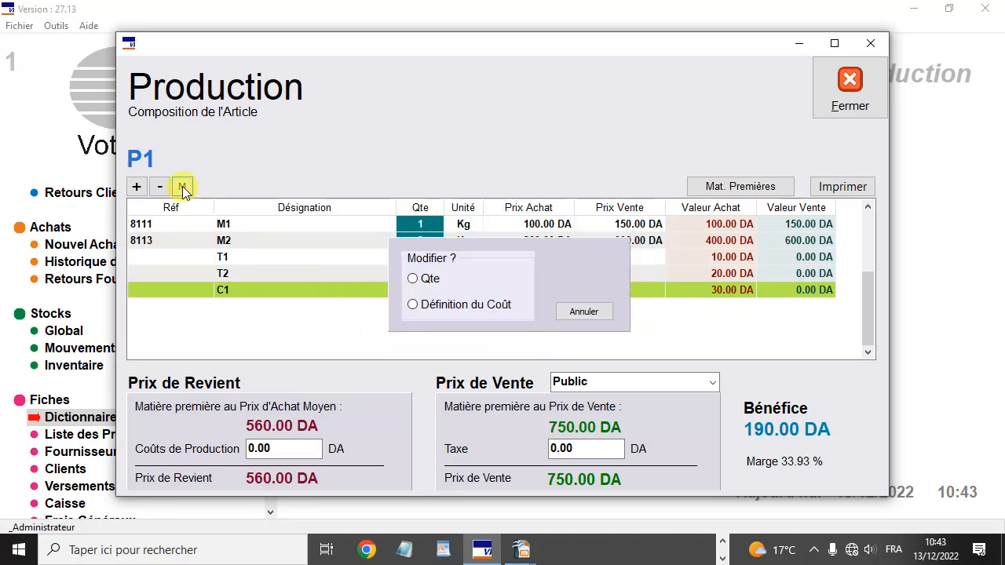
{"action": "left_click", "coordinate": [413, 306]}
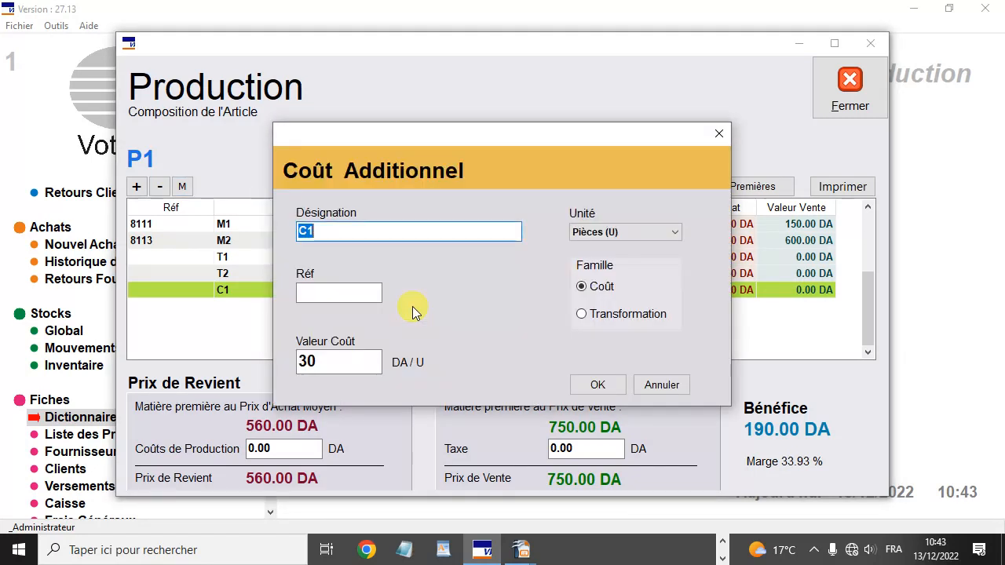
{"action": "type", "text": "Main d'O"}
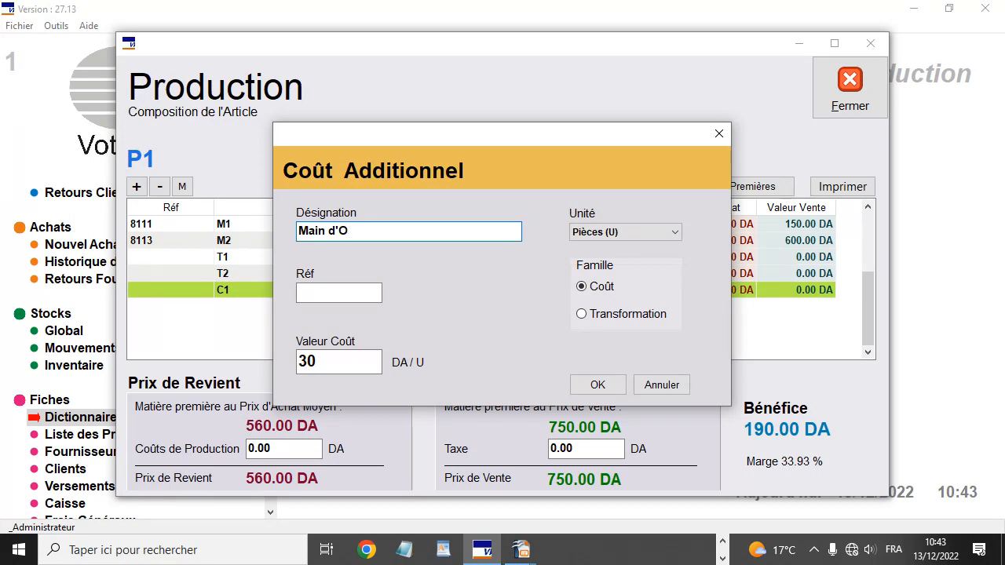
{"action": "type", "text": "euvre"}
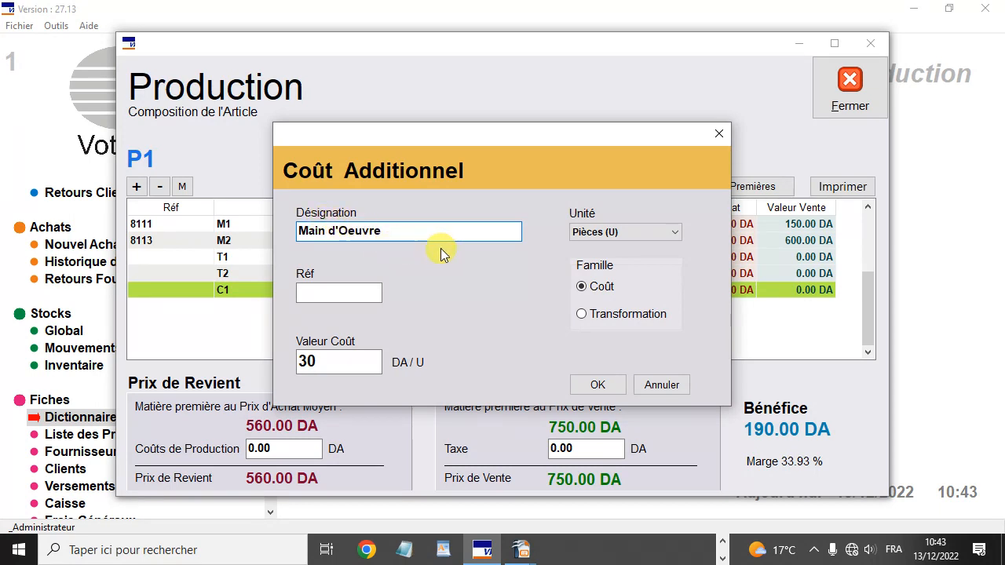
{"action": "left_click", "coordinate": [662, 238]}
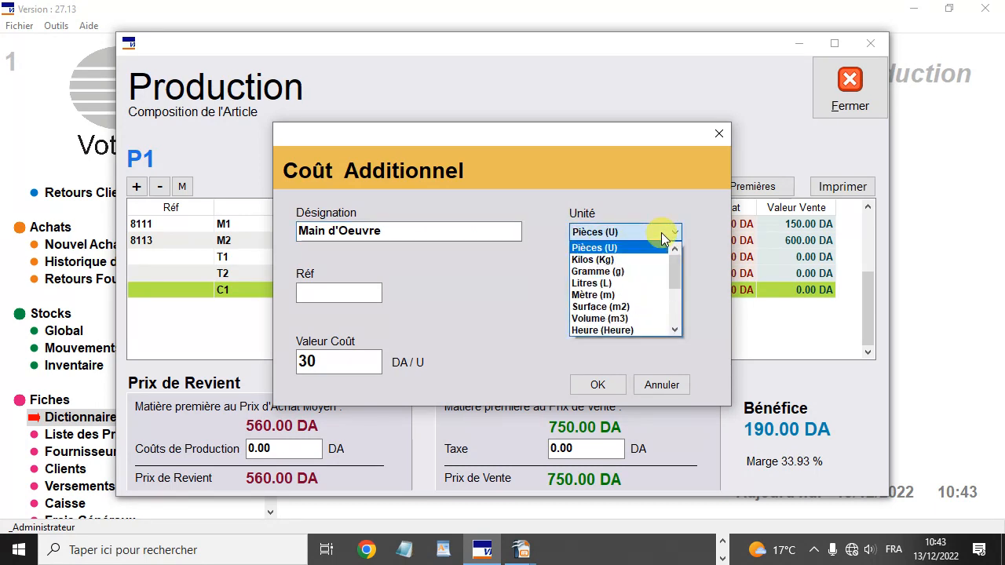
{"action": "left_click_drag", "start_coordinate": [672, 271], "coordinate": [673, 302]}
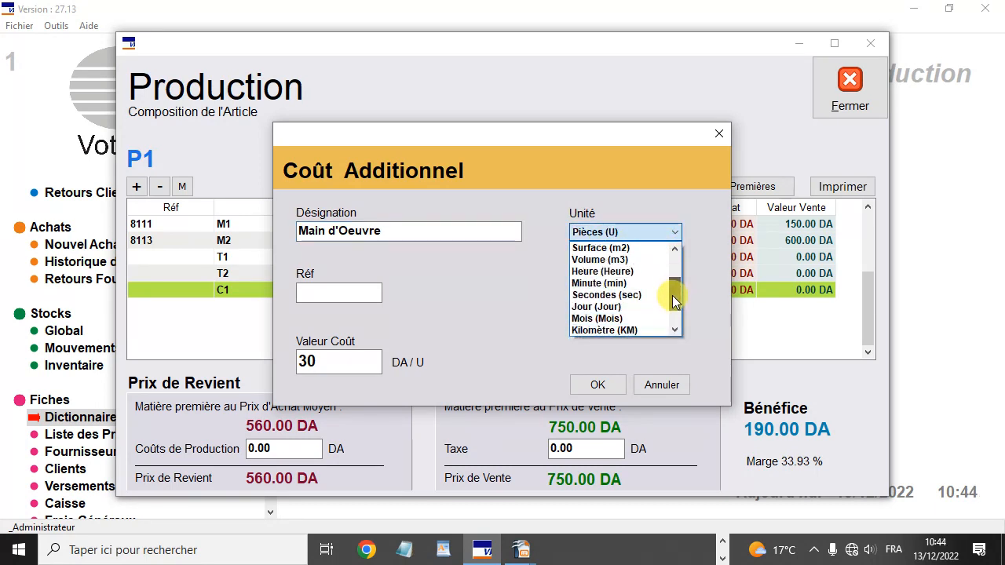
{"action": "left_click", "coordinate": [616, 295]}
{"action": "double_click", "coordinate": [307, 361]}
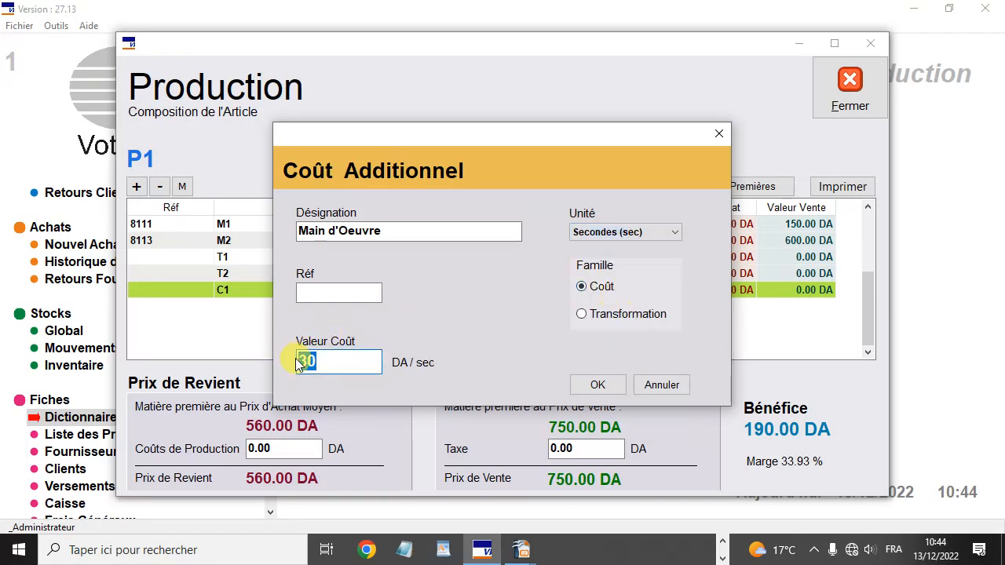
{"action": "key", "text": "BackSpace"}
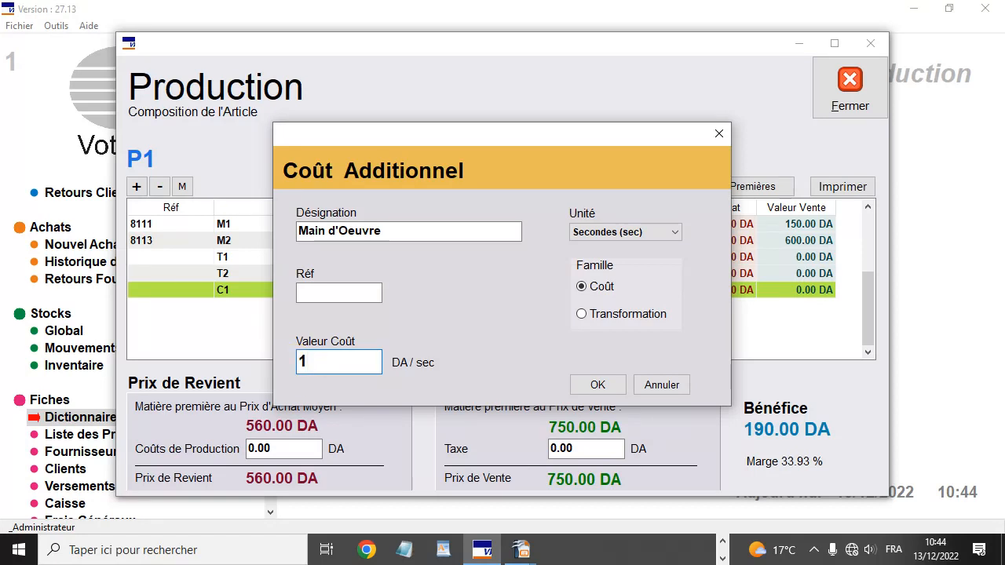
{"action": "type", "text": "30"}
Change the unit of the Main d'Oeuvre cost to Heure (Heure) and save its definition.
{"action": "left_click", "coordinate": [662, 239]}
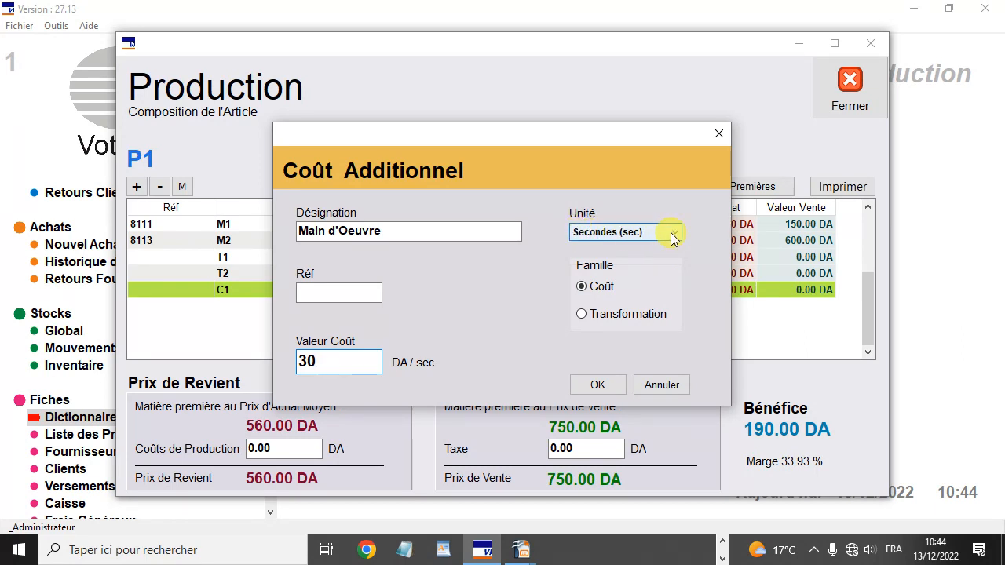
{"action": "left_click", "coordinate": [667, 235]}
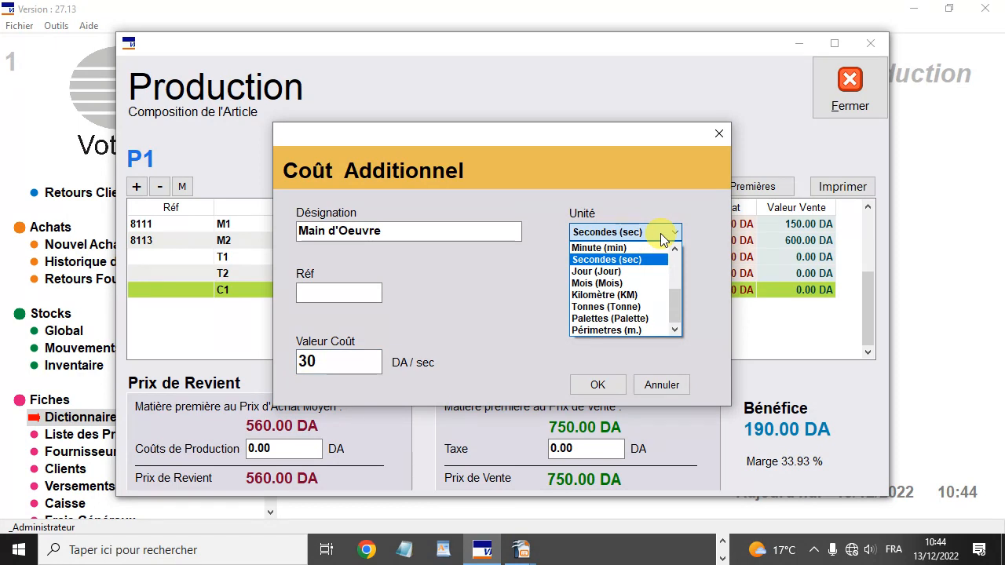
{"action": "left_click_drag", "start_coordinate": [675, 299], "coordinate": [664, 283]}
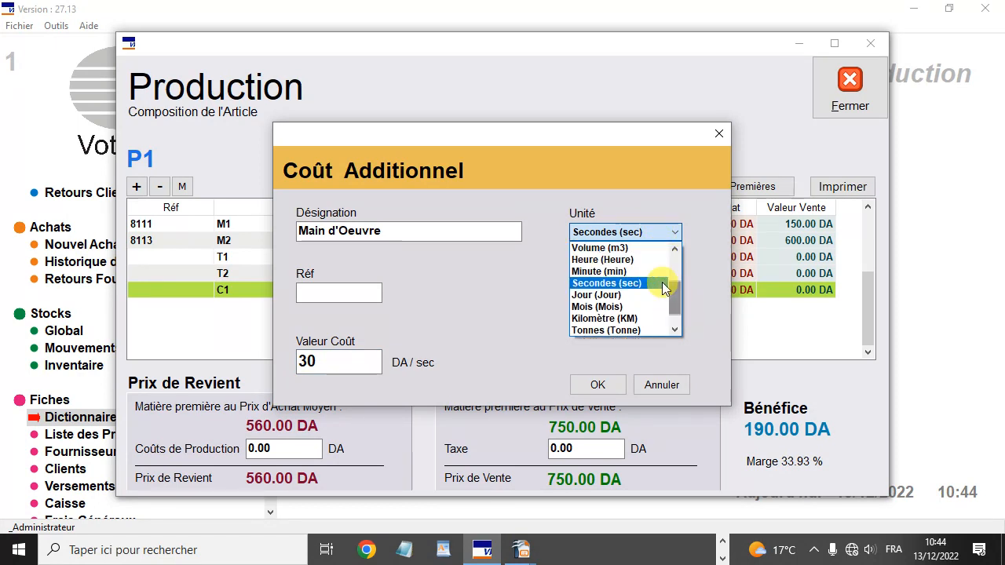
{"action": "left_click", "coordinate": [626, 261]}
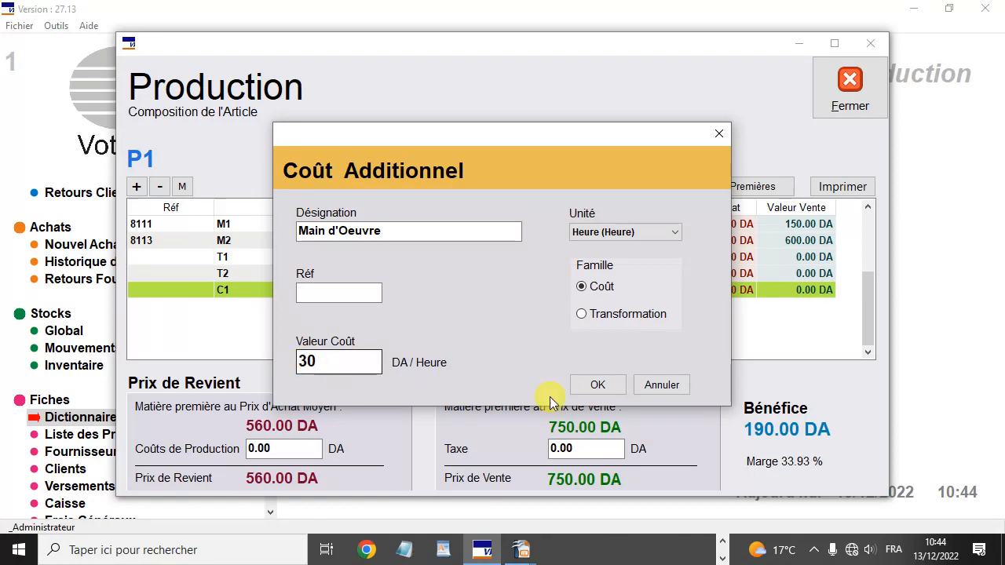
{"action": "left_click", "coordinate": [598, 387]}
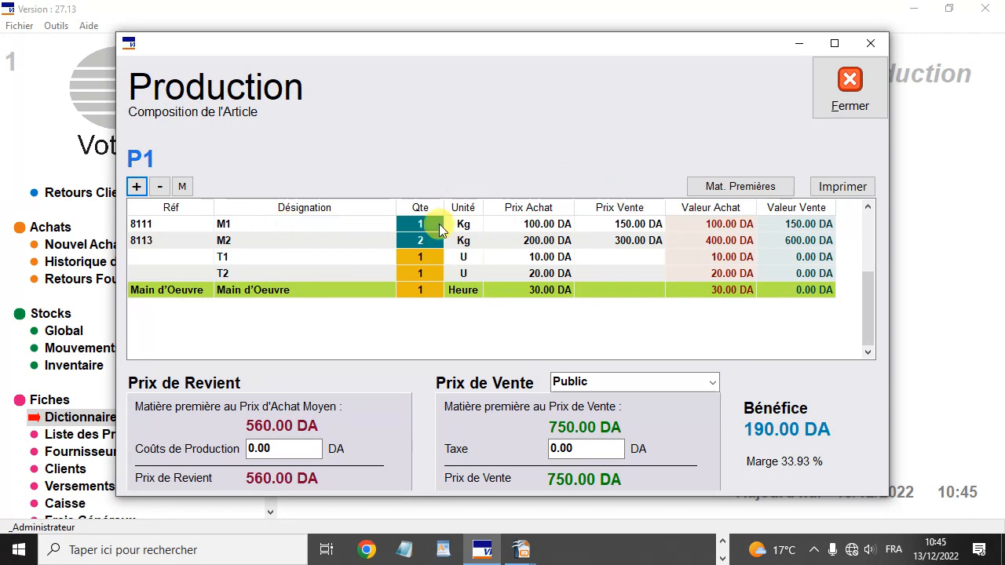
Examine P1's composition lines, their purchase and sale values, and the production cost and tax fields behind the profit margin.
{"action": "left_click", "coordinate": [263, 227]}
{"action": "left_click", "coordinate": [340, 243]}
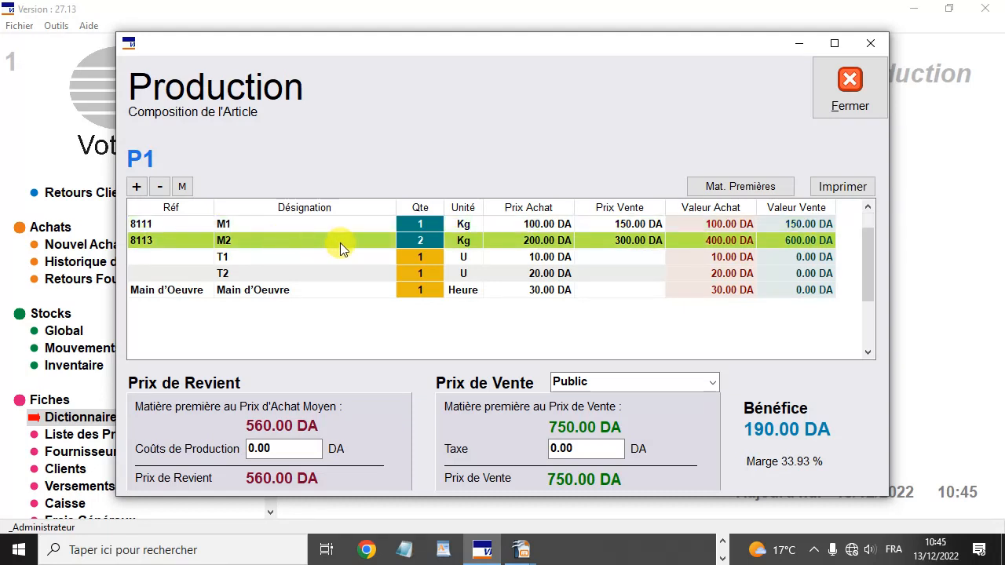
{"action": "left_click", "coordinate": [724, 223]}
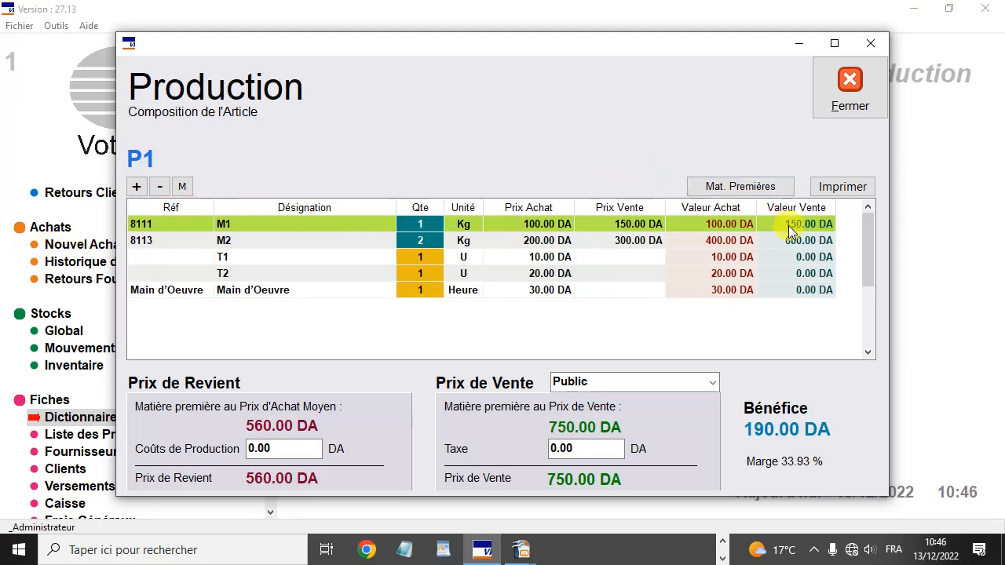
{"action": "left_click", "coordinate": [805, 238]}
{"action": "left_click", "coordinate": [812, 225]}
{"action": "left_click", "coordinate": [813, 244]}
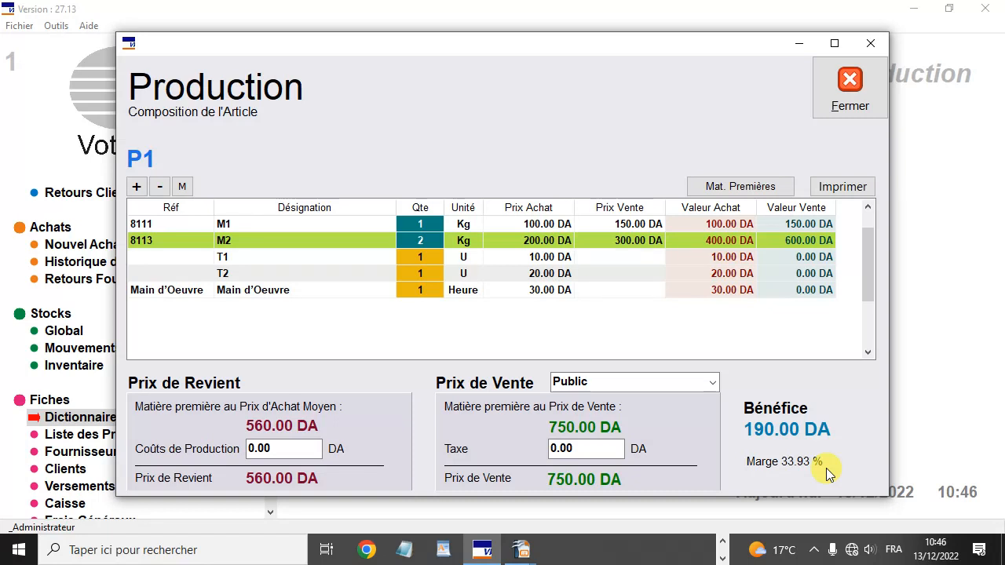
{"action": "left_click_drag", "start_coordinate": [594, 448], "coordinate": [549, 449]}
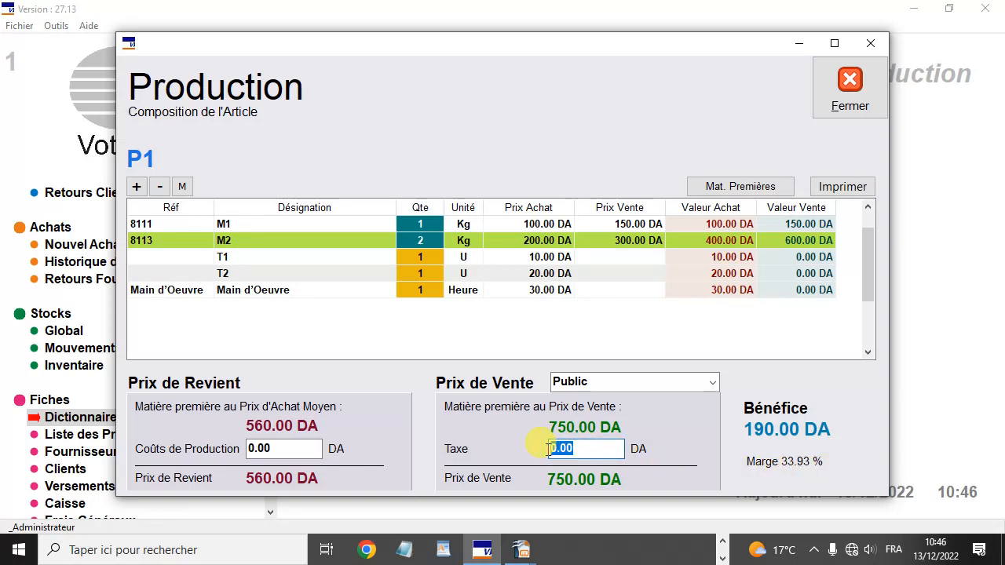
{"action": "left_click_drag", "start_coordinate": [318, 448], "coordinate": [224, 448]}
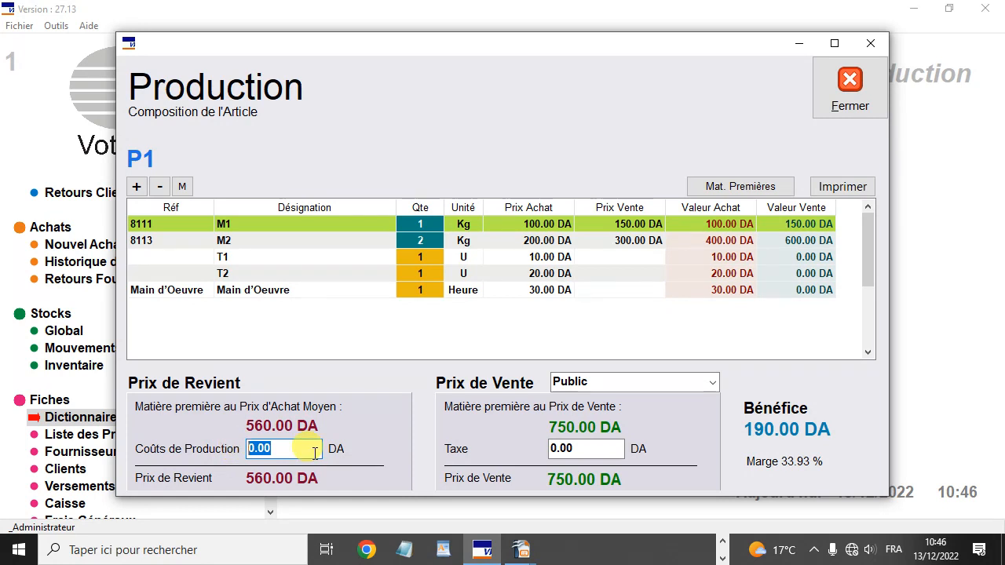
{"action": "left_click", "coordinate": [325, 273]}
{"action": "left_click", "coordinate": [325, 256]}
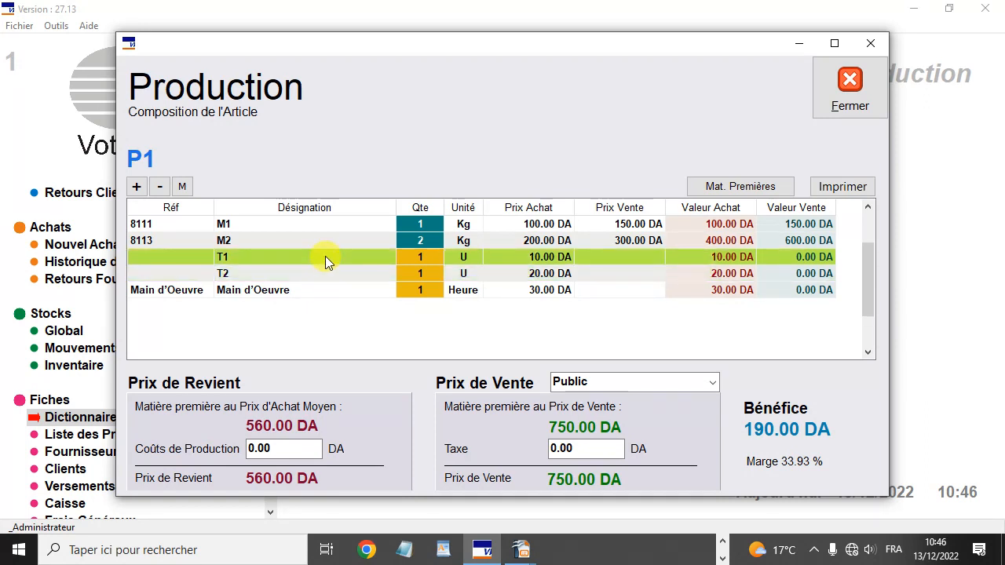
{"action": "left_click", "coordinate": [326, 272]}
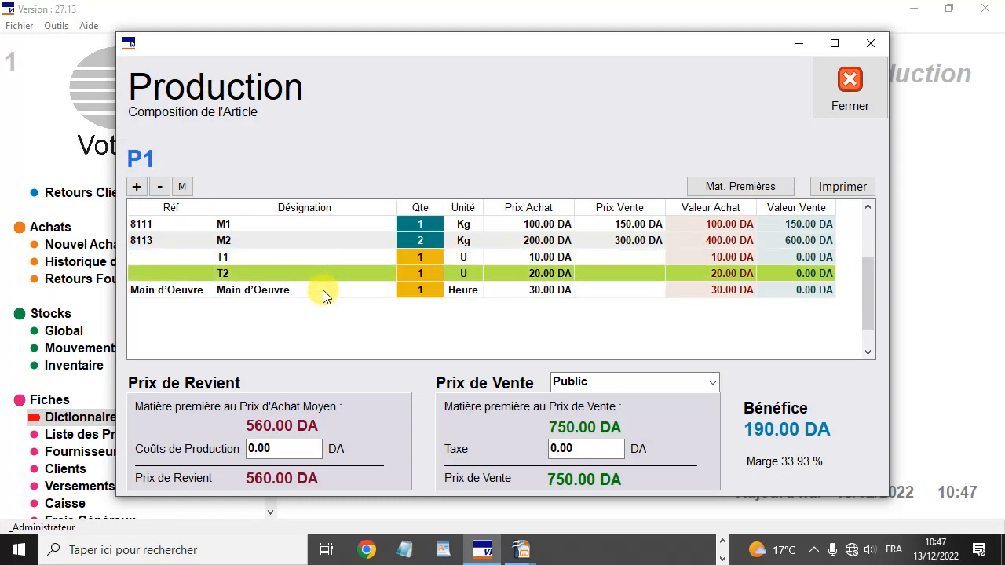
{"action": "left_click", "coordinate": [325, 292]}
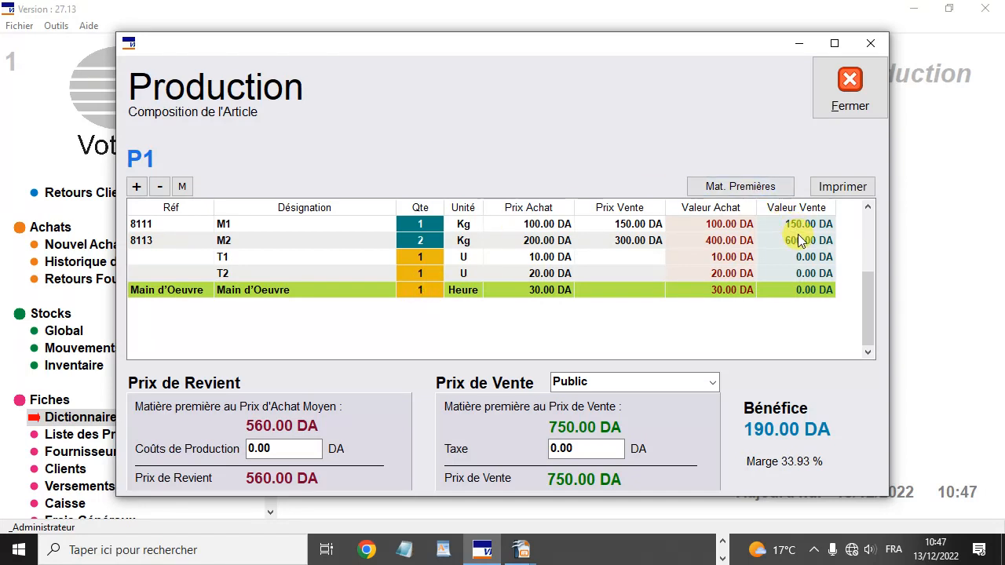
Set the quantity of Main d'Oeuvre in P1's composition to 10 hours.
{"action": "double_click", "coordinate": [418, 289]}
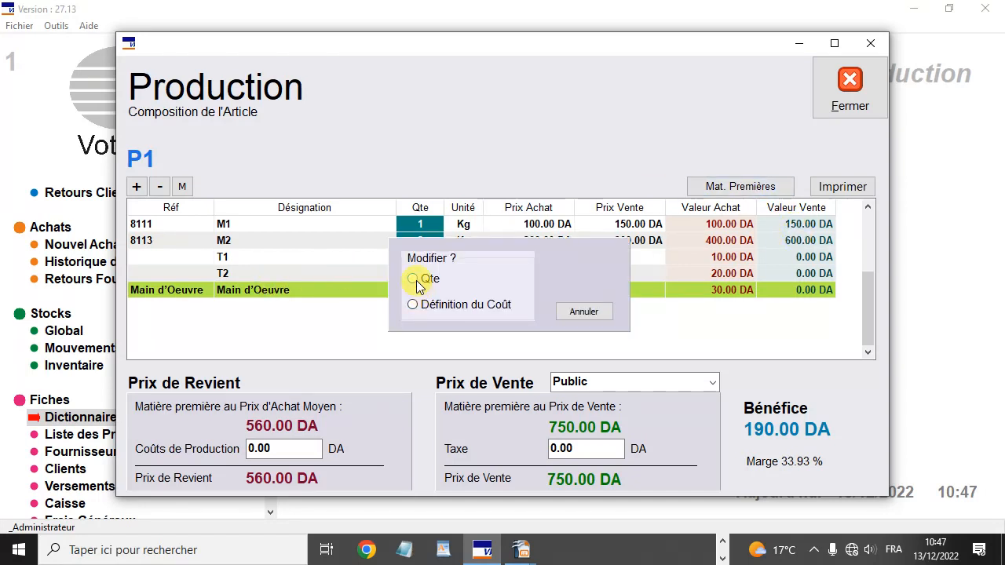
{"action": "left_click", "coordinate": [416, 278]}
{"action": "type", "text": "10"}
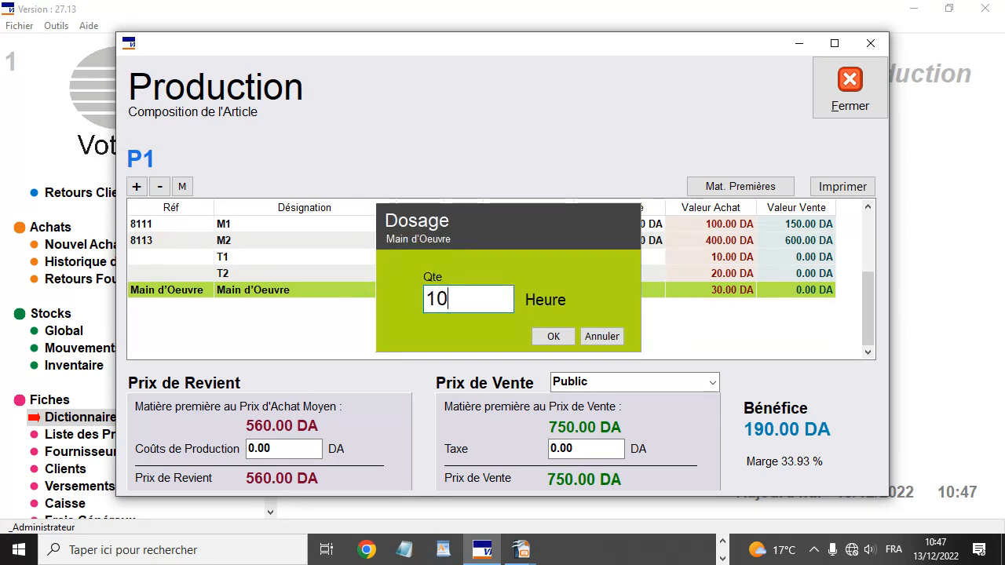
{"action": "key", "text": "Return"}
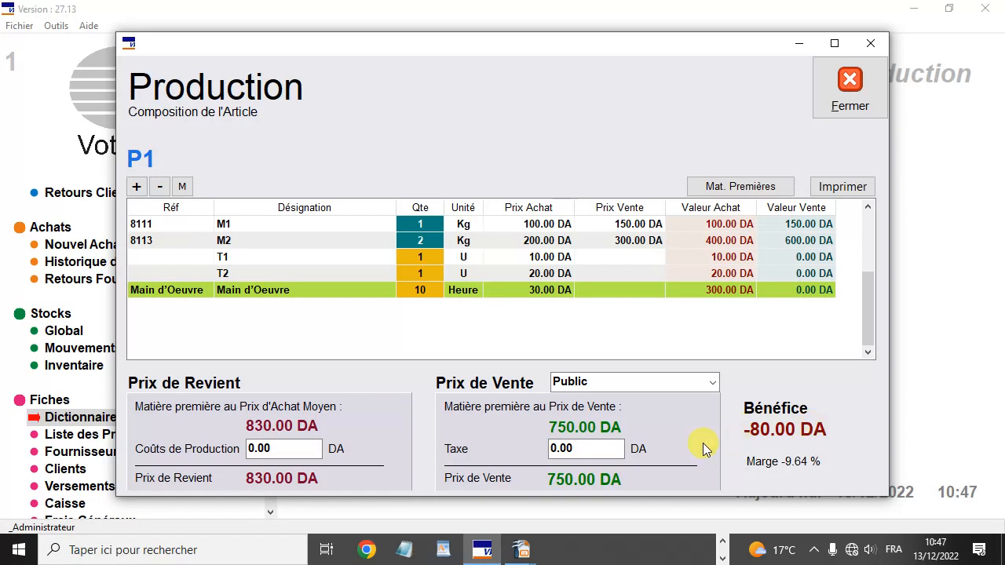
Set the tax in P1's sale price to 100 DA.
{"action": "left_click_drag", "start_coordinate": [602, 447], "coordinate": [548, 448]}
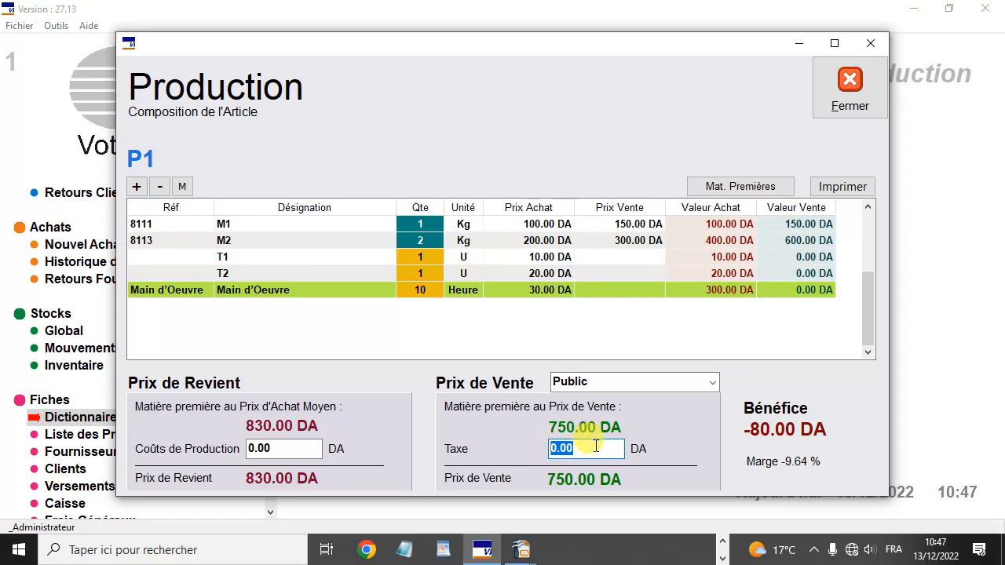
{"action": "left_click_drag", "start_coordinate": [284, 449], "coordinate": [236, 450]}
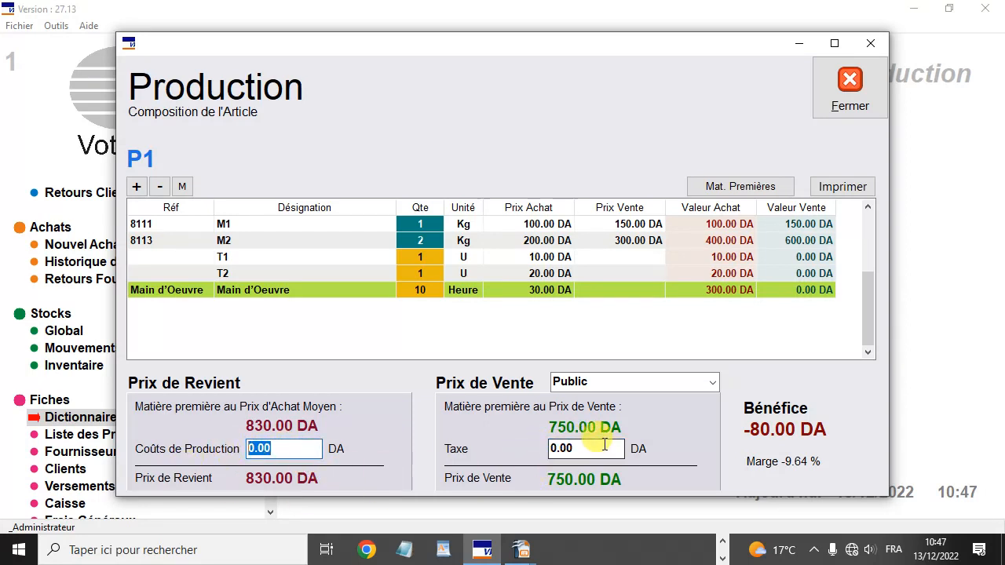
{"action": "left_click_drag", "start_coordinate": [591, 451], "coordinate": [545, 446]}
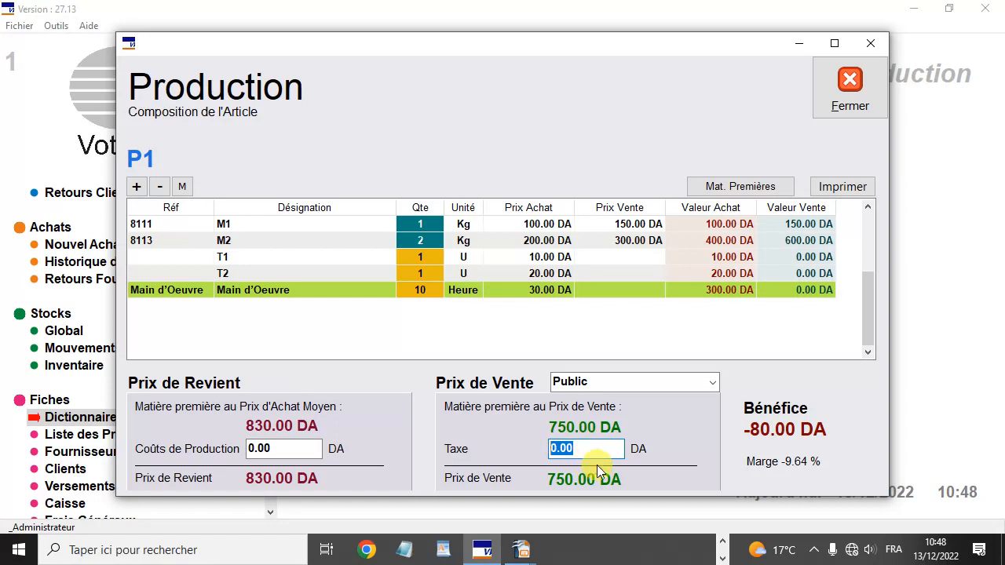
{"action": "type", "text": "100"}
{"action": "key", "text": "Return"}
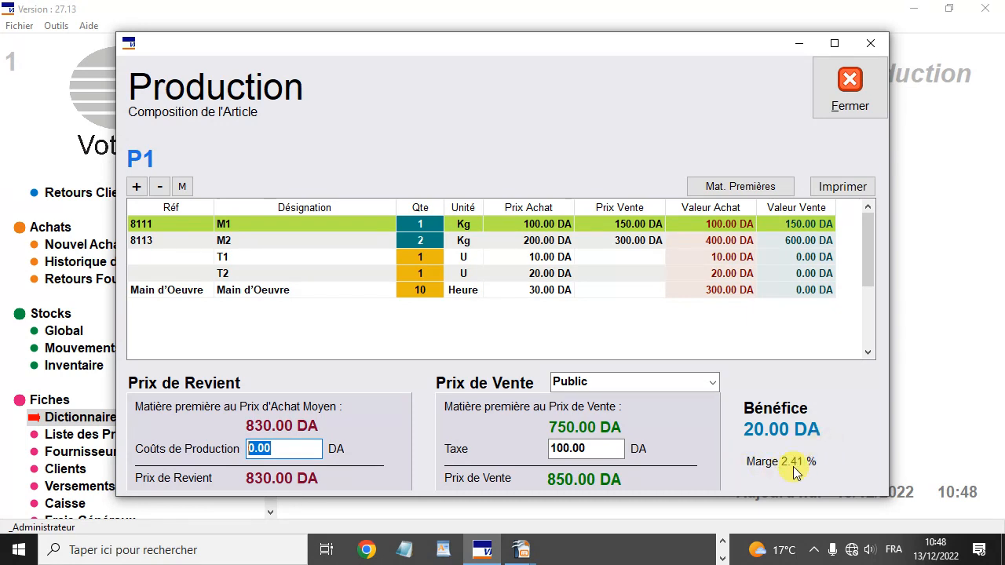
Set the production costs in P1's cost price to 20 DA.
{"action": "left_click", "coordinate": [598, 448]}
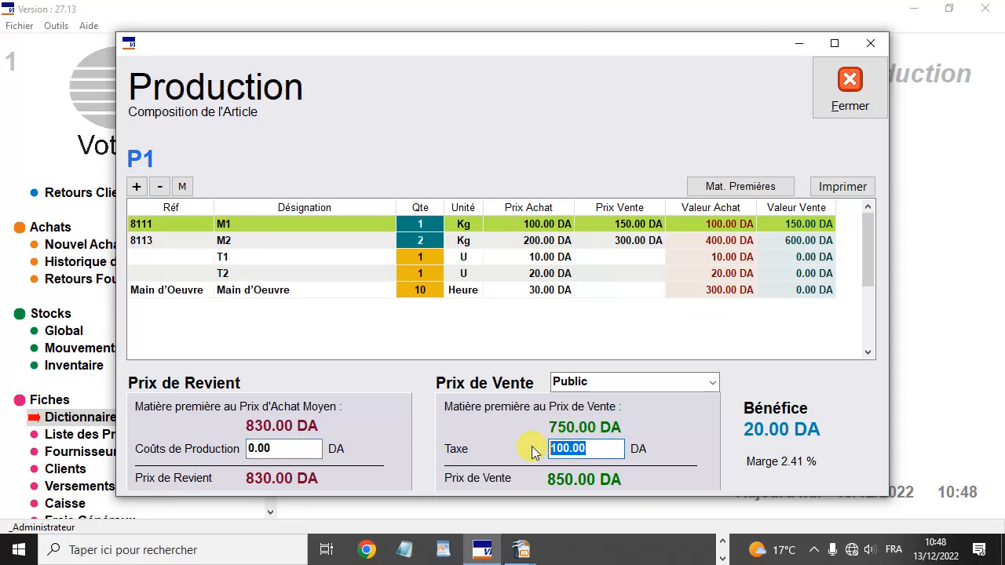
{"action": "left_click", "coordinate": [289, 449]}
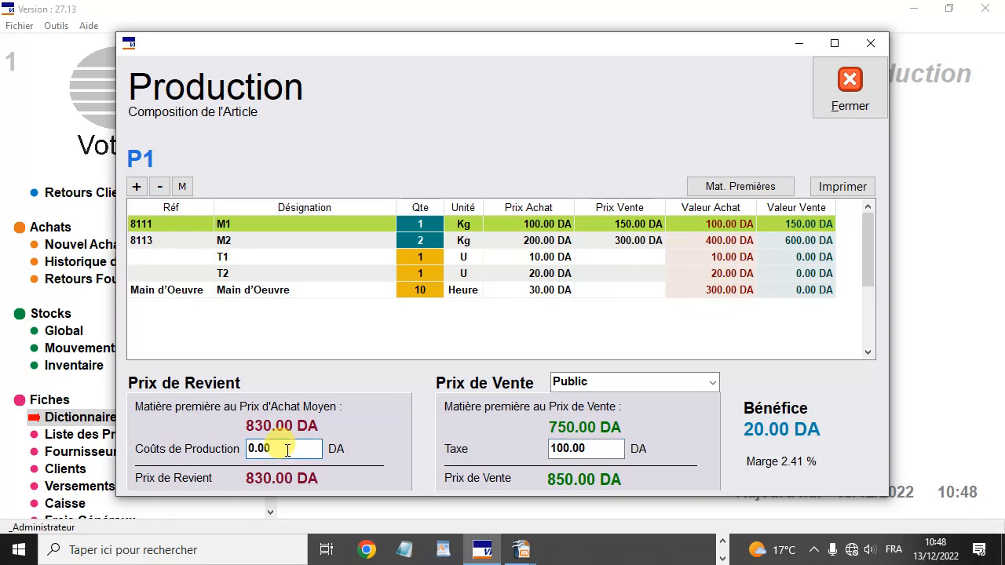
{"action": "left_click_drag", "start_coordinate": [287, 449], "coordinate": [236, 449]}
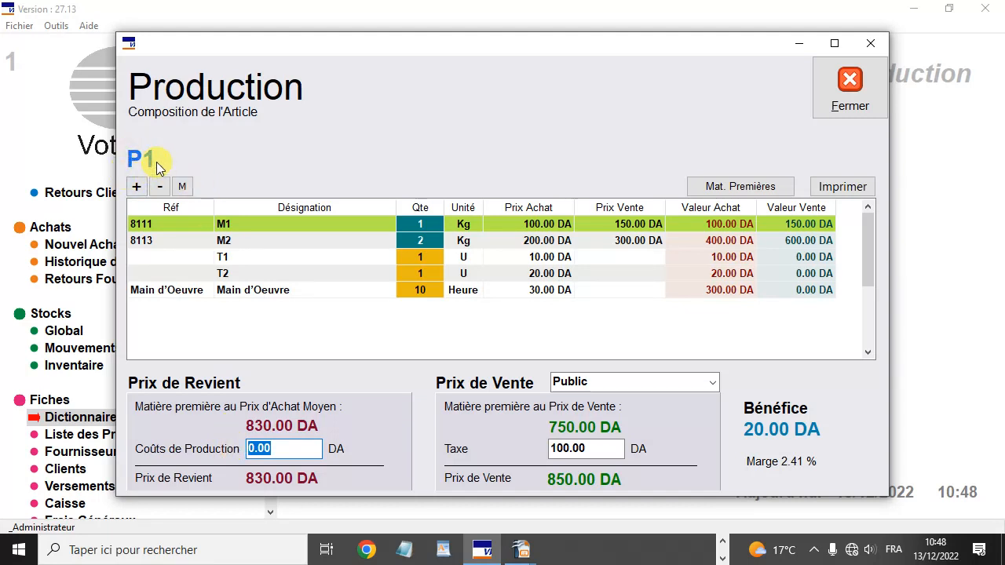
{"action": "type", "text": "20"}
{"action": "key", "text": "Tab"}
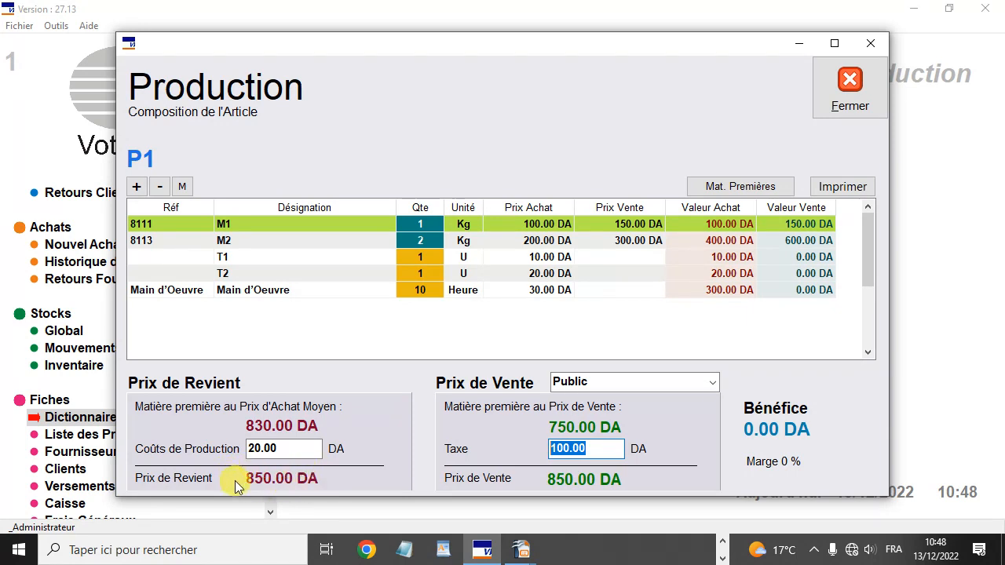
{"action": "left_click", "coordinate": [280, 448]}
{"action": "left_click_drag", "start_coordinate": [280, 448], "coordinate": [228, 452]}
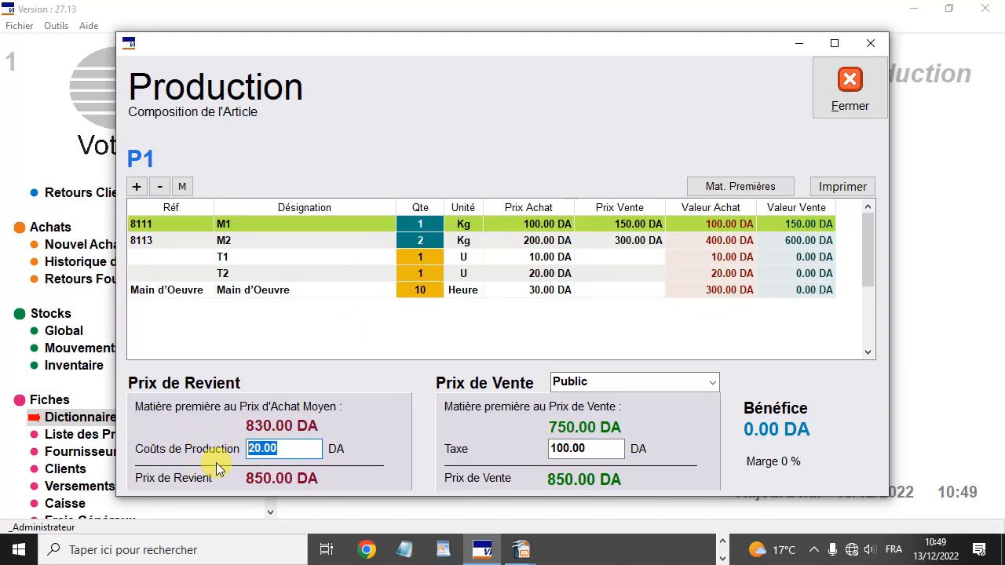
{"action": "left_click", "coordinate": [290, 449]}
{"action": "double_click", "coordinate": [289, 450]}
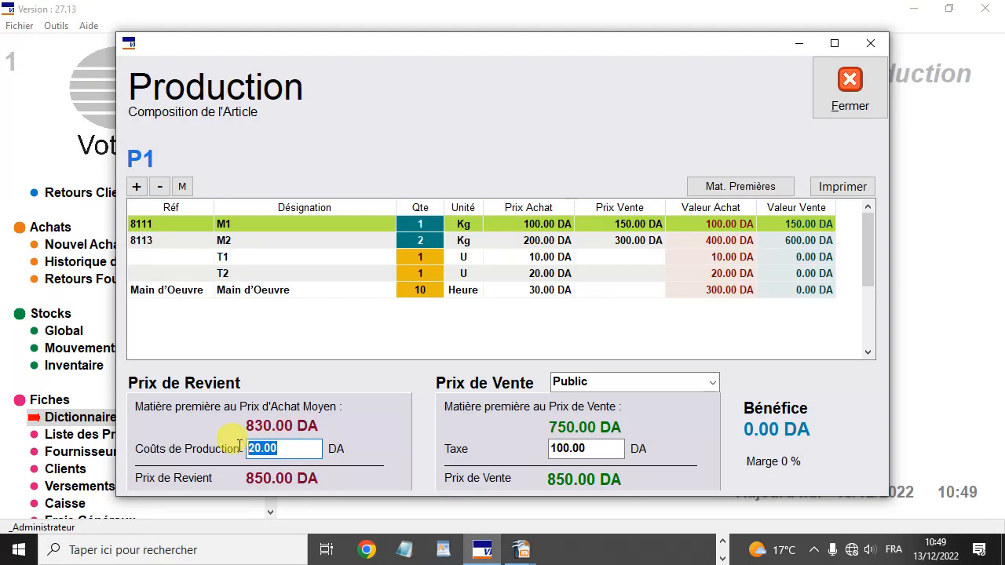
{"action": "left_click", "coordinate": [296, 449]}
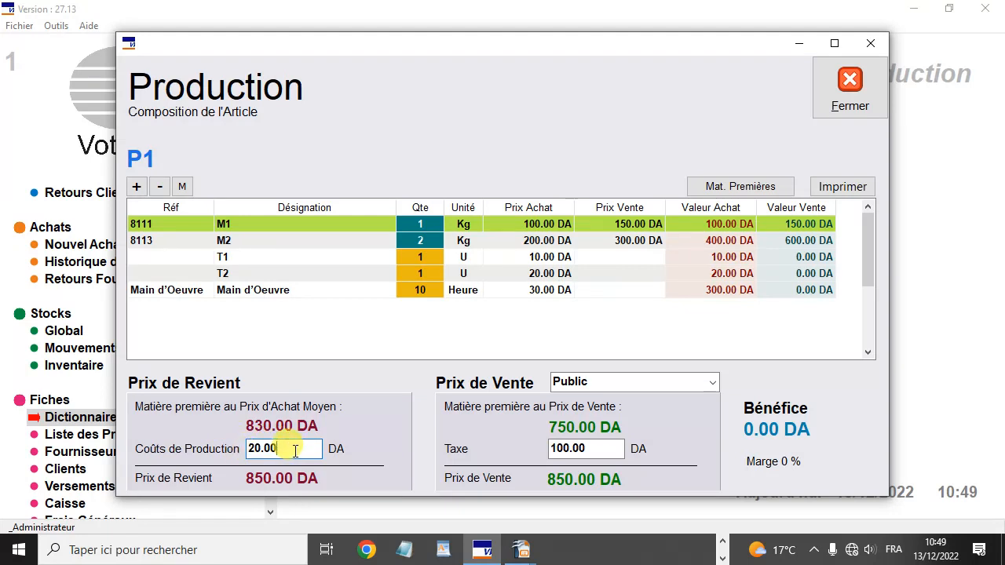
Set the tax in P1's sale price to 200 DA.
{"action": "left_click", "coordinate": [602, 449]}
{"action": "left_click_drag", "start_coordinate": [601, 448], "coordinate": [546, 448]}
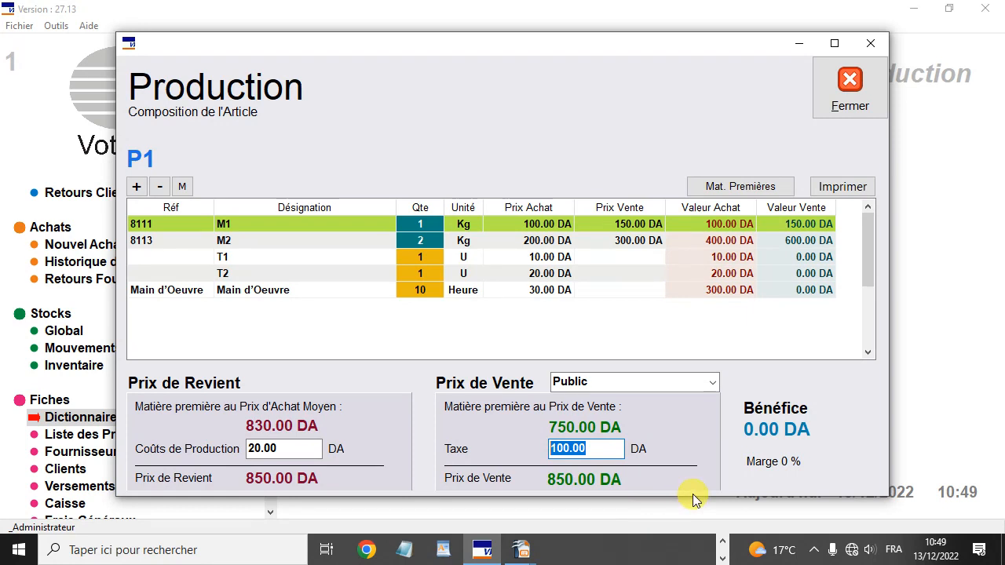
{"action": "type", "text": "200"}
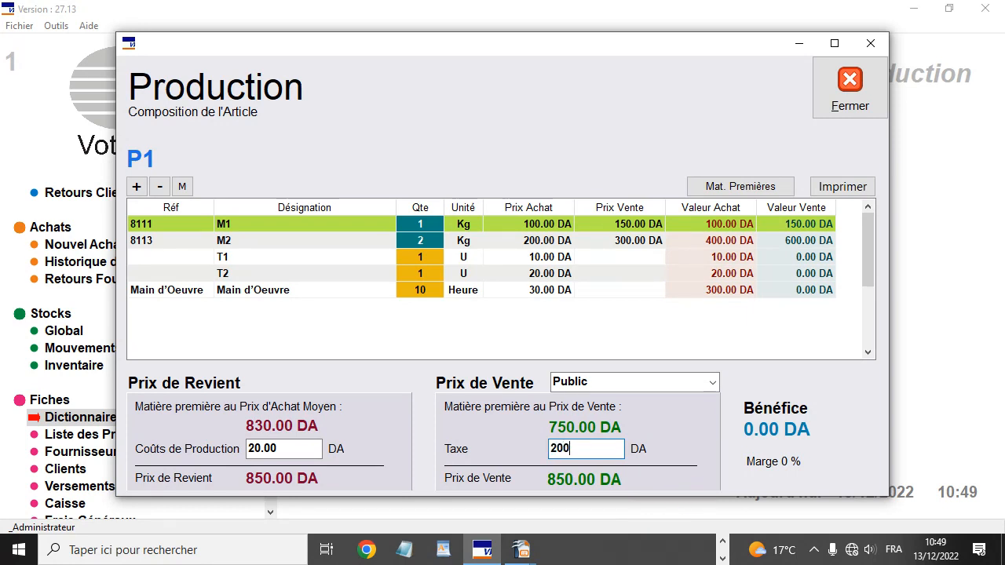
{"action": "key", "text": "Tab"}
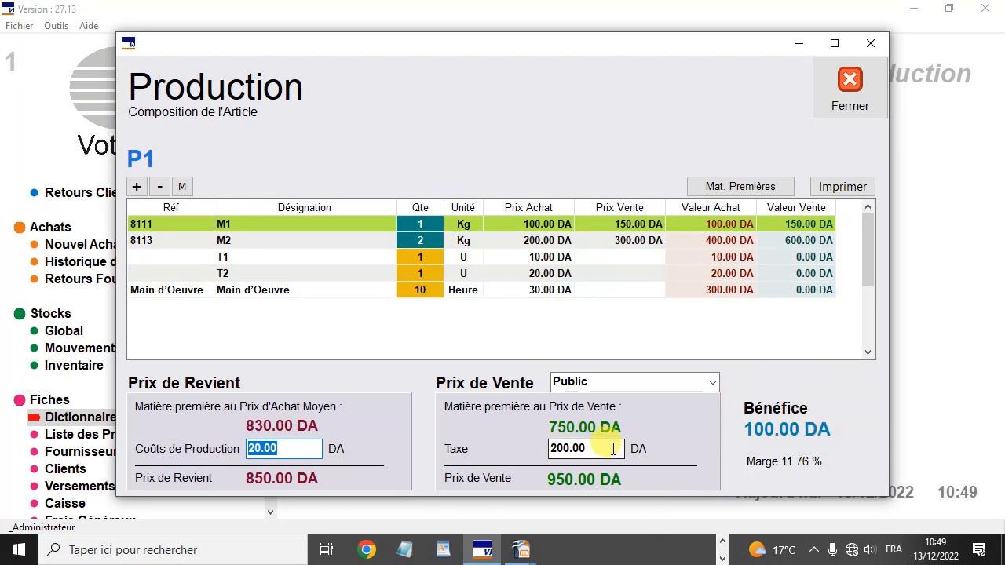
{"action": "left_click_drag", "start_coordinate": [601, 449], "coordinate": [550, 450]}
{"action": "left_click_drag", "start_coordinate": [288, 450], "coordinate": [250, 451]}
{"action": "left_click_drag", "start_coordinate": [596, 451], "coordinate": [550, 450]}
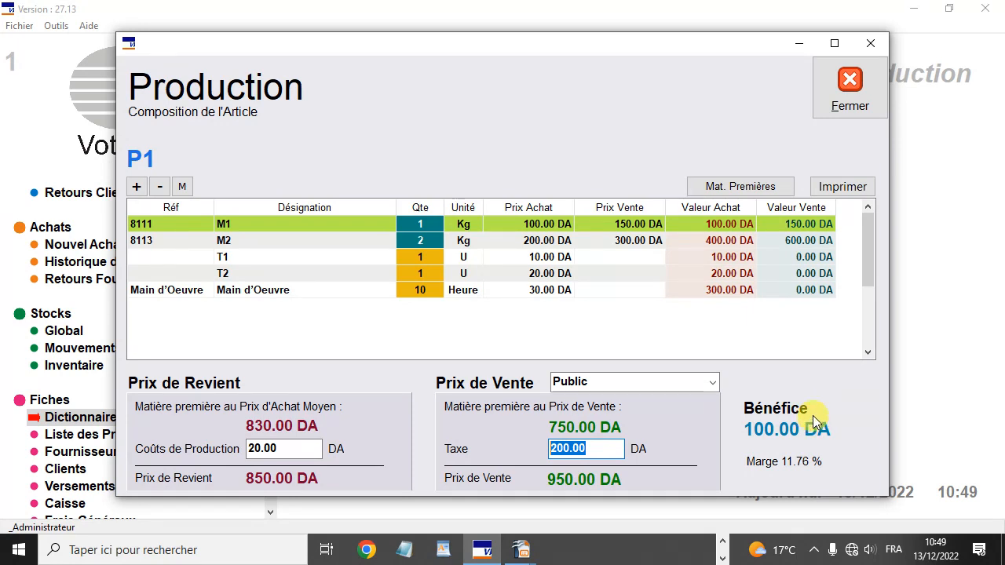
Preview P1's printable composition sheet, close it, and open the list showing only P1's raw materials.
{"action": "left_click", "coordinate": [851, 191]}
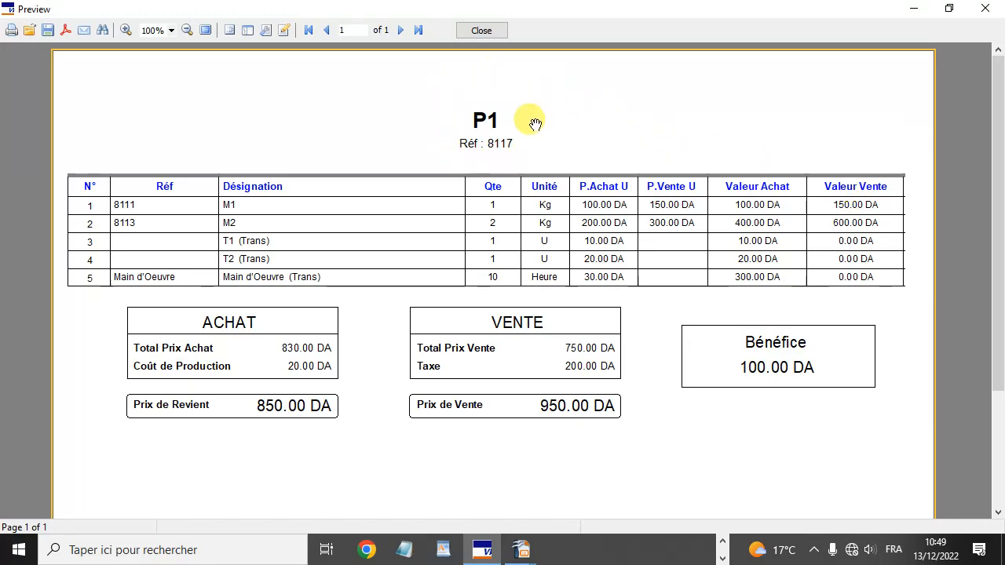
{"action": "left_click", "coordinate": [481, 30]}
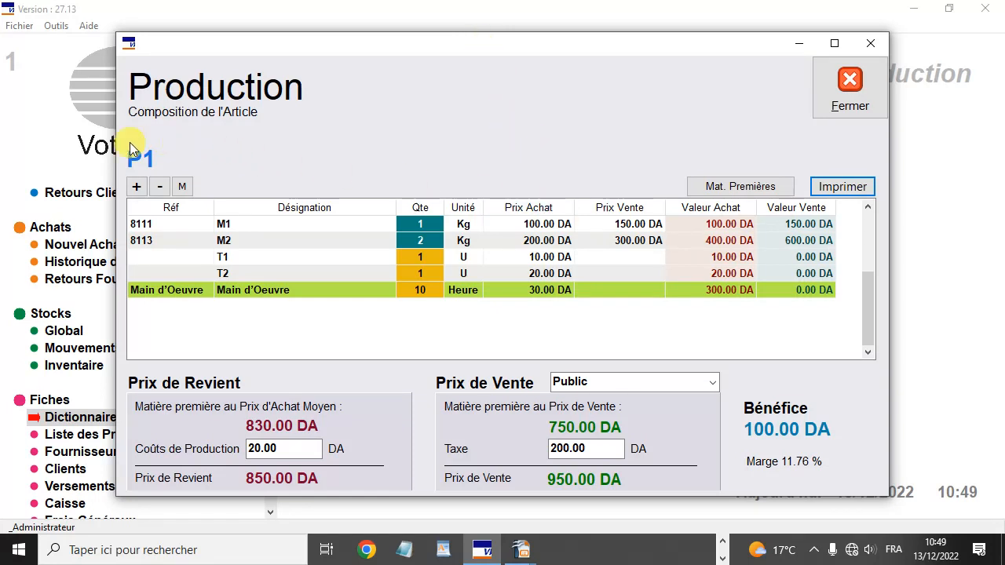
{"action": "left_click", "coordinate": [774, 191]}
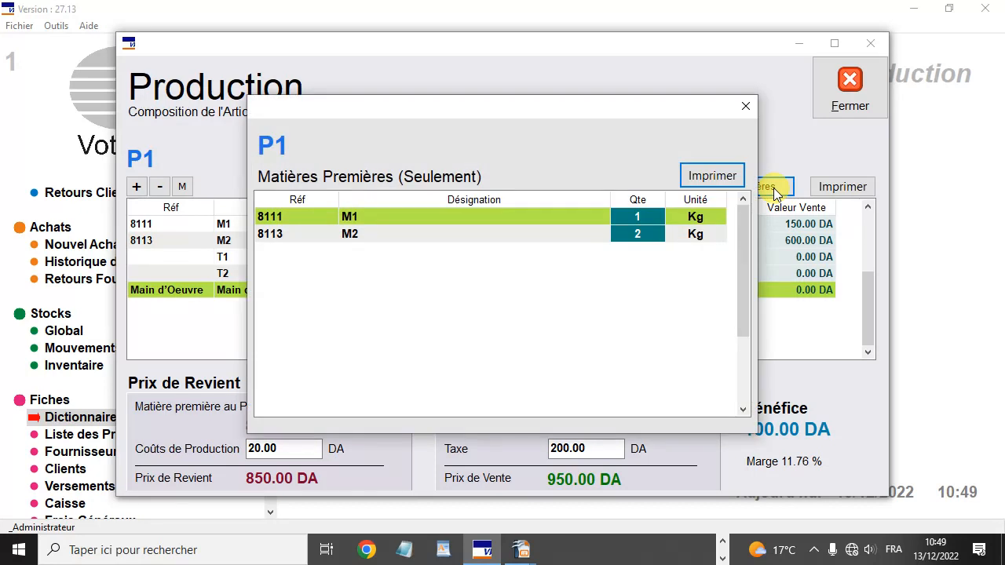
{"action": "left_click", "coordinate": [637, 217]}
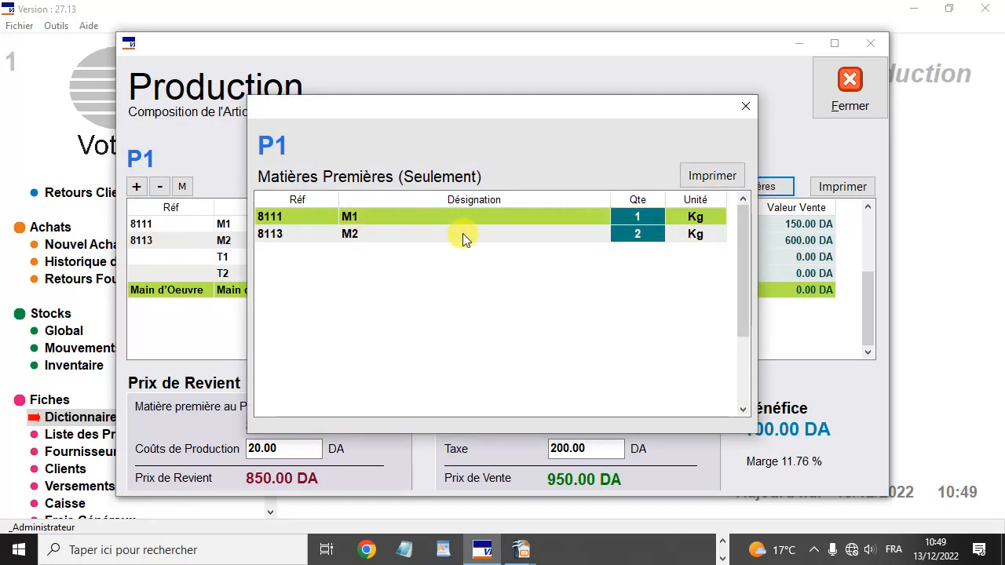
Close P1's raw-materials list, its production composition and the article dictionary.
{"action": "left_click", "coordinate": [645, 234]}
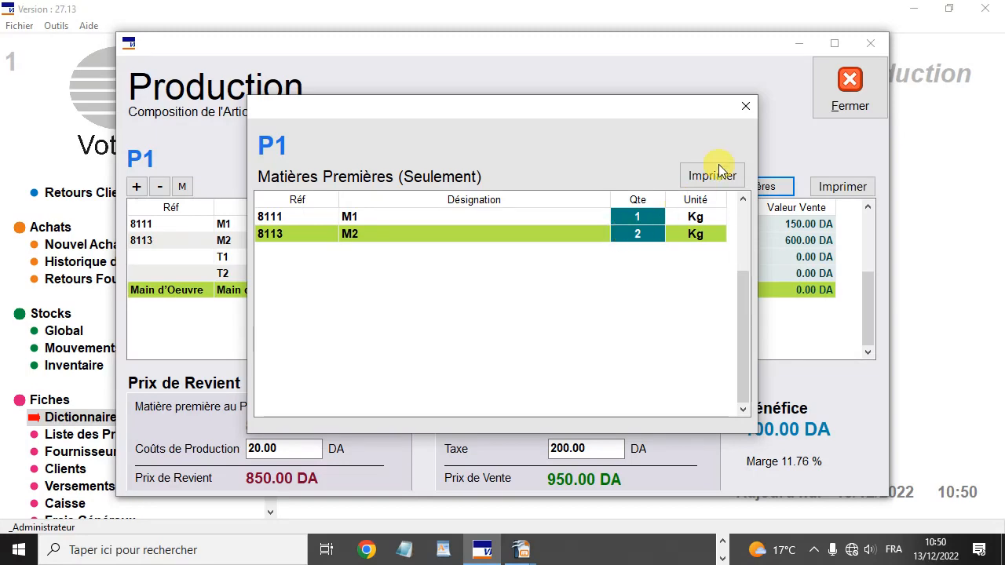
{"action": "left_click", "coordinate": [745, 107]}
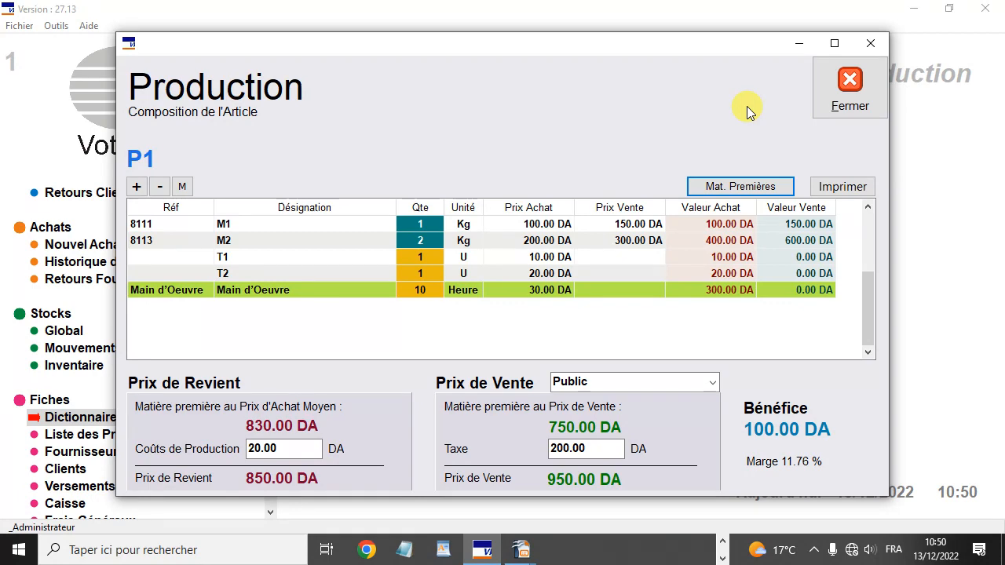
{"action": "left_click", "coordinate": [854, 104]}
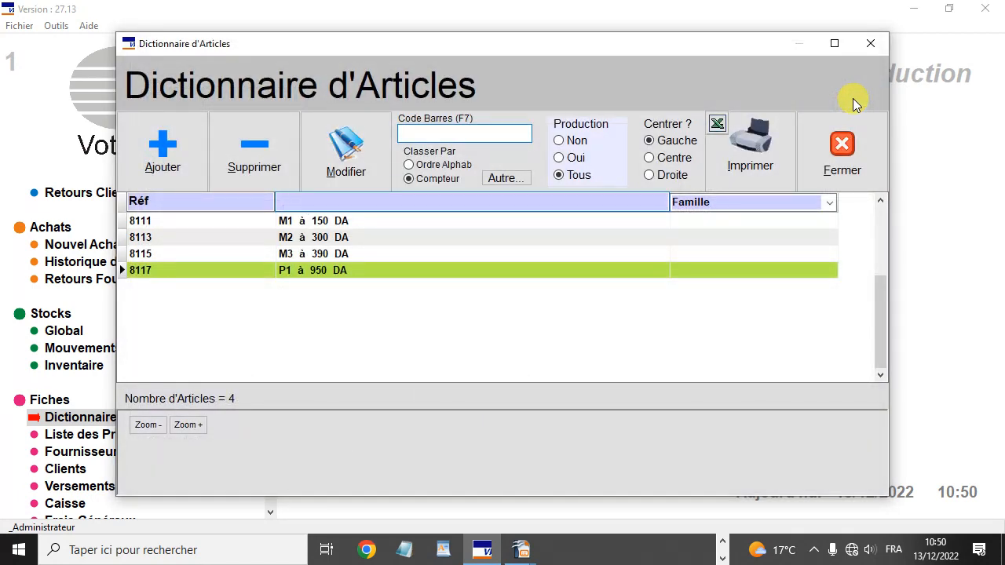
{"action": "left_click", "coordinate": [854, 168]}
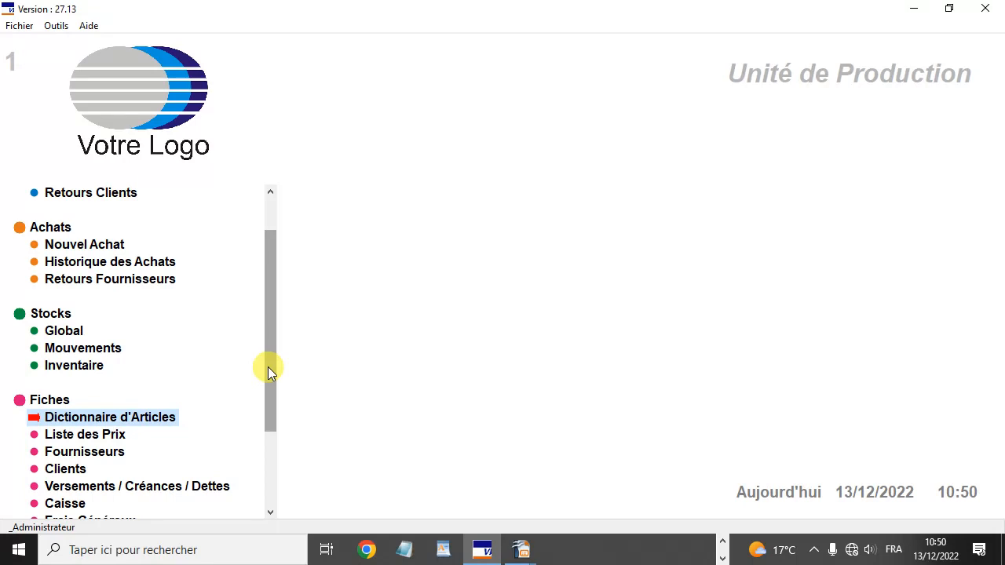
Create a new article named P2 of type Production in the article dictionary and open its production composition.
{"action": "left_click_drag", "start_coordinate": [267, 367], "coordinate": [270, 440]}
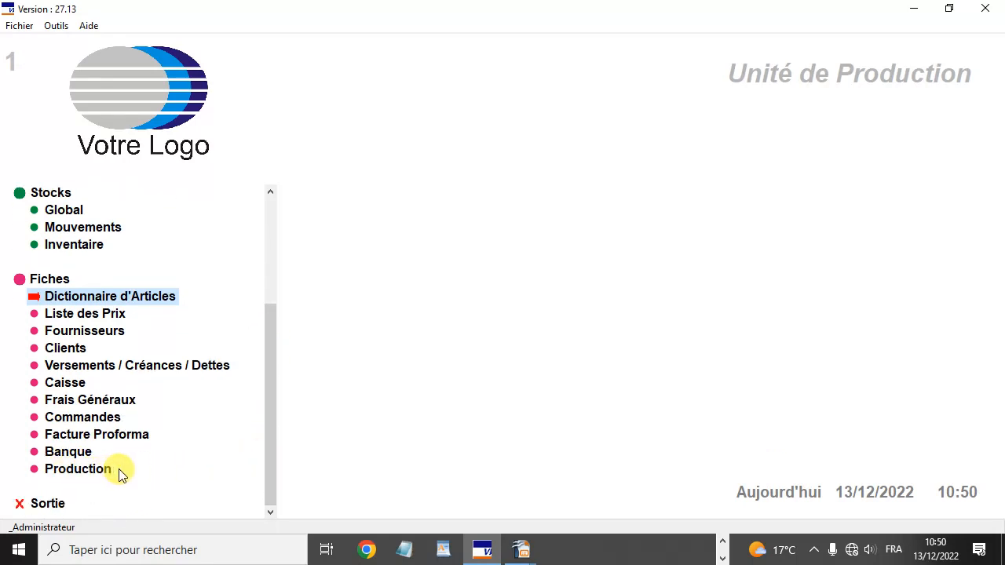
{"action": "left_click_drag", "start_coordinate": [267, 417], "coordinate": [268, 361]}
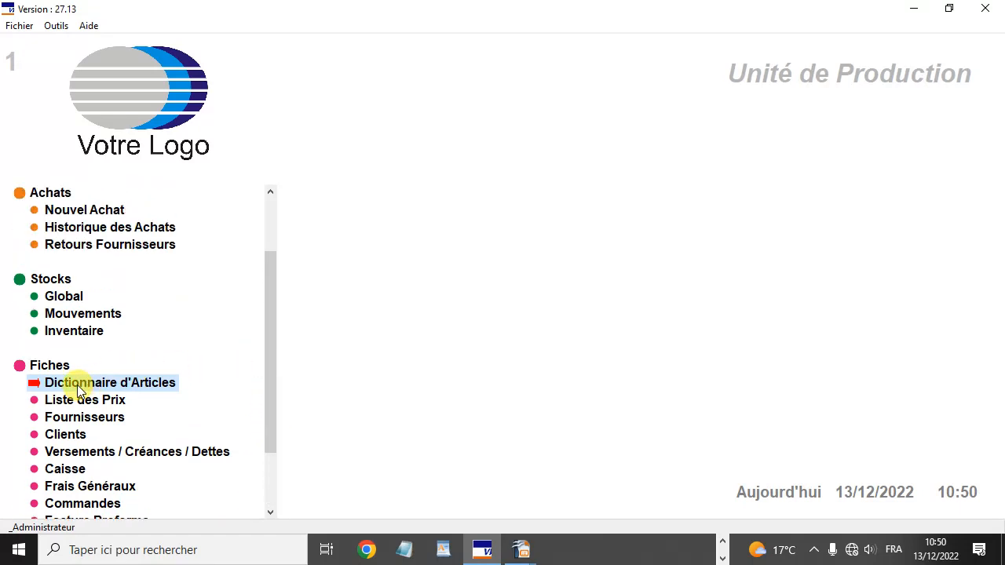
{"action": "left_click", "coordinate": [155, 385]}
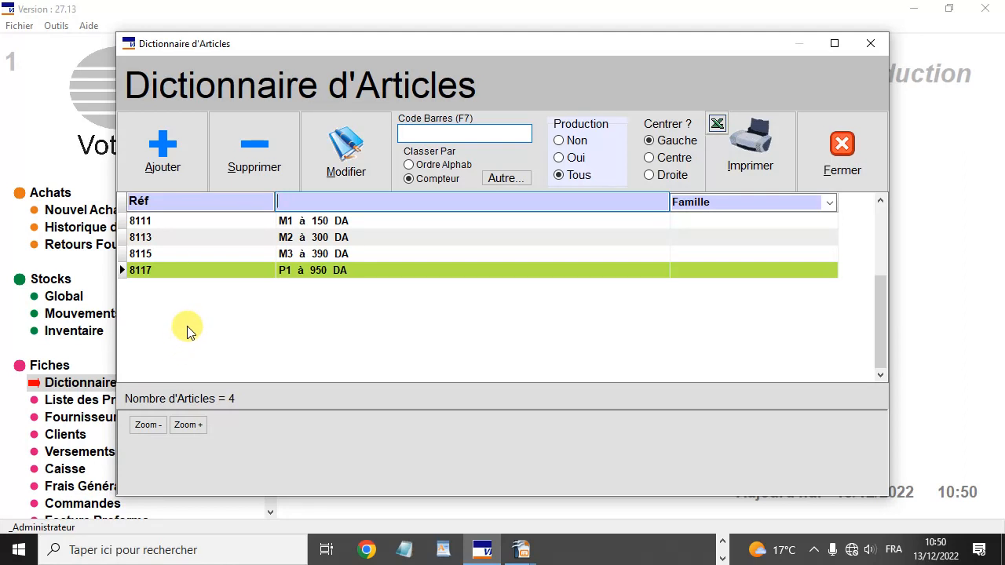
{"action": "left_click", "coordinate": [186, 153]}
{"action": "type", "text": "P2"}
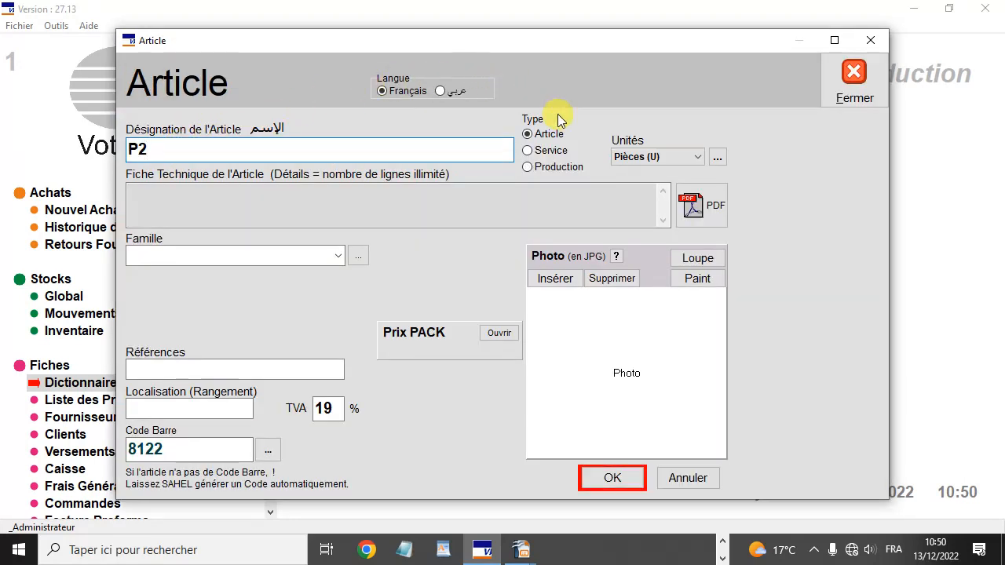
{"action": "left_click", "coordinate": [557, 167]}
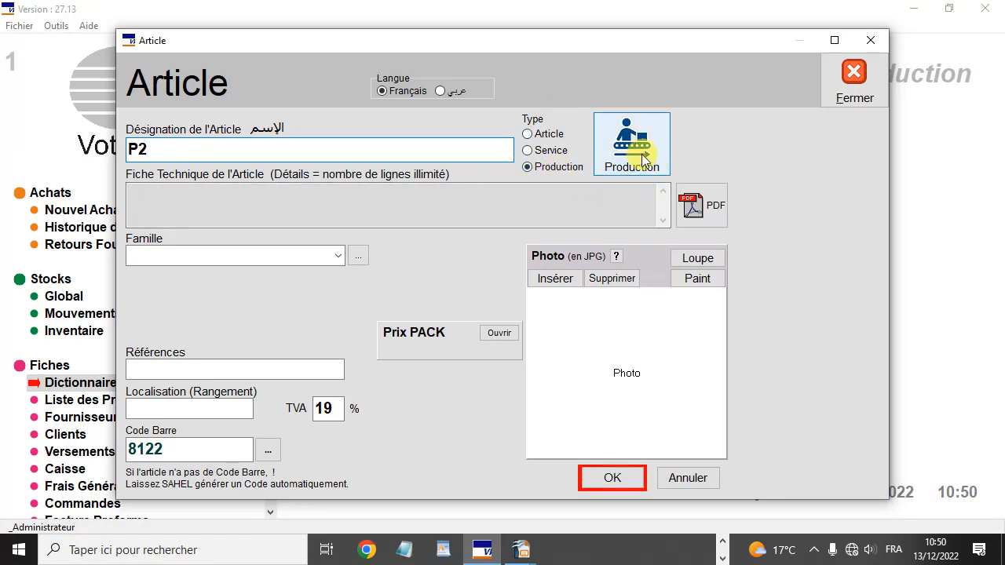
{"action": "left_click", "coordinate": [642, 157]}
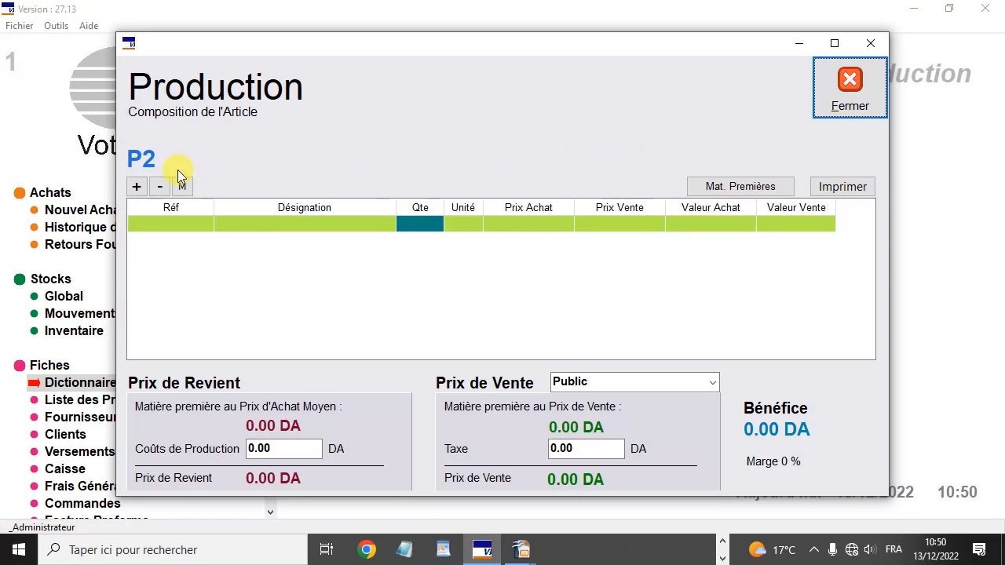
Filter the component list to products and add P1 to P2's composition with a quantity of 2.
{"action": "left_click", "coordinate": [136, 186]}
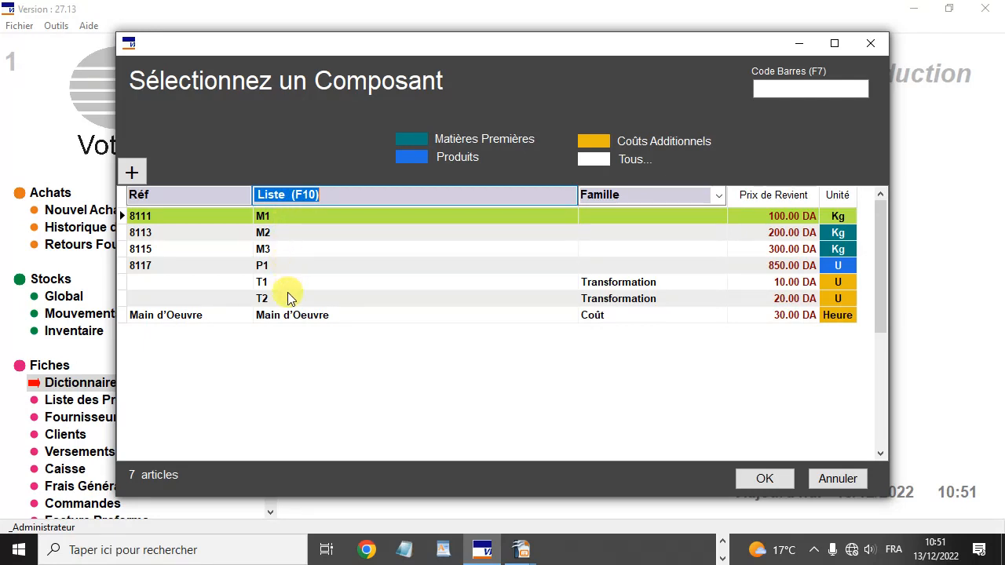
{"action": "left_click", "coordinate": [414, 159]}
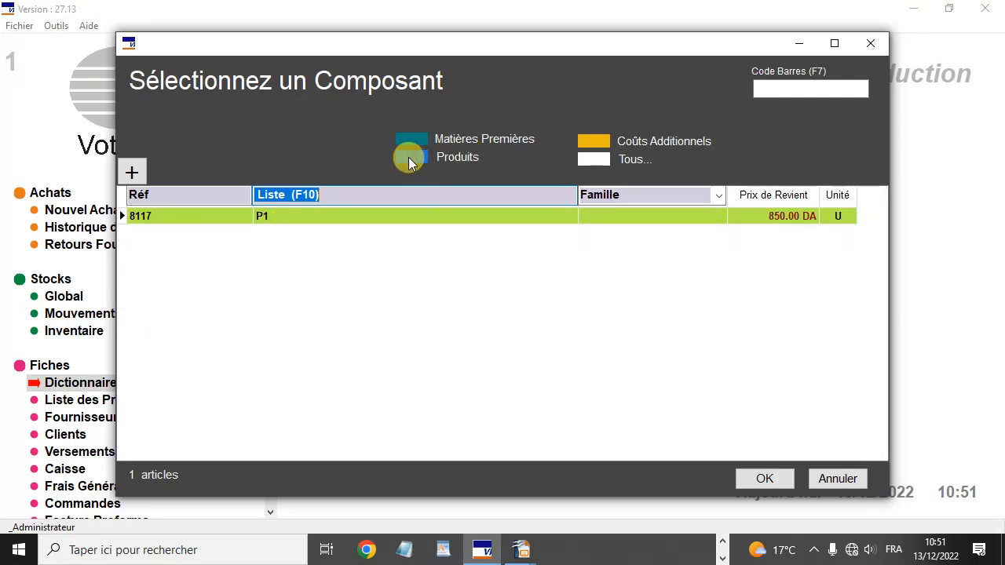
{"action": "left_click", "coordinate": [419, 145]}
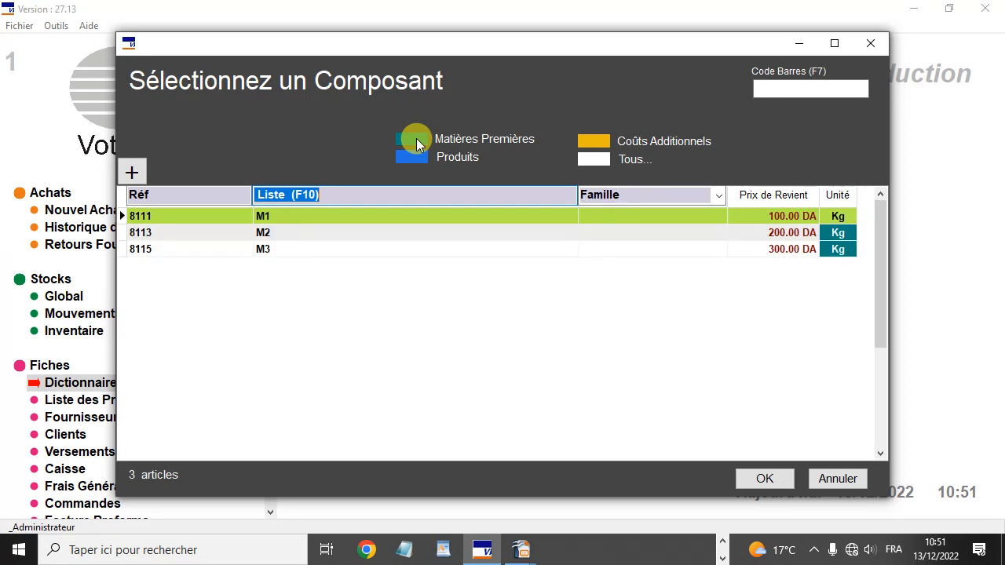
{"action": "left_click", "coordinate": [415, 161]}
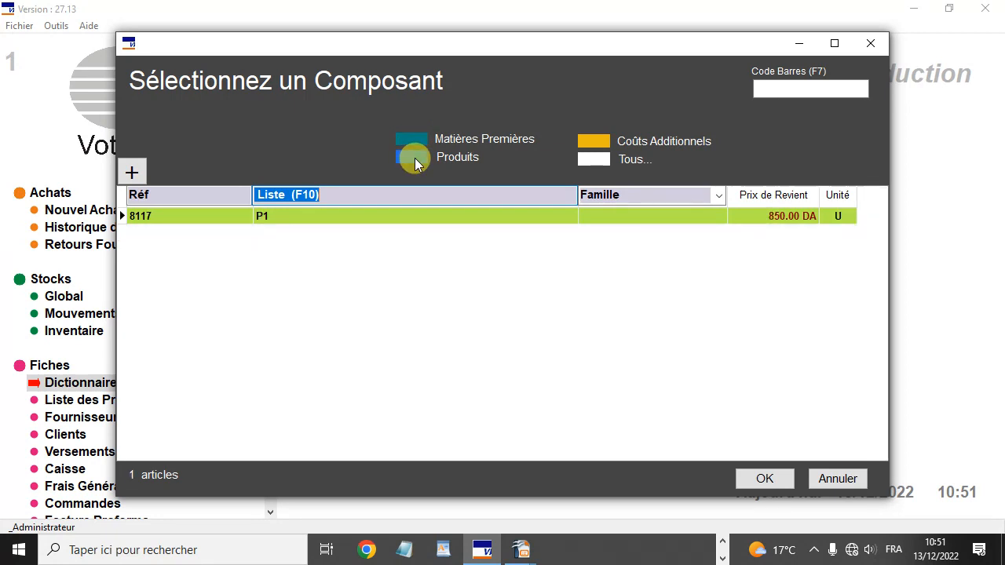
{"action": "double_click", "coordinate": [297, 218]}
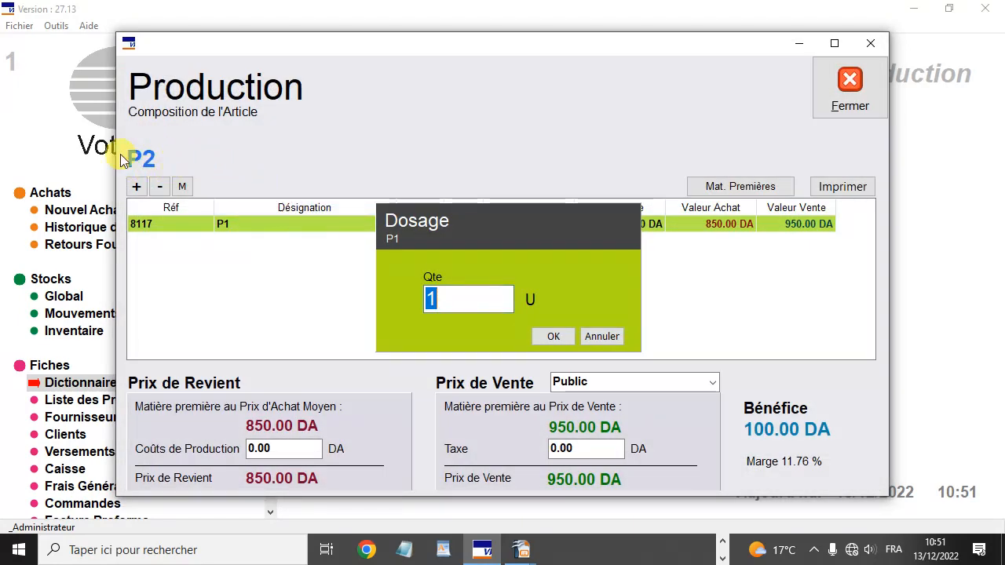
{"action": "type", "text": "2"}
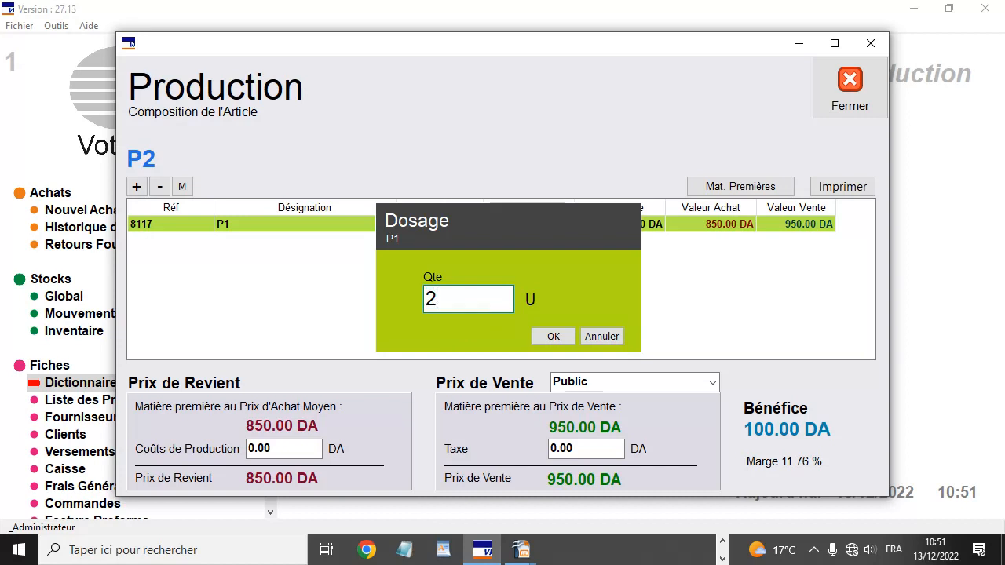
{"action": "left_click", "coordinate": [554, 336]}
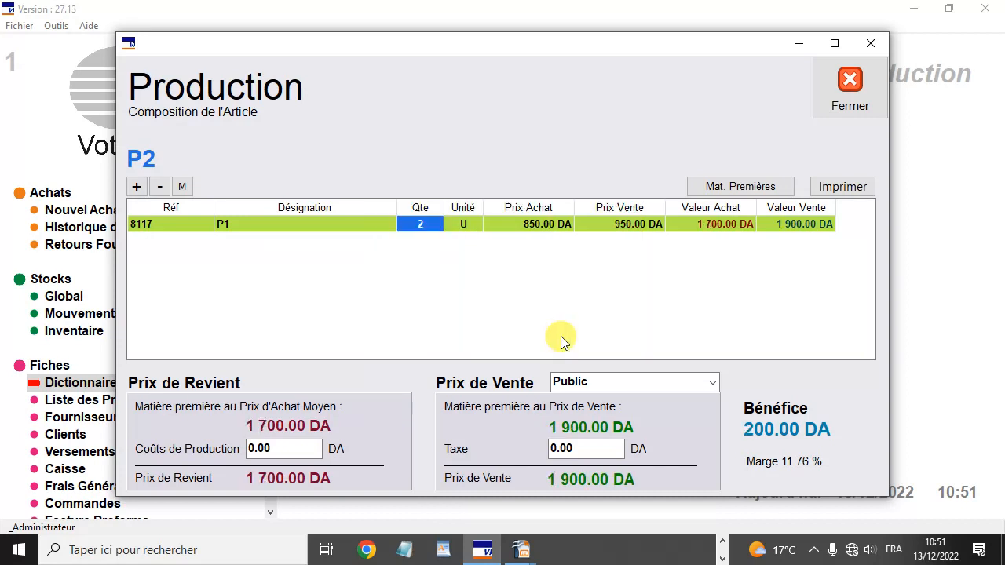
Add the raw materials M1 and M2 to P2's composition with a quantity of 1 Kg each.
{"action": "left_click", "coordinate": [134, 187]}
{"action": "double_click", "coordinate": [284, 219]}
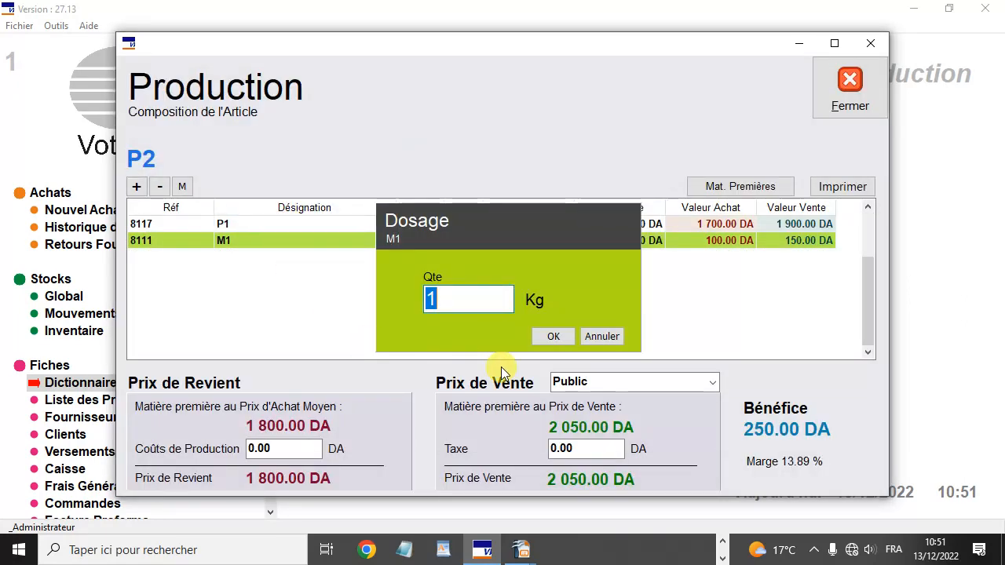
{"action": "left_click", "coordinate": [551, 337]}
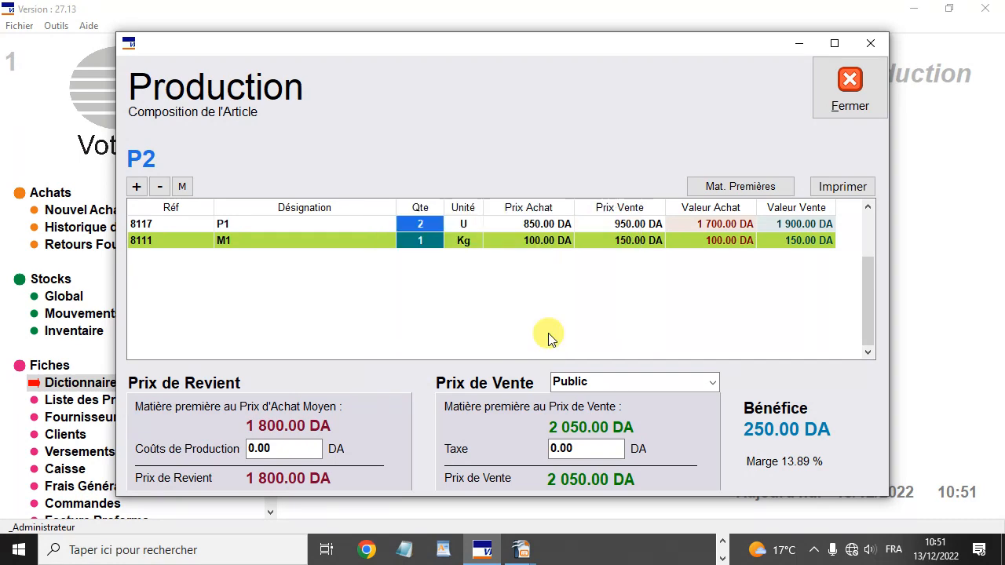
{"action": "left_click", "coordinate": [134, 187]}
{"action": "double_click", "coordinate": [293, 234]}
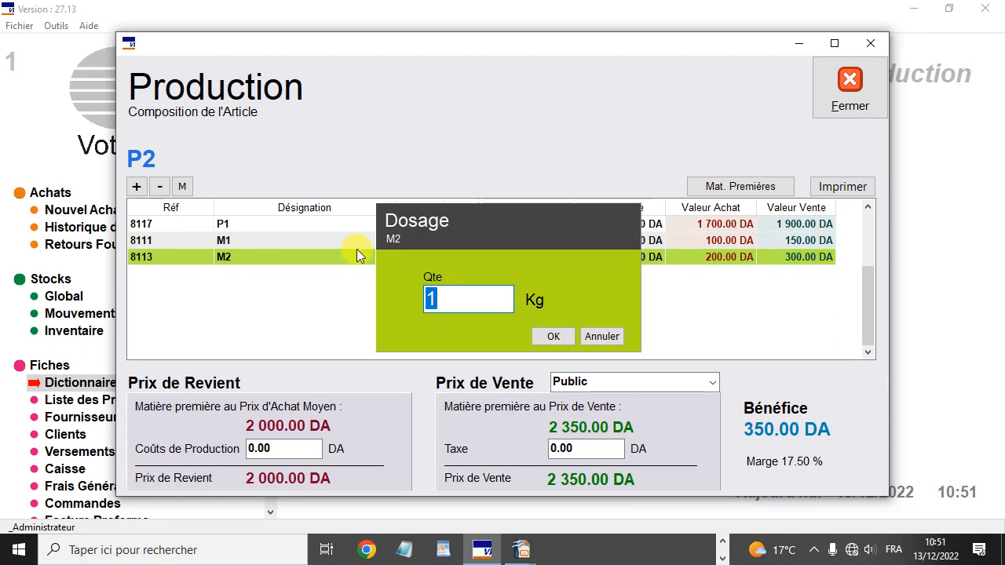
{"action": "left_click", "coordinate": [553, 337]}
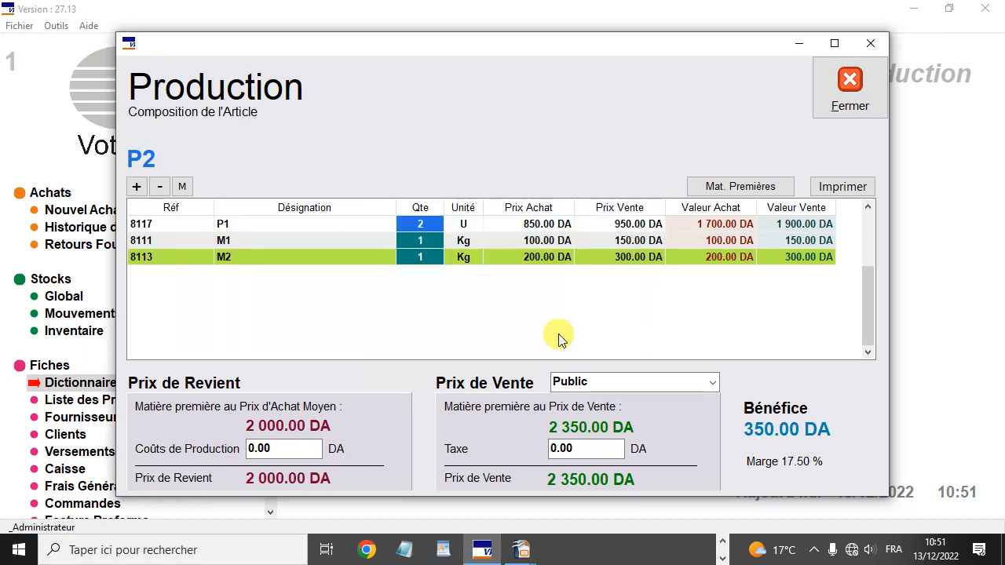
Create an additional cost T3 of 30 DA in the Transformation family and add it to P2's composition with a quantity of 1.
{"action": "left_click", "coordinate": [136, 187]}
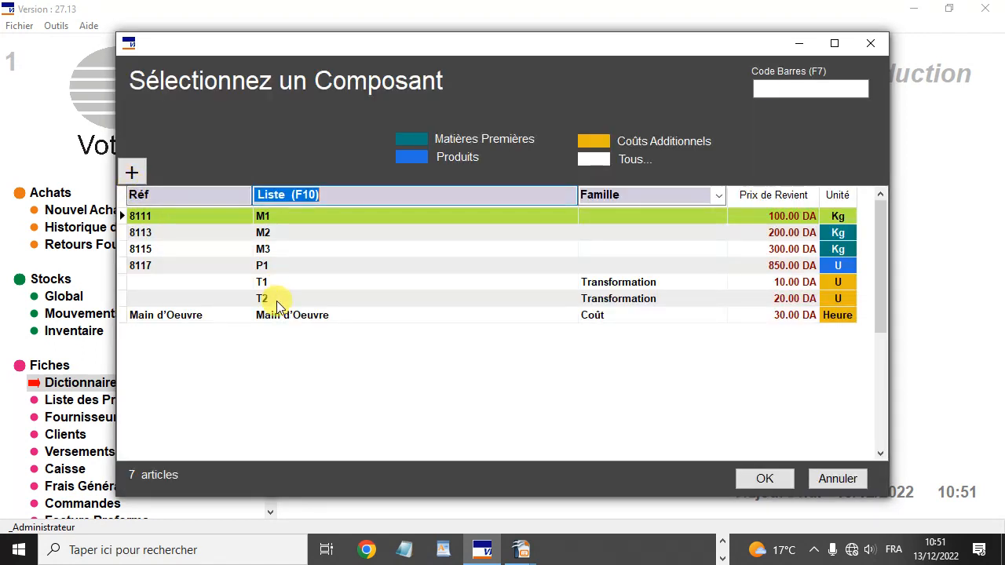
{"action": "left_click", "coordinate": [132, 172]}
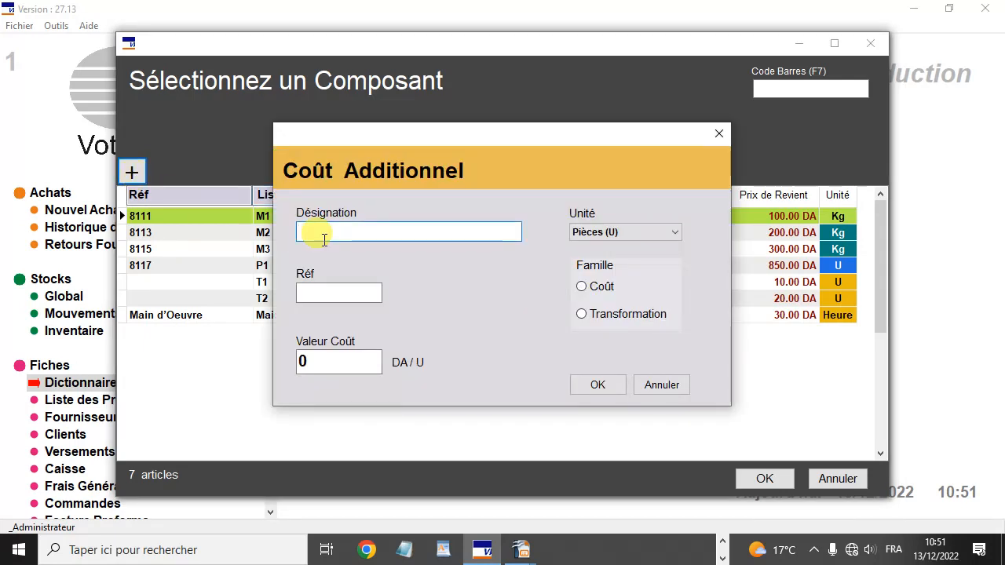
{"action": "type", "text": "T3"}
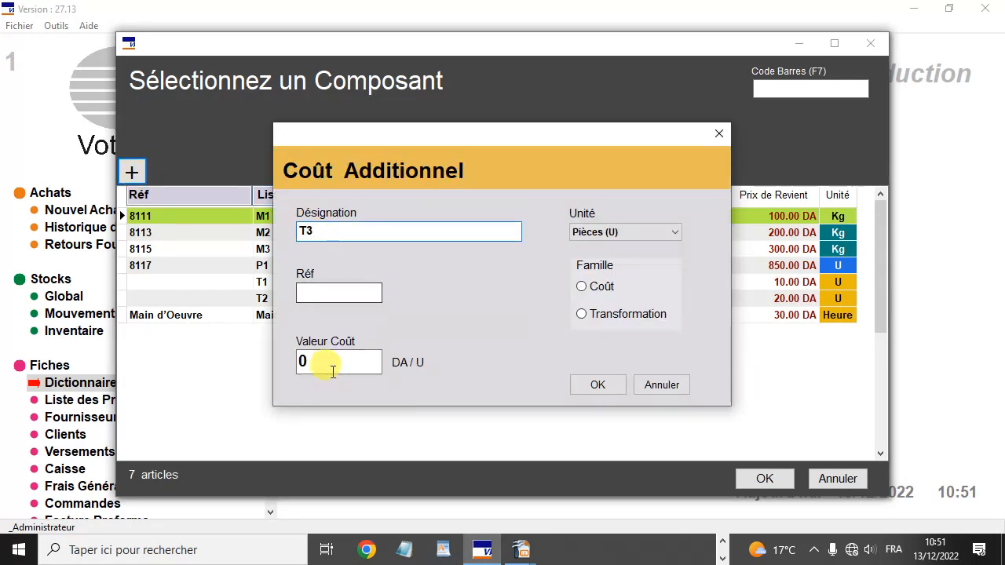
{"action": "double_click", "coordinate": [332, 363]}
{"action": "type", "text": "30"}
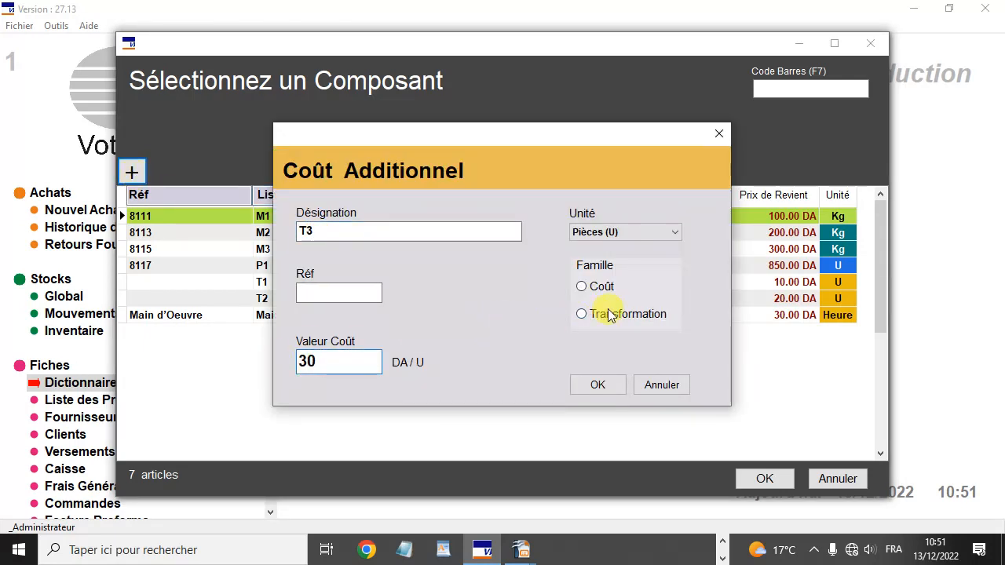
{"action": "left_click", "coordinate": [607, 315]}
{"action": "left_click", "coordinate": [599, 385]}
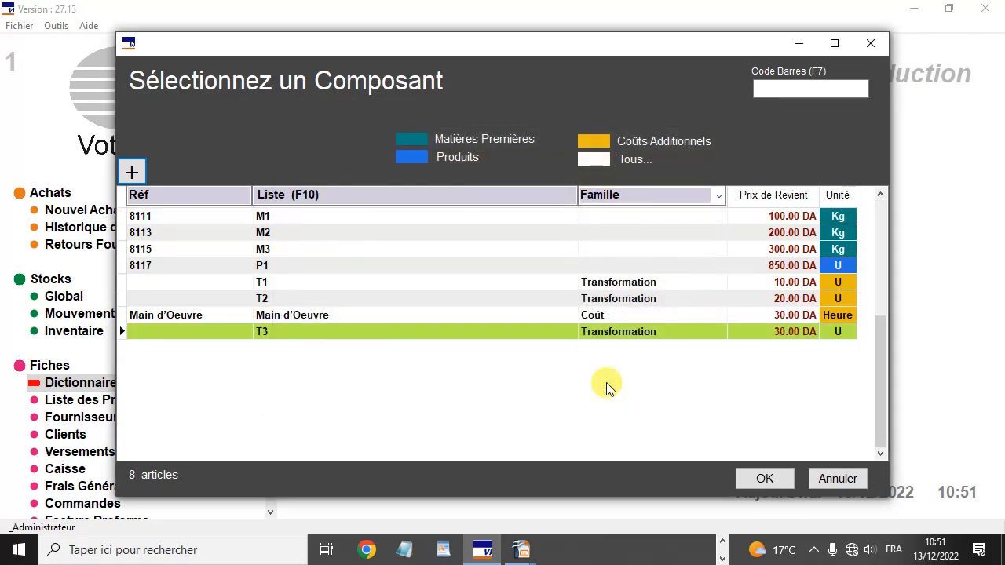
{"action": "left_click", "coordinate": [762, 475]}
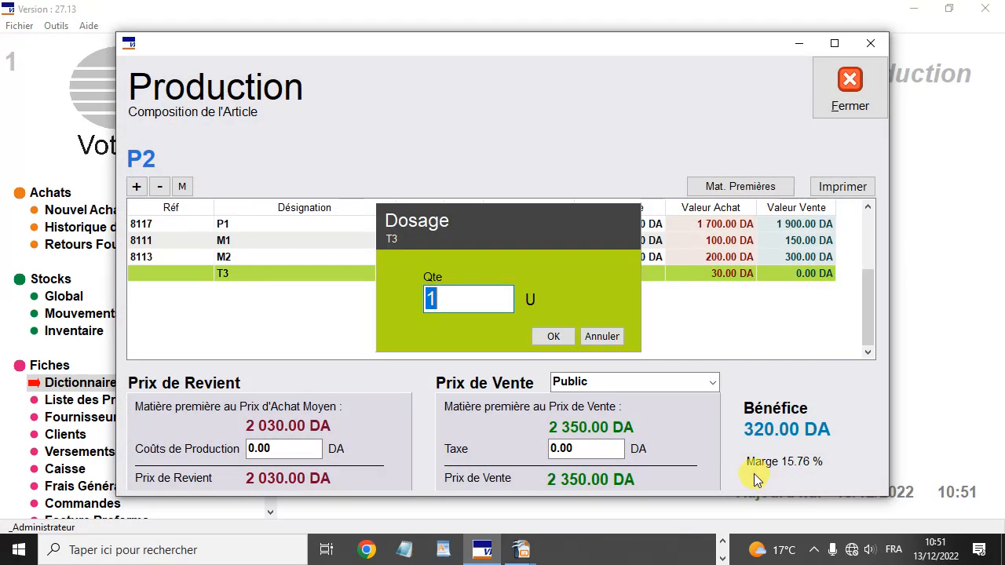
{"action": "left_click", "coordinate": [563, 337]}
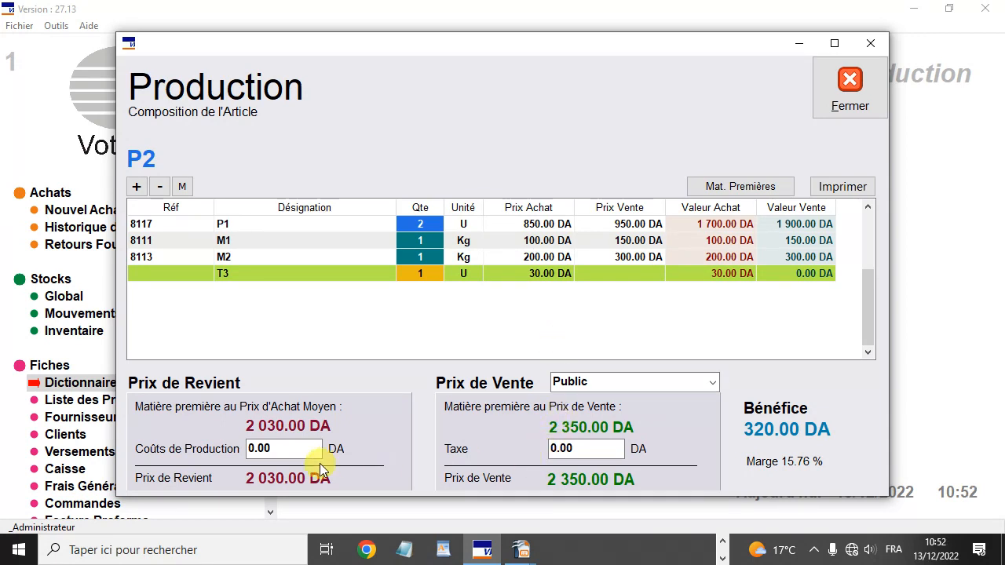
Set P2's production costs to 20 DA and the tax in its sale price to 50 DA.
{"action": "left_click", "coordinate": [298, 449]}
{"action": "type", "text": "20"}
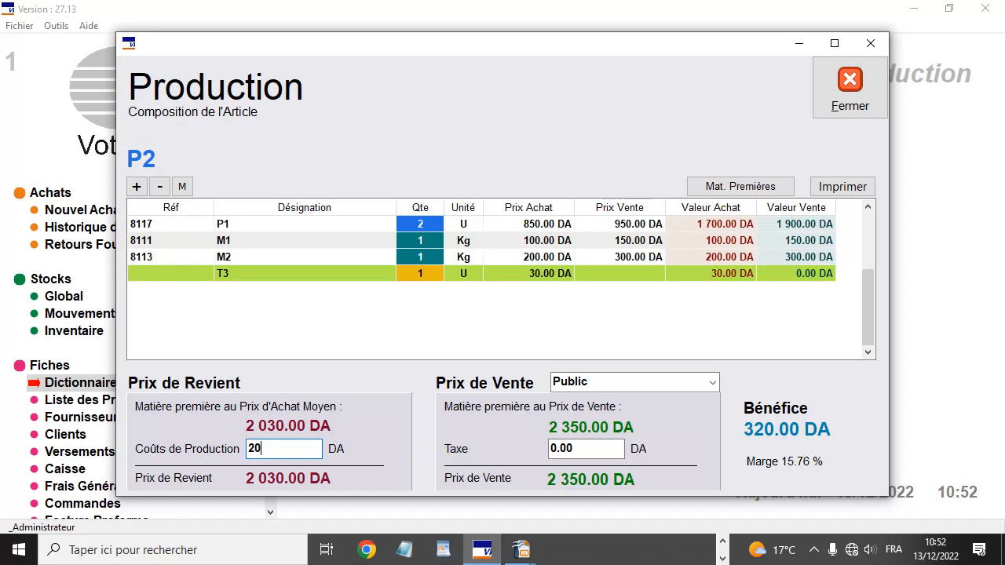
{"action": "key", "text": "Tab"}
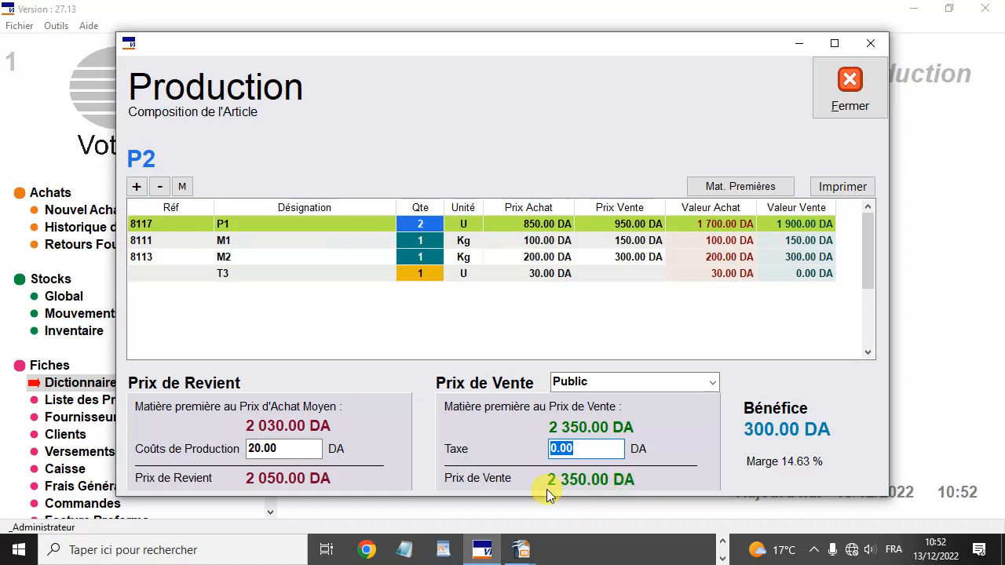
{"action": "type", "text": "50"}
{"action": "key", "text": "Tab"}
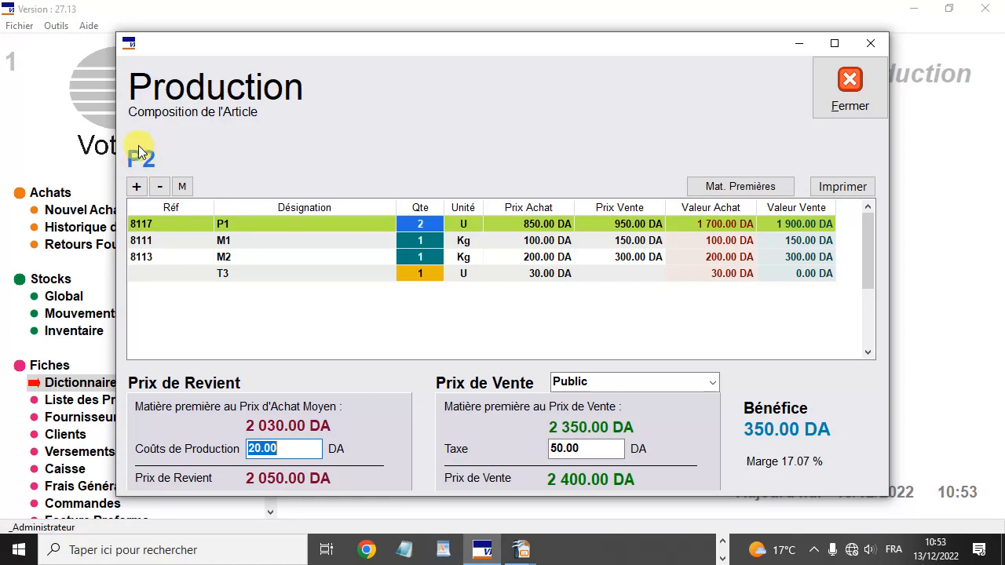
{"action": "left_click", "coordinate": [384, 241]}
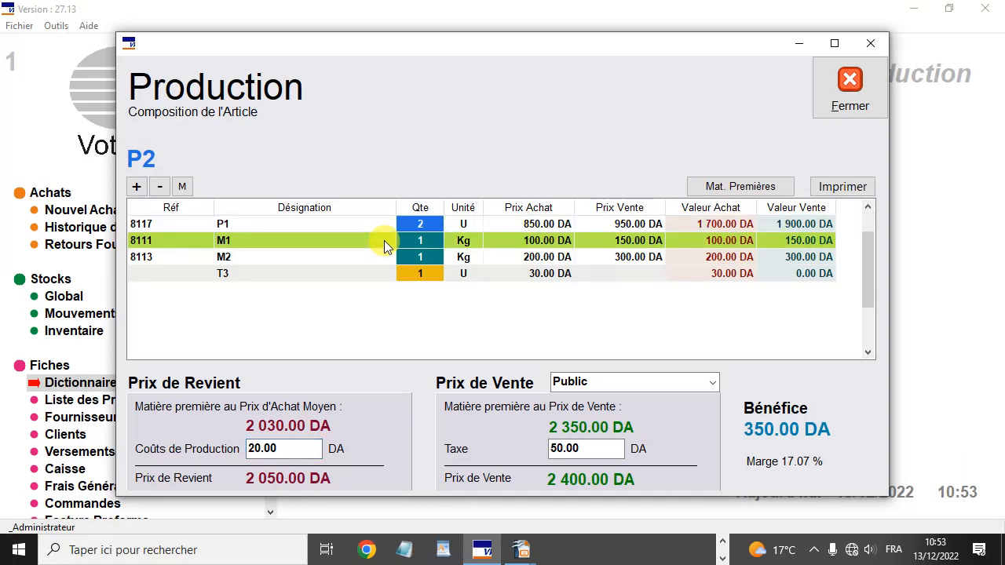
{"action": "left_click", "coordinate": [373, 257]}
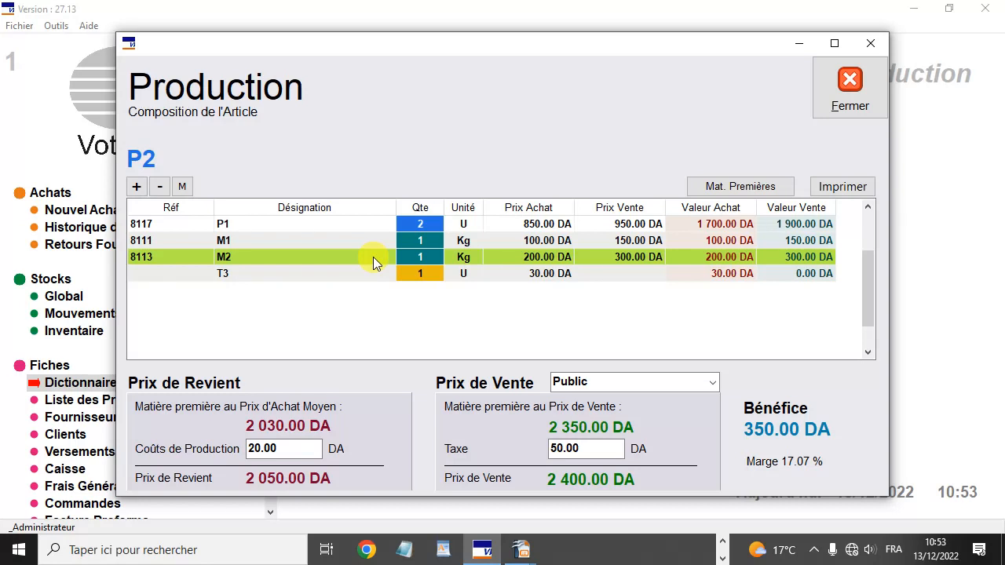
{"action": "left_click", "coordinate": [376, 242]}
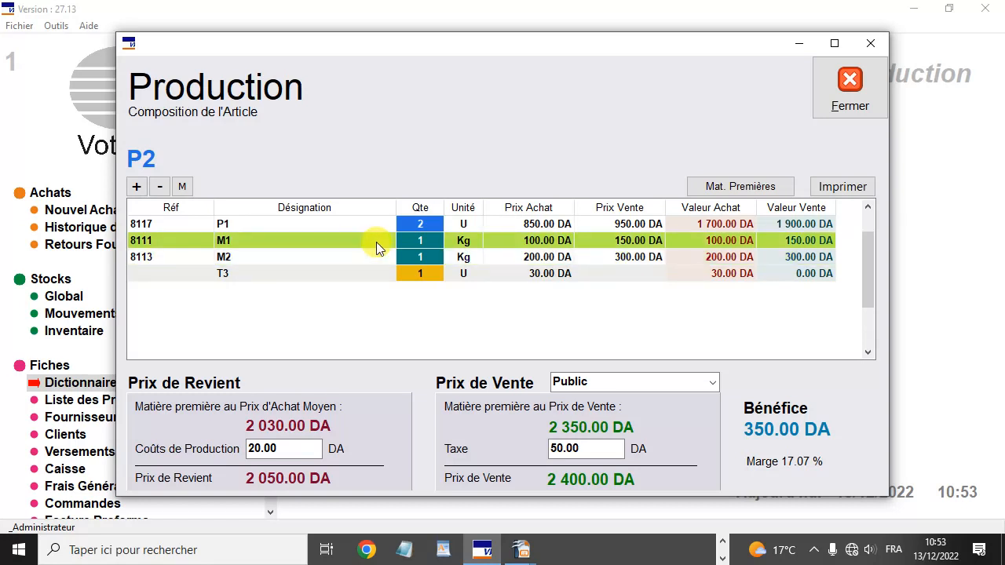
{"action": "left_click", "coordinate": [430, 259]}
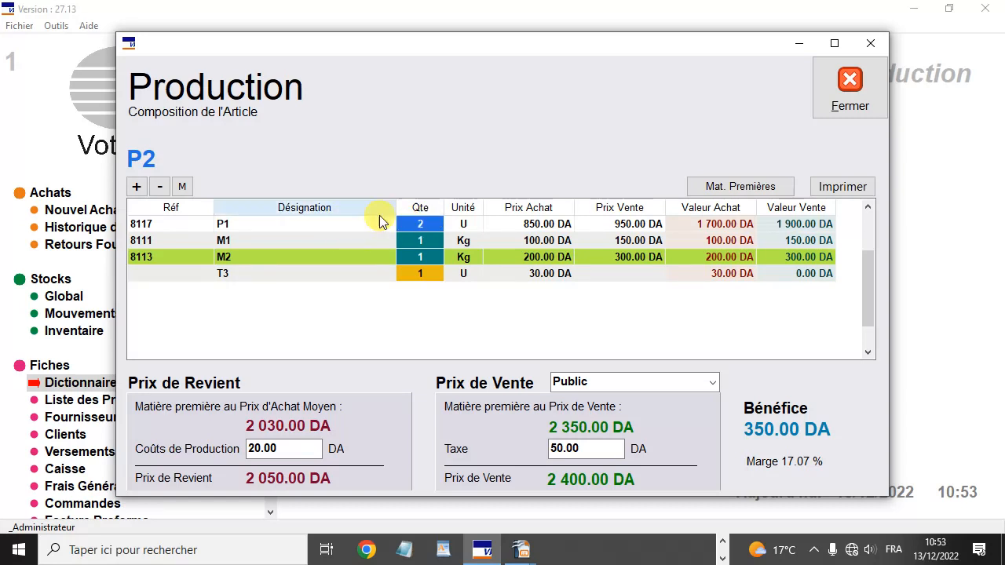
Review the raw-materials-only list for P2, including the materials contributed by its component P1, and close the composition.
{"action": "left_click", "coordinate": [257, 225]}
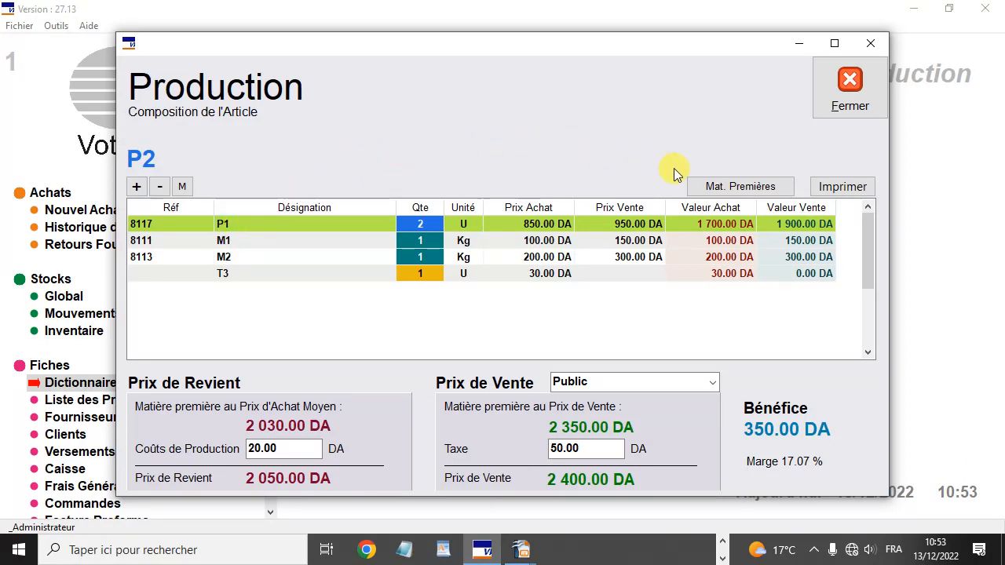
{"action": "left_click", "coordinate": [753, 188]}
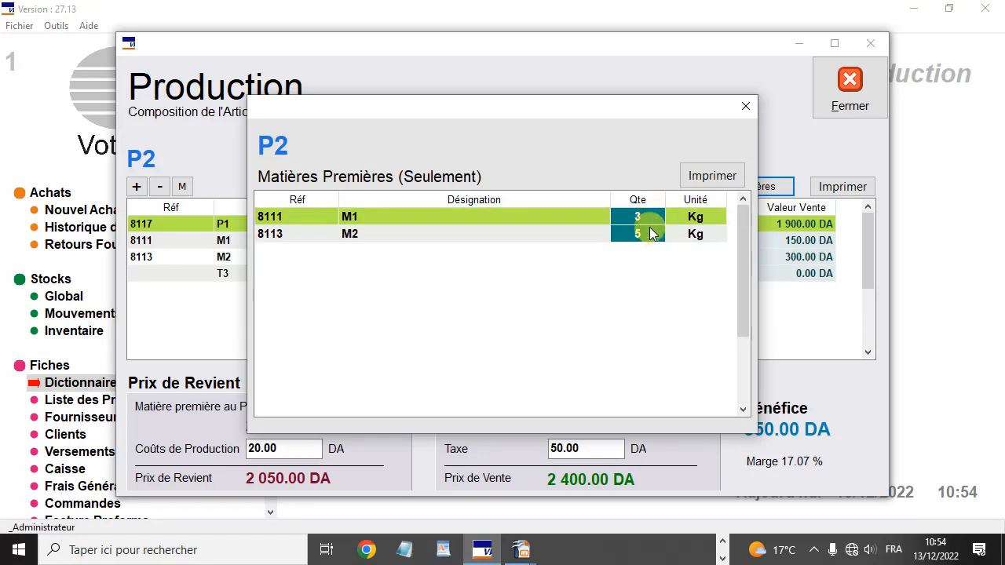
{"action": "left_click", "coordinate": [745, 106]}
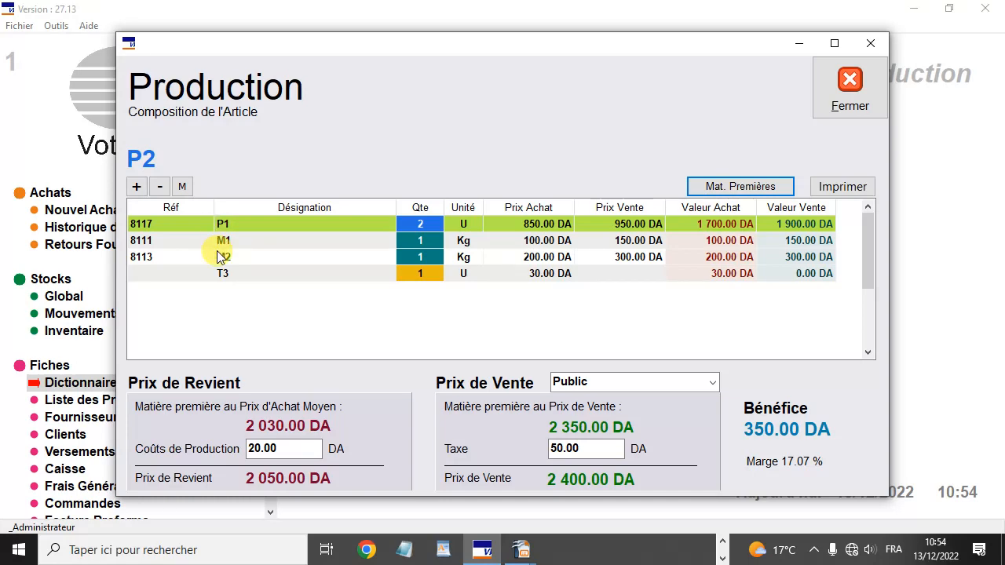
{"action": "key", "text": "Escape"}
Open P1's production composition from the article dictionary and check its quantities of M1 and M2.
{"action": "left_click", "coordinate": [304, 276]}
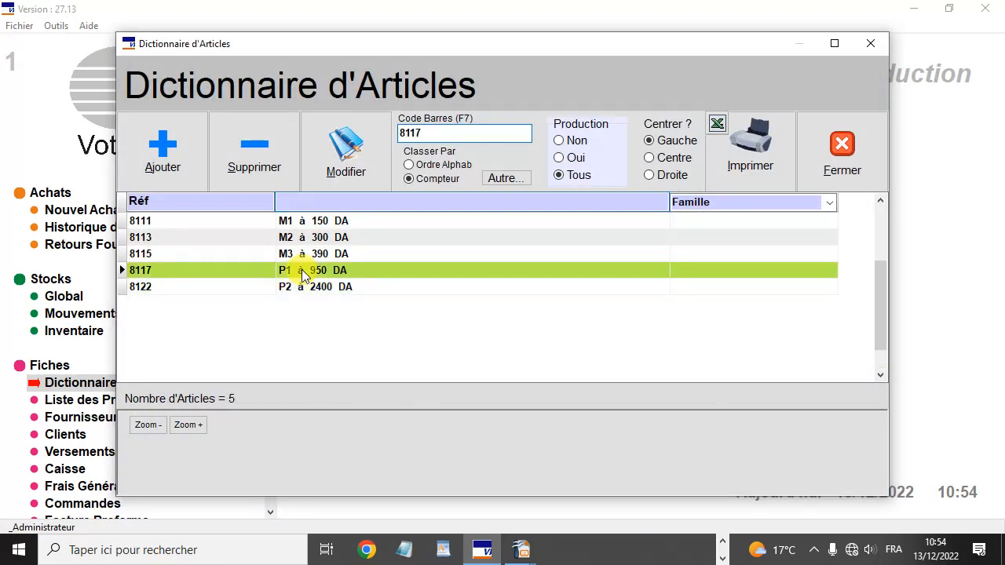
{"action": "double_click", "coordinate": [373, 271]}
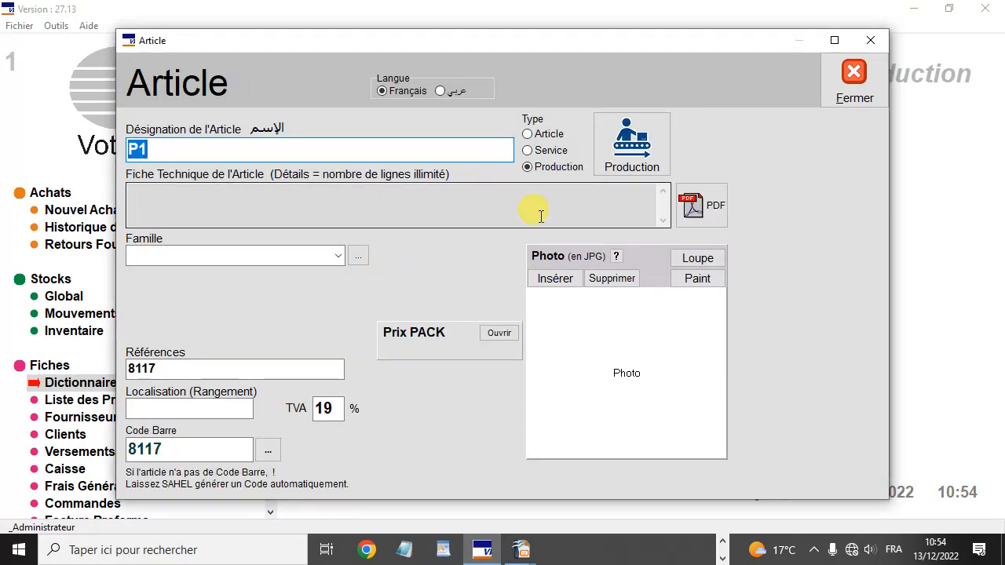
{"action": "left_click", "coordinate": [633, 151]}
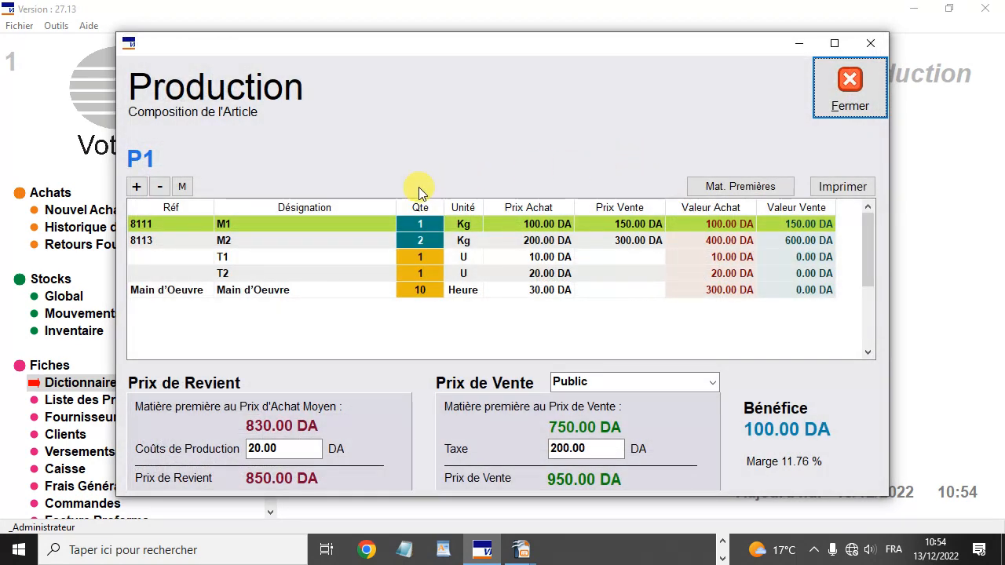
{"action": "left_click", "coordinate": [418, 226]}
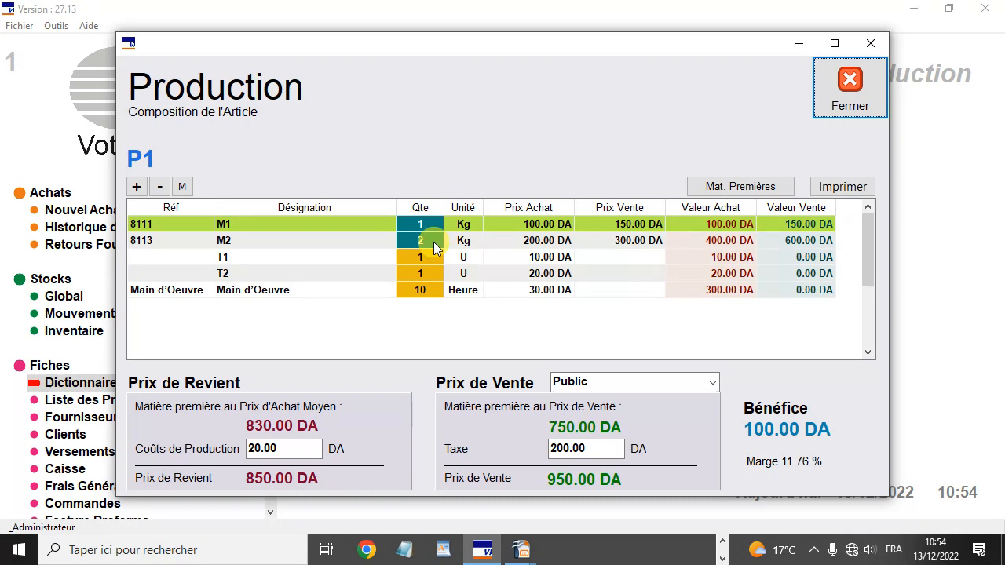
{"action": "key", "text": "Escape"}
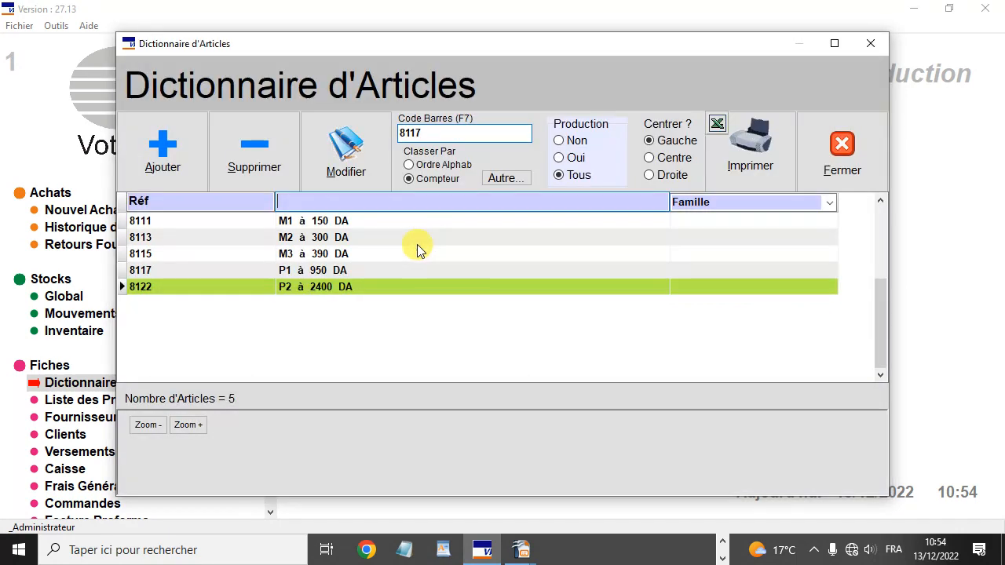
Reopen P2's production composition and review its raw-materials-only list, including the list's print function.
{"action": "double_click", "coordinate": [317, 287]}
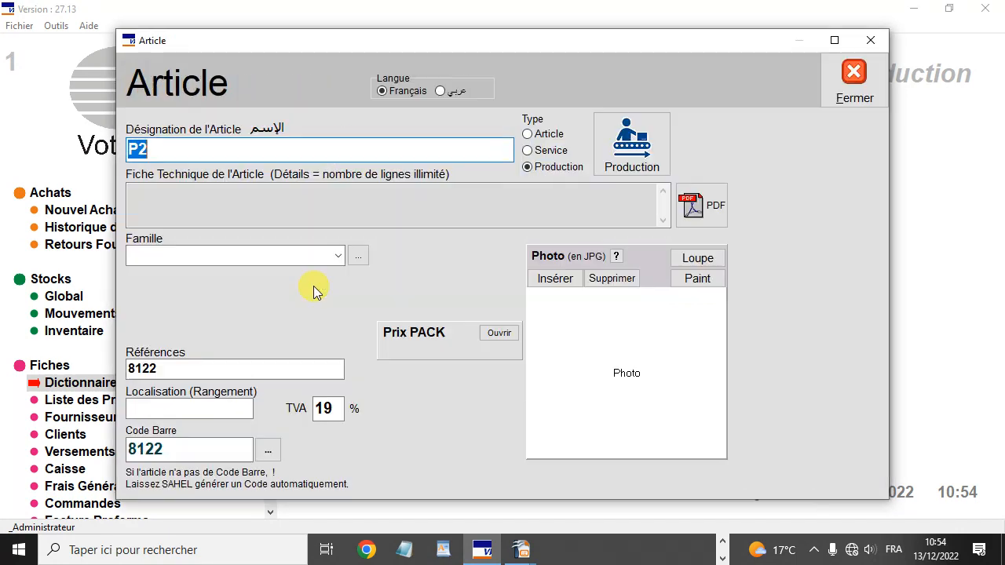
{"action": "left_click", "coordinate": [633, 138]}
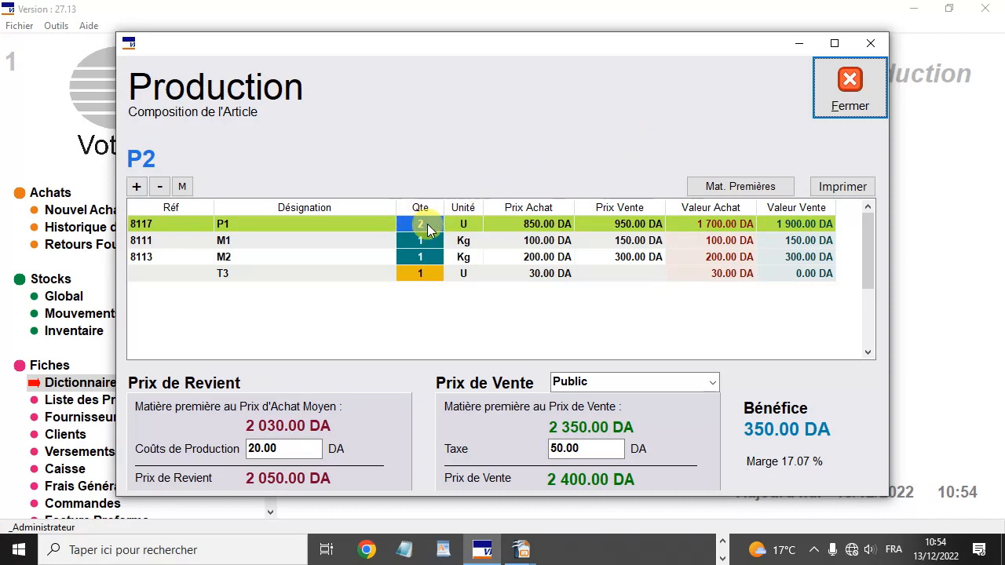
{"action": "left_click", "coordinate": [766, 190]}
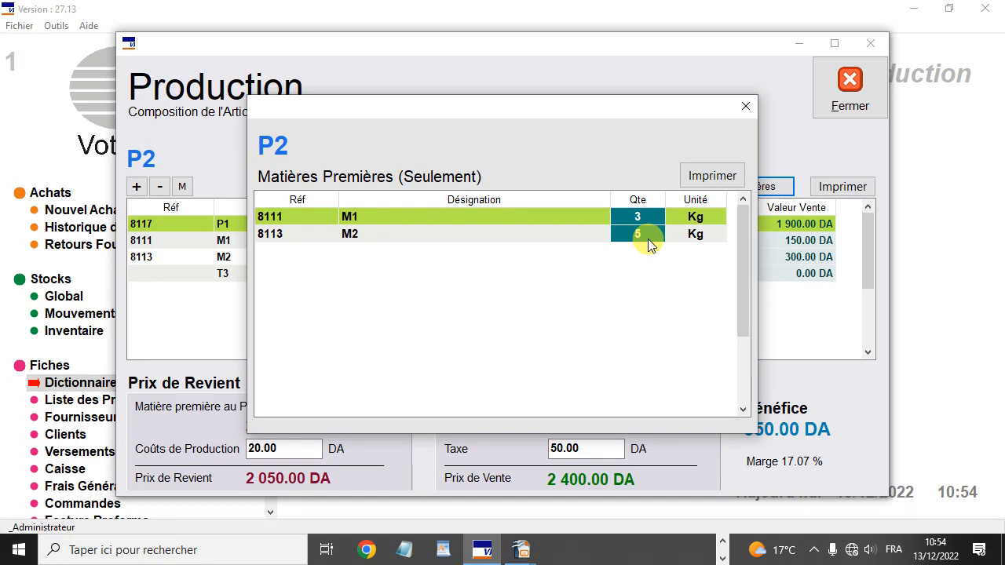
{"action": "left_click", "coordinate": [712, 176]}
{"action": "key", "text": "Escape"}
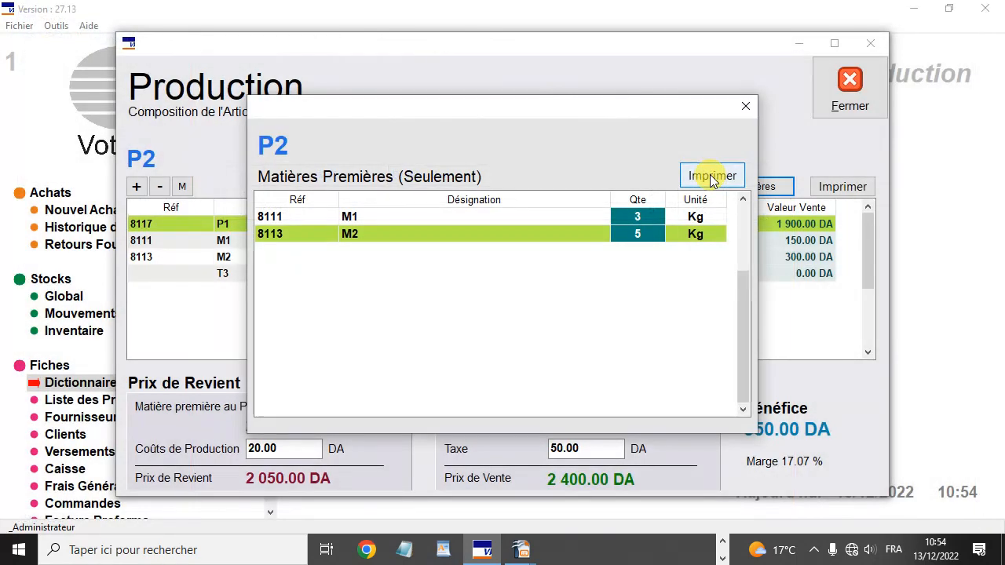
{"action": "left_click", "coordinate": [746, 108]}
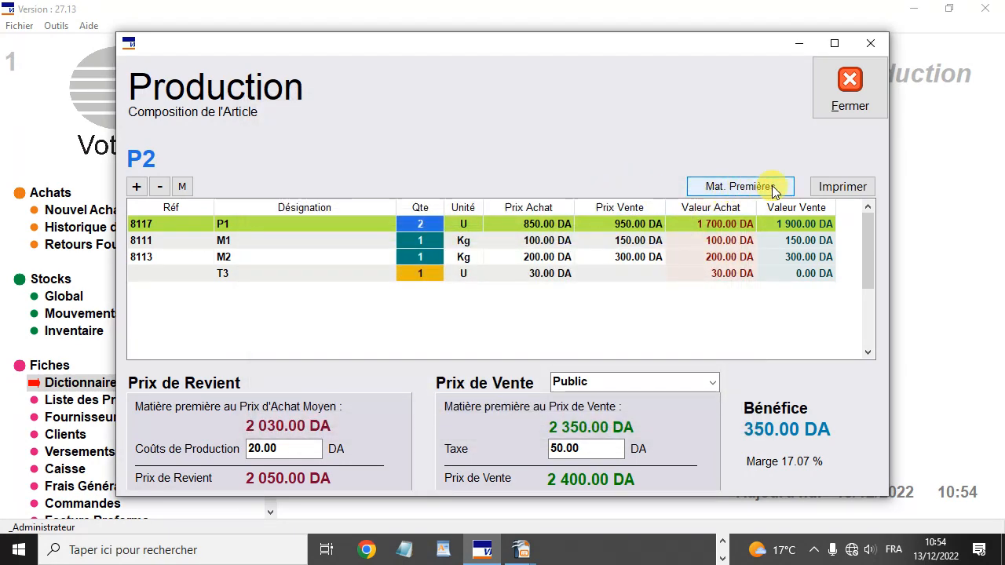
{"action": "left_click", "coordinate": [788, 187]}
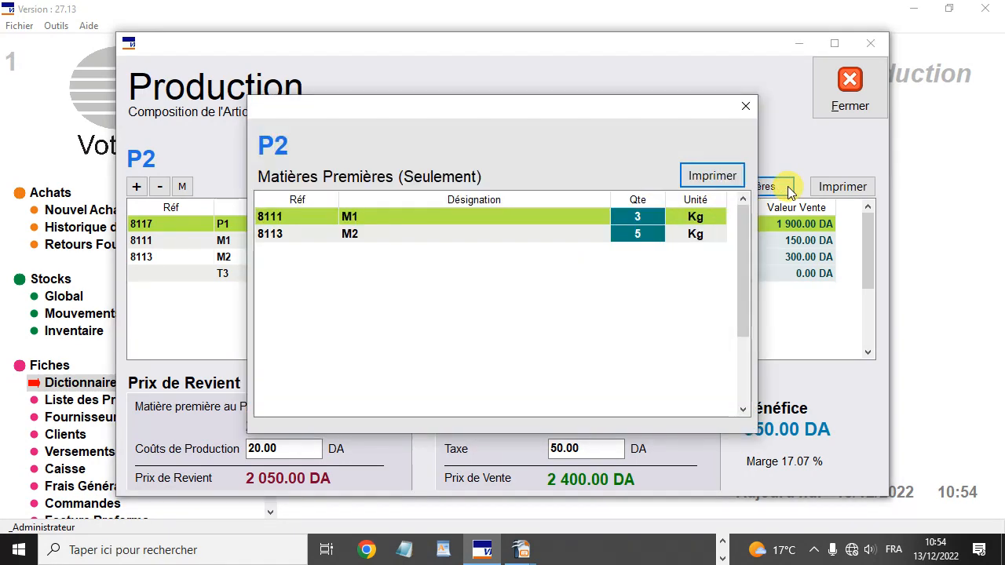
{"action": "key", "text": "Escape"}
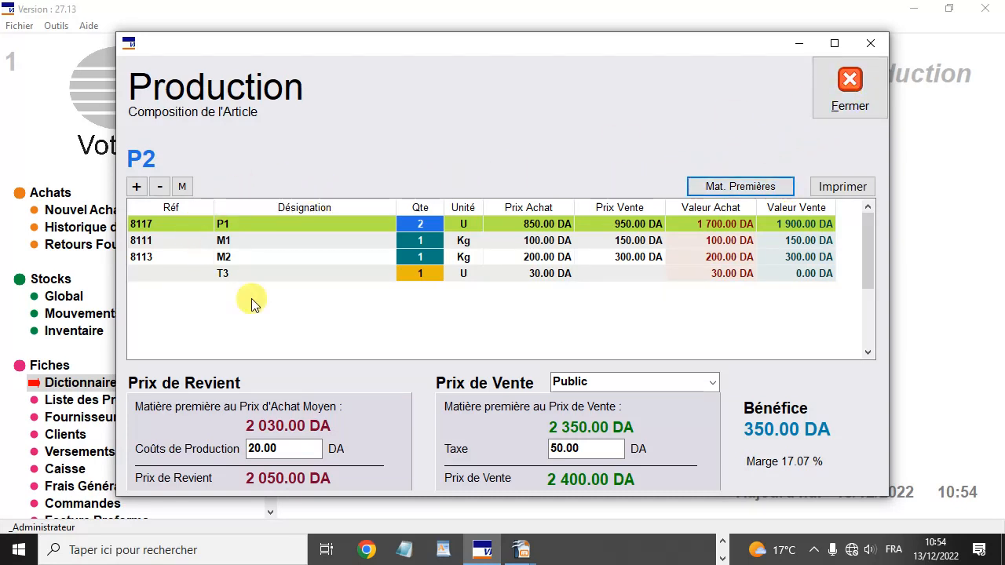
{"action": "left_click", "coordinate": [840, 103]}
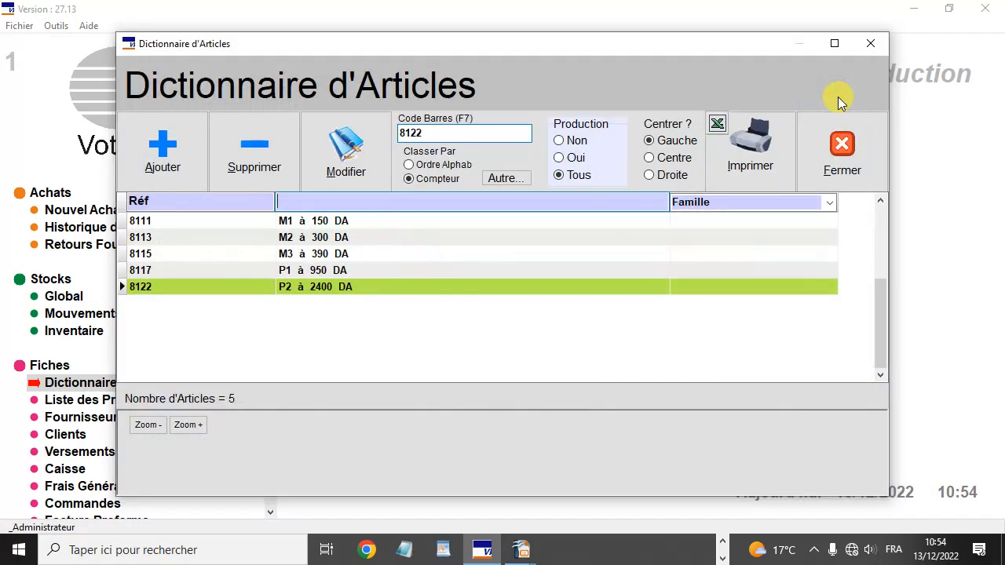
Create a new article P3 of type Production and open its composition.
{"action": "left_click", "coordinate": [160, 157]}
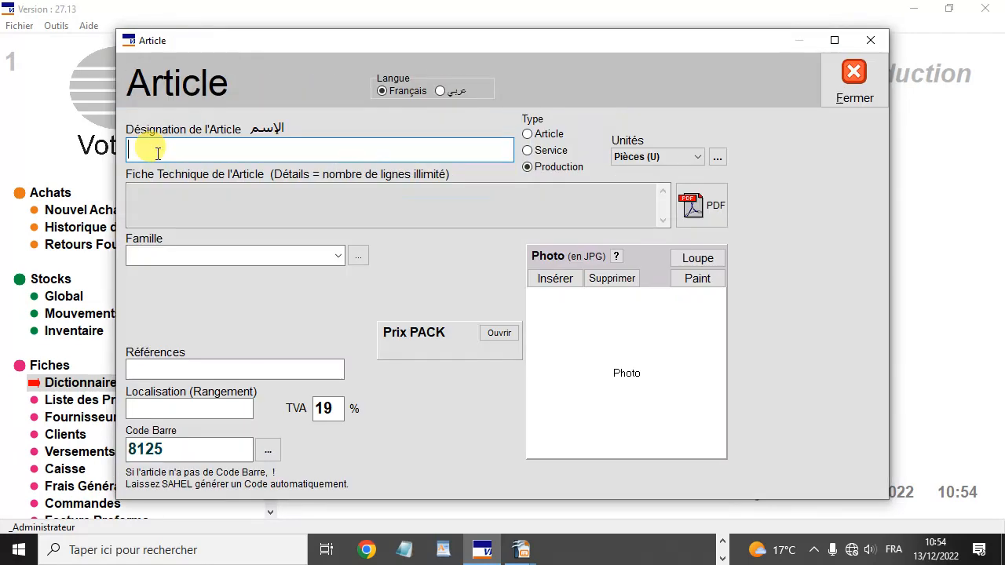
{"action": "type", "text": "P3"}
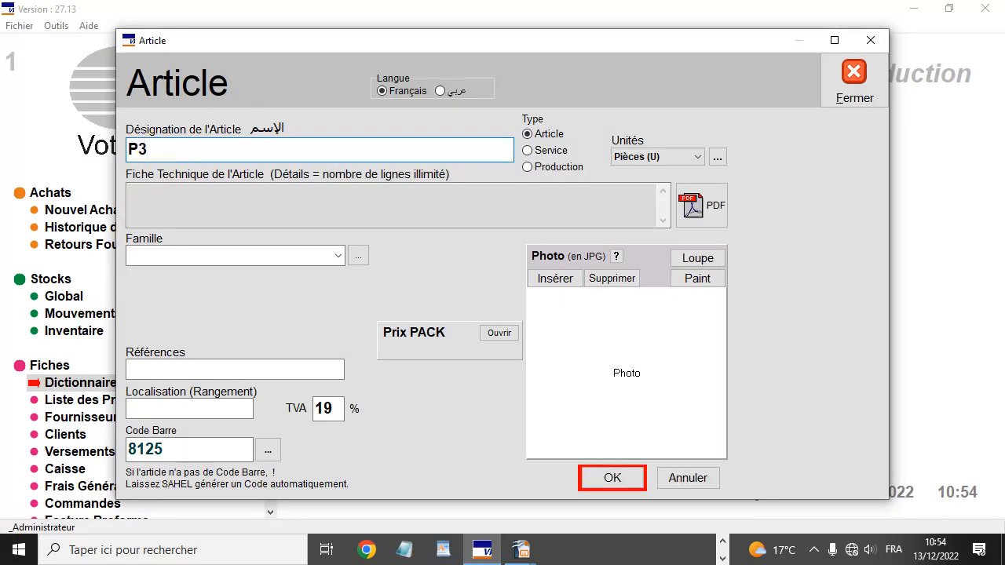
{"action": "left_click", "coordinate": [554, 166]}
{"action": "left_click", "coordinate": [630, 156]}
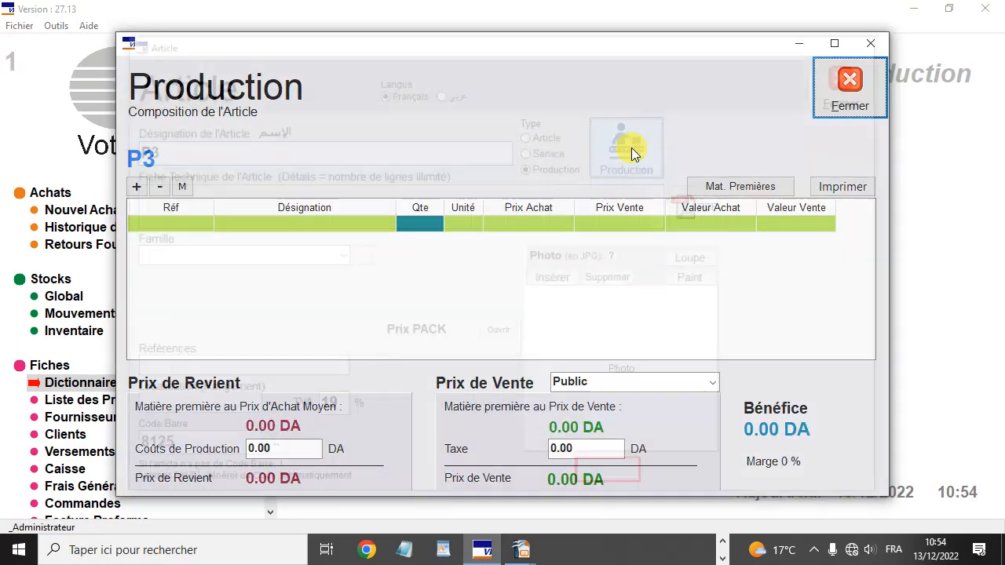
Filter the component list to products and add P2 to P3's composition with a quantity of 3.
{"action": "left_click", "coordinate": [135, 188]}
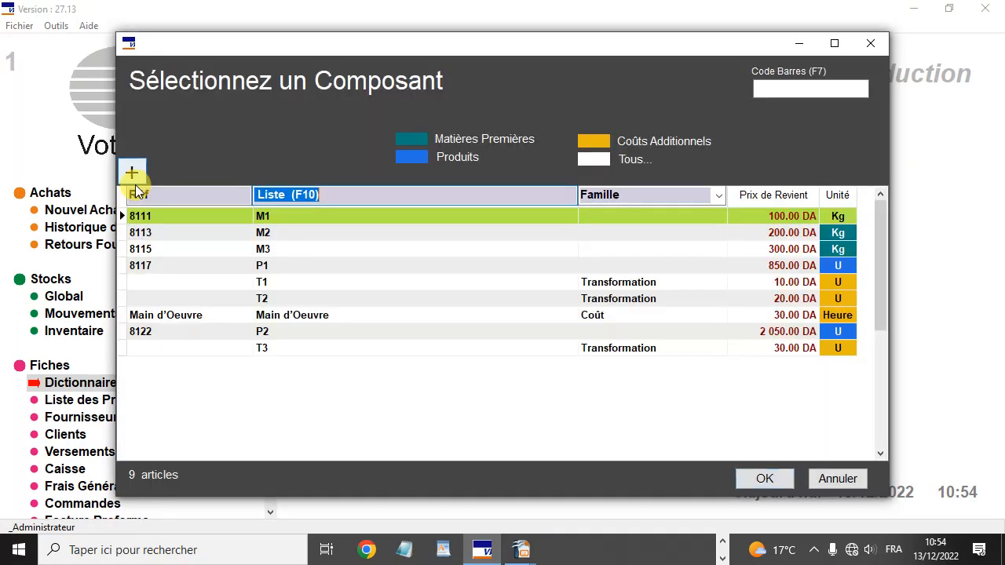
{"action": "left_click", "coordinate": [416, 163]}
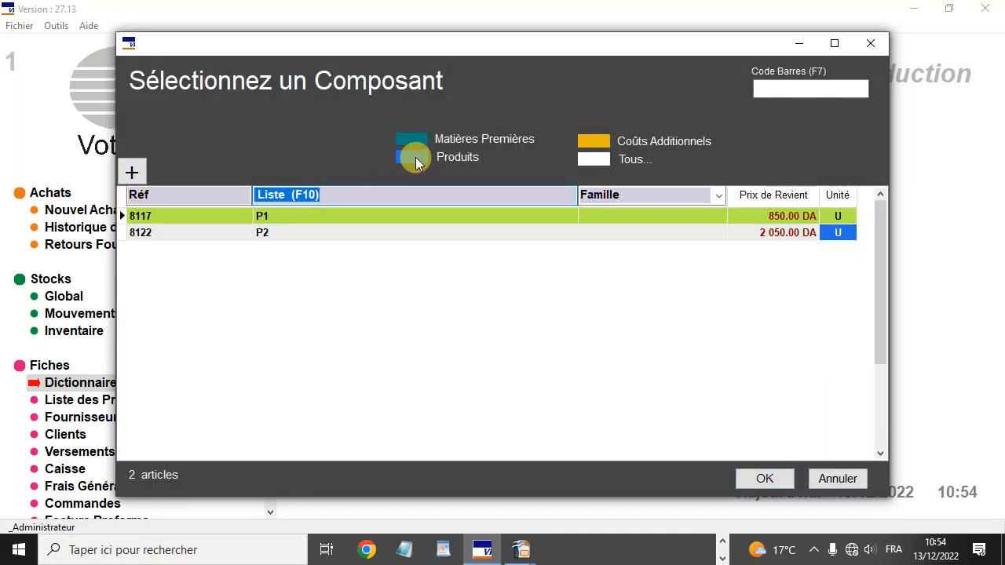
{"action": "left_click", "coordinate": [287, 231]}
{"action": "double_click", "coordinate": [287, 232]}
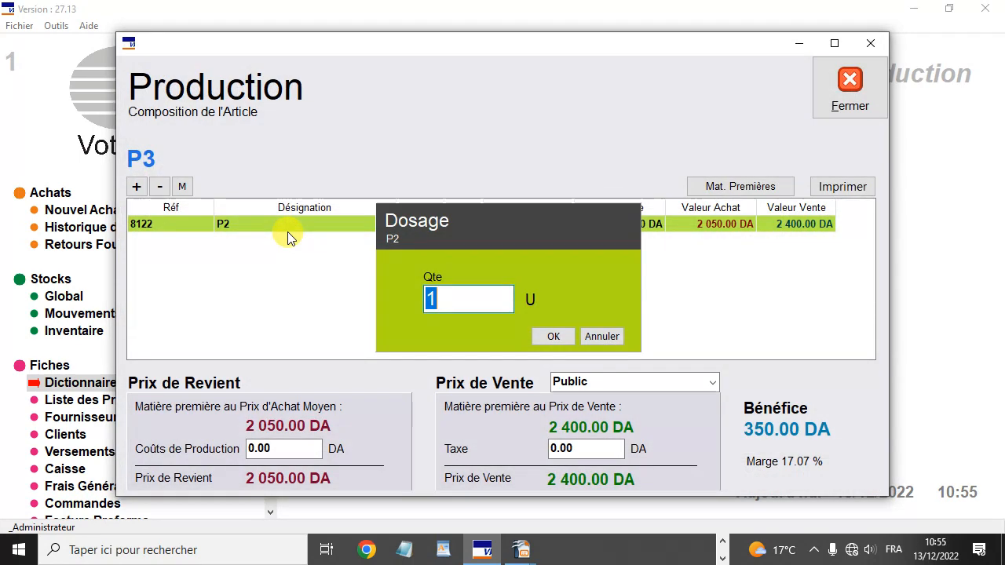
{"action": "type", "text": "3"}
{"action": "key", "text": "Return"}
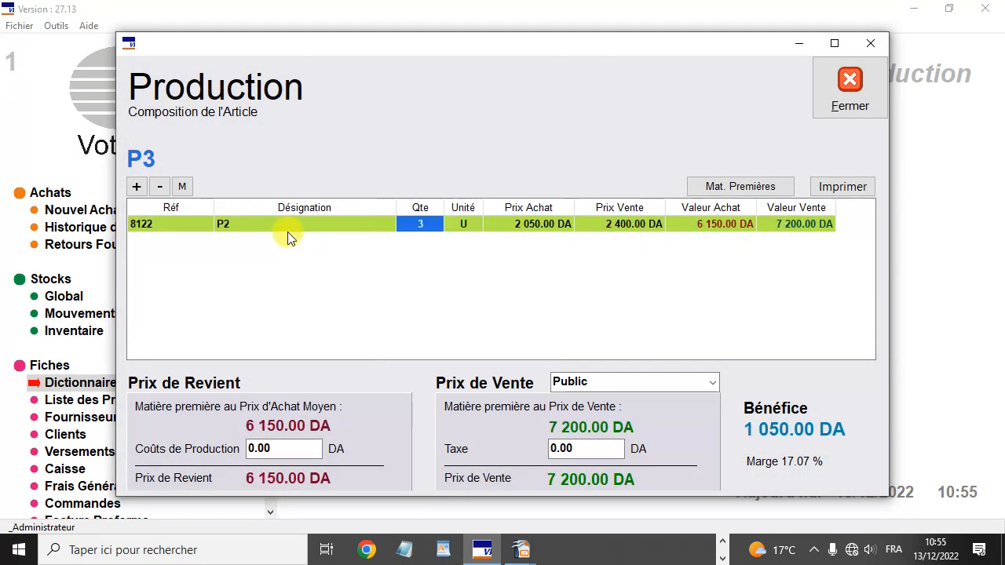
Add the transformation costs T1, T2 and T3 to P3's composition with a quantity of 3 each.
{"action": "left_click", "coordinate": [136, 186]}
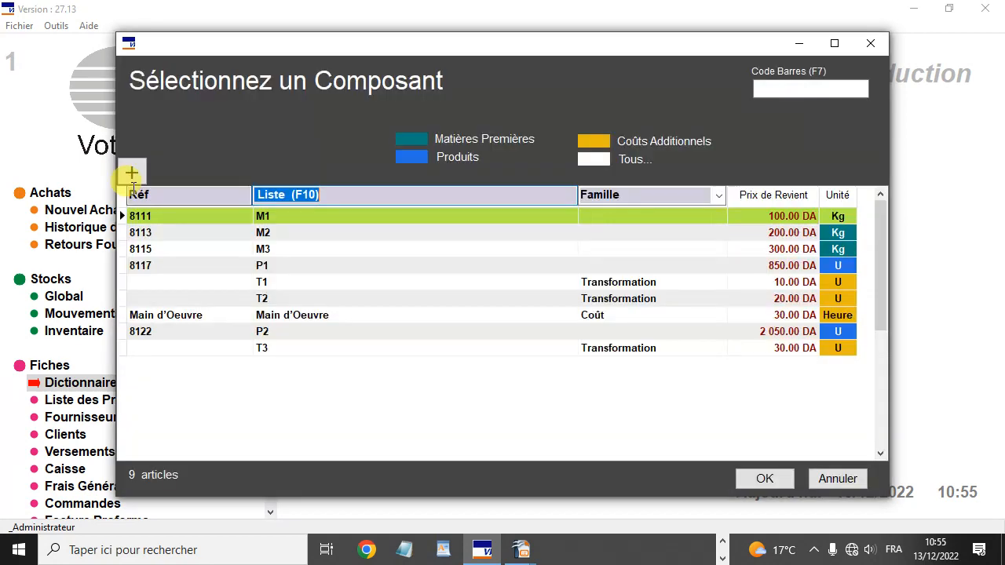
{"action": "double_click", "coordinate": [271, 283]}
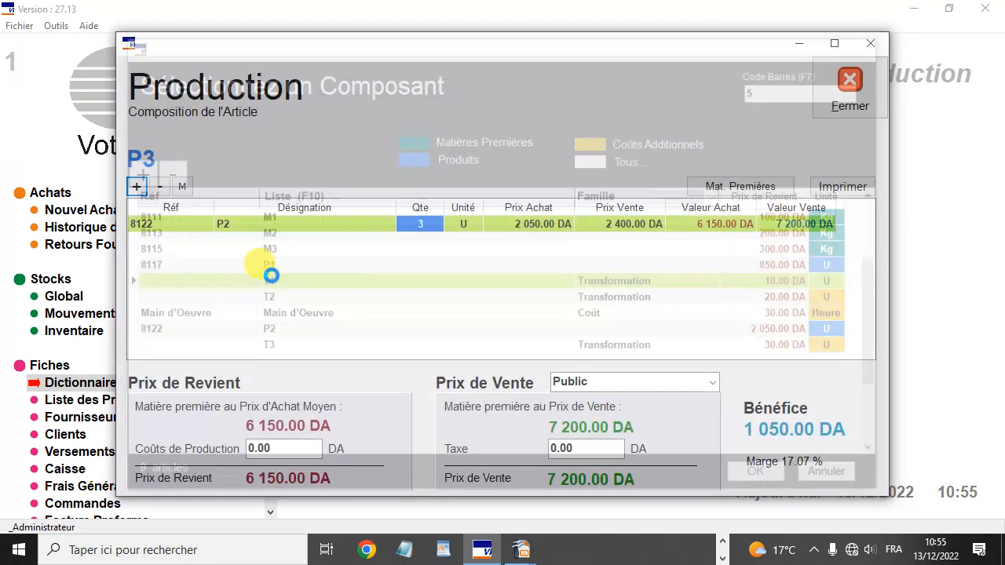
{"action": "type", "text": "3"}
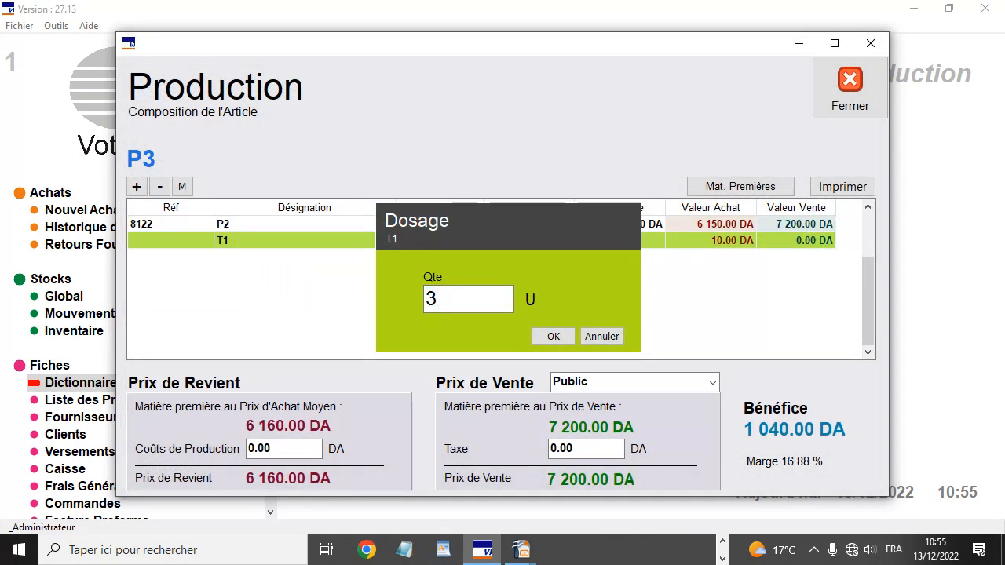
{"action": "key", "text": "Return"}
{"action": "left_click", "coordinate": [139, 187]}
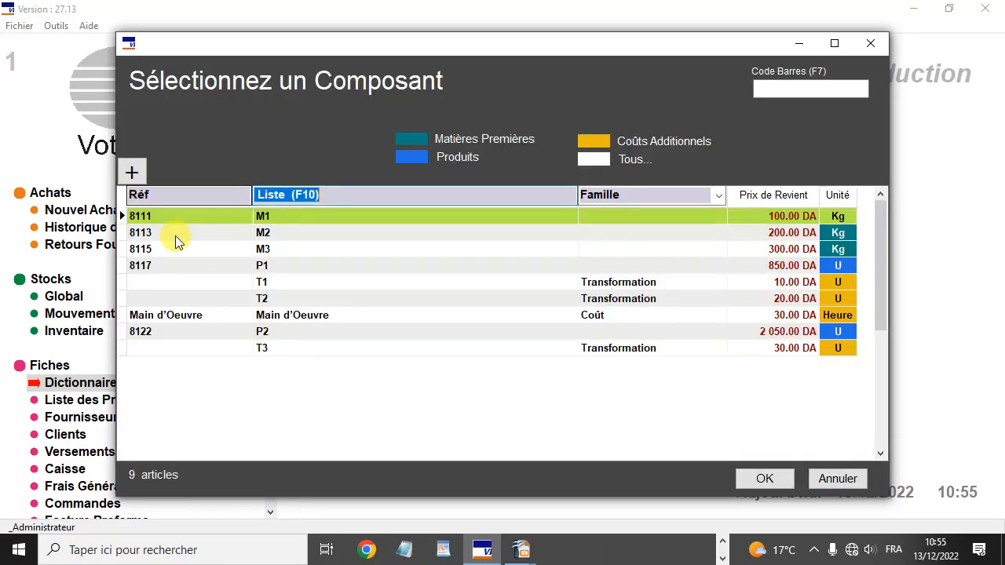
{"action": "double_click", "coordinate": [305, 298]}
{"action": "type", "text": "3"}
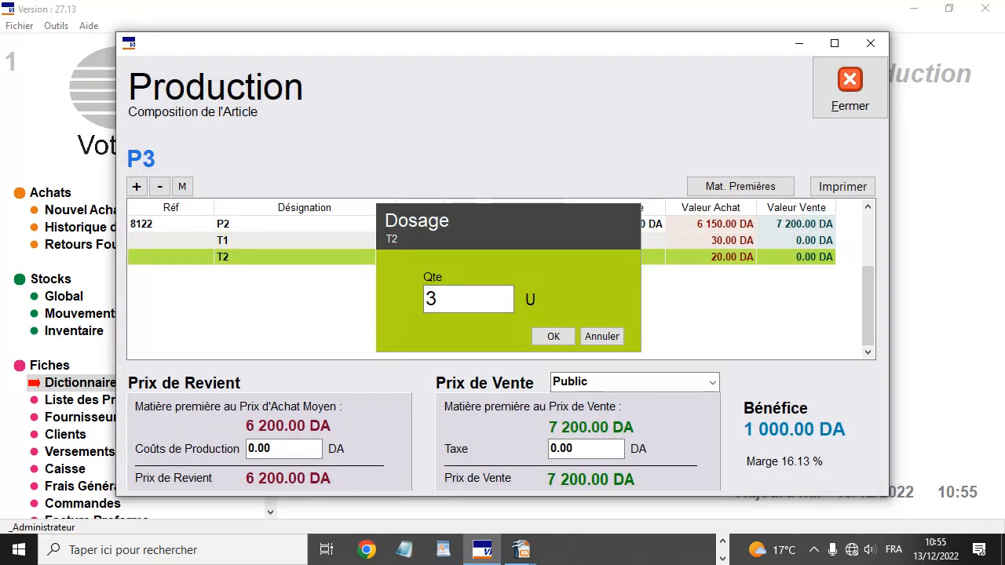
{"action": "key", "text": "Return"}
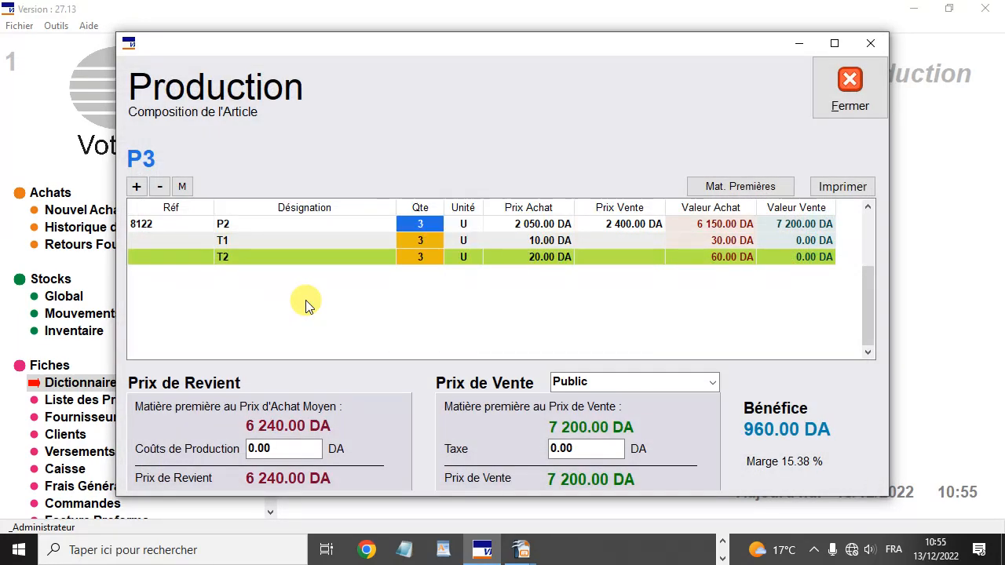
{"action": "left_click", "coordinate": [136, 187]}
{"action": "double_click", "coordinate": [298, 350]}
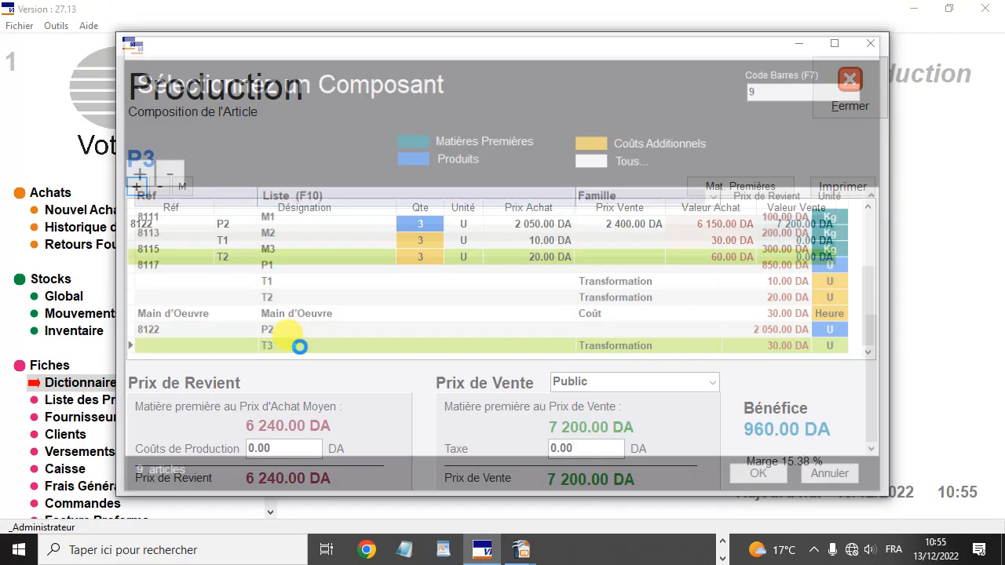
{"action": "type", "text": "3"}
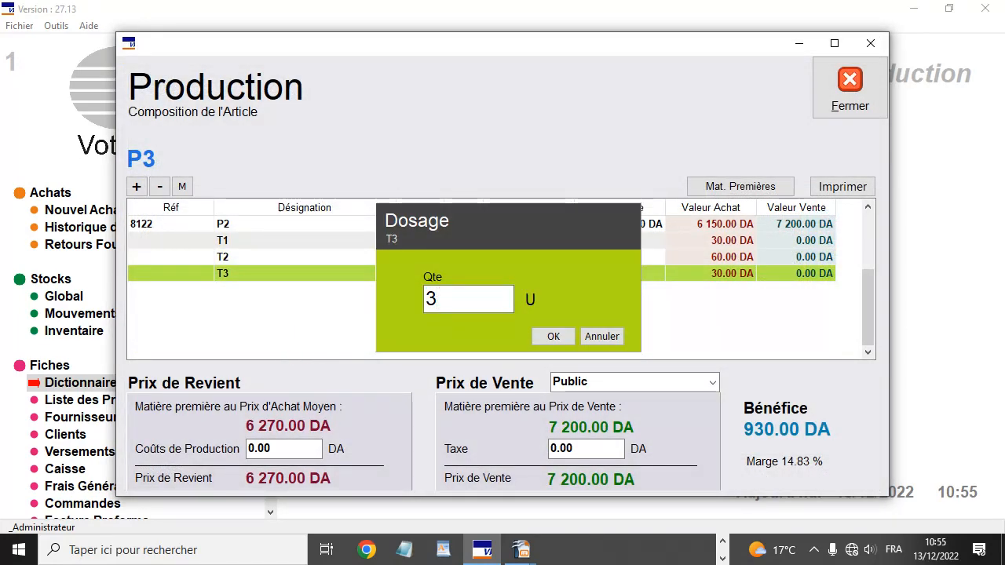
{"action": "key", "text": "Return"}
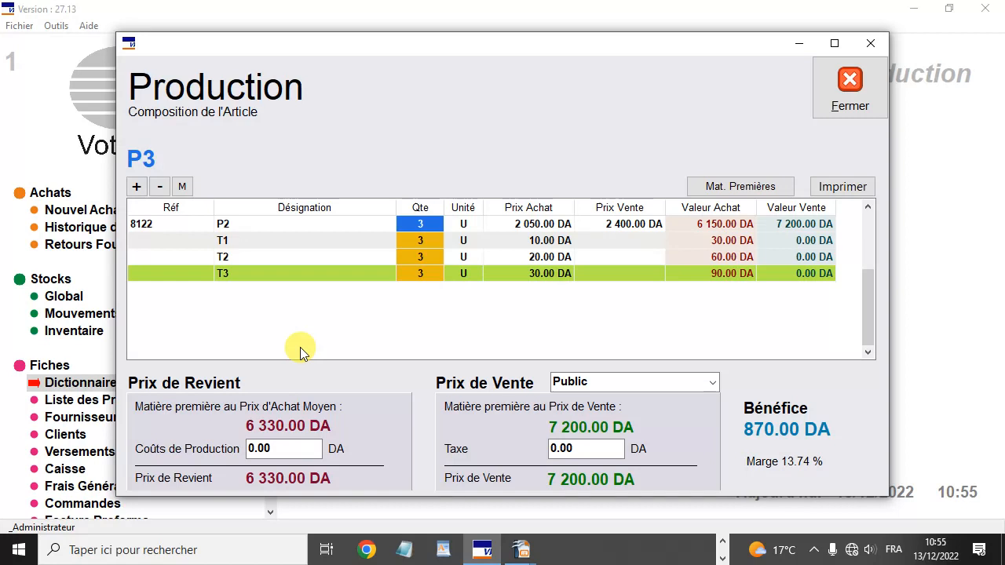
Filter the component list to additional costs and add Main d'Oeuvre to P3's composition with a quantity of 5 hours.
{"action": "left_click", "coordinate": [138, 189]}
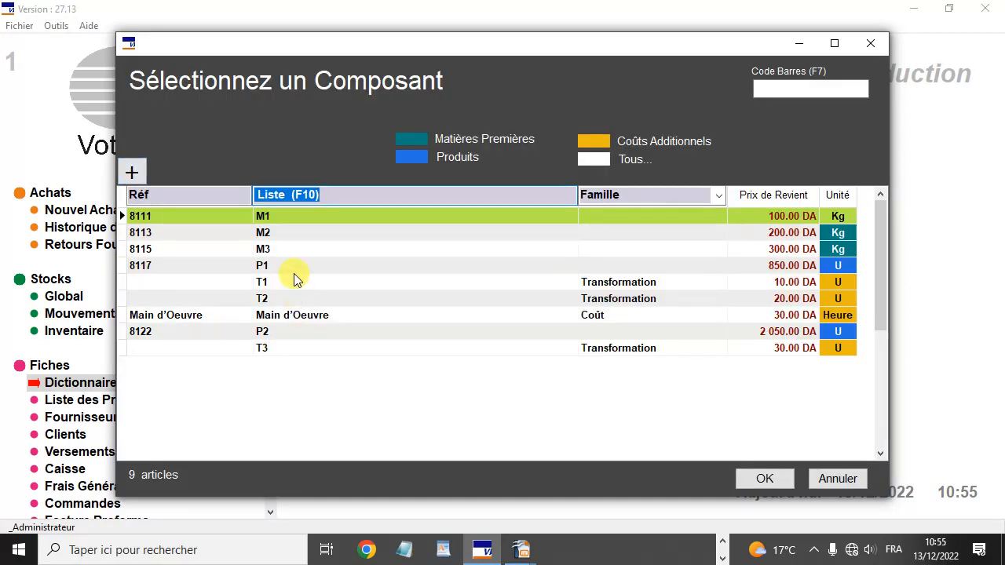
{"action": "left_click", "coordinate": [599, 147]}
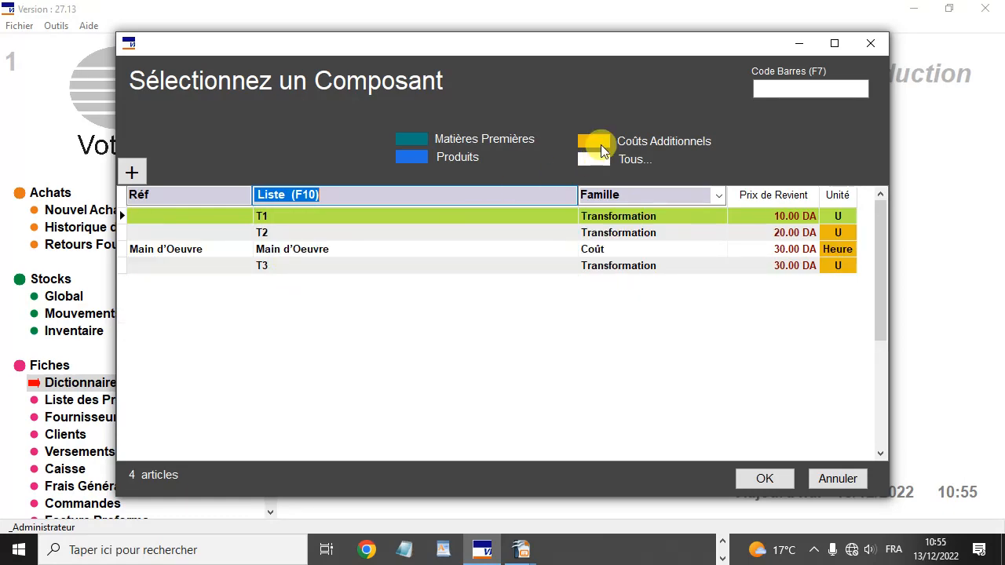
{"action": "left_click", "coordinate": [294, 253]}
{"action": "double_click", "coordinate": [329, 252]}
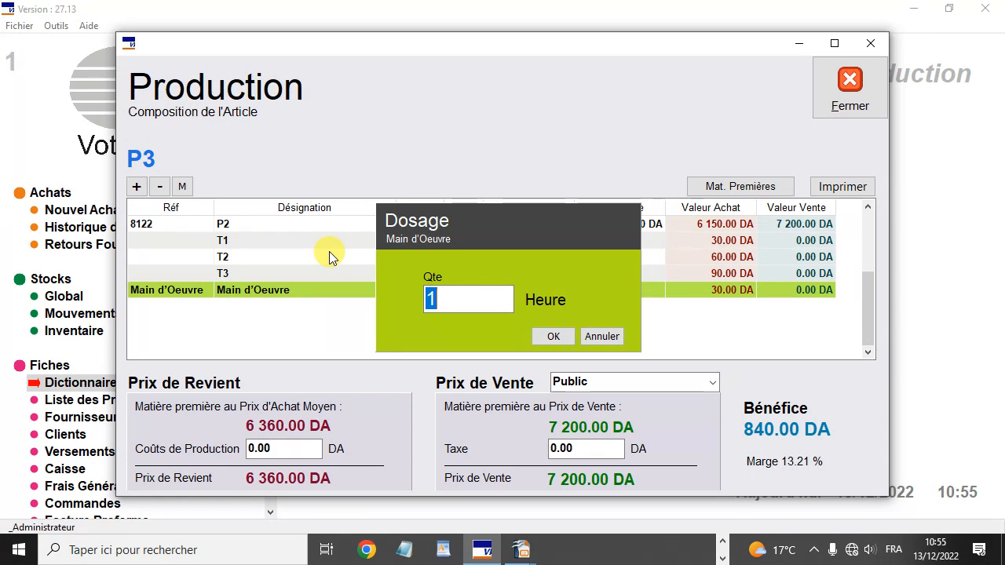
{"action": "type", "text": "5"}
{"action": "key", "text": "Return"}
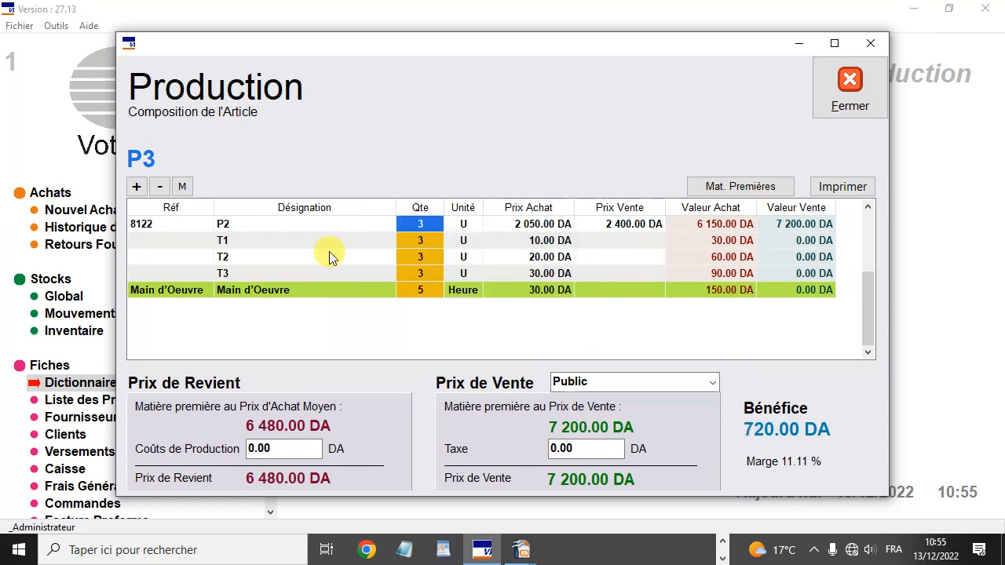
Set the Main d'Oeuvre quantity in P3's composition to 20 hours.
{"action": "double_click", "coordinate": [344, 290]}
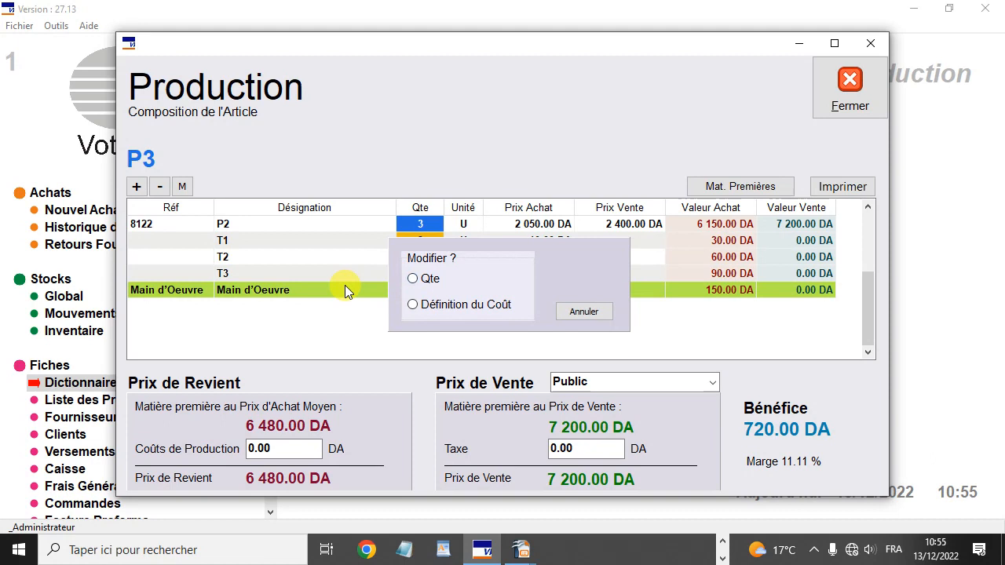
{"action": "left_click", "coordinate": [414, 280]}
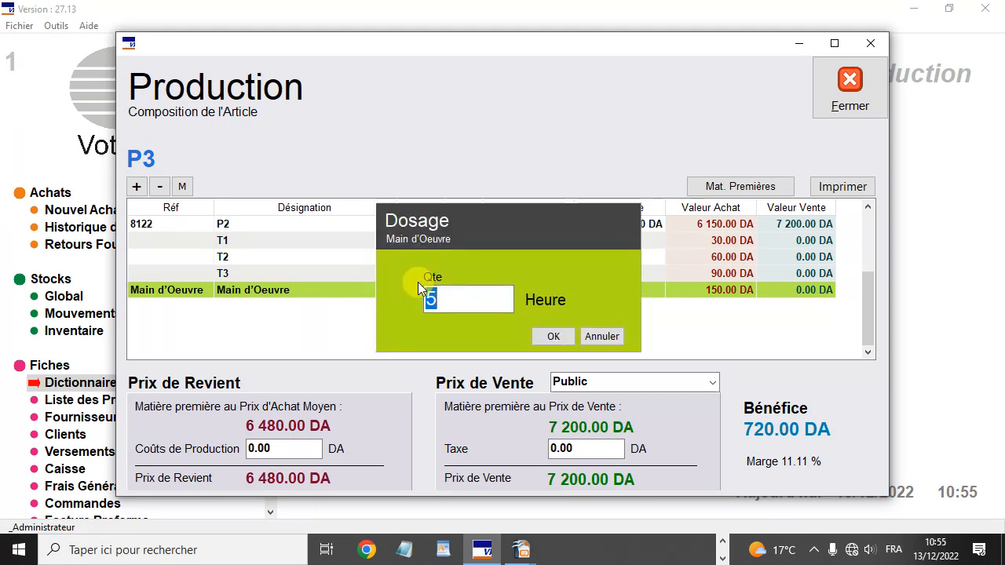
{"action": "type", "text": "20"}
{"action": "key", "text": "Return"}
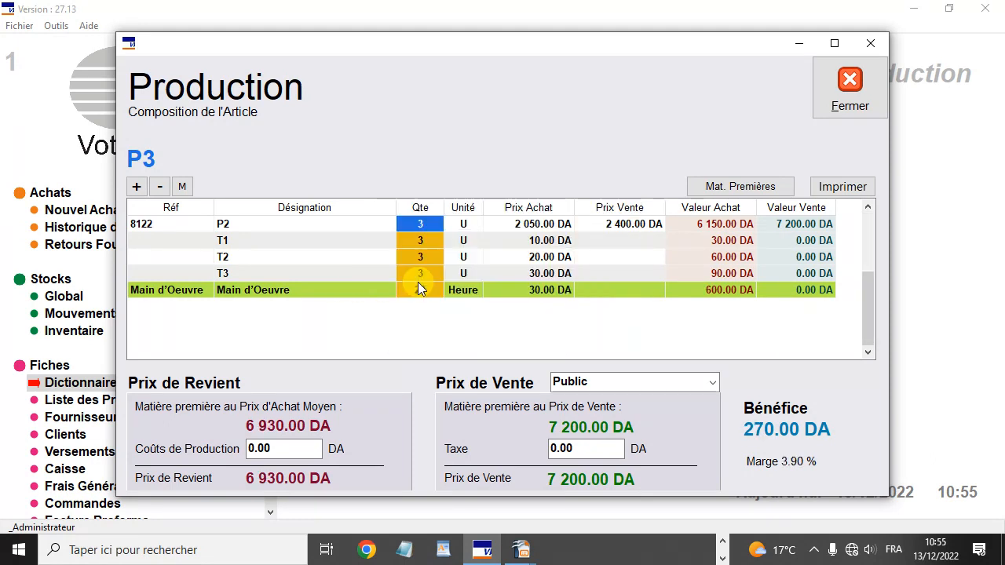
Change the Main d'Oeuvre quantity in P3's composition to 50 hours.
{"action": "double_click", "coordinate": [418, 286]}
{"action": "left_click", "coordinate": [426, 280]}
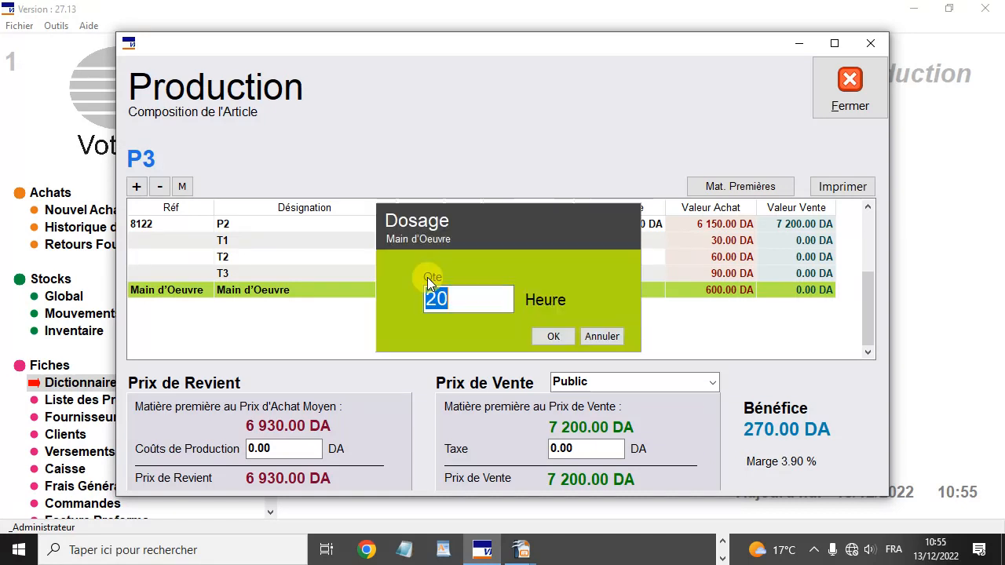
{"action": "type", "text": "50"}
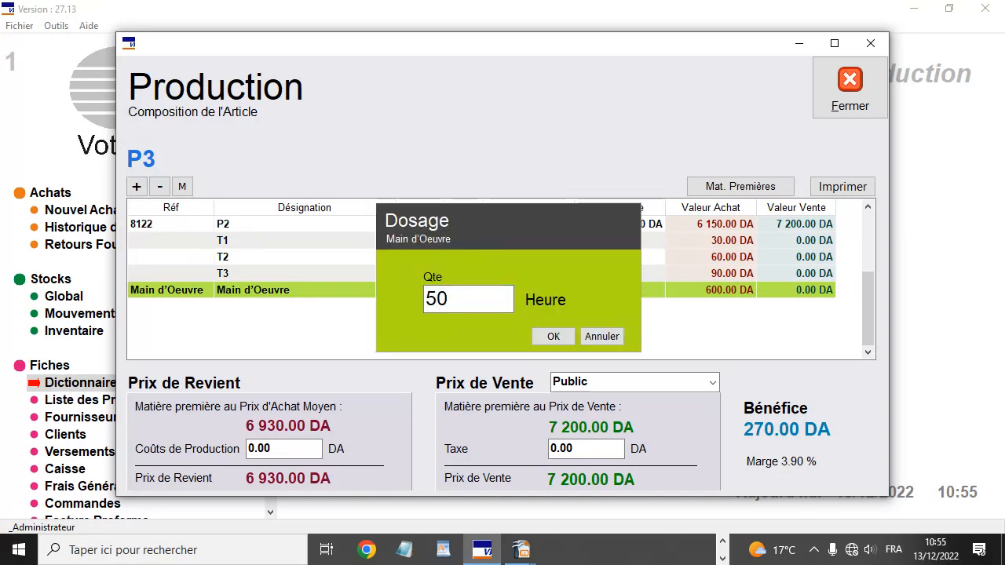
{"action": "left_click", "coordinate": [553, 336]}
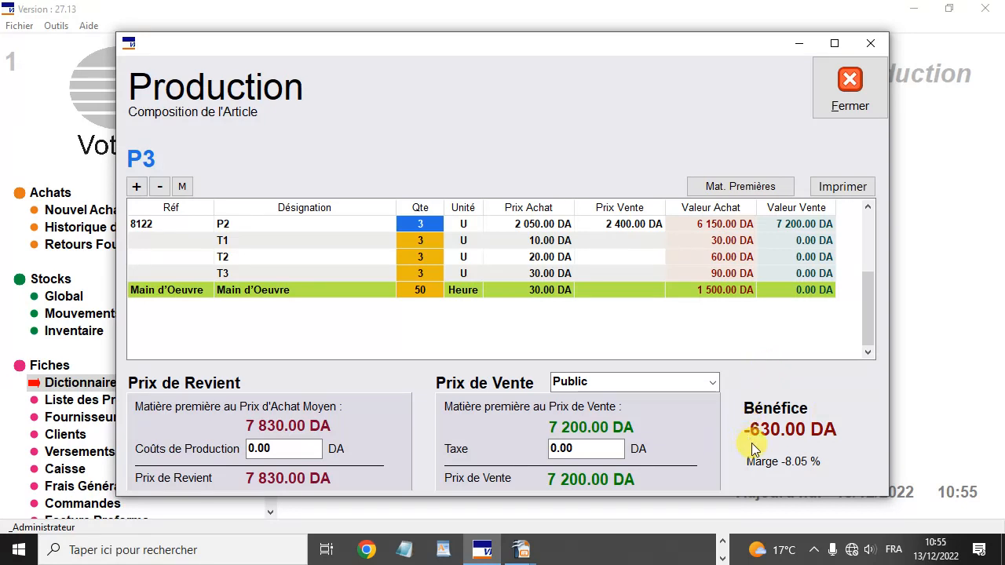
Enter a tax of 700 DA in P3's sale price calculation.
{"action": "left_click", "coordinate": [583, 449]}
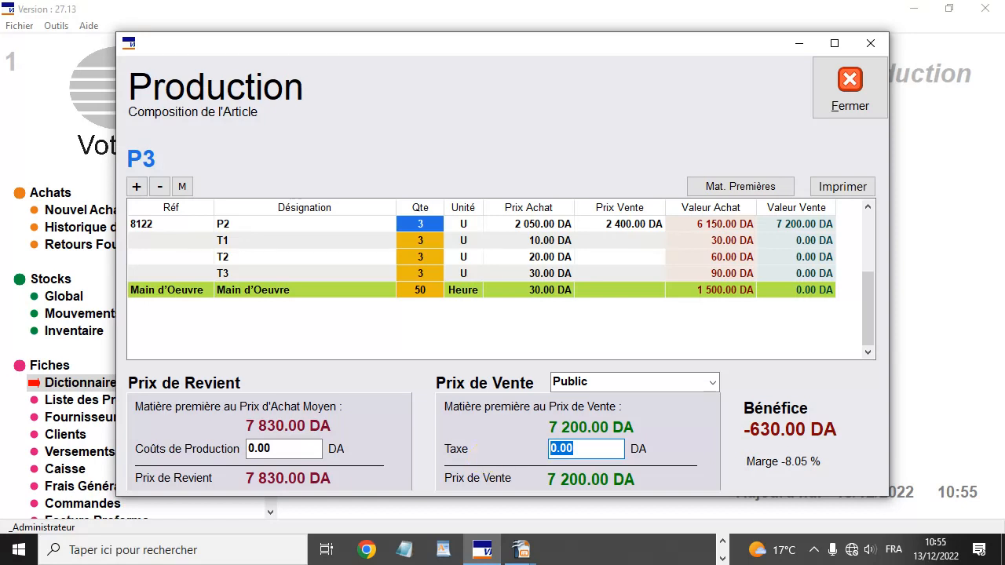
{"action": "type", "text": "700"}
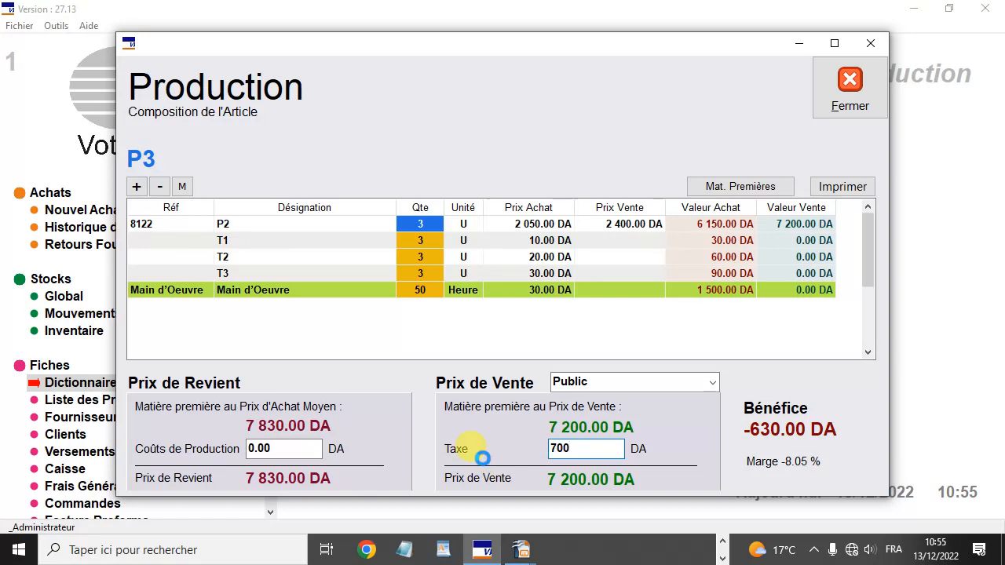
{"action": "key", "text": "Tab"}
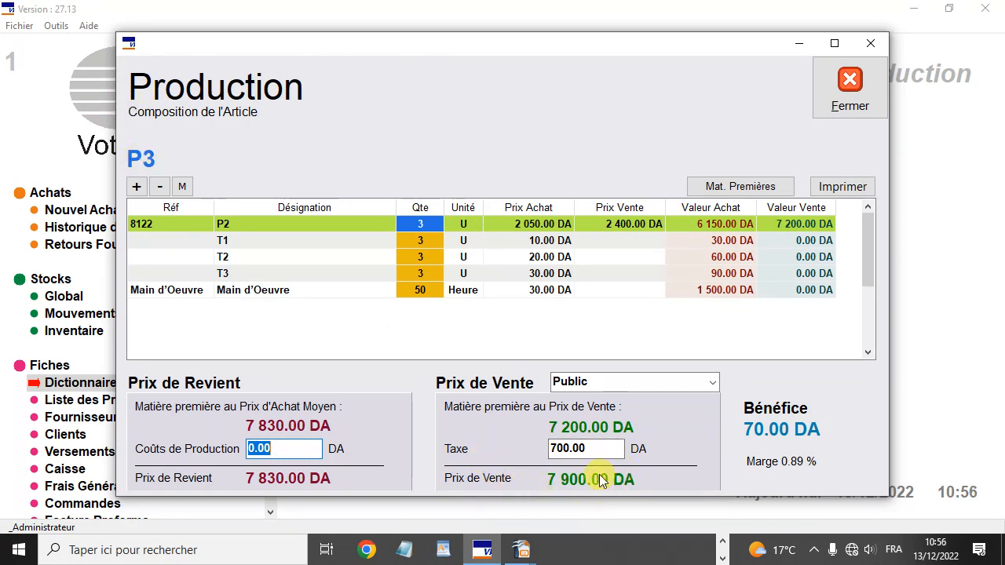
Set the tax in P3's sale price to 800 DA and close the composition.
{"action": "left_click", "coordinate": [556, 448]}
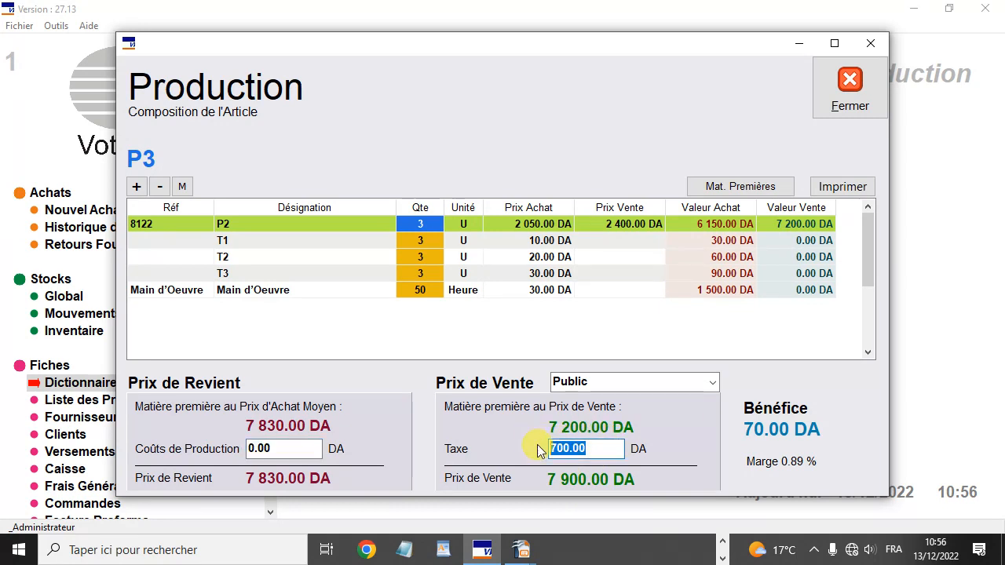
{"action": "type", "text": "8"}
{"action": "key", "text": "Tab"}
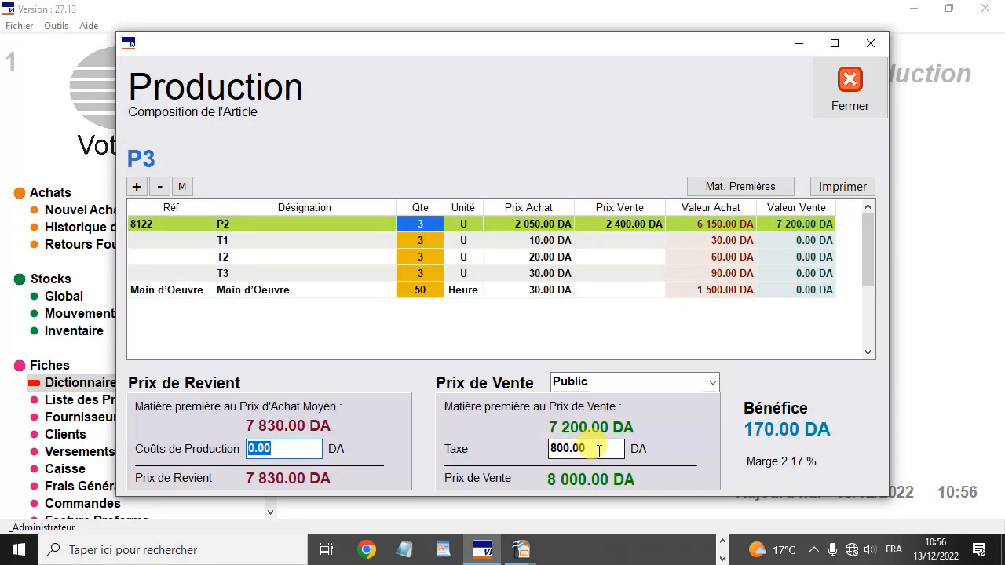
{"action": "left_click", "coordinate": [559, 448]}
{"action": "left_click", "coordinate": [286, 450]}
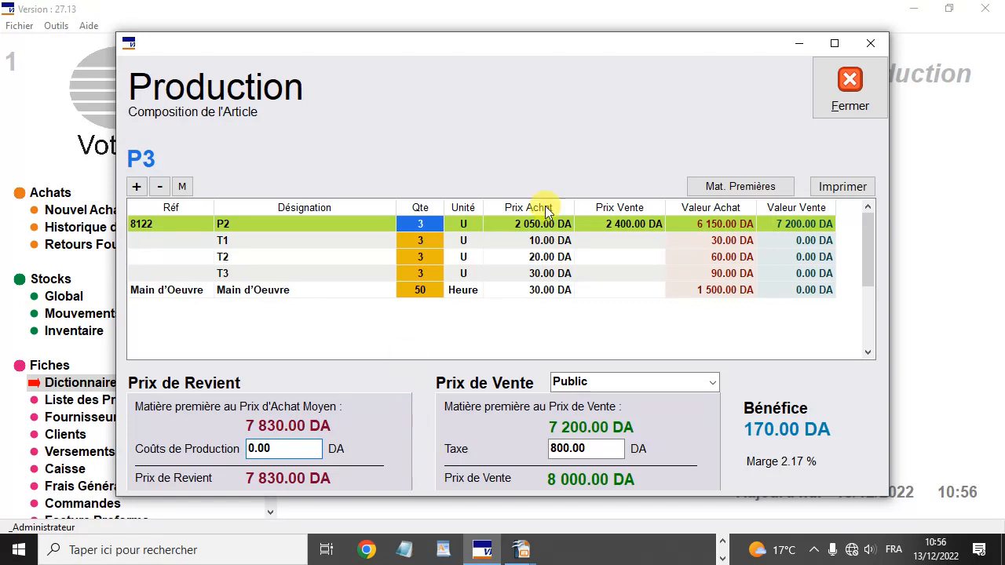
{"action": "left_click", "coordinate": [850, 103]}
Compare the P1, P2 and P3 entries in the article dictionary, and review P1's production composition, costs and profit.
{"action": "left_click", "coordinate": [303, 271]}
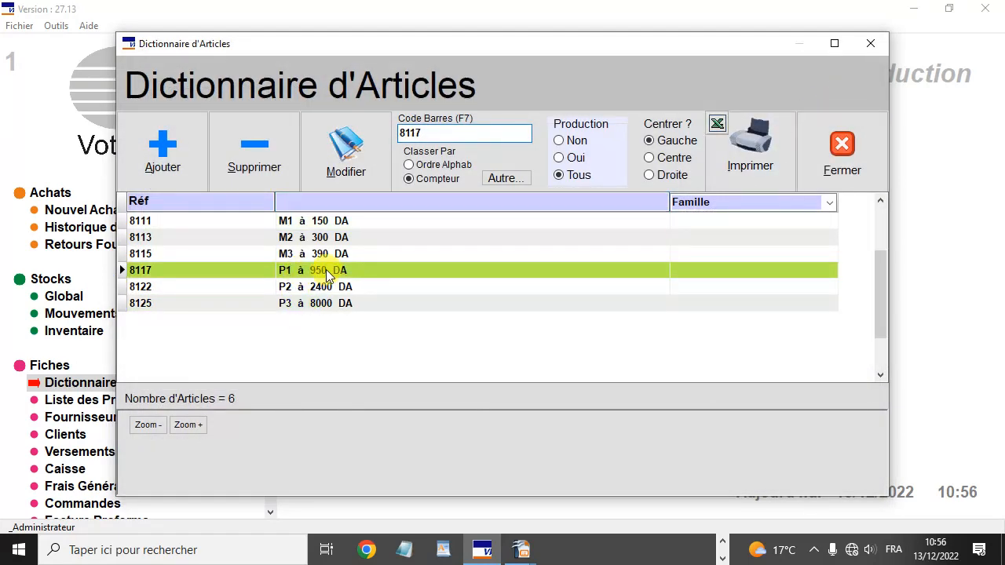
{"action": "left_click", "coordinate": [307, 287]}
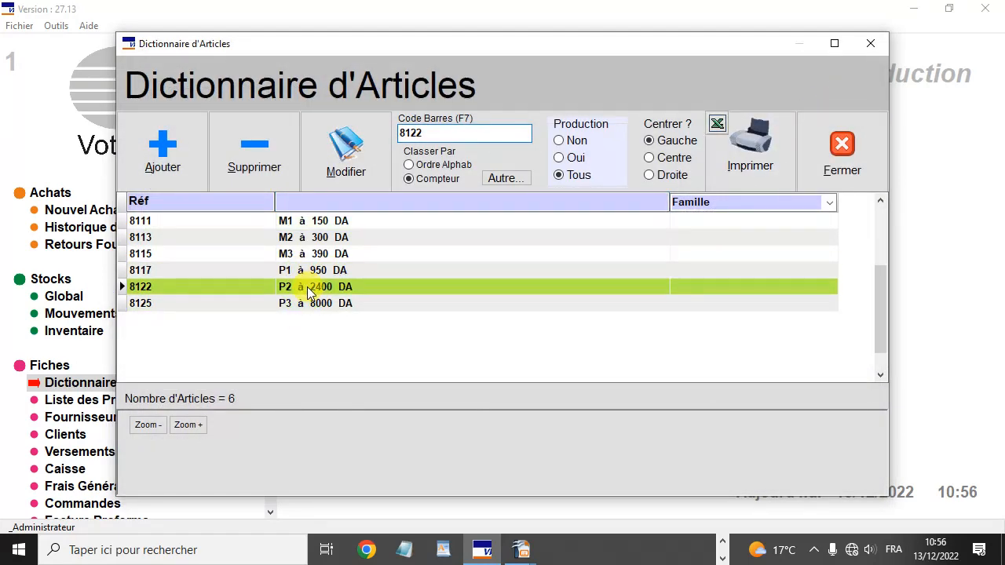
{"action": "left_click", "coordinate": [306, 271]}
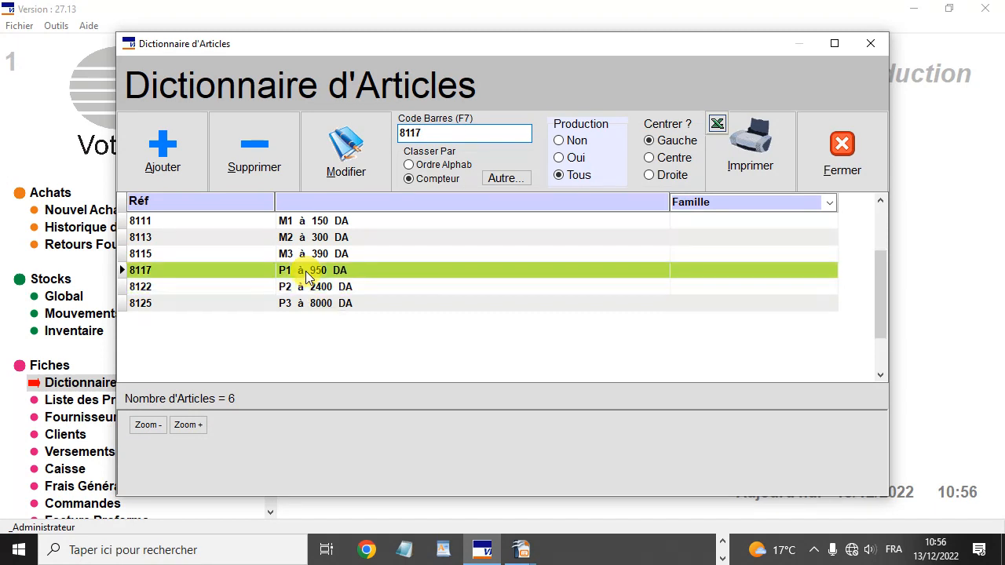
{"action": "left_click", "coordinate": [294, 304]}
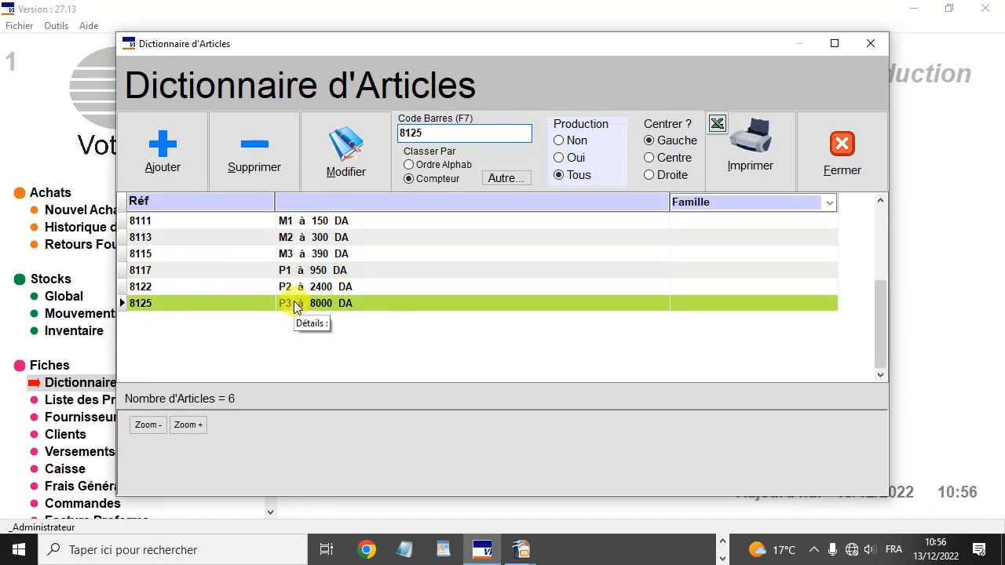
{"action": "left_click", "coordinate": [301, 287]}
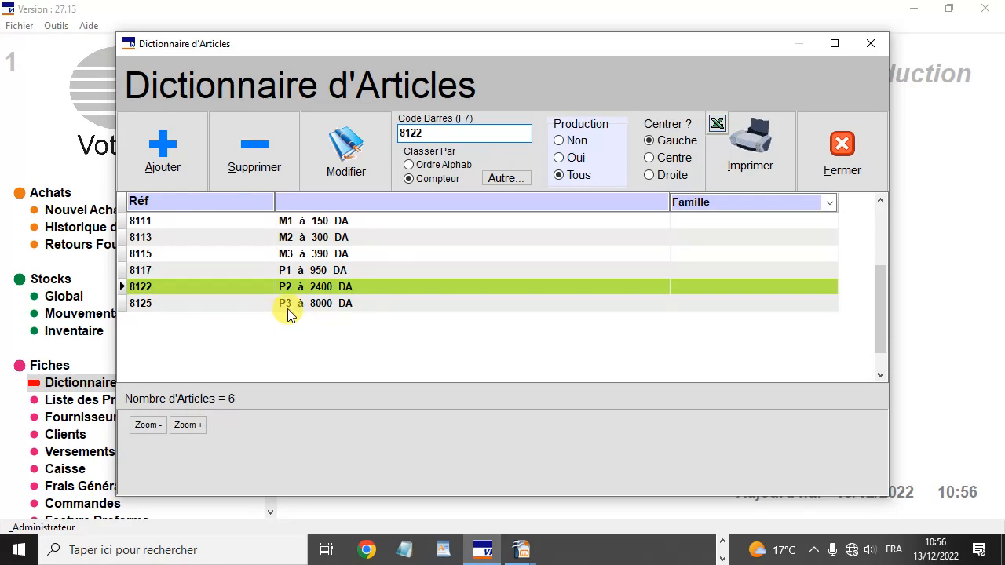
{"action": "double_click", "coordinate": [305, 269]}
{"action": "left_click", "coordinate": [625, 154]}
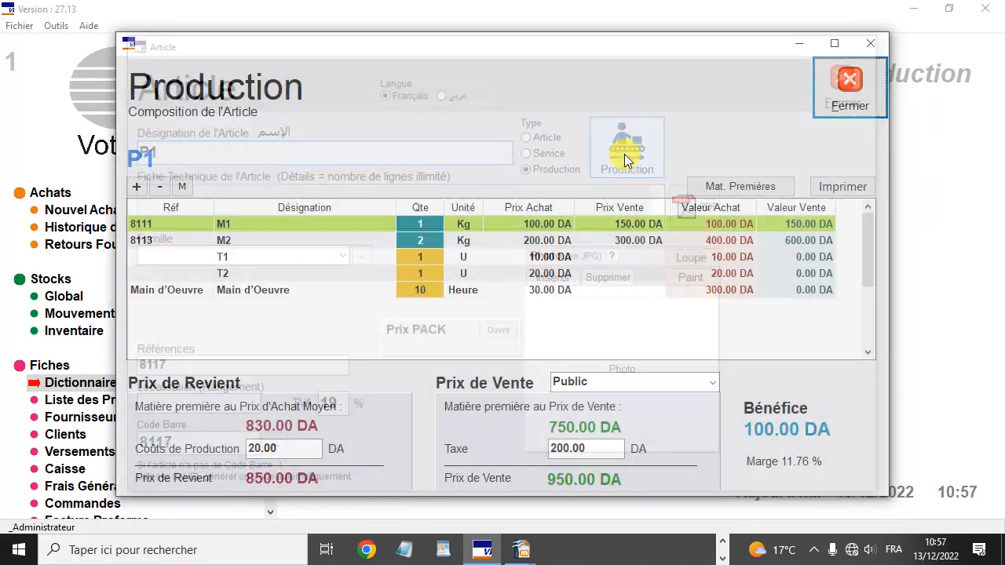
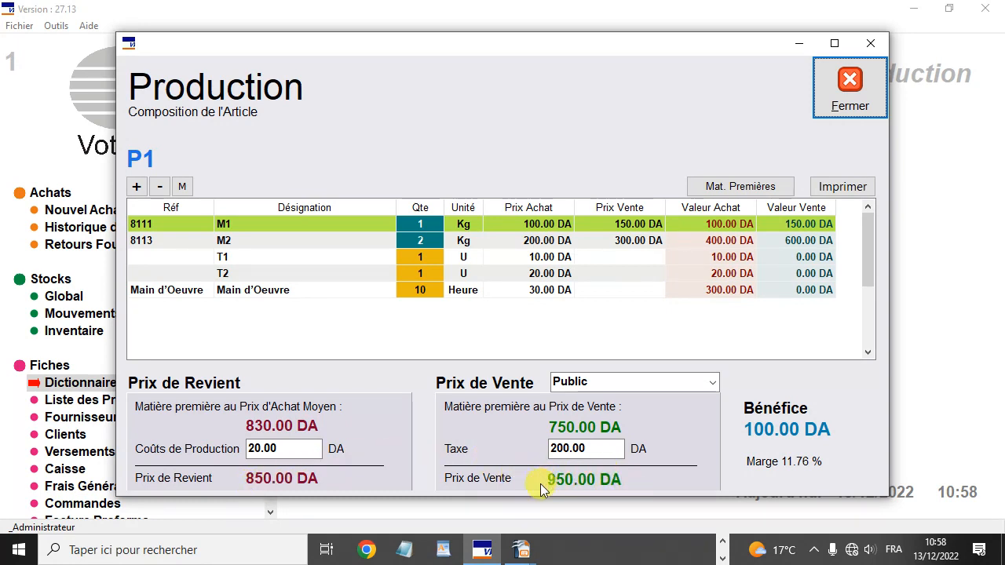
{"action": "left_click", "coordinate": [862, 97]}
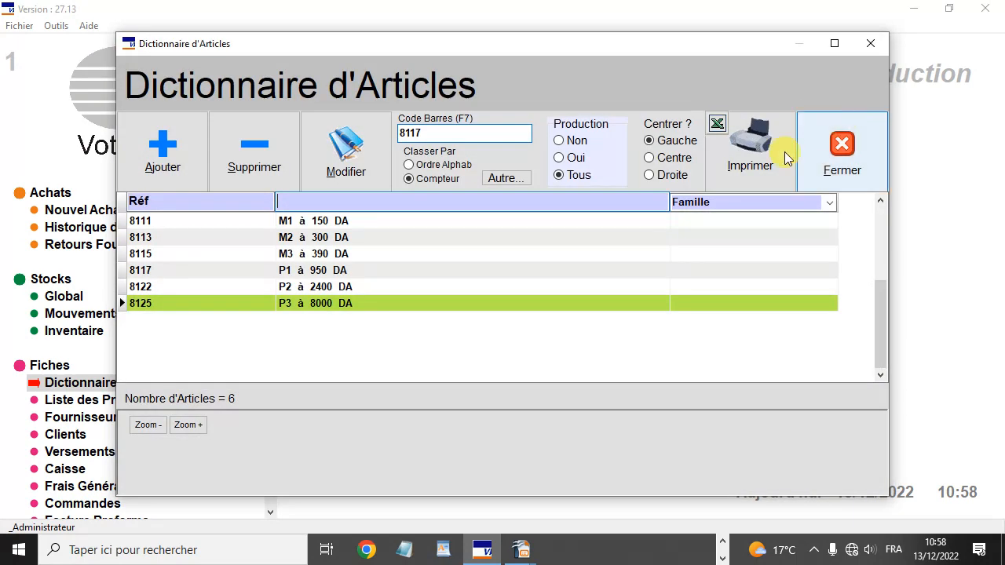
Open P2's production composition and review its P1 component, cost price, sale price and profit.
{"action": "double_click", "coordinate": [328, 287]}
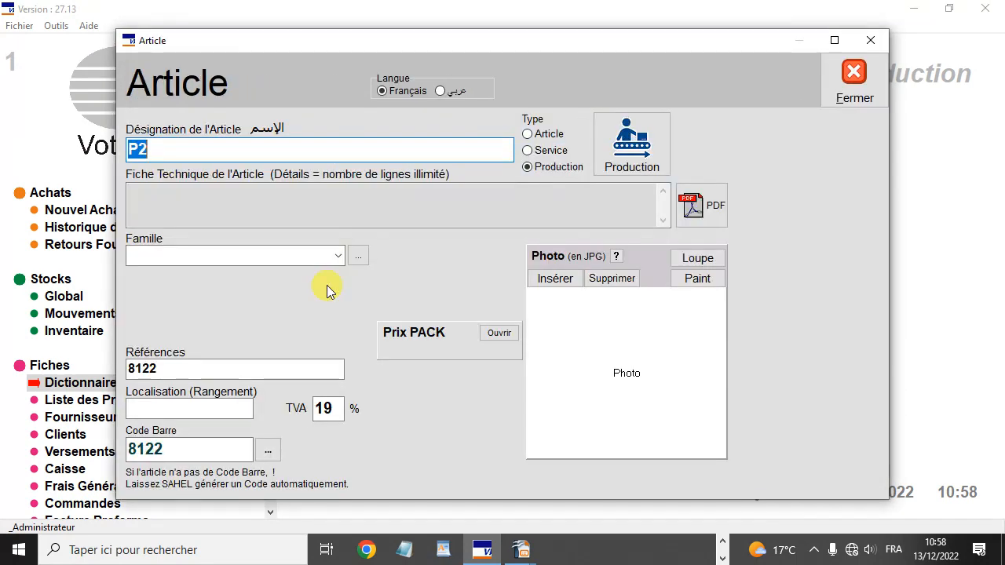
{"action": "left_click", "coordinate": [633, 157]}
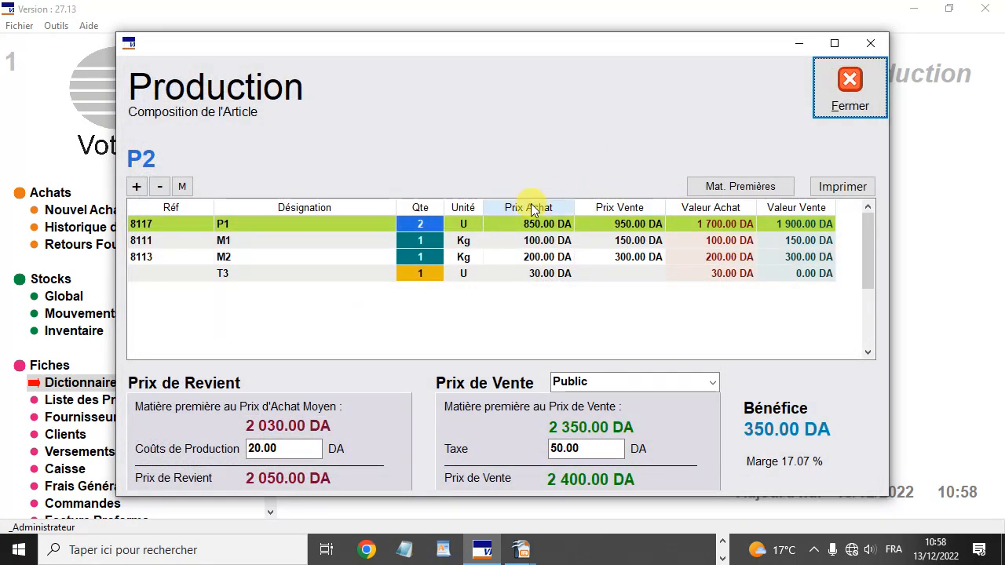
{"action": "left_click", "coordinate": [294, 224]}
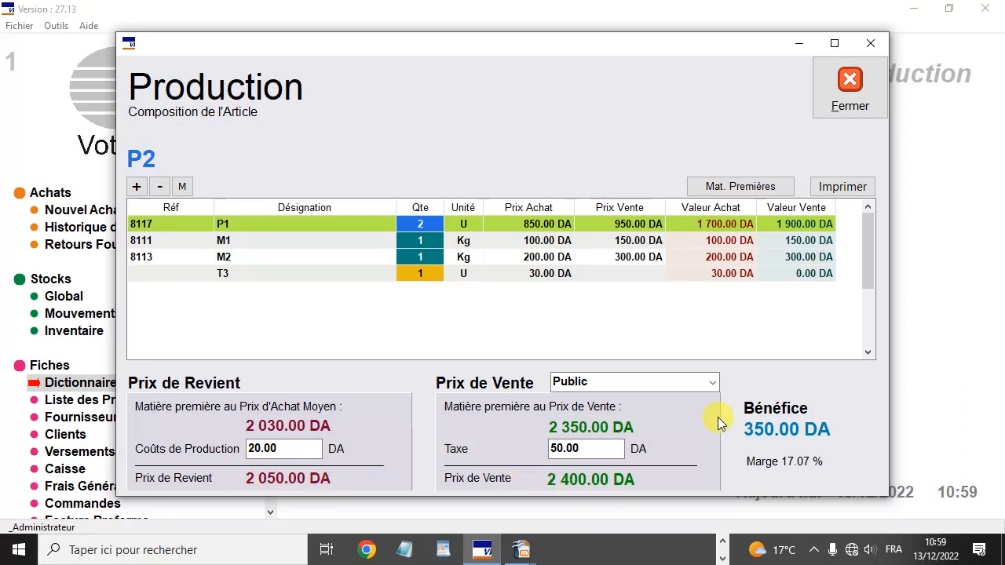
{"action": "left_click", "coordinate": [841, 95]}
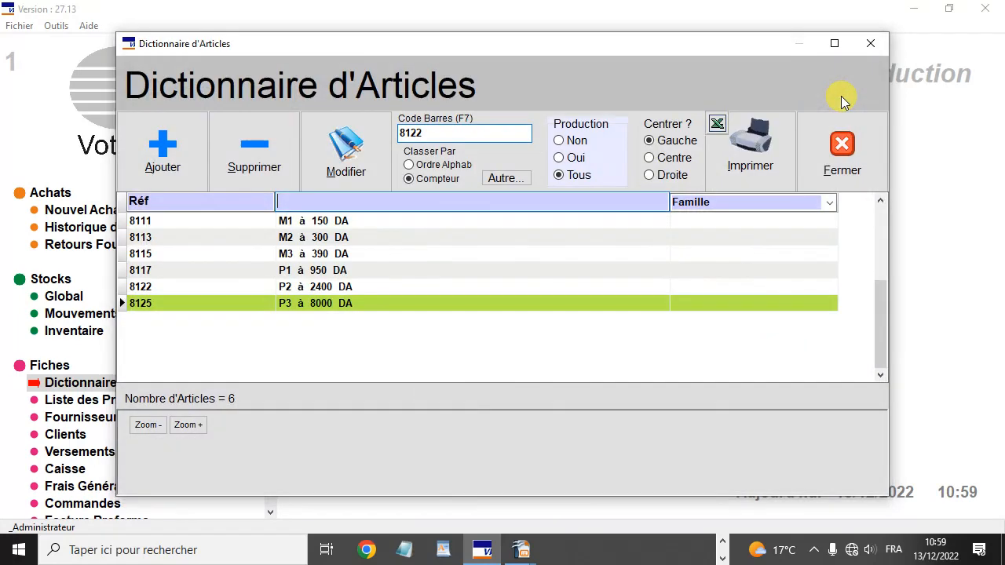
Reopen P3's composition, add product P1 with a quantity of 1, and close the composition.
{"action": "double_click", "coordinate": [303, 332]}
{"action": "left_click", "coordinate": [629, 152]}
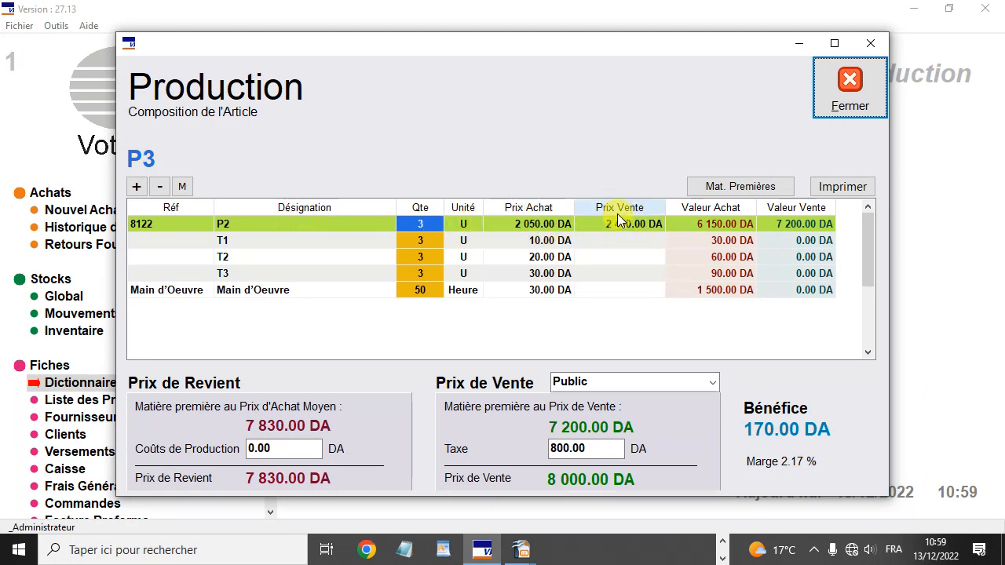
{"action": "left_click", "coordinate": [135, 186]}
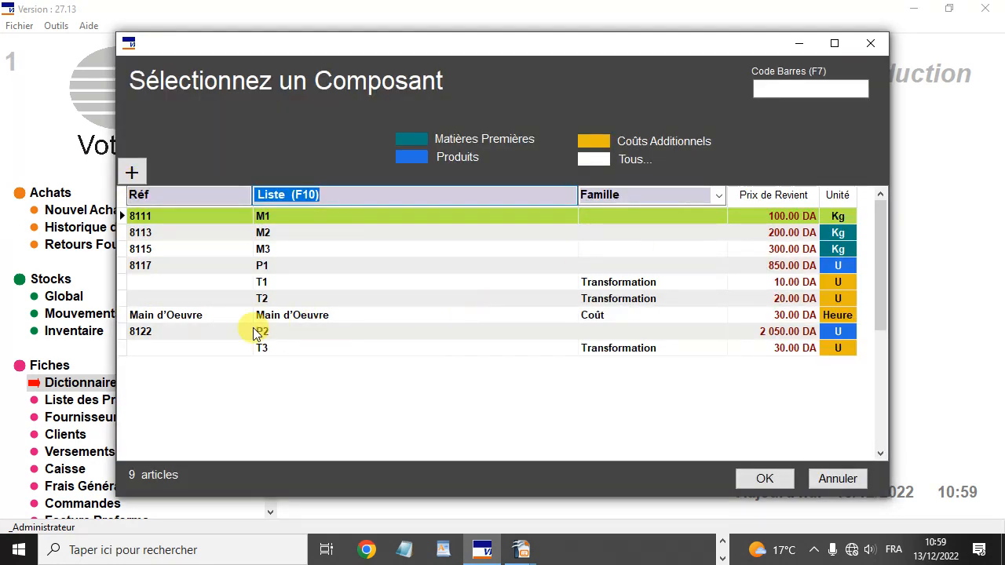
{"action": "double_click", "coordinate": [273, 266]}
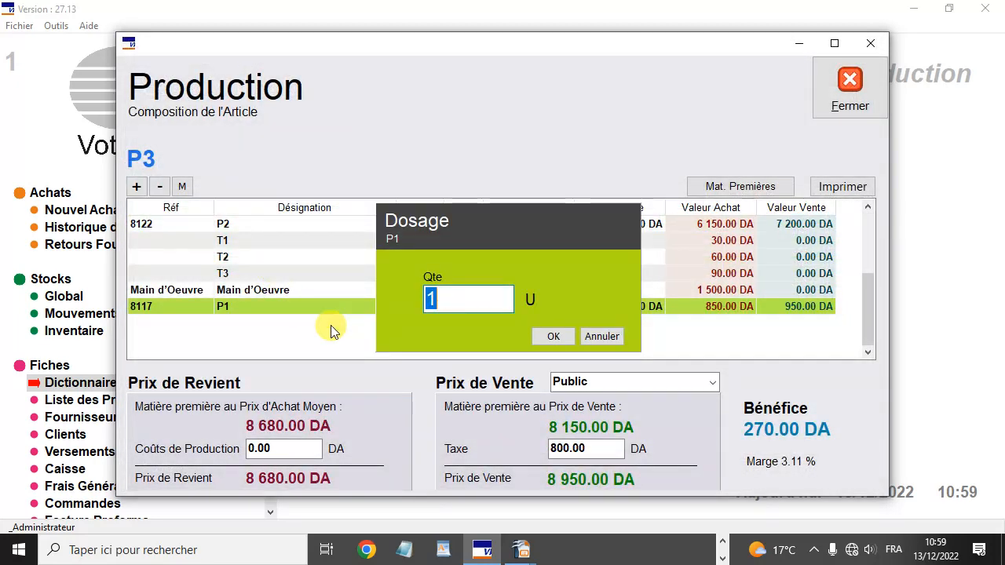
{"action": "left_click", "coordinate": [556, 333]}
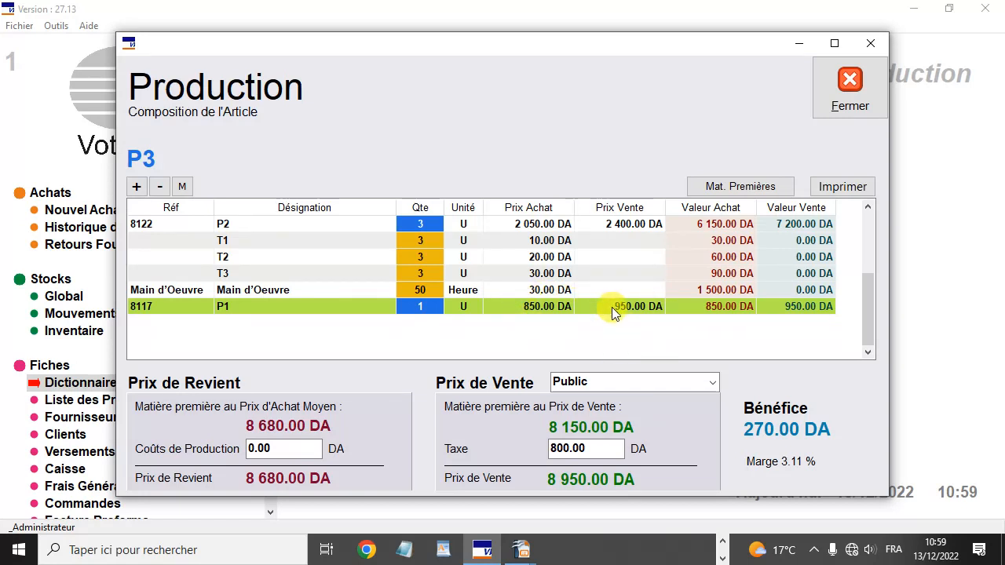
{"action": "left_click", "coordinate": [845, 106]}
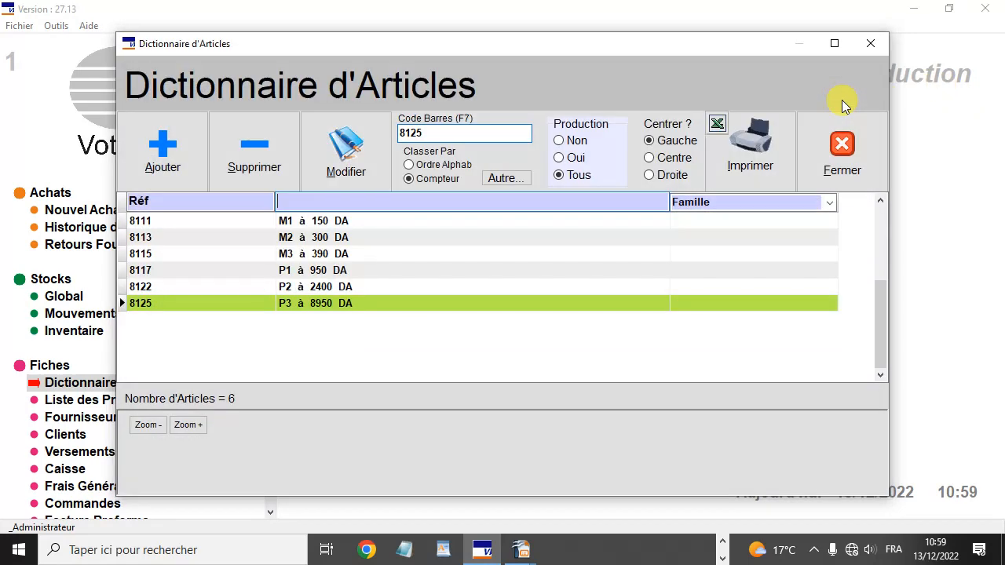
In P1's production composition, set the quantity of material M1 to 0.1 kg and close the composition.
{"action": "double_click", "coordinate": [282, 272]}
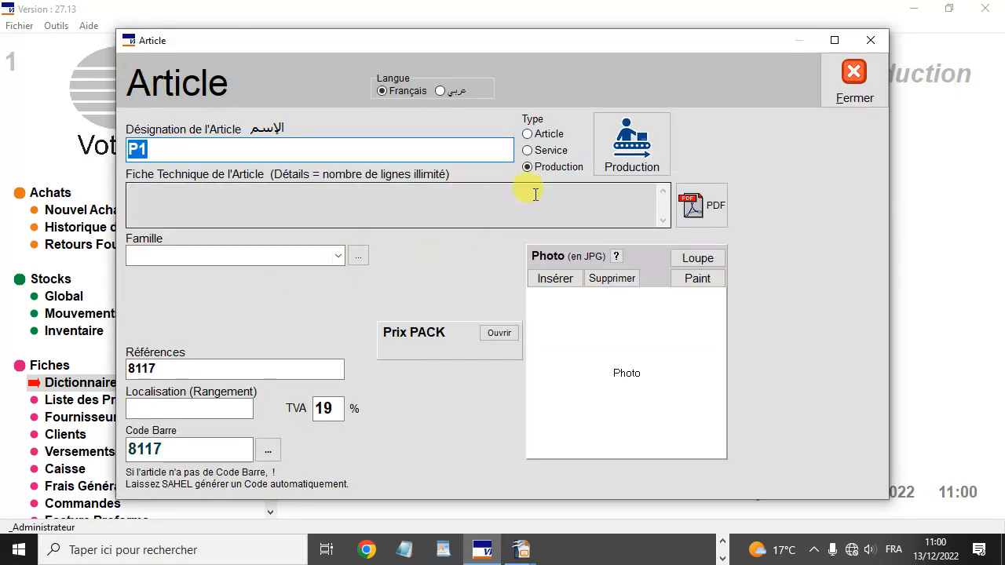
{"action": "left_click", "coordinate": [629, 153]}
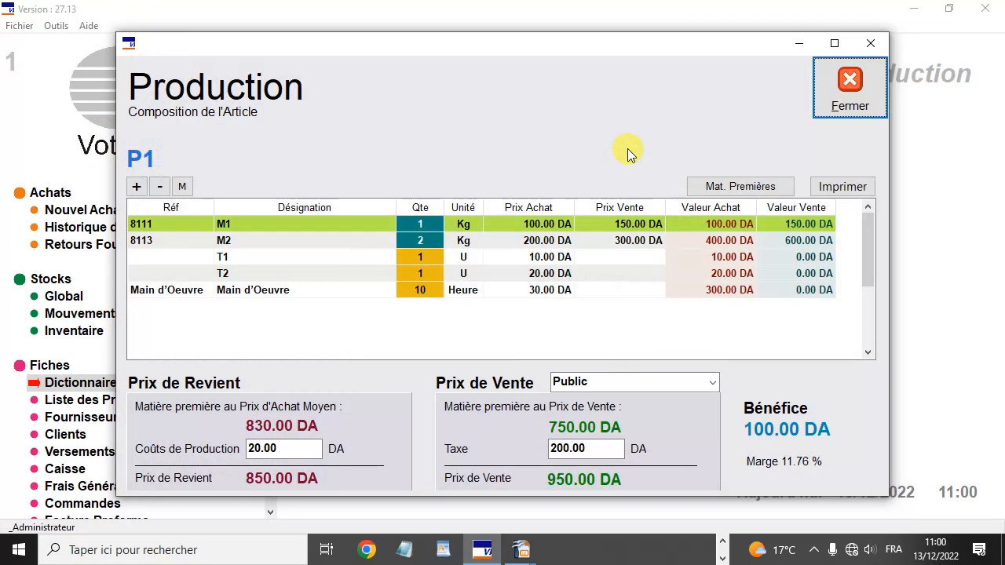
{"action": "left_click", "coordinate": [424, 226]}
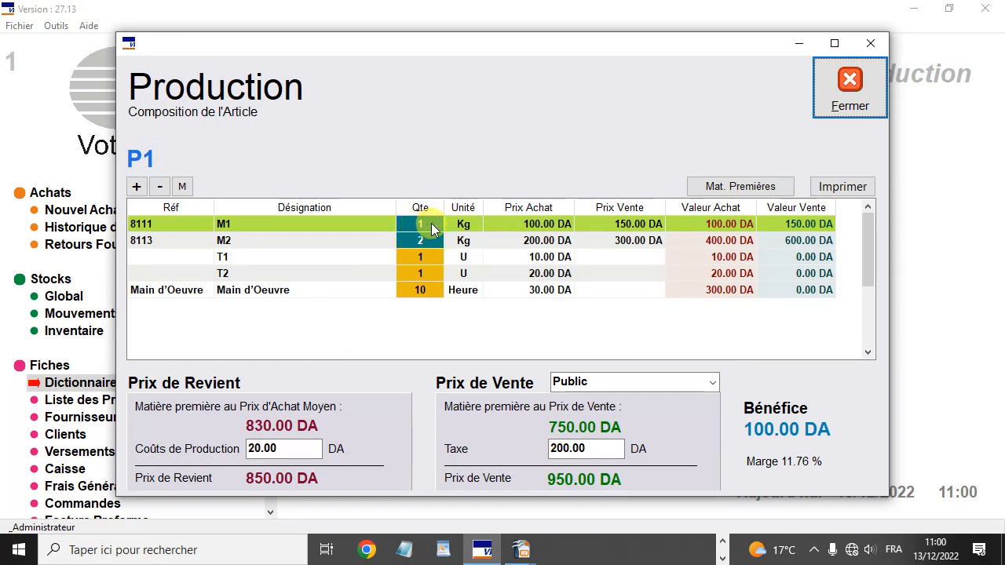
{"action": "left_click", "coordinate": [423, 228]}
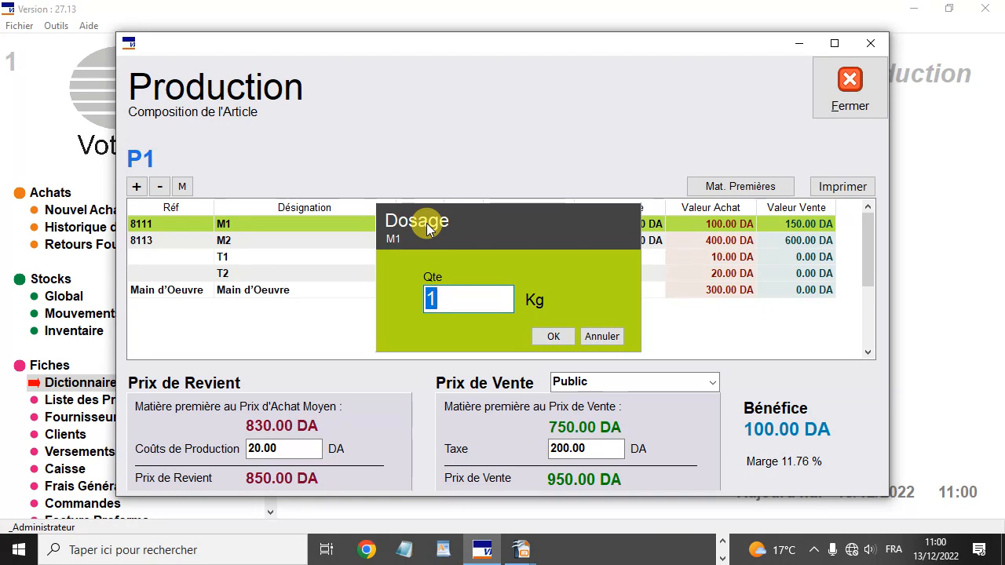
{"action": "left_click_drag", "start_coordinate": [426, 223], "coordinate": [523, 314]}
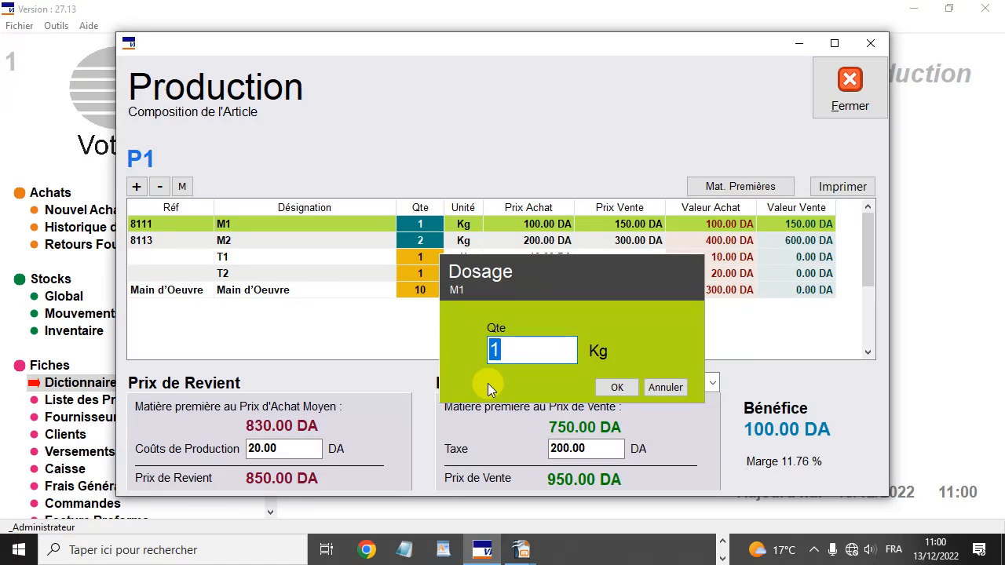
{"action": "type", "text": "0.1"}
{"action": "left_click", "coordinate": [619, 387]}
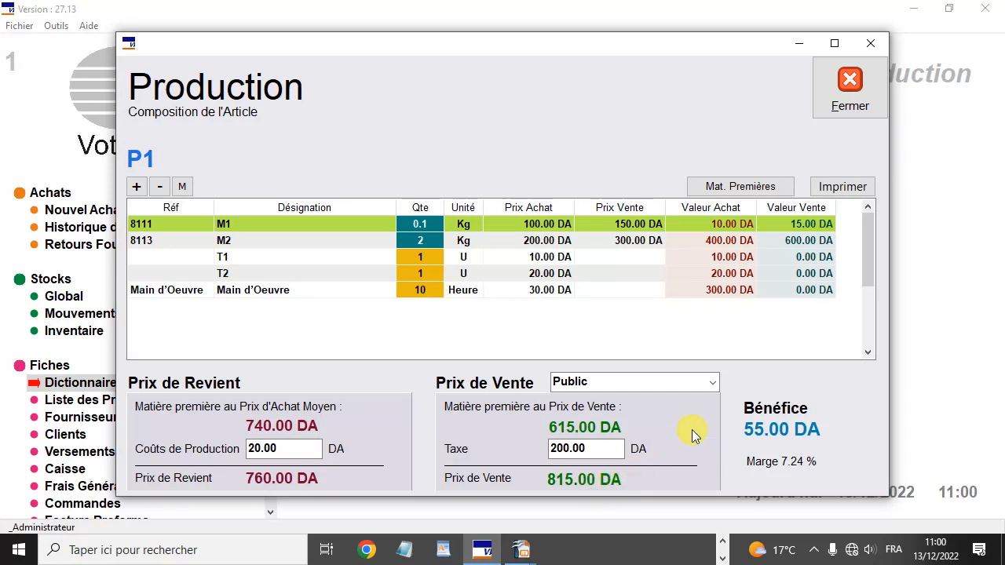
{"action": "left_click", "coordinate": [850, 88]}
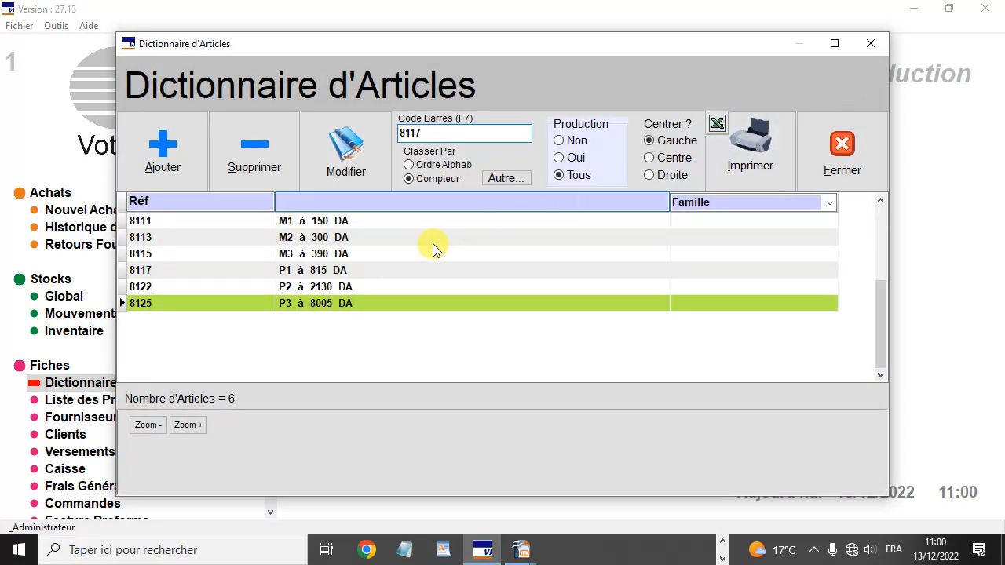
Open P2's production composition, check how its P1 component, cost price, sale price and profit are affected, and close it.
{"action": "double_click", "coordinate": [313, 285]}
{"action": "left_click", "coordinate": [636, 154]}
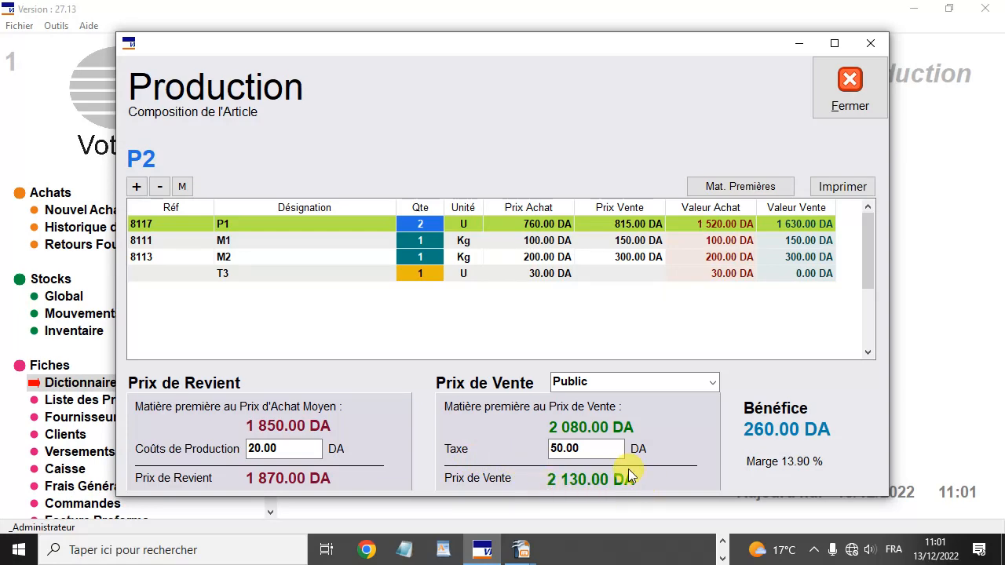
{"action": "left_click", "coordinate": [848, 74]}
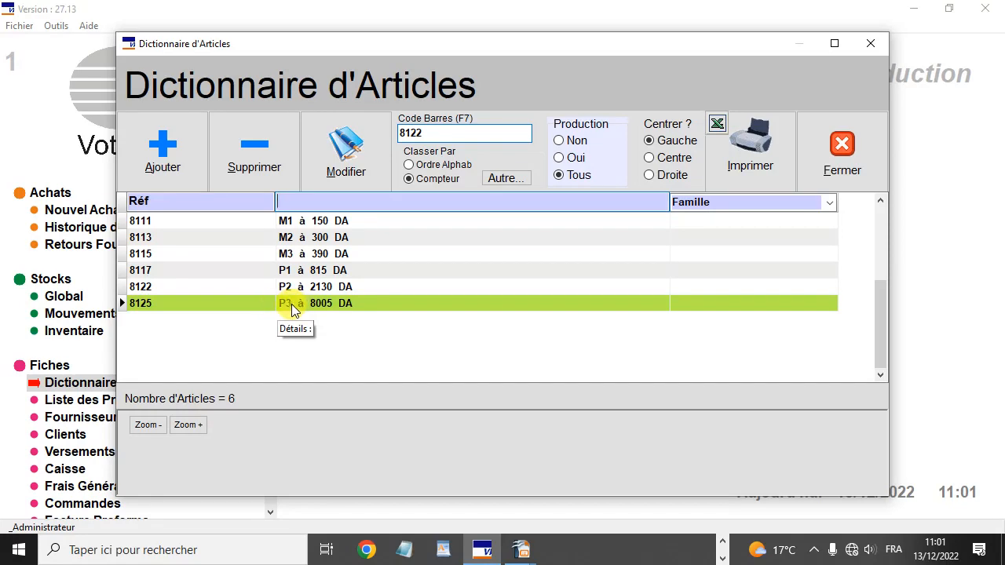
In P3's production composition, check the P1 component and profit, set the sale price tax to 900 DA, and close the composition.
{"action": "double_click", "coordinate": [291, 309]}
{"action": "left_click", "coordinate": [621, 168]}
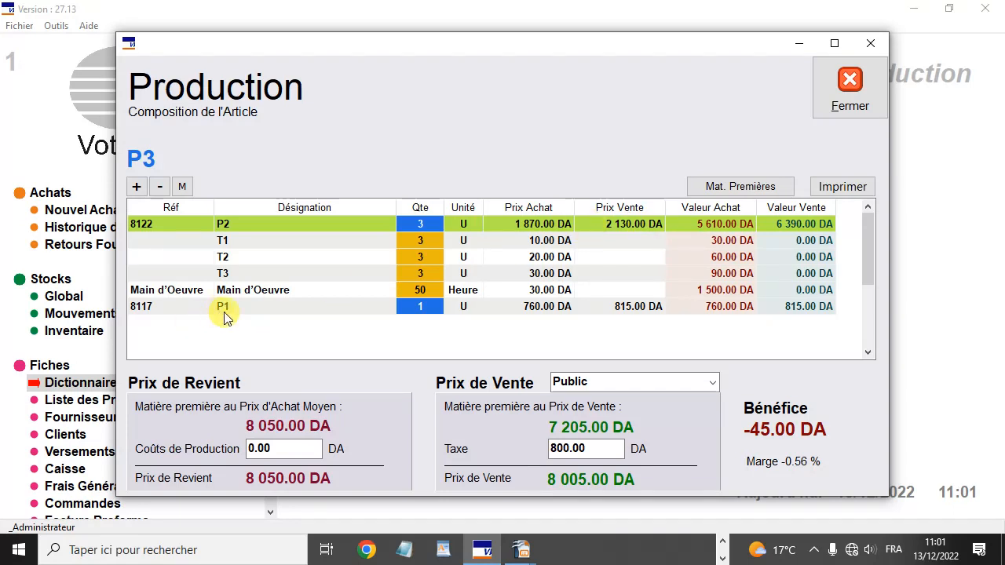
{"action": "left_click", "coordinate": [520, 311]}
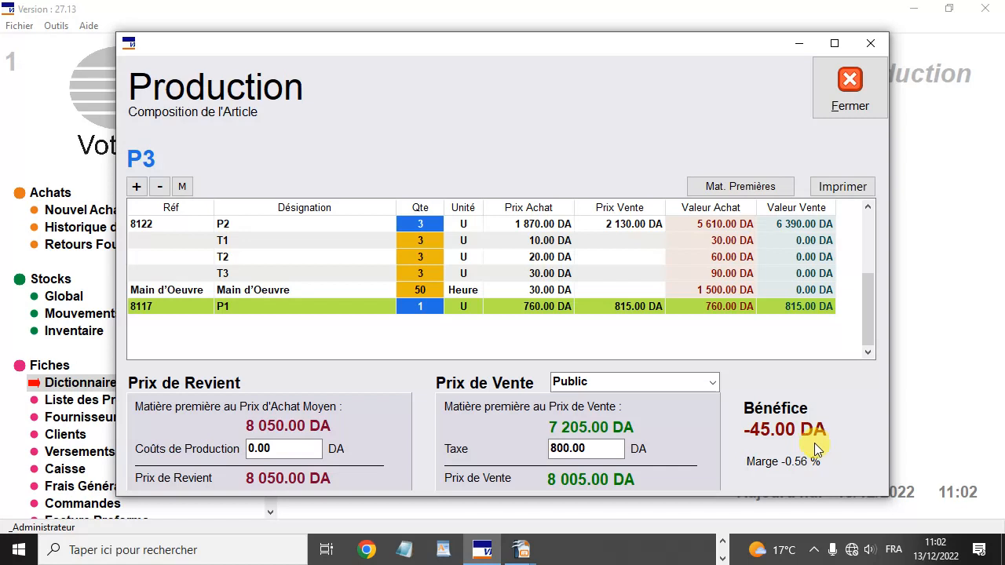
{"action": "left_click_drag", "start_coordinate": [603, 448], "coordinate": [552, 449]}
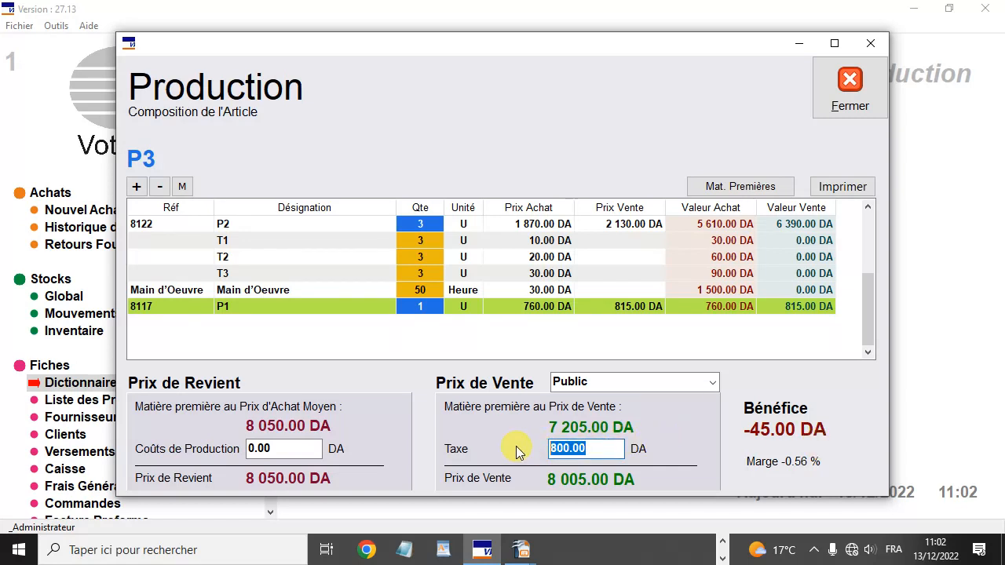
{"action": "type", "text": "900"}
{"action": "key", "text": "Return"}
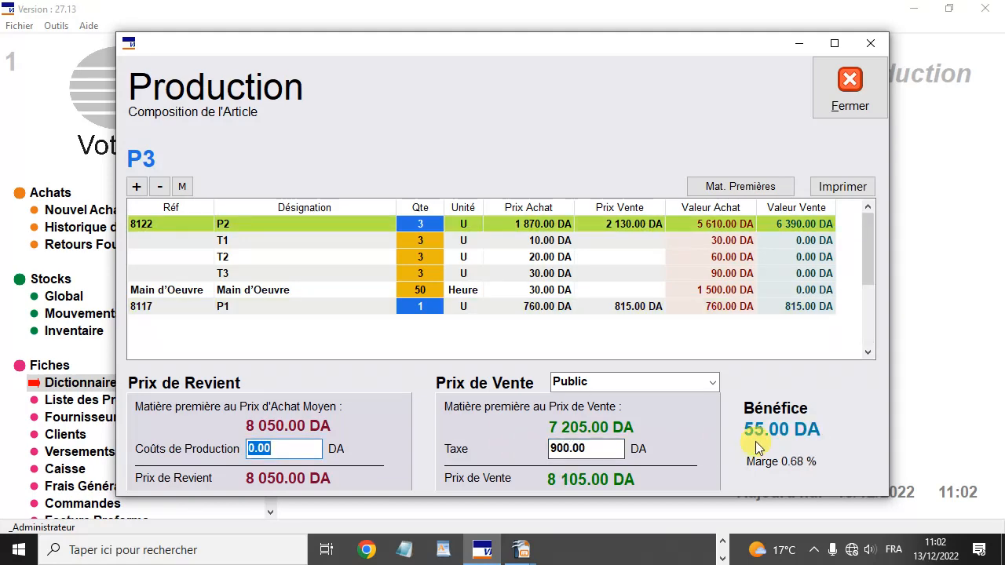
{"action": "left_click", "coordinate": [850, 104]}
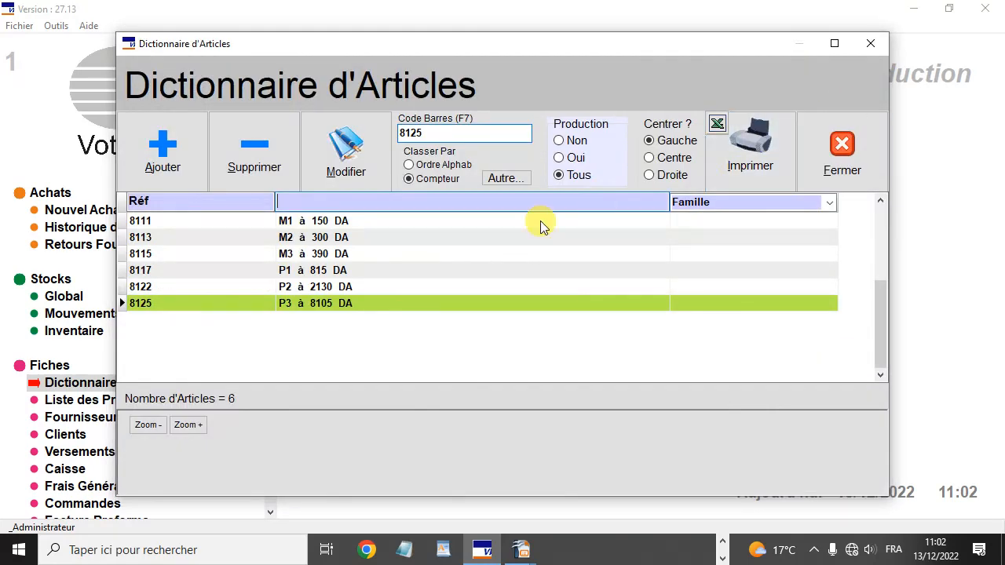
Recheck P2's composition prices and profit, and close the article dictionary.
{"action": "double_click", "coordinate": [338, 285]}
{"action": "left_click", "coordinate": [655, 145]}
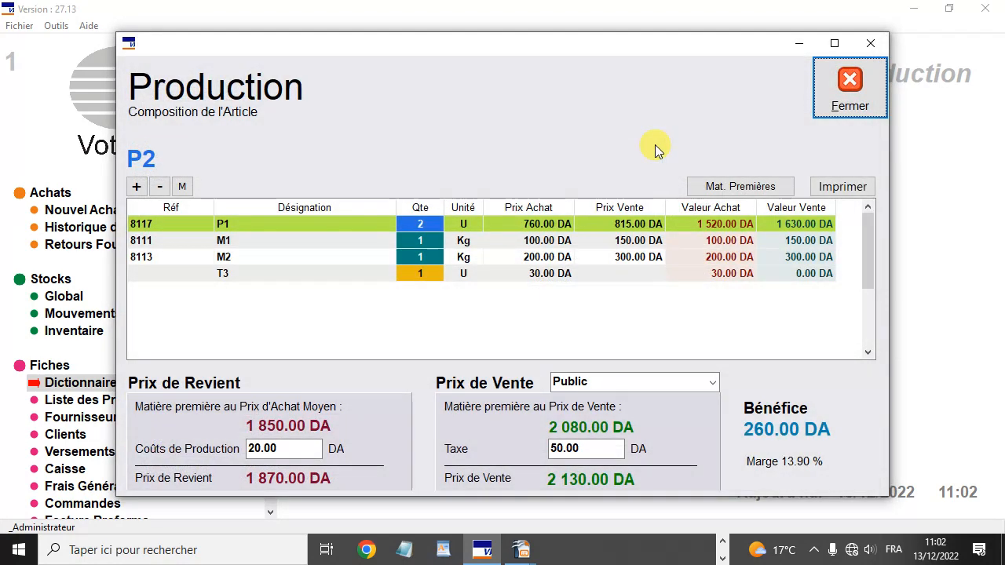
{"action": "left_click", "coordinate": [850, 96]}
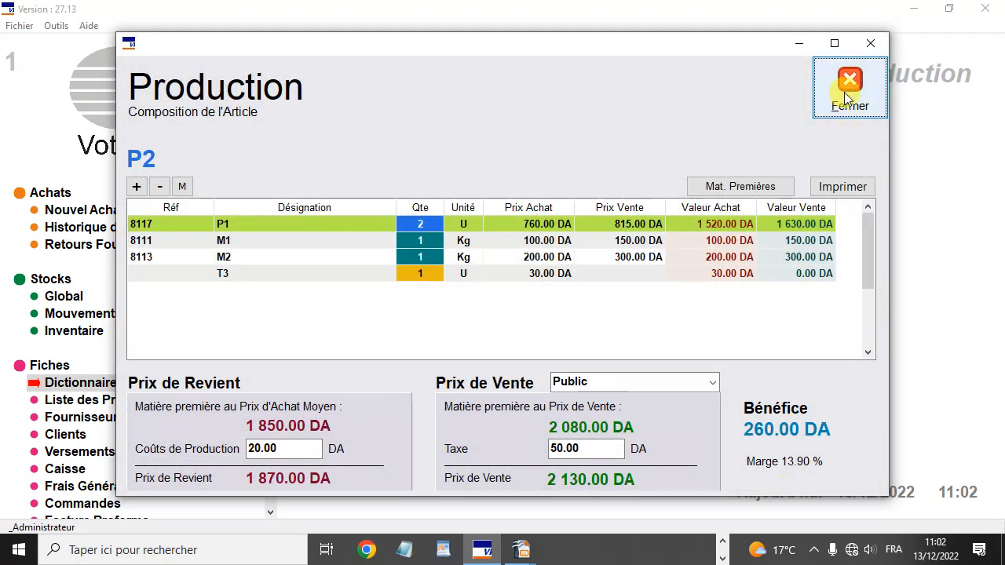
{"action": "left_click", "coordinate": [841, 149]}
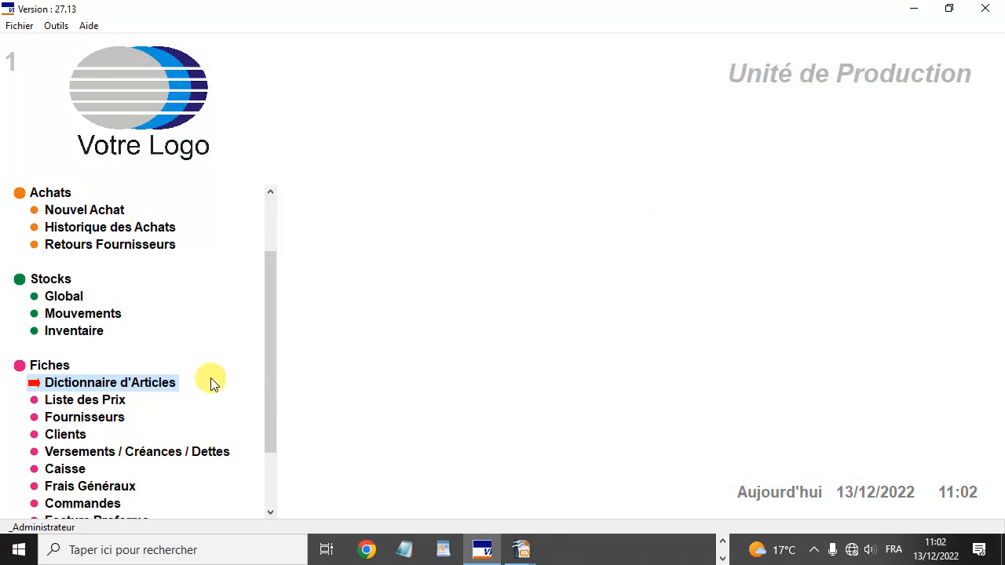
Reopen the article dictionary, compare the sale prices listed for P1, P2 and P3, and close the dictionary.
{"action": "left_click", "coordinate": [132, 382]}
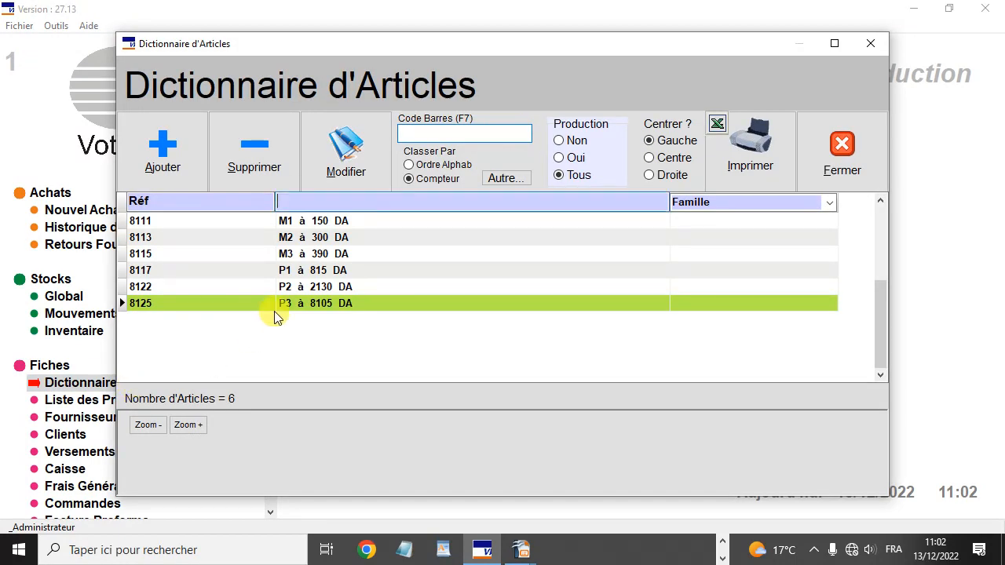
{"action": "left_click", "coordinate": [305, 271]}
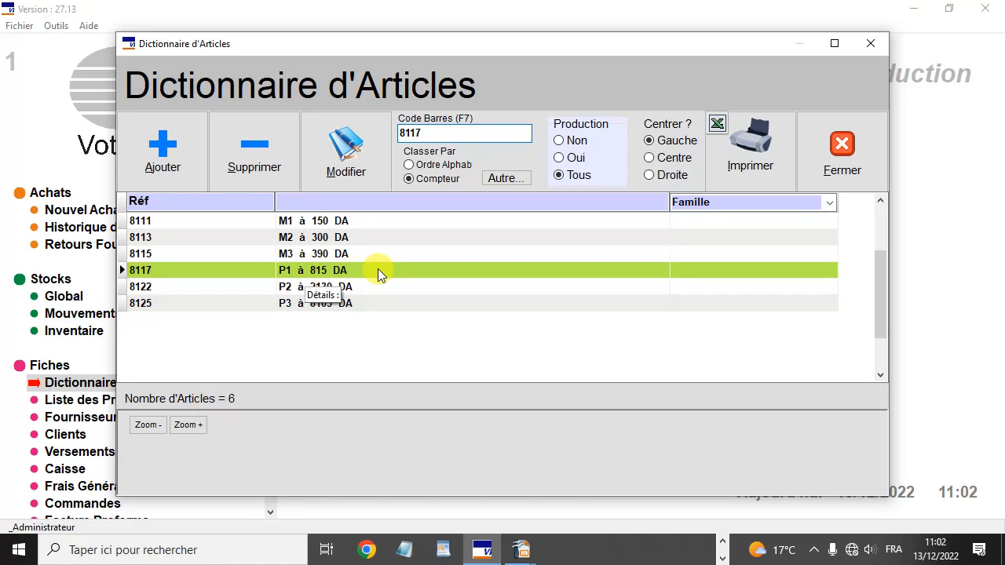
{"action": "left_click", "coordinate": [266, 287]}
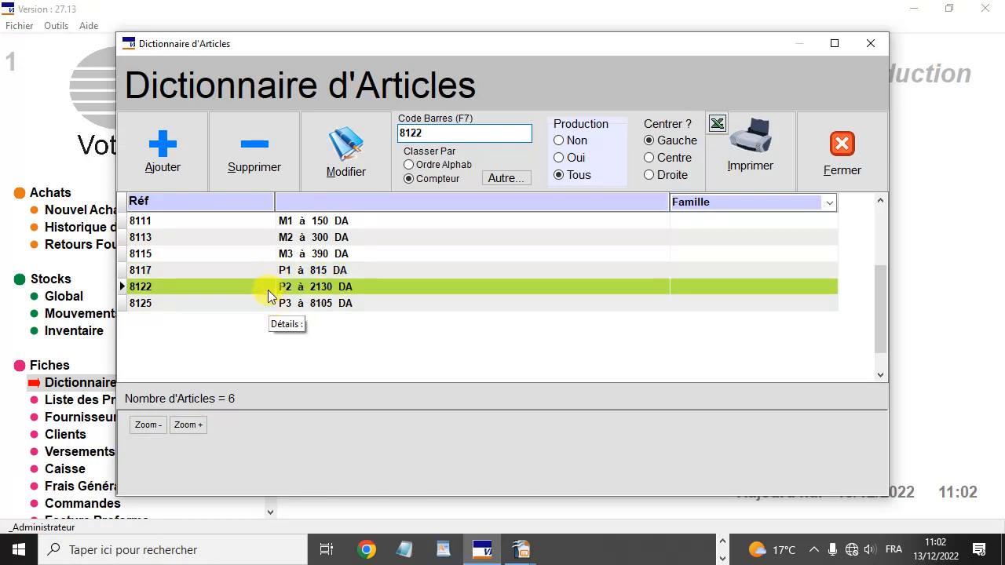
{"action": "left_click", "coordinate": [266, 304]}
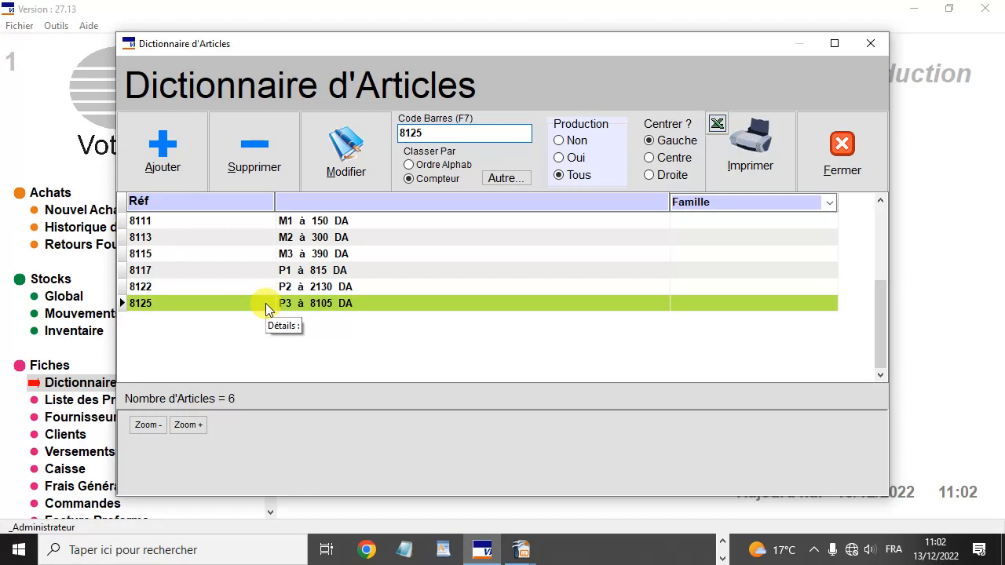
{"action": "left_click", "coordinate": [292, 287]}
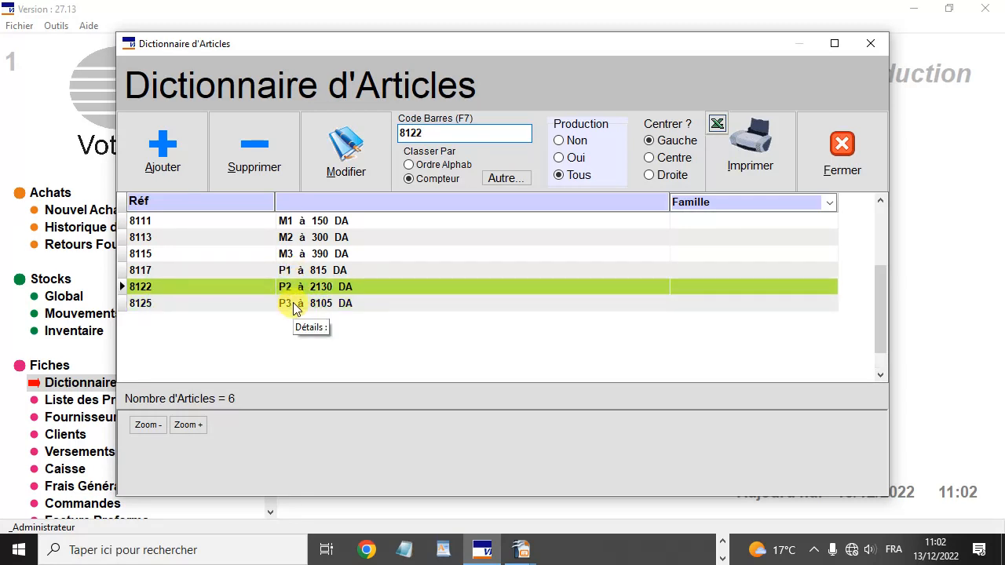
{"action": "left_click", "coordinate": [293, 303]}
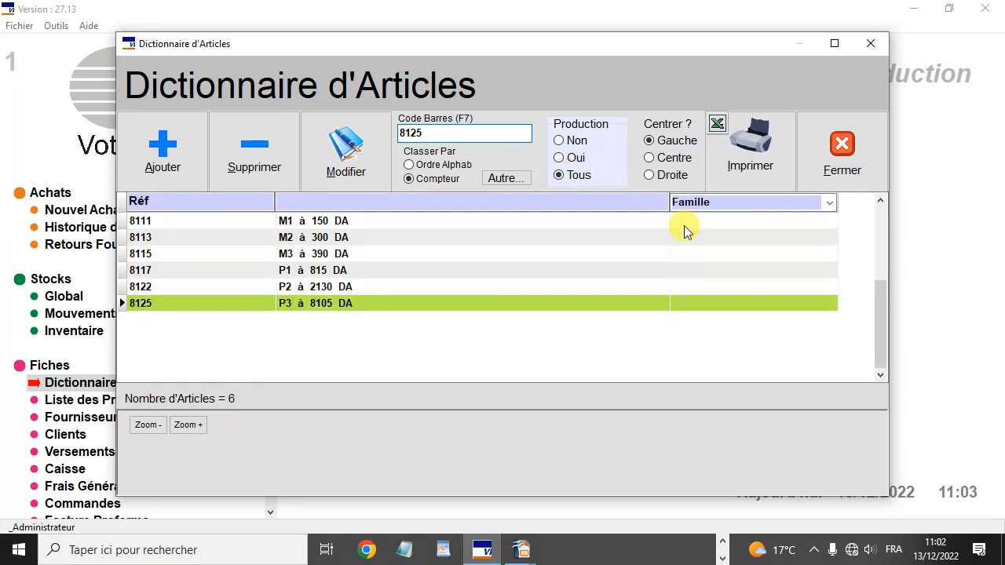
{"action": "left_click", "coordinate": [841, 160]}
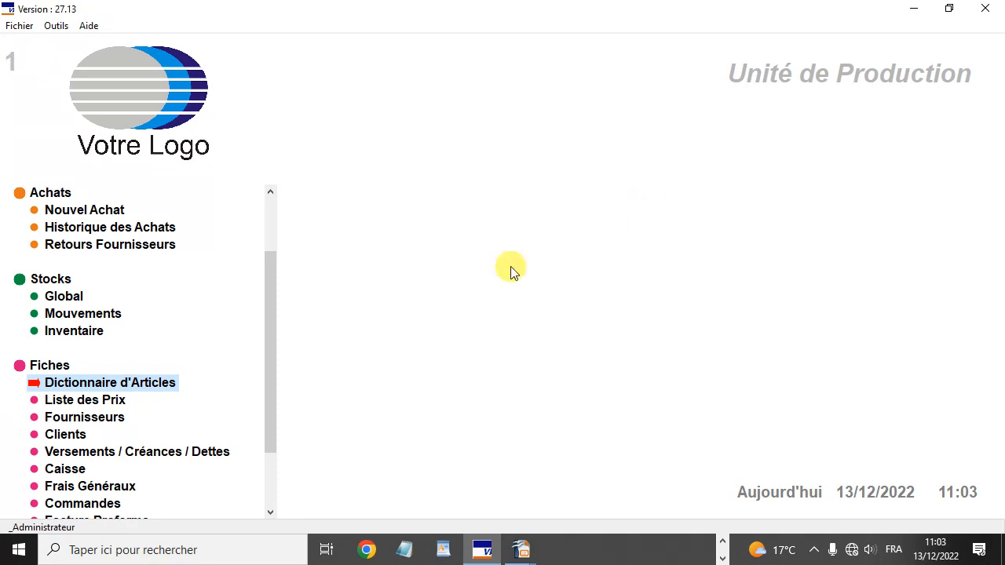
Review the M1, M2 and M3 lines in the ALGERIE PROD purchase invoice from the purchase history, and close it without recording a payment.
{"action": "left_click_drag", "start_coordinate": [268, 341], "coordinate": [269, 316]}
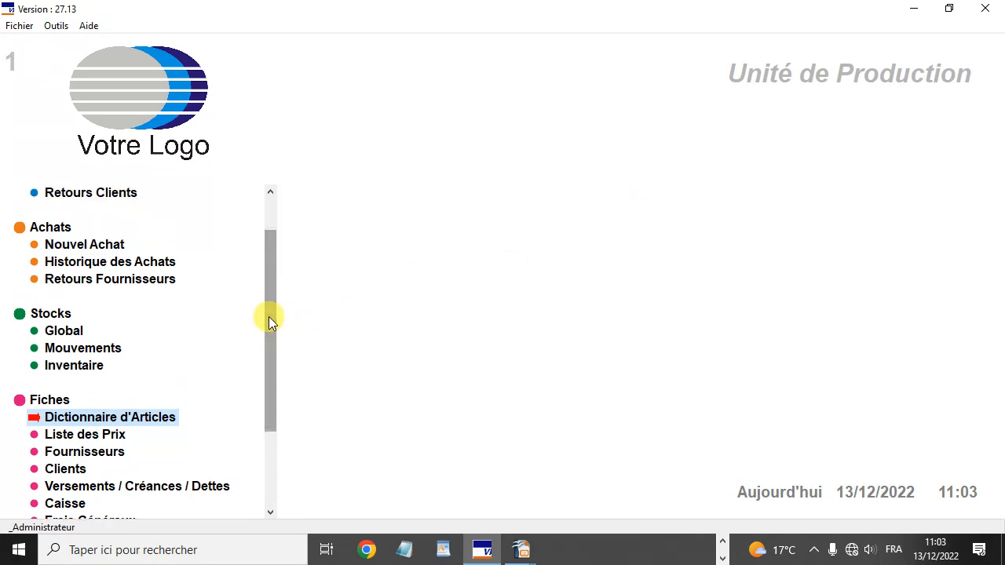
{"action": "left_click", "coordinate": [161, 262]}
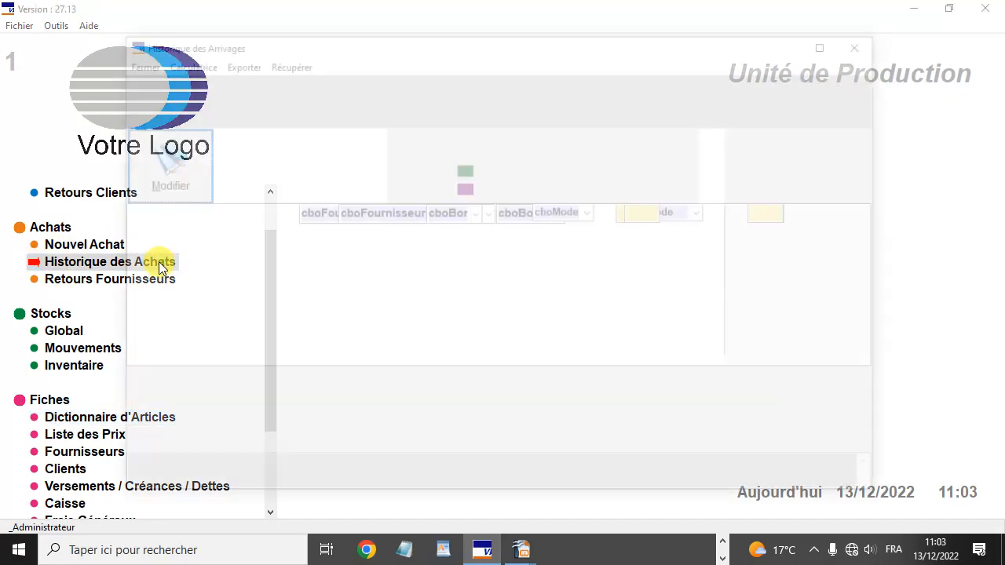
{"action": "double_click", "coordinate": [429, 232]}
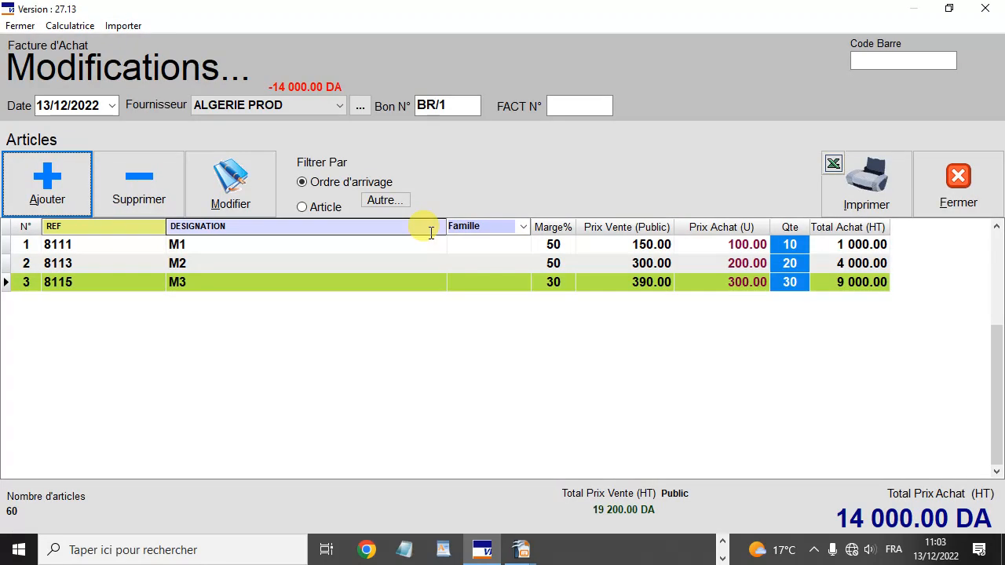
{"action": "left_click", "coordinate": [415, 244]}
{"action": "left_click", "coordinate": [414, 261]}
{"action": "left_click", "coordinate": [416, 284]}
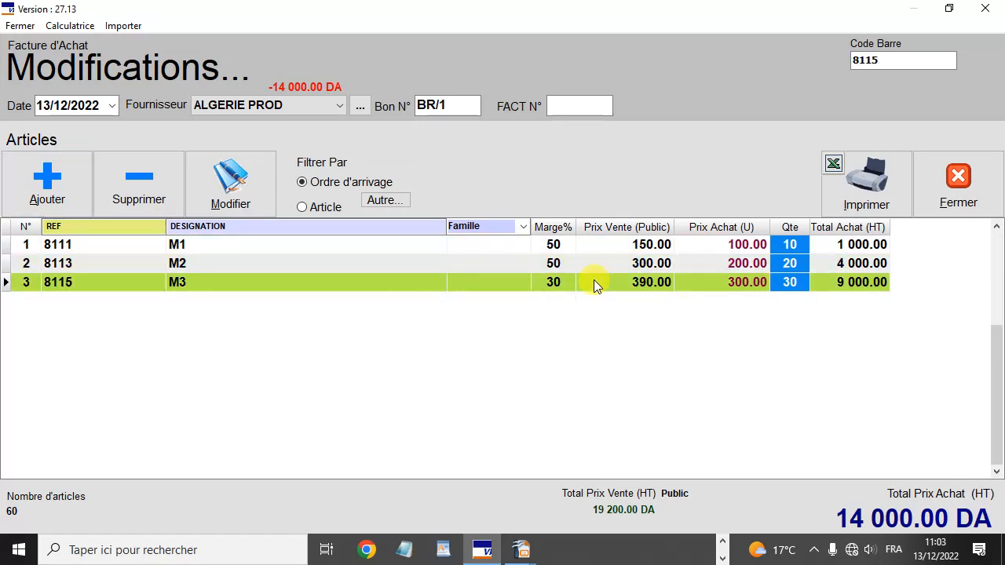
{"action": "left_click", "coordinate": [968, 183]}
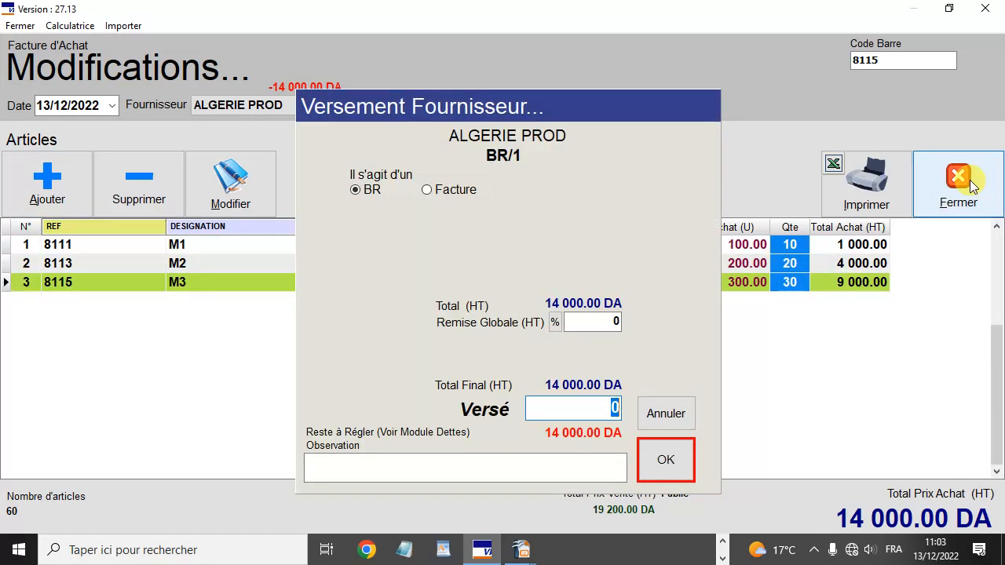
{"action": "left_click", "coordinate": [672, 415]}
{"action": "left_click", "coordinate": [844, 182]}
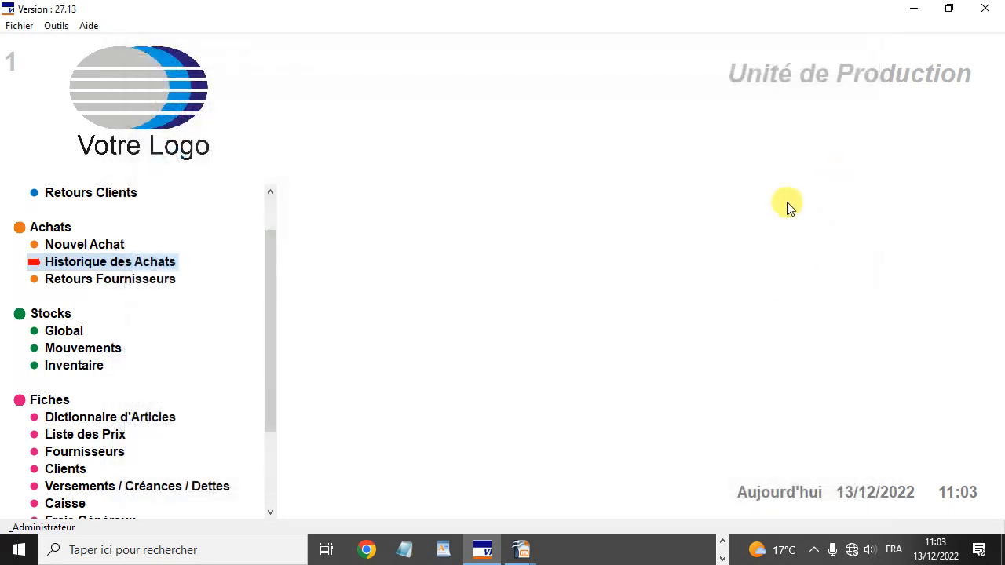
Review P3's production composition from the article dictionary, and close both the composition and the dictionary.
{"action": "left_click", "coordinate": [147, 420]}
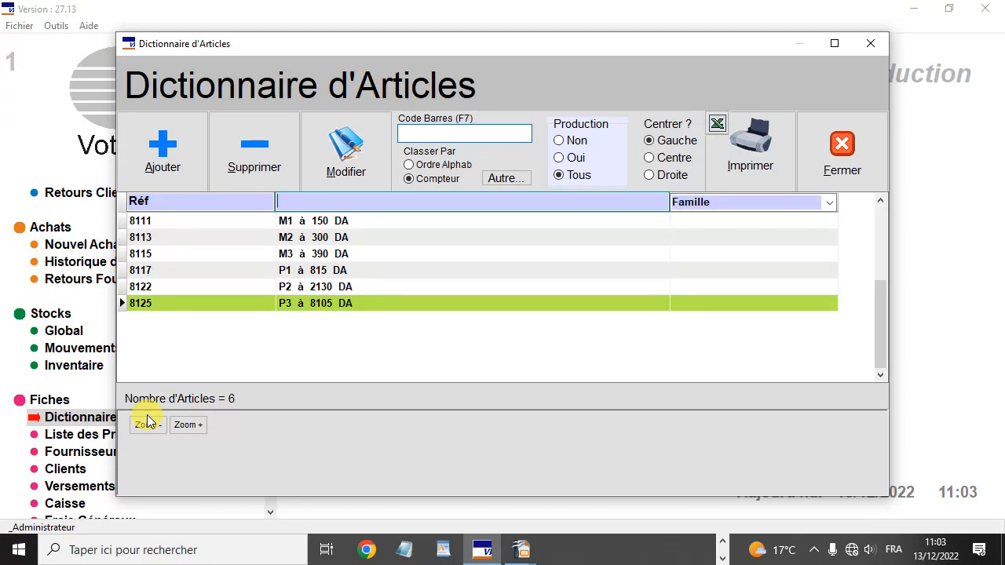
{"action": "left_click", "coordinate": [289, 270]}
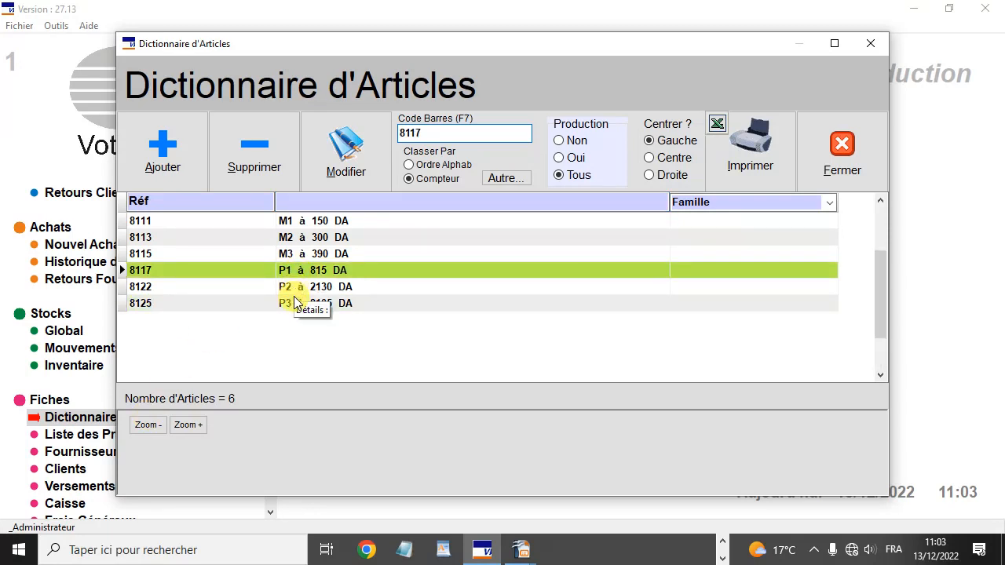
{"action": "double_click", "coordinate": [297, 305]}
{"action": "left_click", "coordinate": [652, 146]}
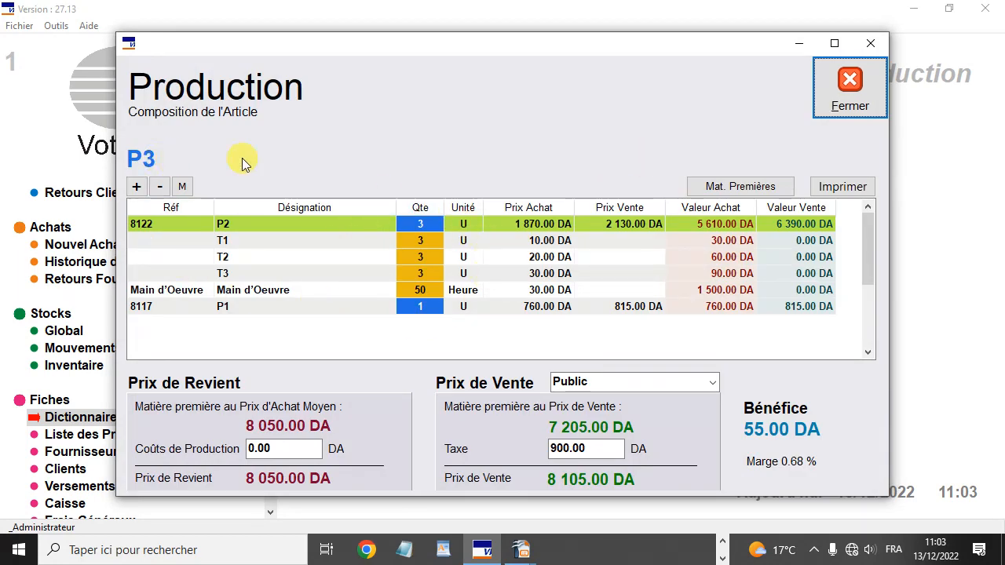
{"action": "left_click", "coordinate": [853, 103]}
{"action": "left_click", "coordinate": [839, 155]}
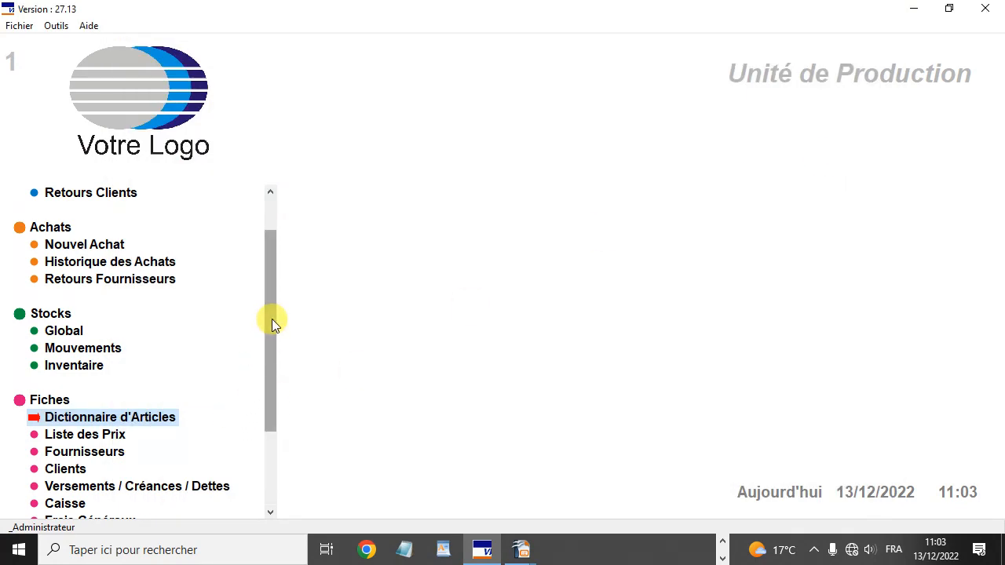
Review the quantities of raw materials M1, M2 and M3 in the global stock list.
{"action": "left_click_drag", "start_coordinate": [272, 319], "coordinate": [274, 392]}
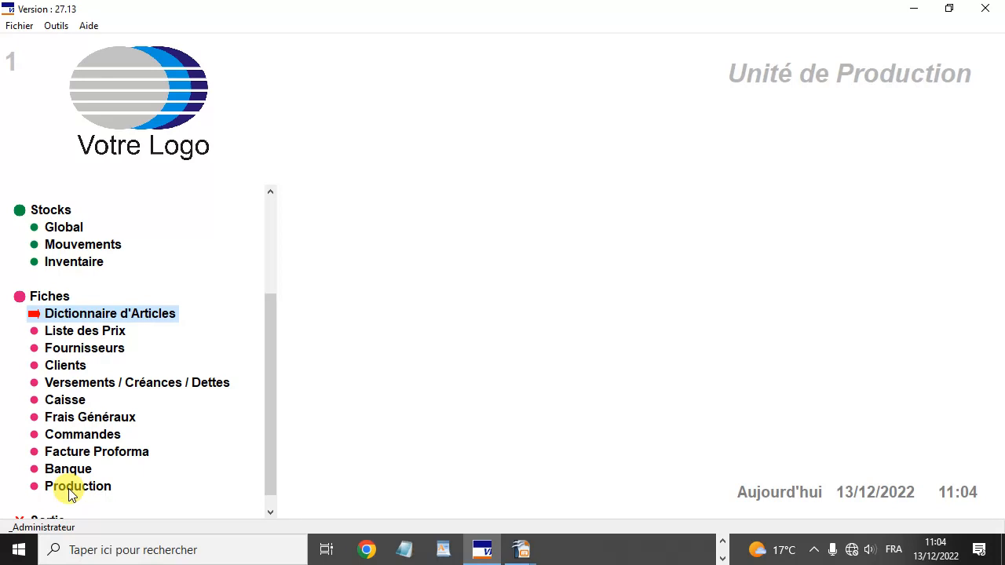
{"action": "left_click_drag", "start_coordinate": [271, 393], "coordinate": [269, 365]}
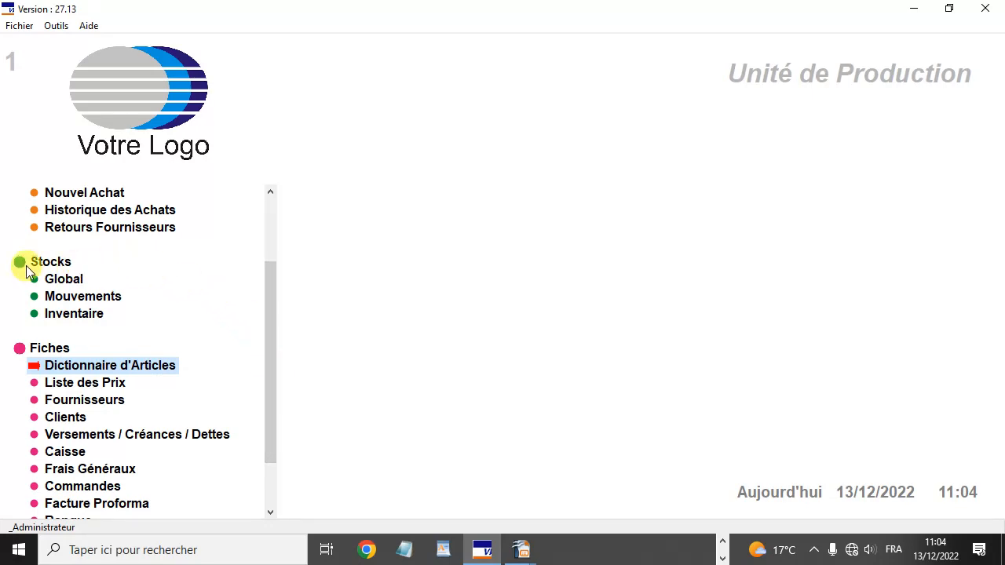
{"action": "left_click", "coordinate": [69, 281]}
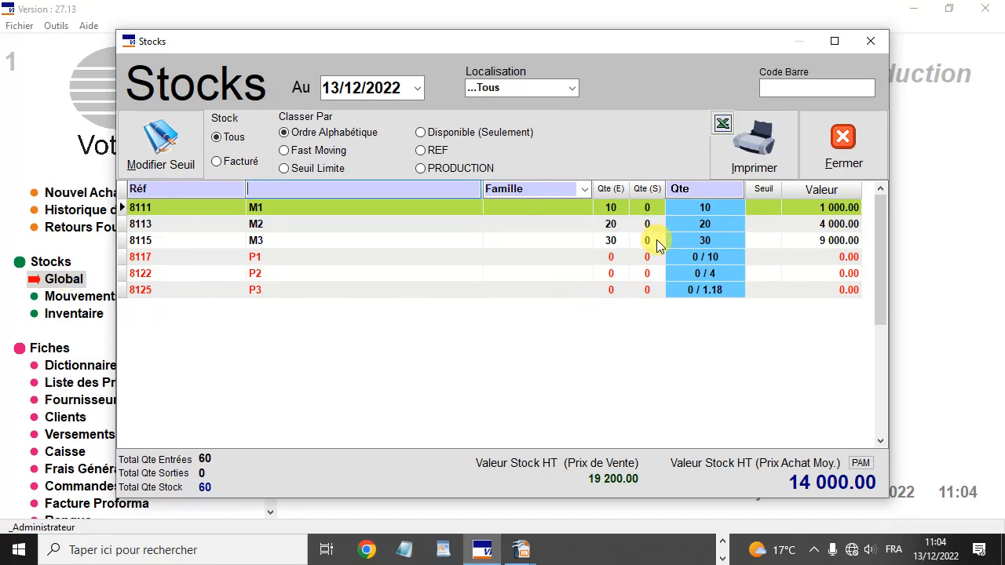
{"action": "left_click", "coordinate": [723, 208]}
{"action": "left_click", "coordinate": [722, 225]}
{"action": "left_click", "coordinate": [723, 241]}
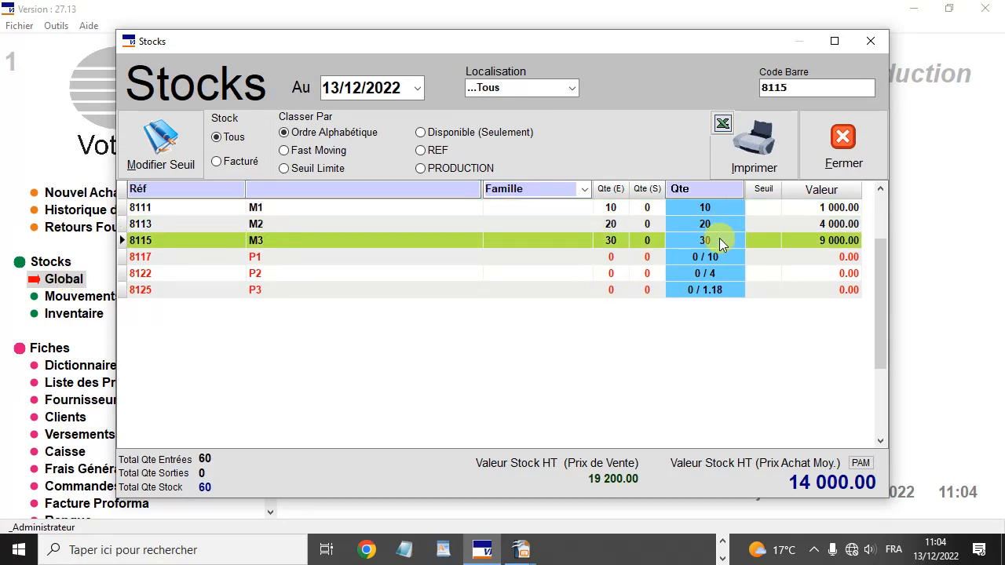
{"action": "left_click", "coordinate": [283, 208]}
{"action": "left_click", "coordinate": [284, 224]}
{"action": "left_click", "coordinate": [283, 242]}
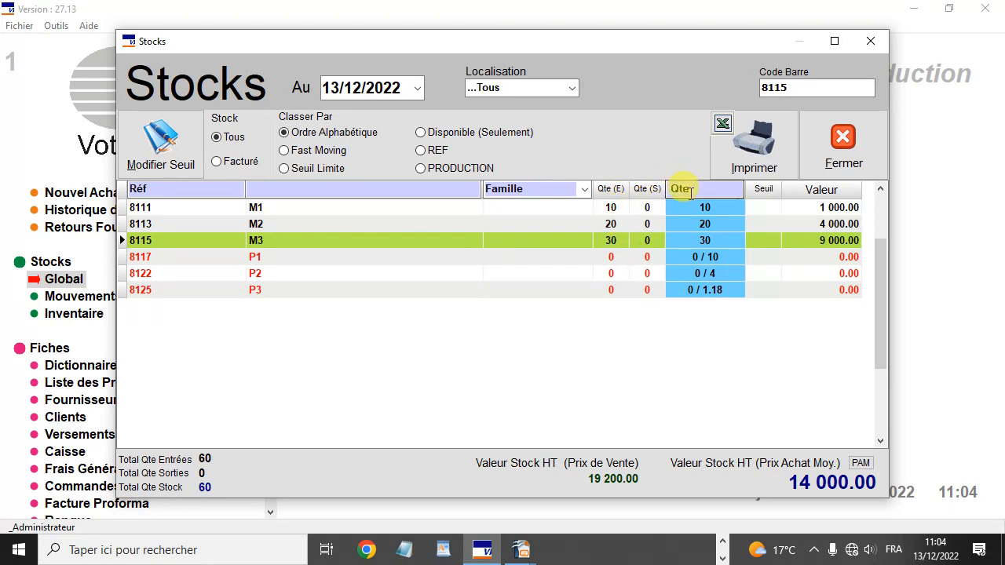
Check the available and producible quantities of P1, P2 and P3, and close the stock list.
{"action": "left_click", "coordinate": [646, 259]}
{"action": "left_click", "coordinate": [646, 275]}
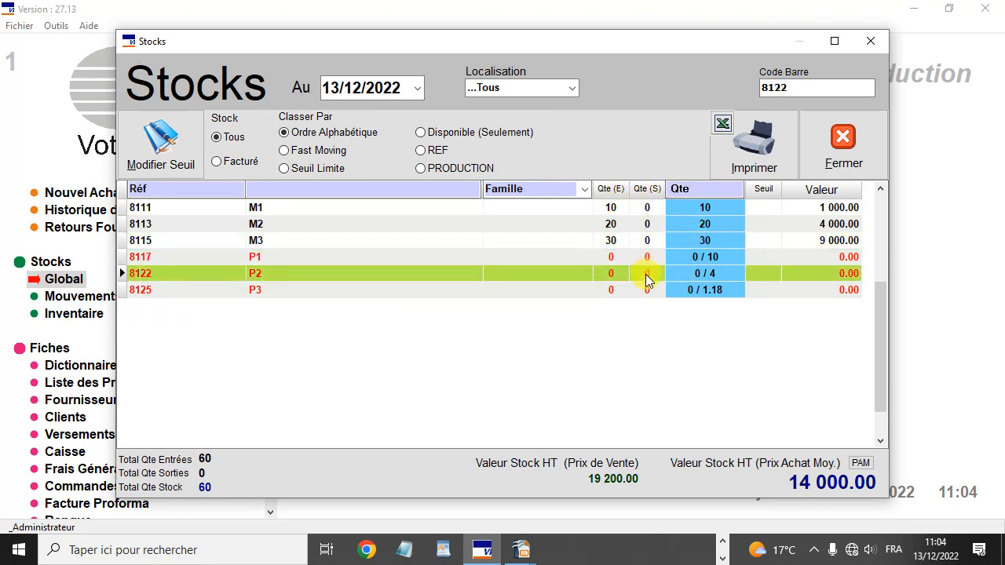
{"action": "left_click", "coordinate": [646, 293]}
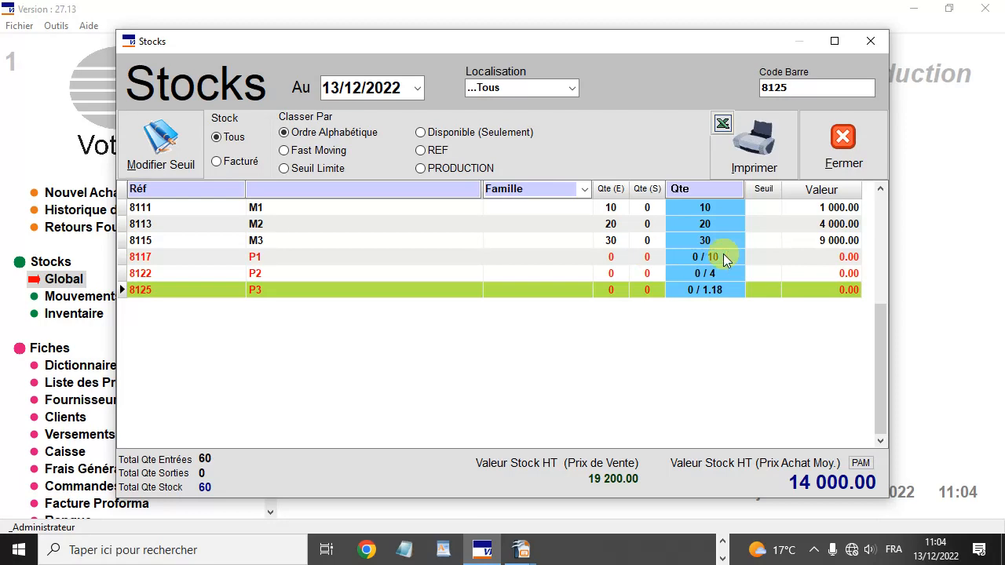
{"action": "left_click", "coordinate": [844, 155]}
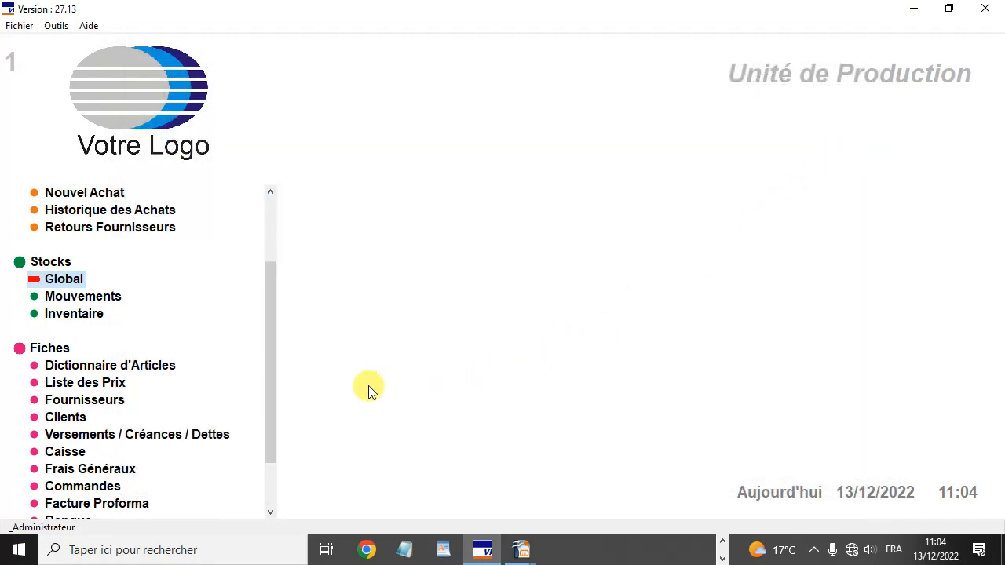
{"action": "left_click_drag", "start_coordinate": [273, 320], "coordinate": [271, 409]}
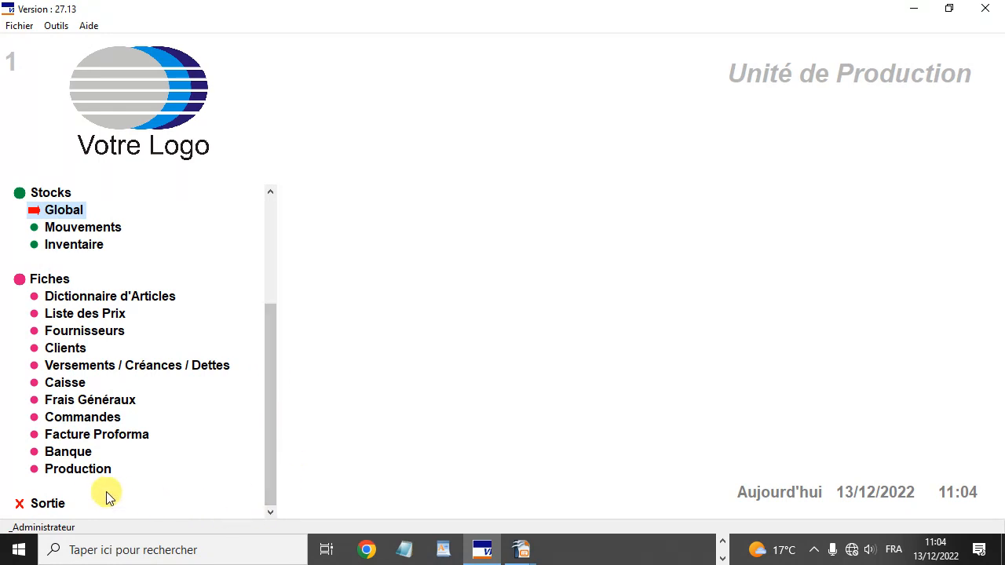
{"action": "left_click", "coordinate": [68, 469]}
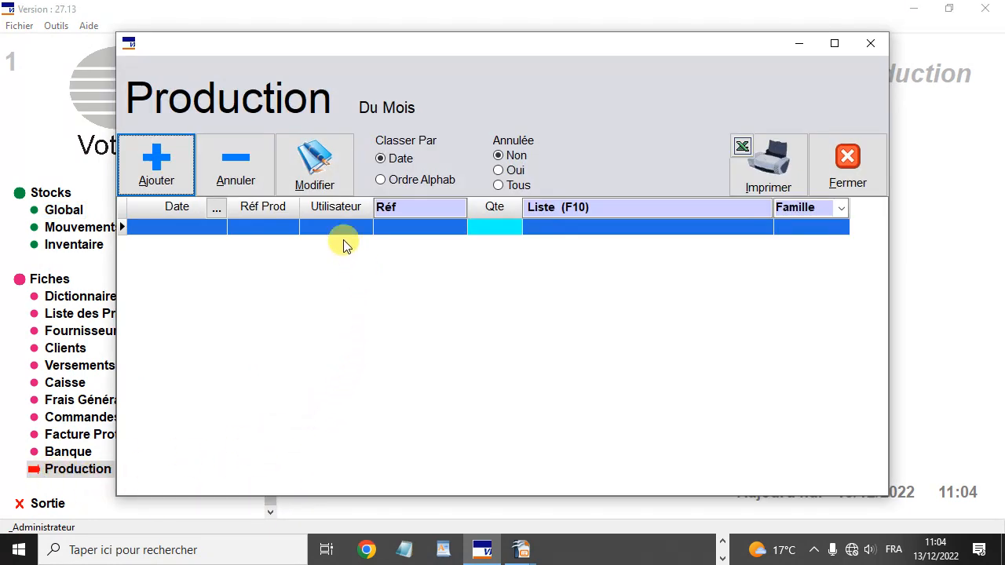
{"action": "left_click", "coordinate": [180, 172]}
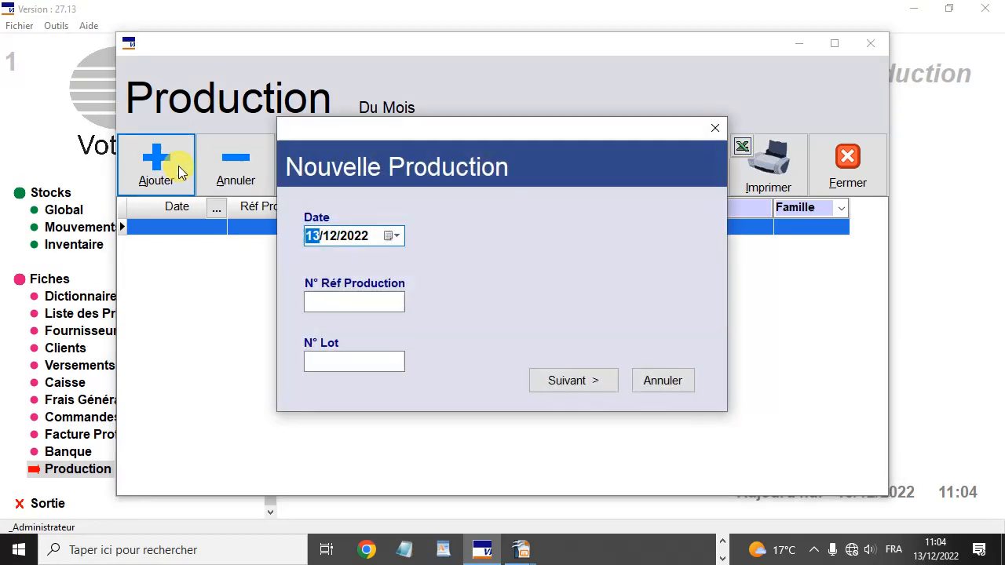
{"action": "left_click", "coordinate": [349, 302]}
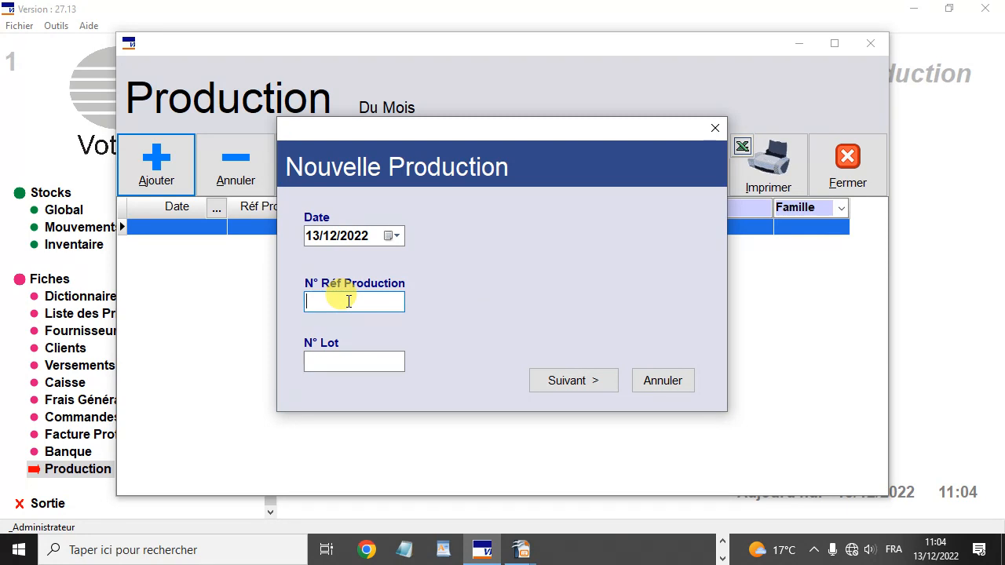
{"action": "type", "text": "R01"}
{"action": "key", "text": "Tab"}
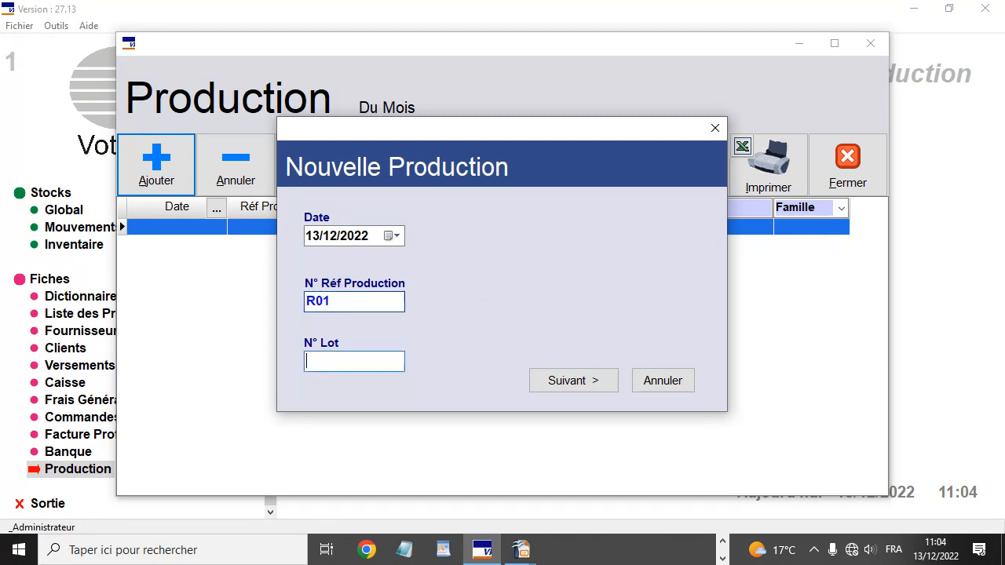
{"action": "type", "text": "0001"}
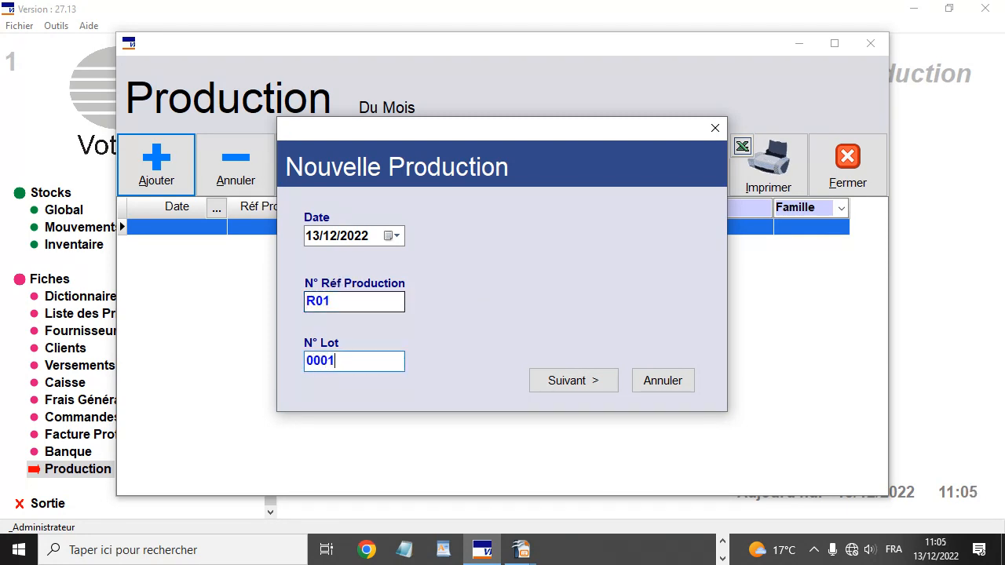
{"action": "left_click", "coordinate": [576, 382]}
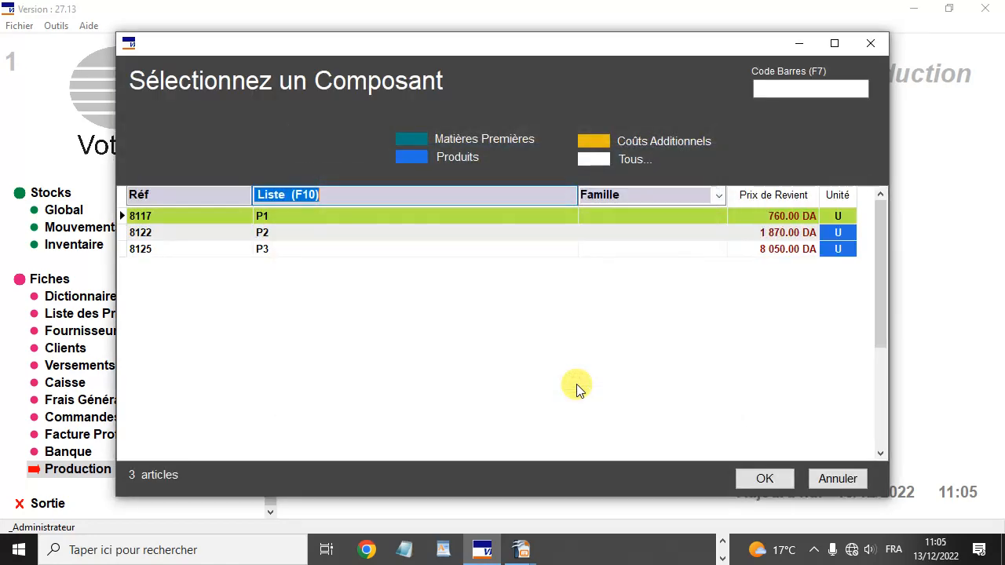
{"action": "double_click", "coordinate": [355, 219]}
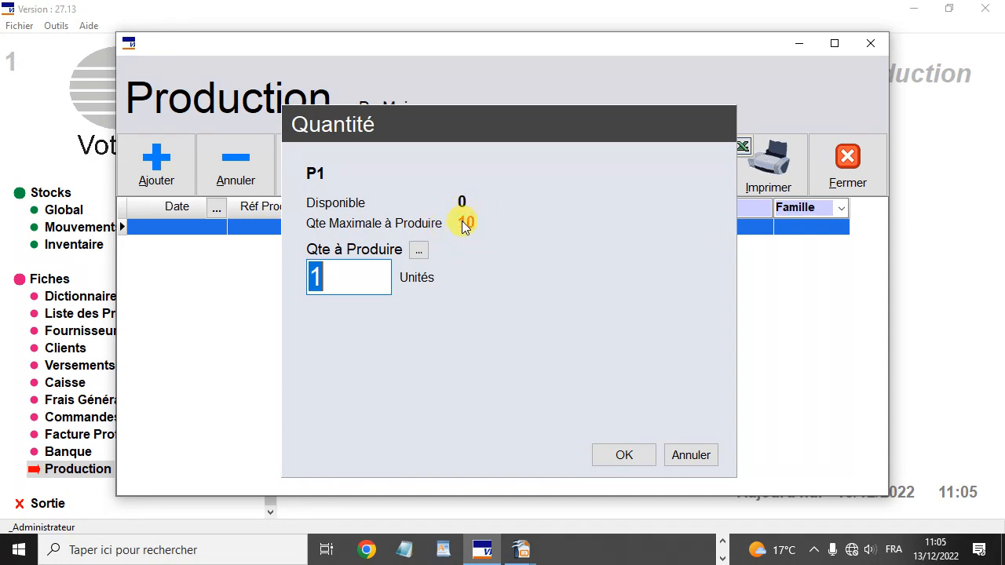
{"action": "left_click", "coordinate": [638, 453]}
{"action": "left_click", "coordinate": [850, 168]}
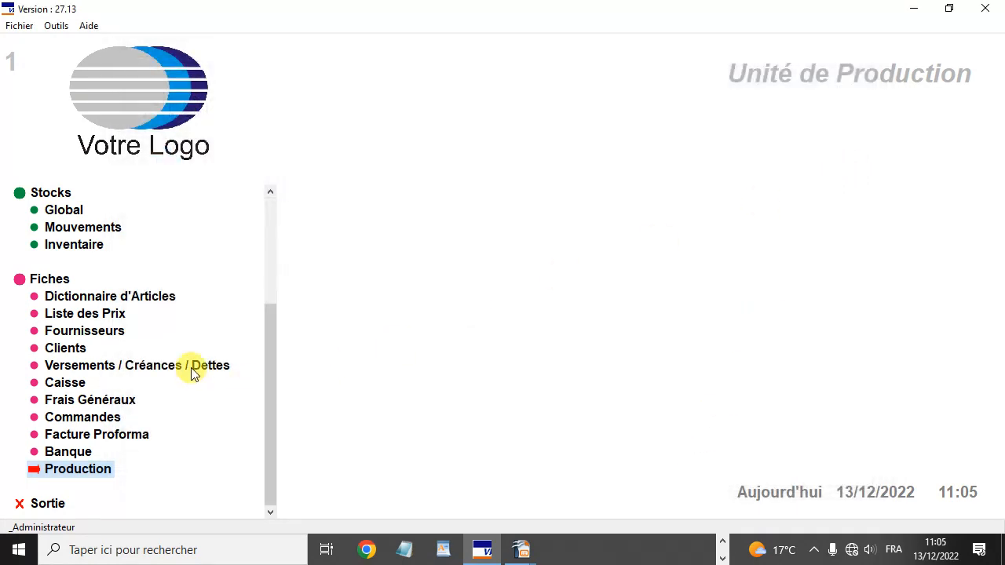
Reopen the global stock list, compare the quantities entered for M1 and M2, and close the list.
{"action": "left_click", "coordinate": [62, 210]}
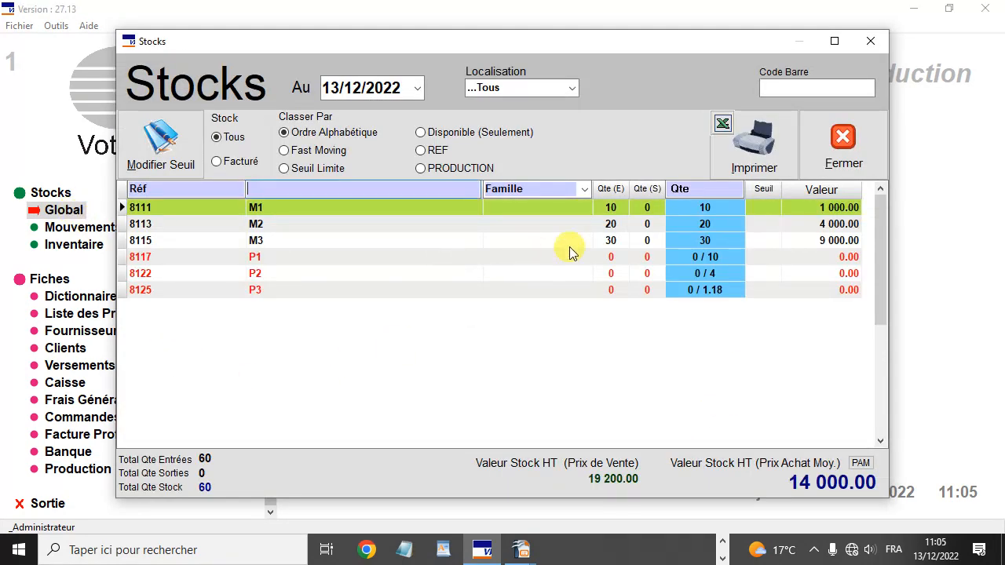
{"action": "left_click", "coordinate": [629, 212]}
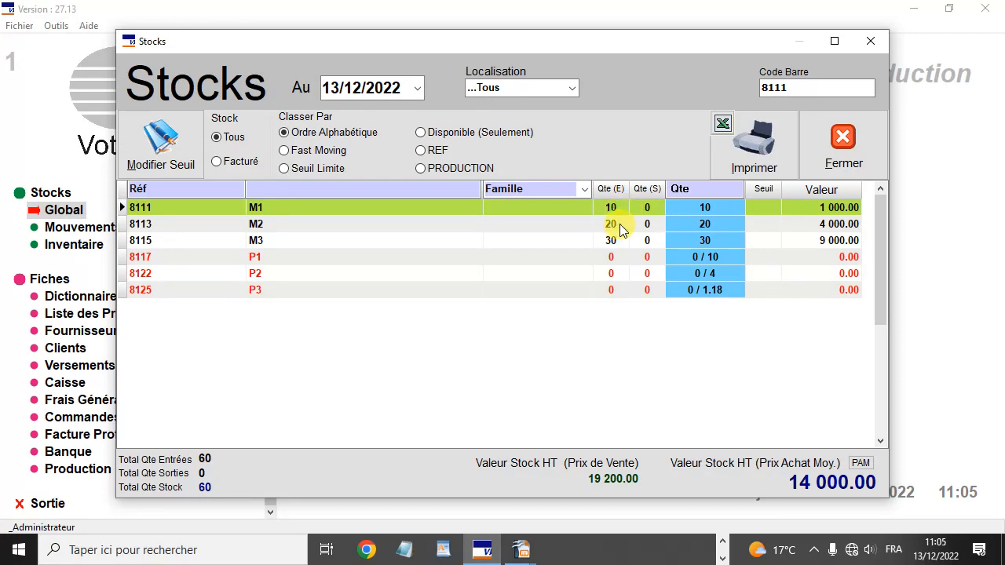
{"action": "left_click", "coordinate": [620, 228]}
{"action": "left_click", "coordinate": [621, 212]}
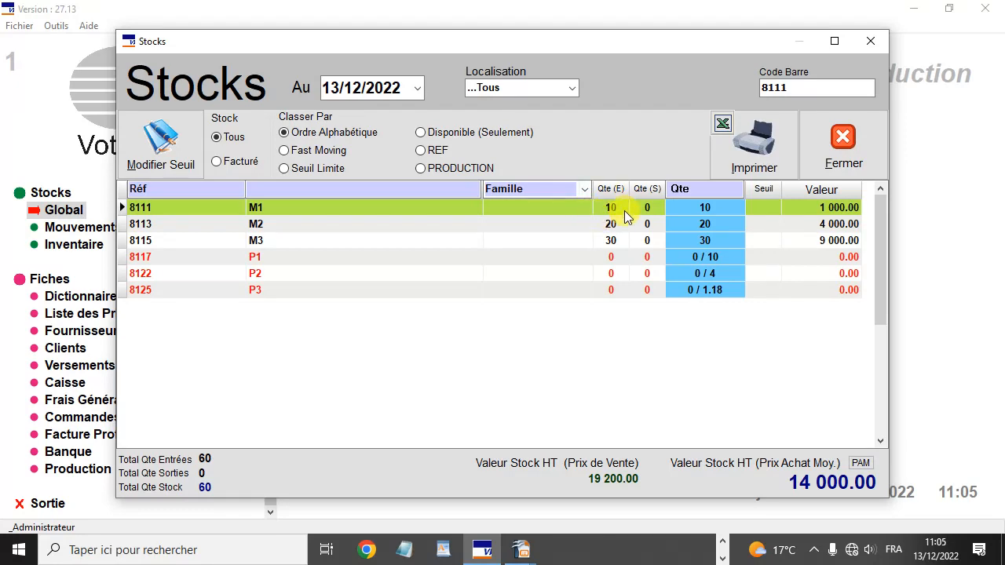
{"action": "key", "text": "Escape"}
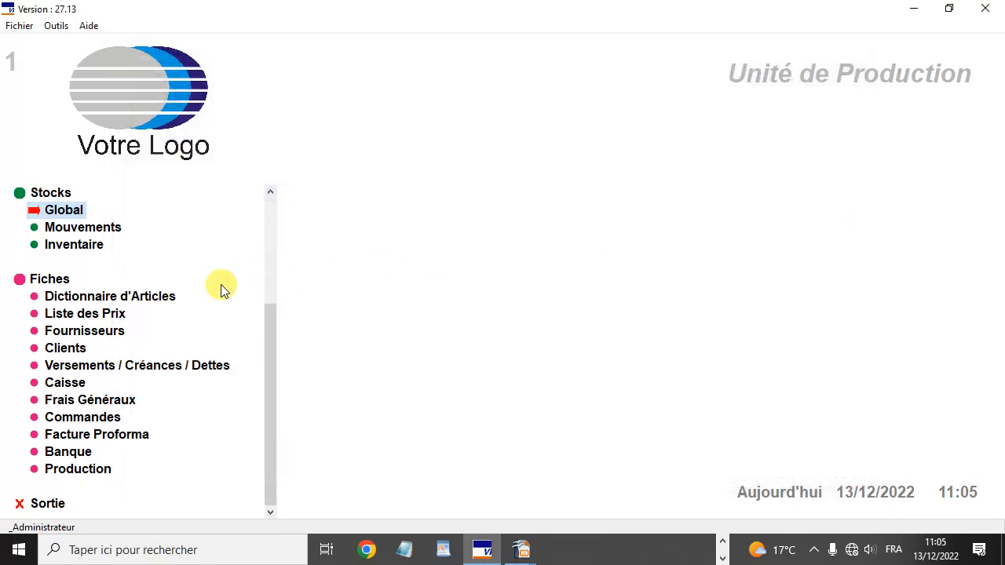
Review the M1 quantity in P1's production composition from the article dictionary, and close everything back to the main screen.
{"action": "left_click", "coordinate": [145, 298]}
{"action": "double_click", "coordinate": [323, 270]}
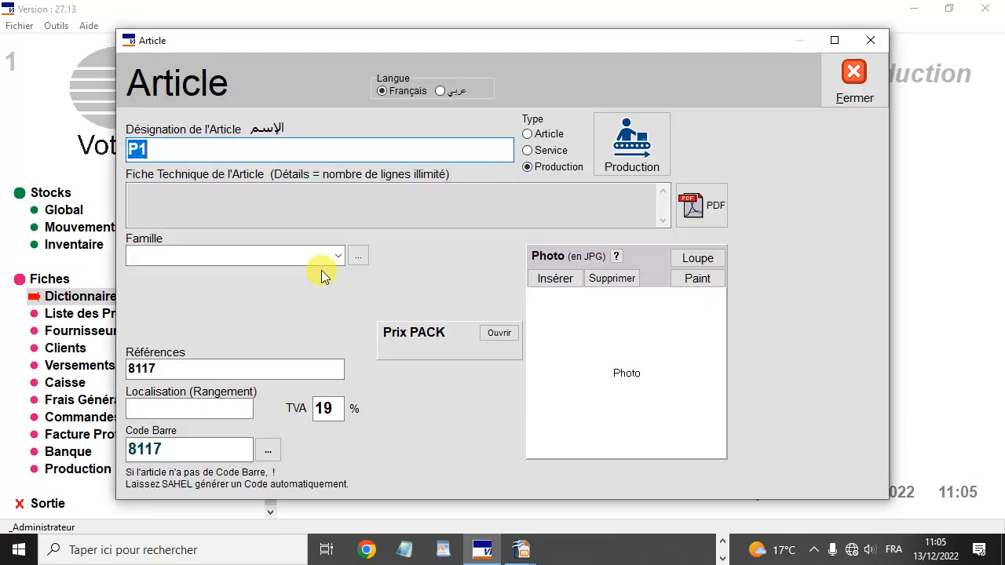
{"action": "left_click", "coordinate": [629, 145]}
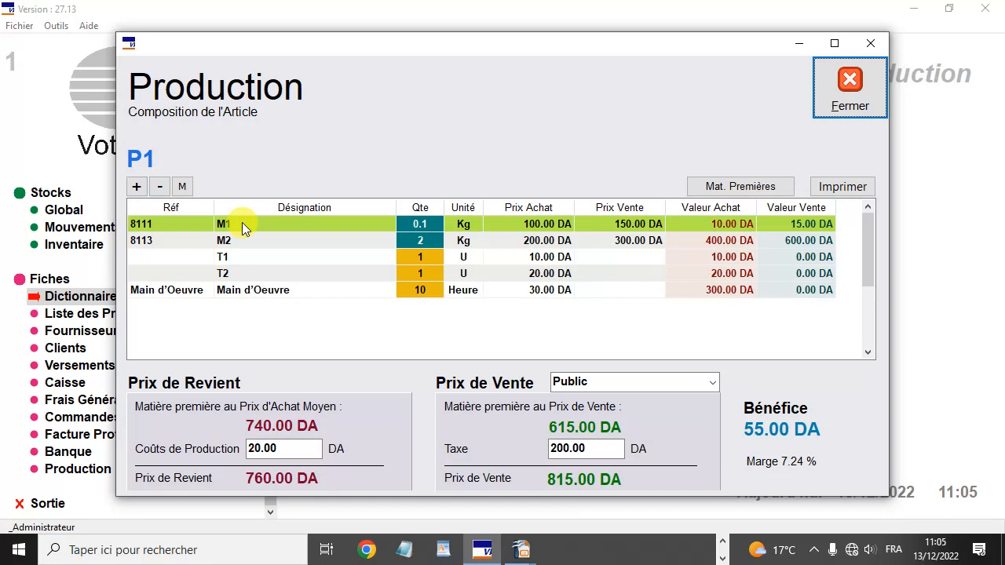
{"action": "left_click", "coordinate": [419, 226]}
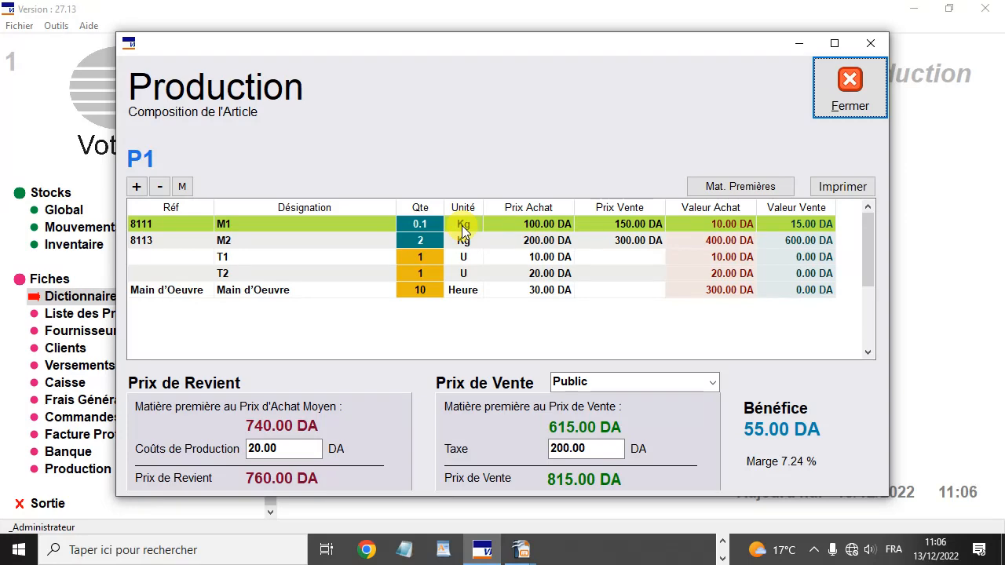
{"action": "key", "text": "Escape"}
{"action": "key", "text": "Escape"}
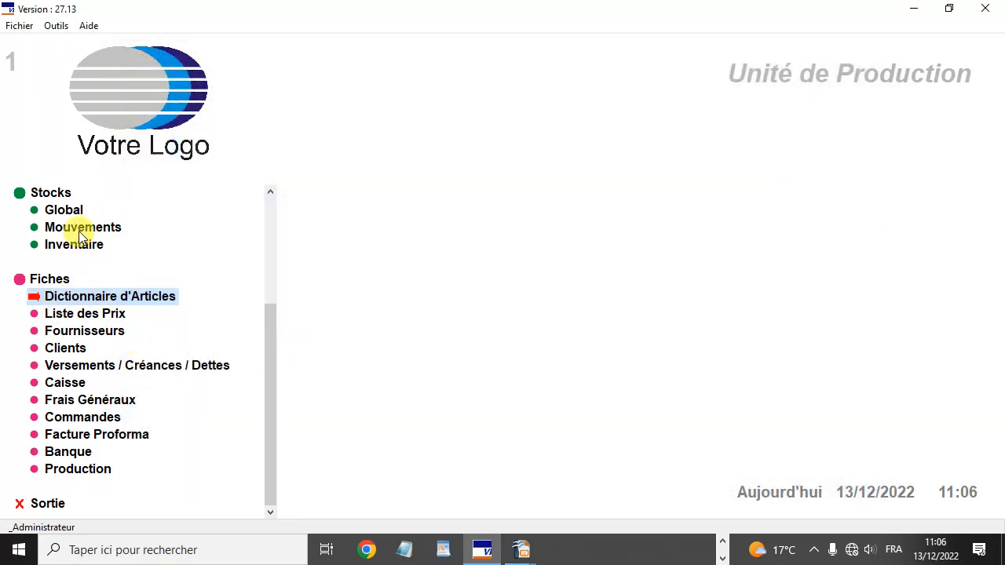
Recheck the maximum producible quantities of P1, P2 and P3 in the global stock list, and close it.
{"action": "left_click", "coordinate": [65, 213]}
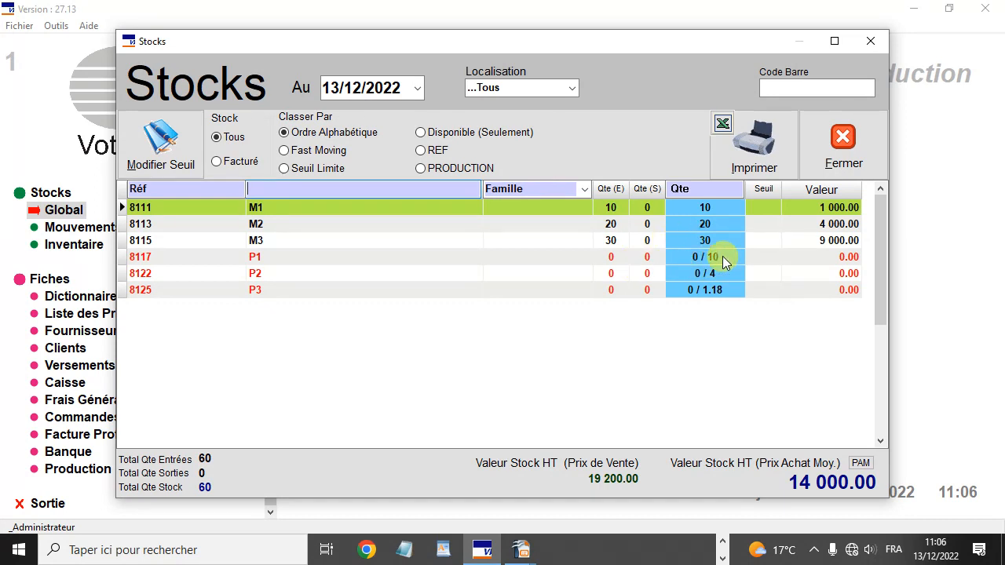
{"action": "left_click", "coordinate": [356, 259]}
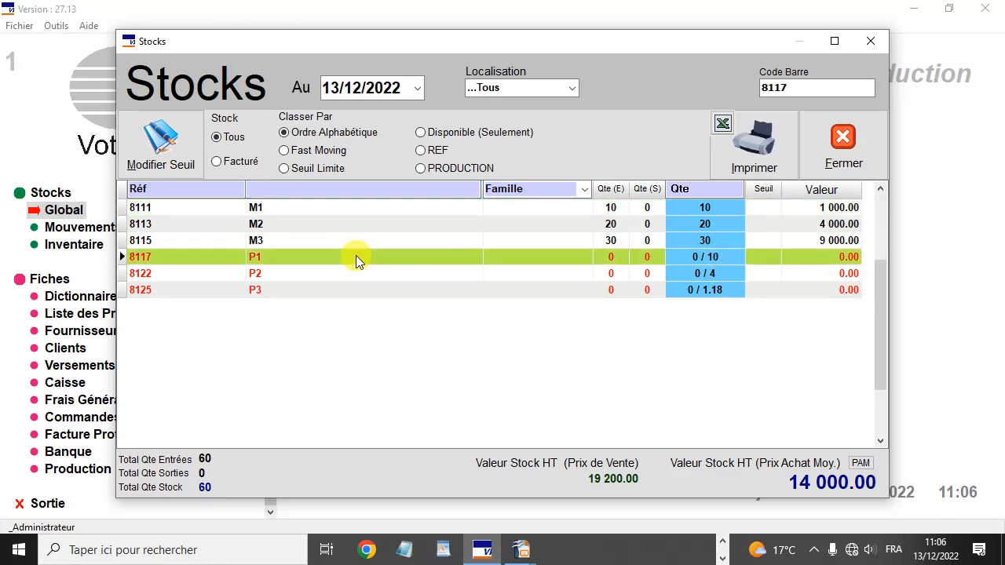
{"action": "left_click", "coordinate": [374, 275]}
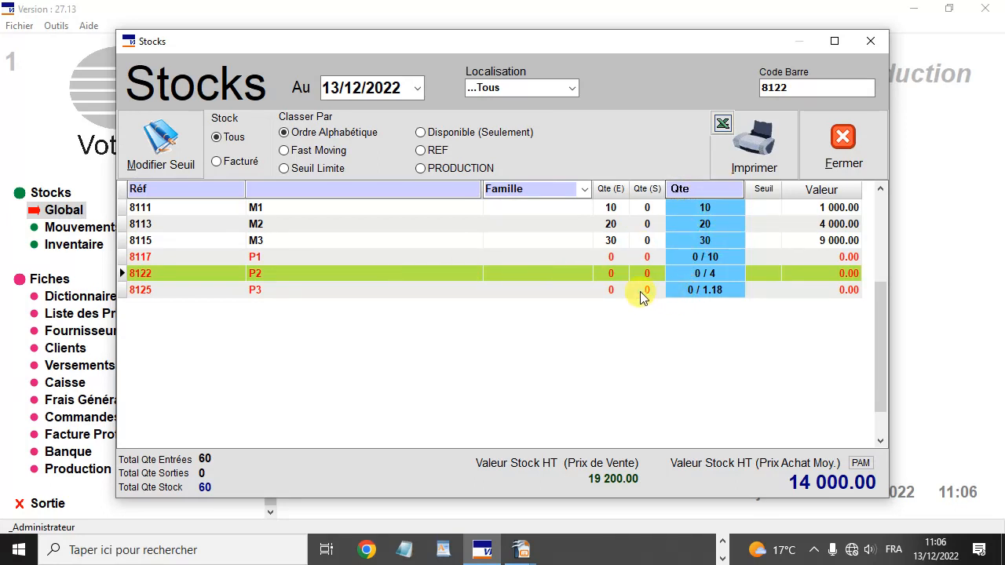
{"action": "left_click", "coordinate": [582, 293]}
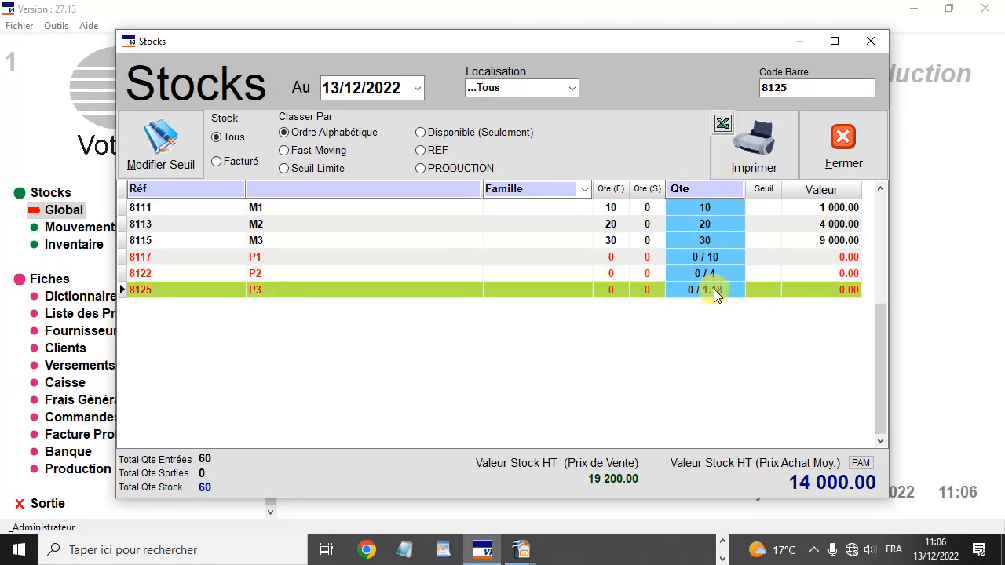
{"action": "key", "text": "Escape"}
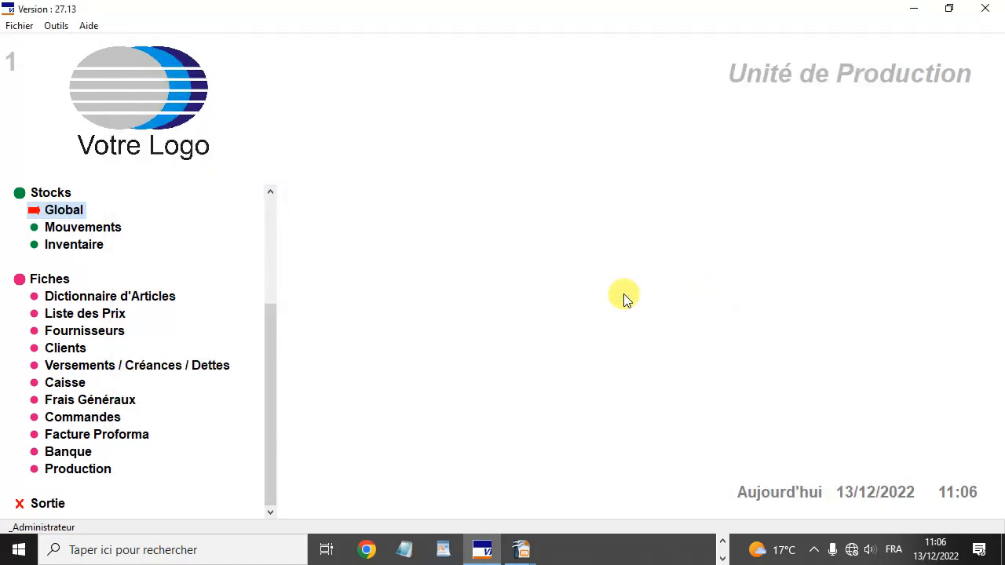
Start a new production entry in the Production module, ready for its production reference number.
{"action": "left_click", "coordinate": [86, 470]}
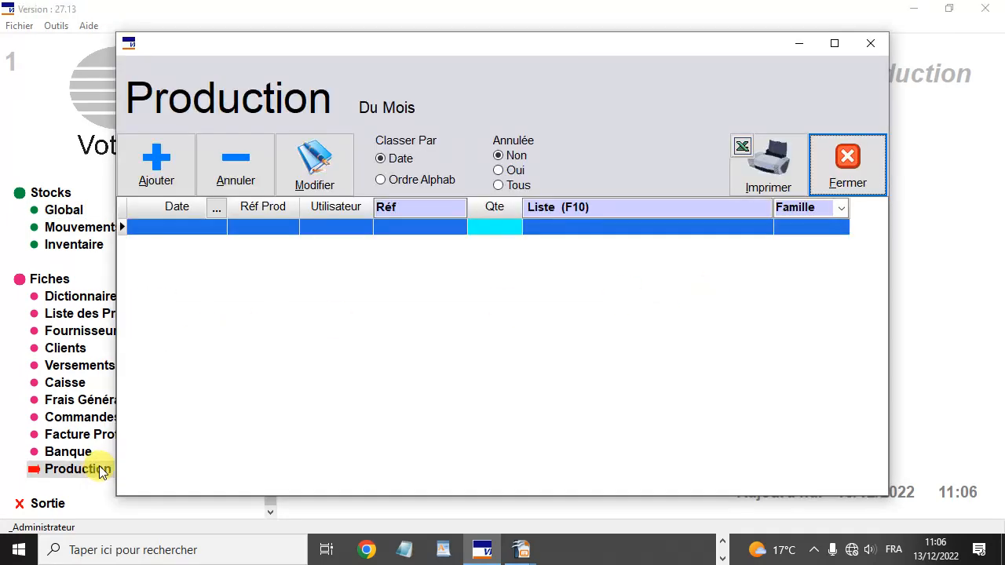
{"action": "left_click", "coordinate": [145, 171]}
{"action": "left_click", "coordinate": [353, 301]}
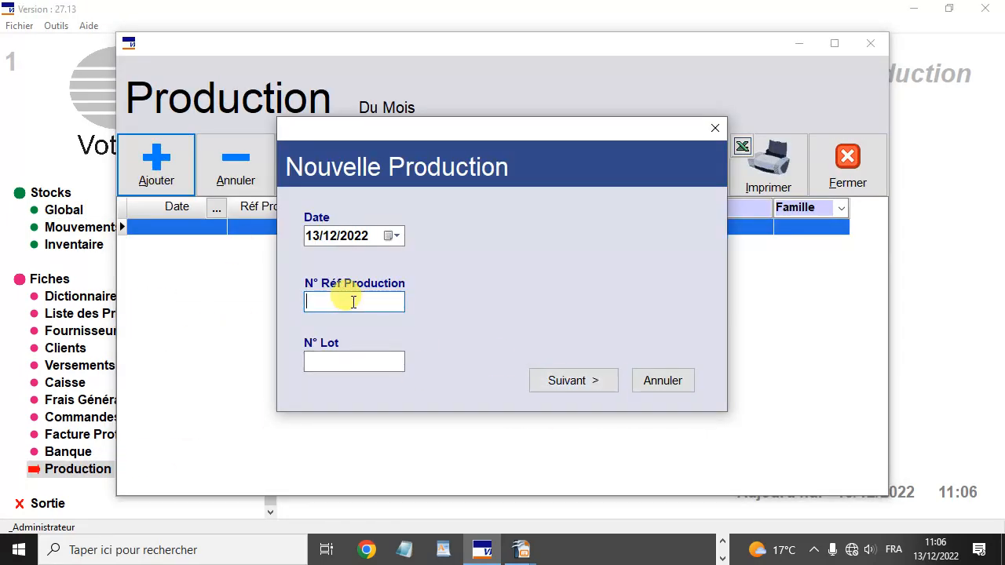
Record a new production with reference R01 and lot 001 for 5 units of article P1, and leave the production list.
{"action": "type", "text": "R01"}
{"action": "key", "text": "Tab"}
{"action": "type", "text": "001"}
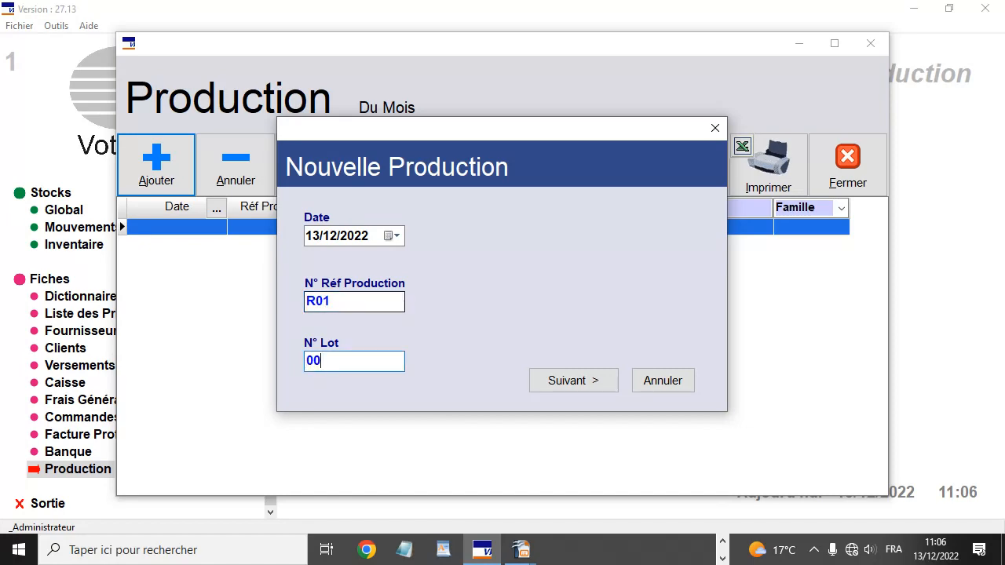
{"action": "key", "text": "Return"}
{"action": "double_click", "coordinate": [332, 217]}
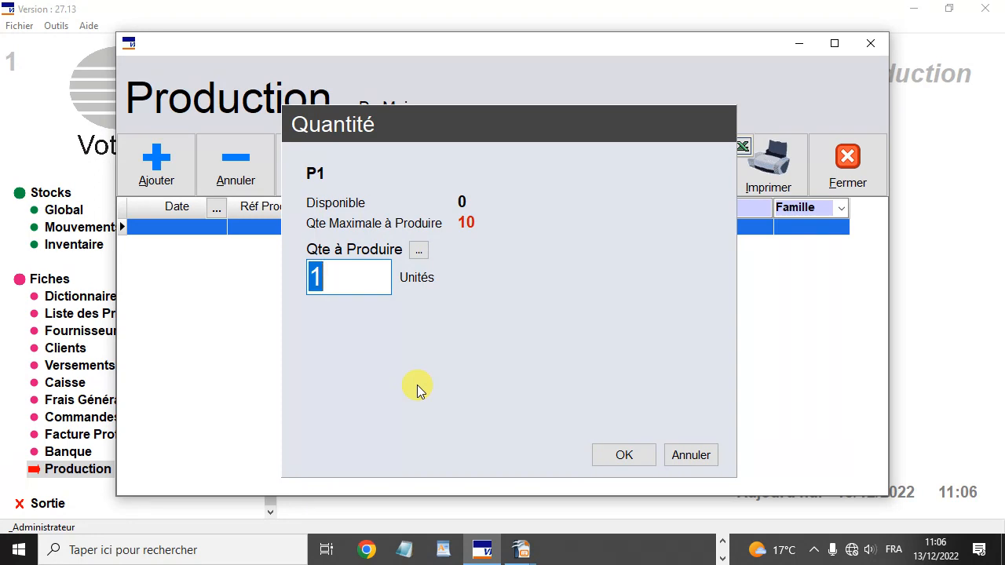
{"action": "type", "text": "5"}
{"action": "key", "text": "Return"}
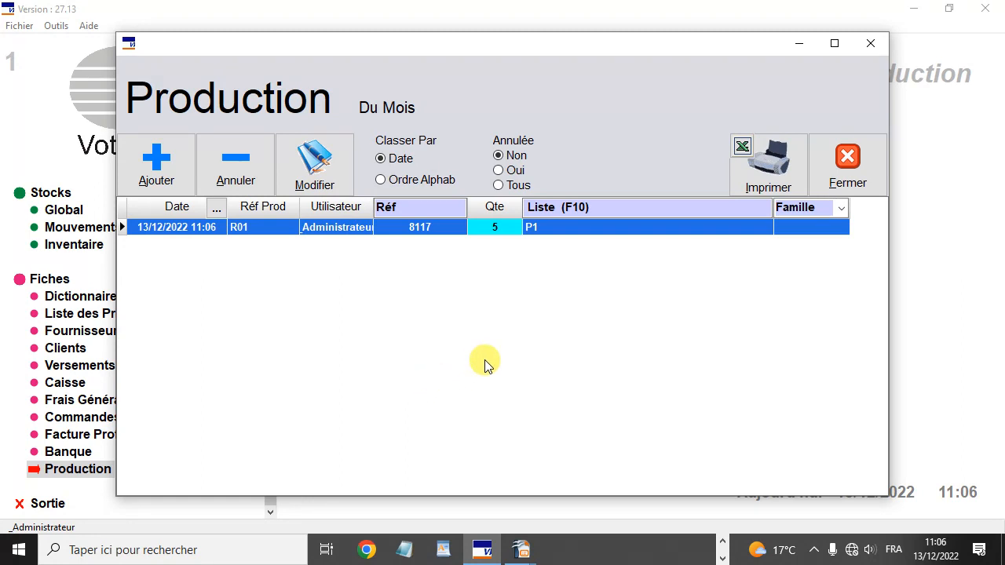
{"action": "left_click", "coordinate": [847, 161]}
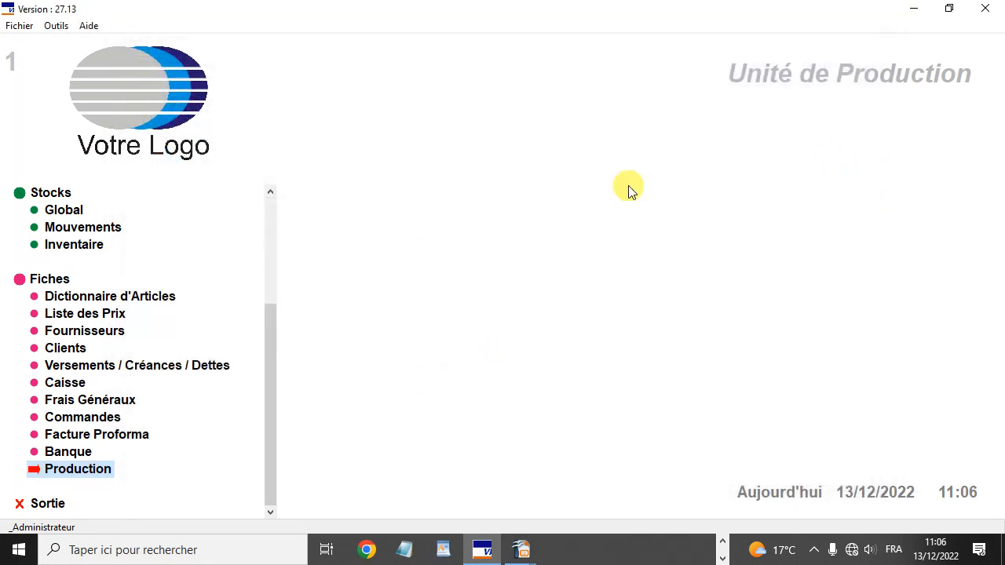
Examine the global stock entries, outputs and quantities of product P1 and its raw materials M1 and M2.
{"action": "left_click", "coordinate": [64, 211]}
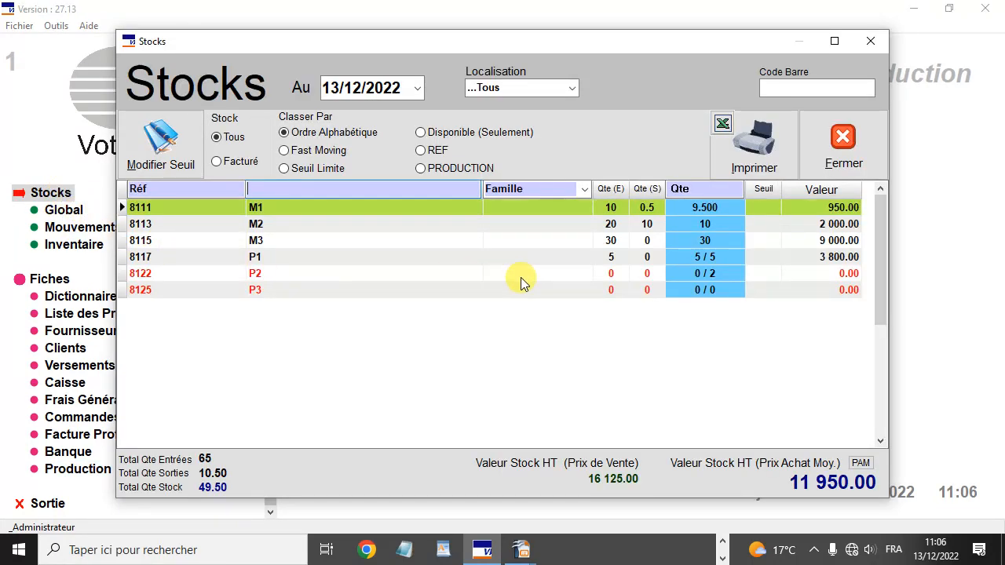
{"action": "left_click", "coordinate": [611, 257]}
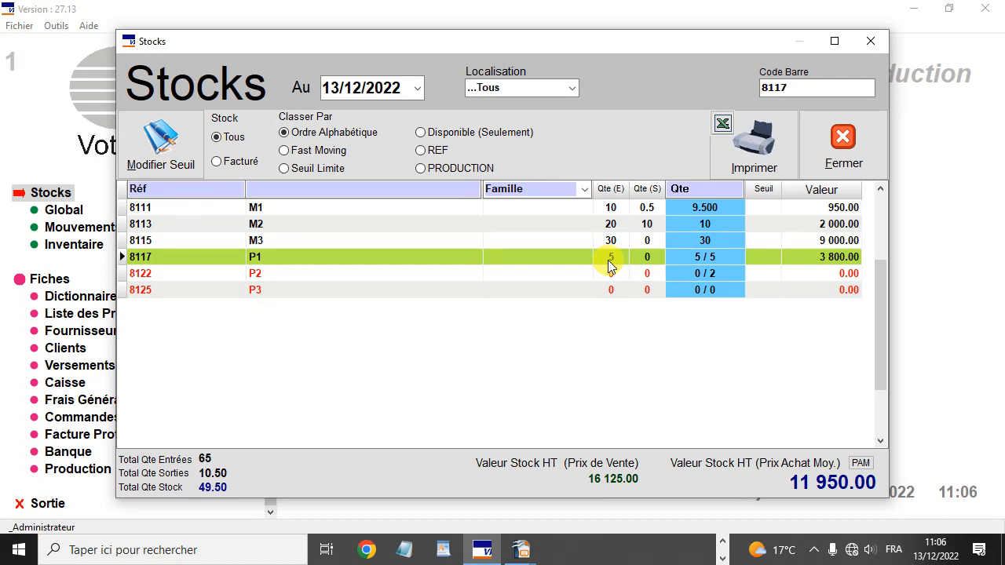
{"action": "left_click", "coordinate": [393, 209]}
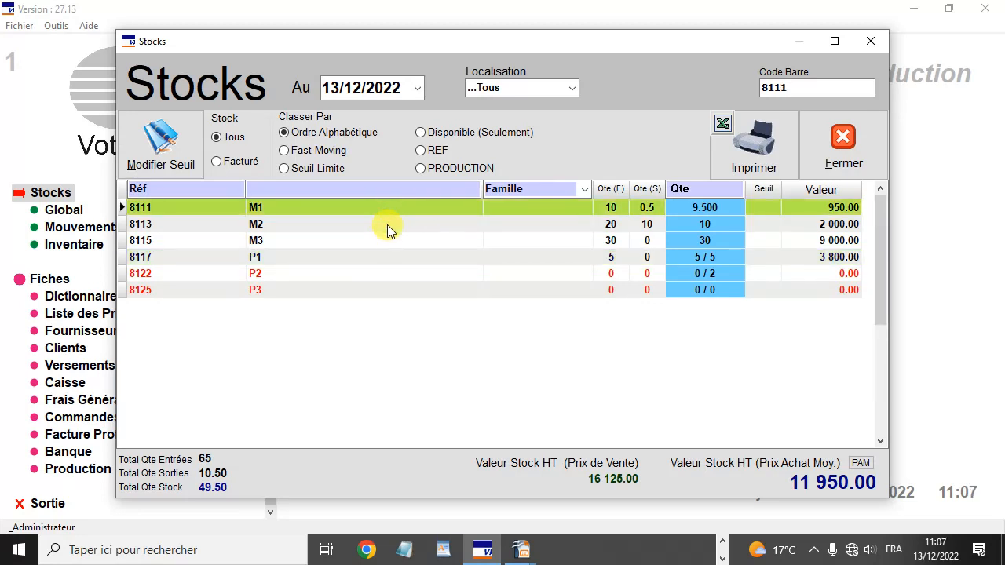
{"action": "left_click", "coordinate": [387, 224]}
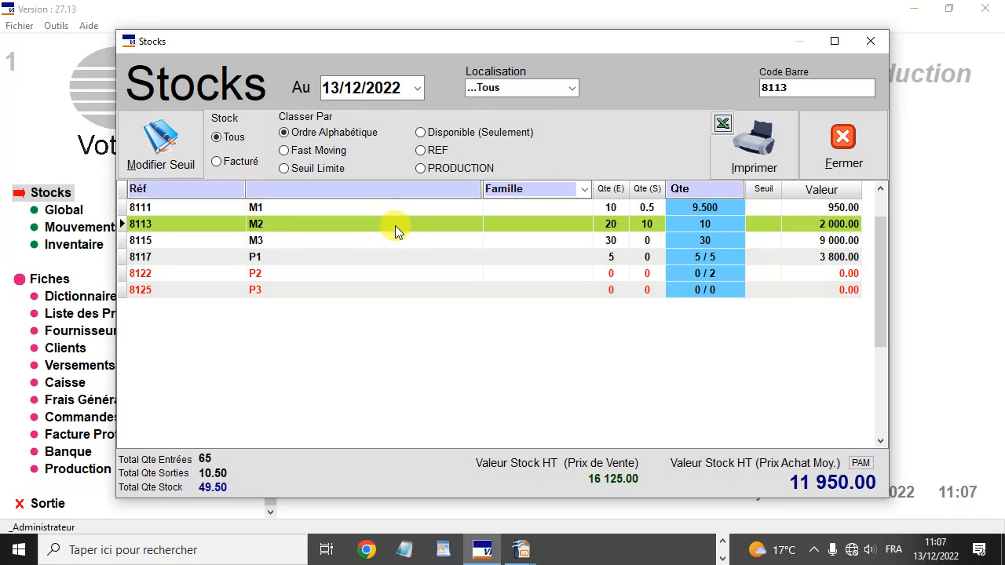
{"action": "left_click", "coordinate": [345, 258]}
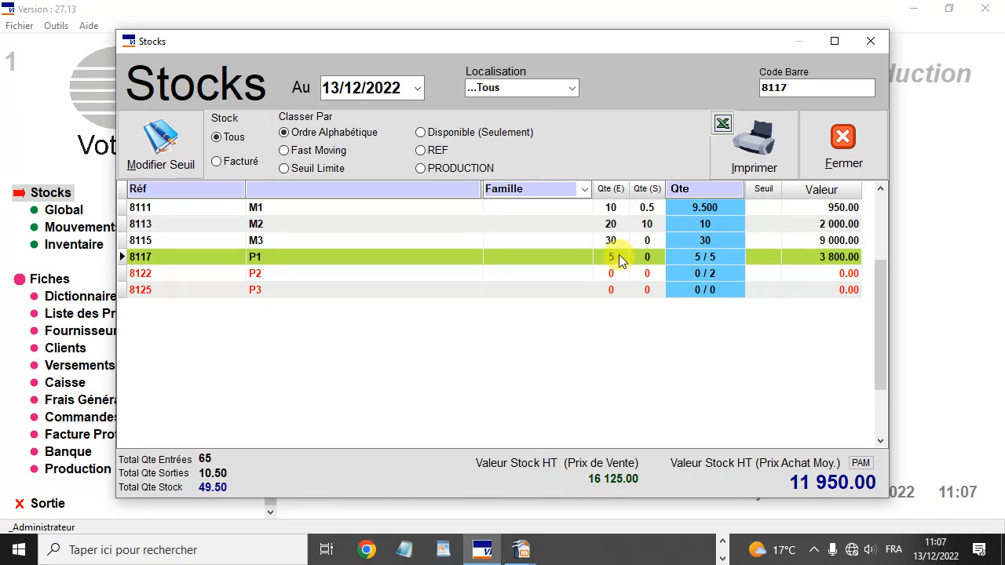
{"action": "left_click", "coordinate": [660, 209]}
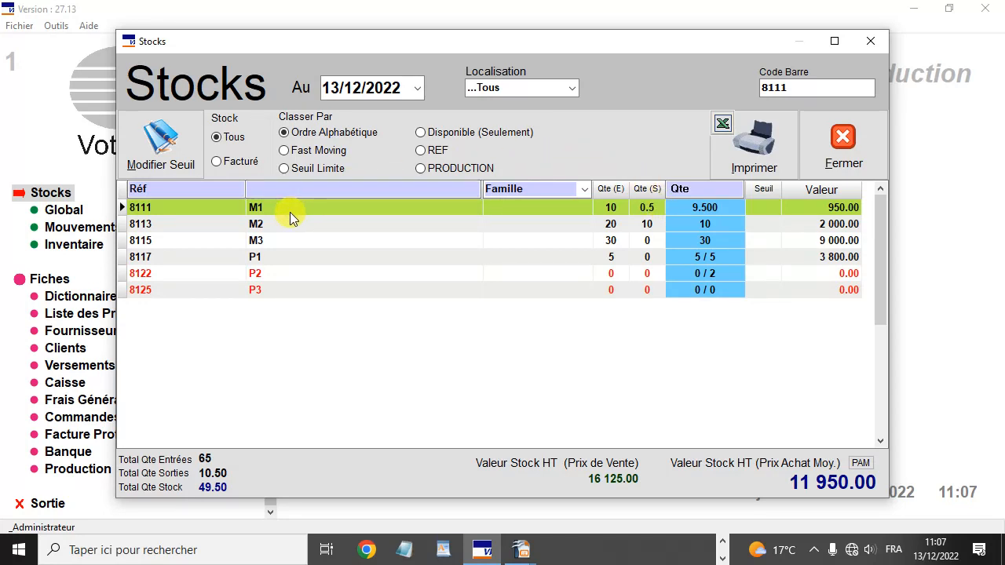
{"action": "left_click", "coordinate": [620, 260]}
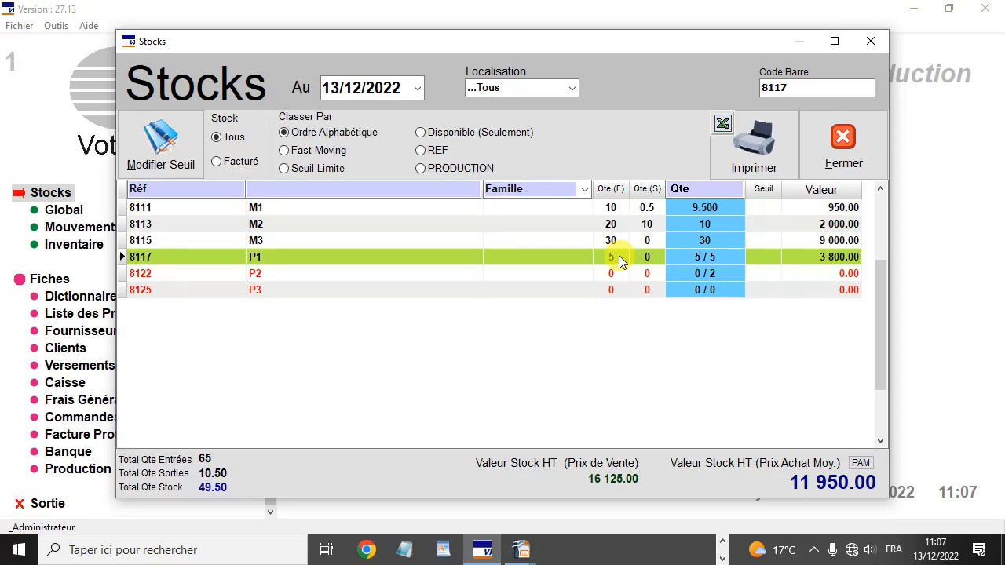
Leave the stock overview and sign back in as Administrateur.
{"action": "key", "text": "Escape"}
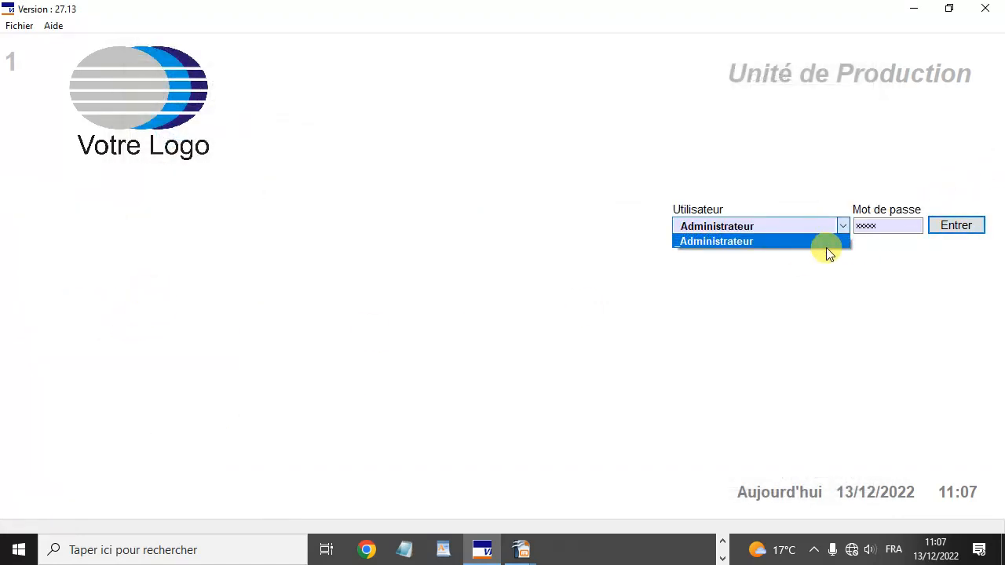
{"action": "left_click", "coordinate": [827, 240]}
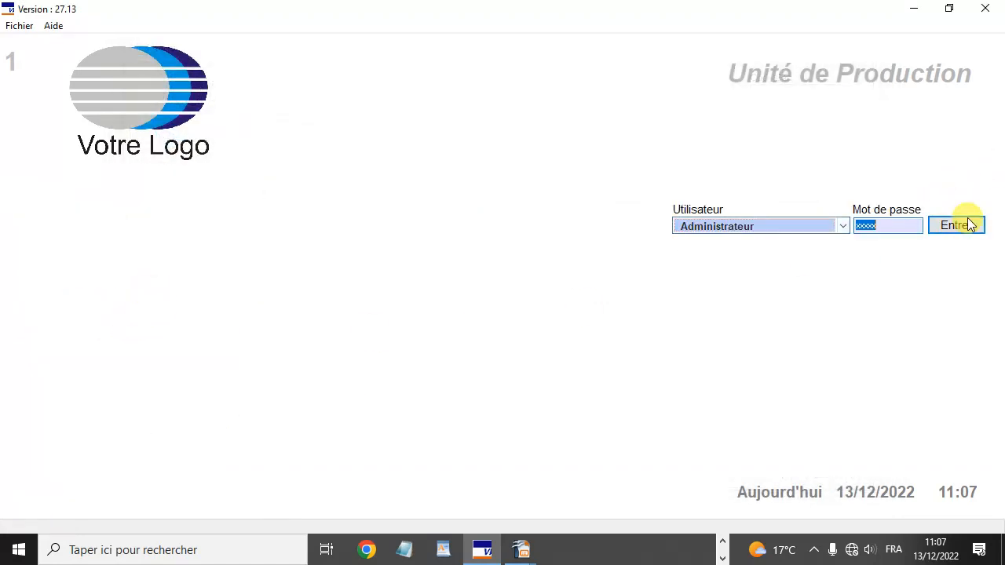
{"action": "left_click", "coordinate": [969, 225]}
Examine the quantities of M1 and M2 in the production composition of article P1, and close the article dictionary.
{"action": "left_click", "coordinate": [117, 330]}
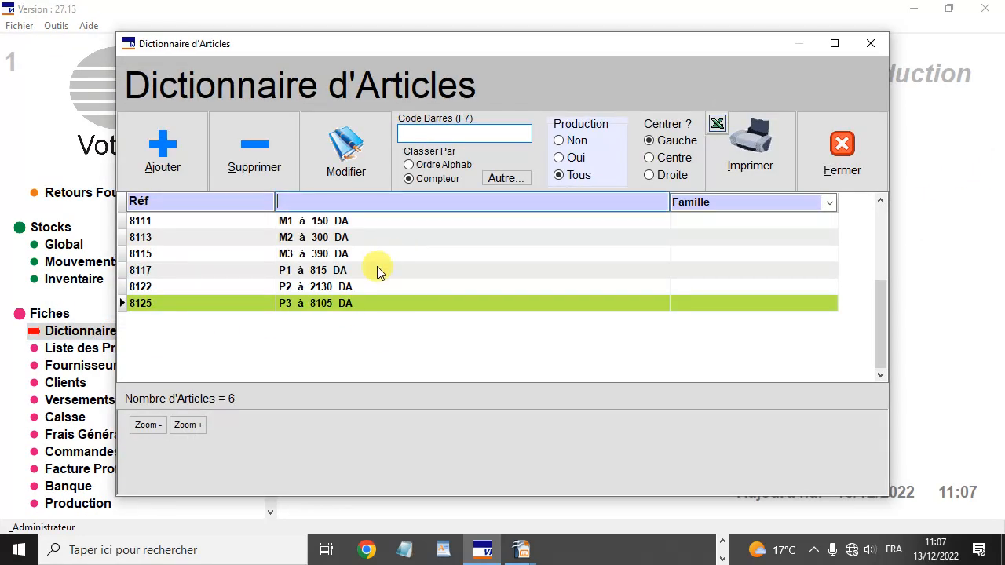
{"action": "double_click", "coordinate": [375, 271]}
{"action": "left_click", "coordinate": [614, 166]}
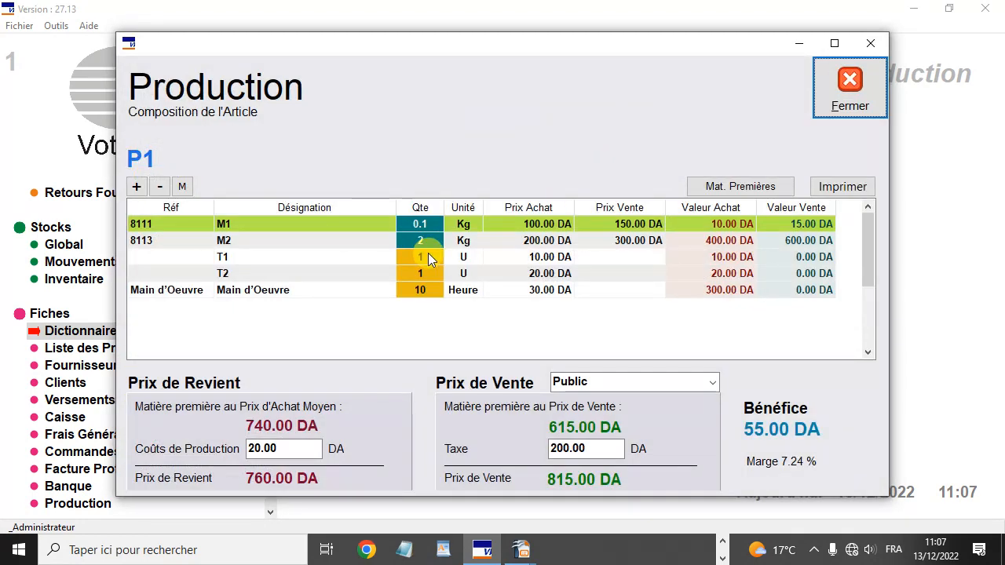
{"action": "left_click", "coordinate": [424, 242]}
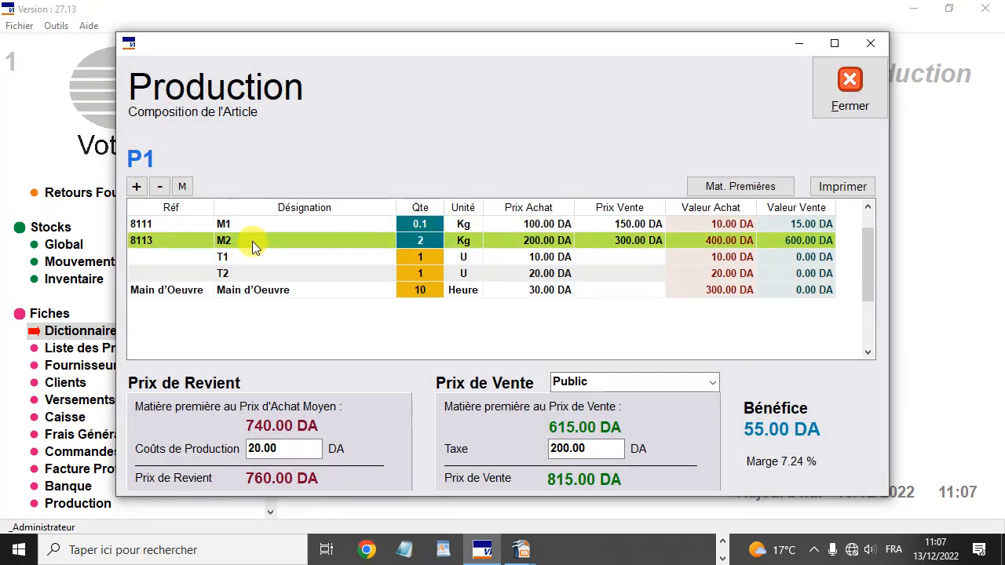
{"action": "key", "text": "Escape"}
{"action": "key", "text": "Escape"}
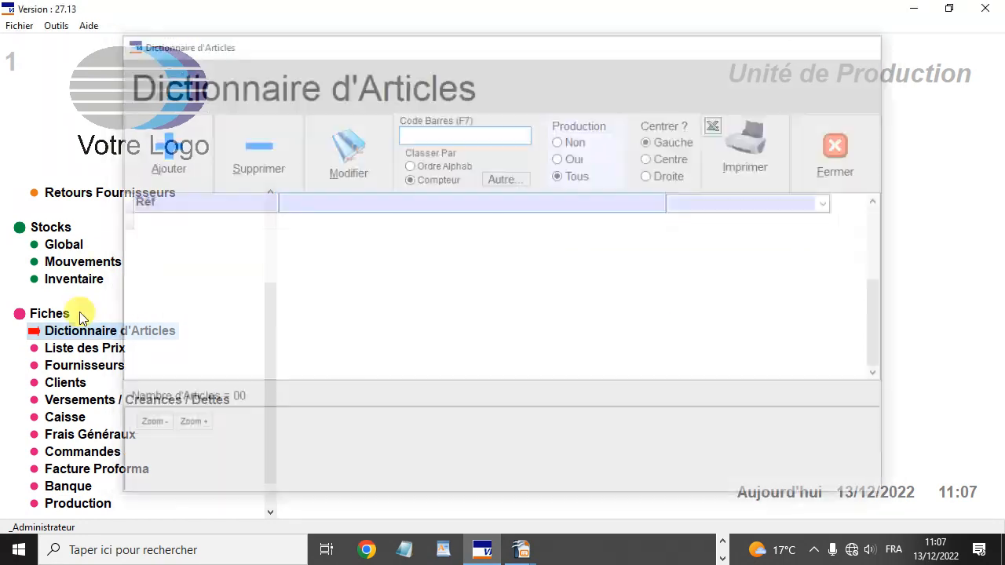
Compare the global stock figures of P1, M2 and P2, and close the stock overview.
{"action": "left_click", "coordinate": [64, 246]}
{"action": "left_click", "coordinate": [613, 256]}
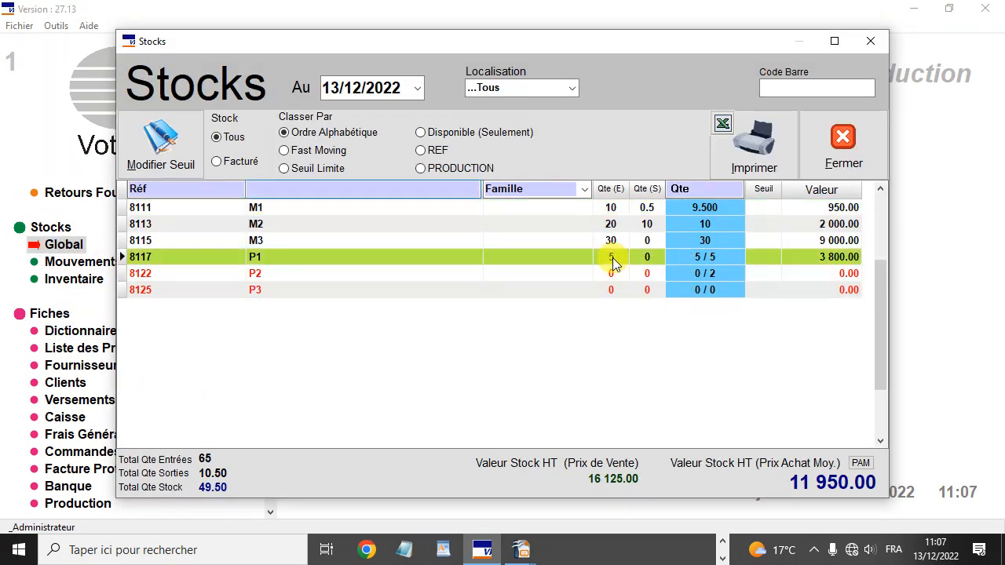
{"action": "left_click", "coordinate": [611, 224]}
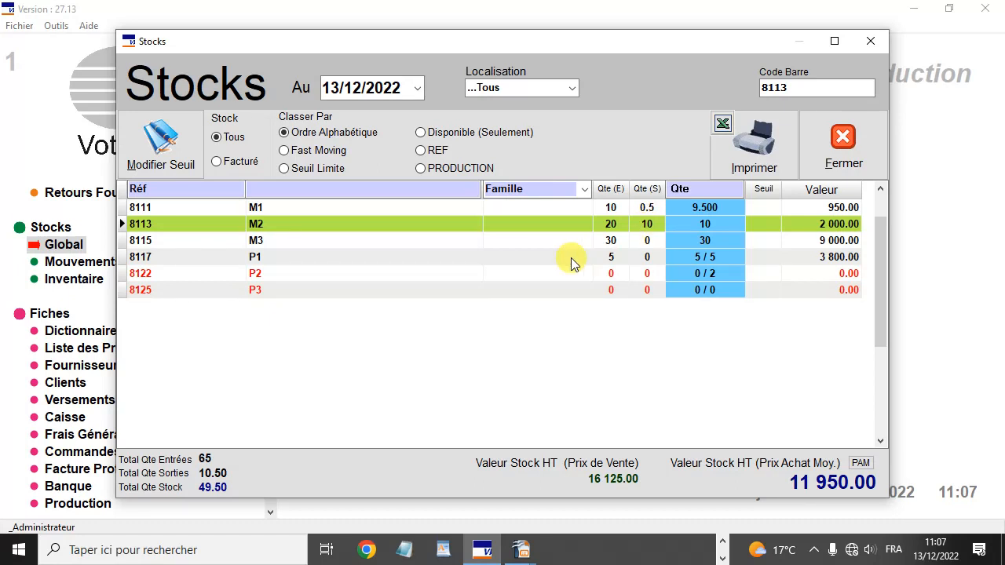
{"action": "left_click", "coordinate": [555, 278]}
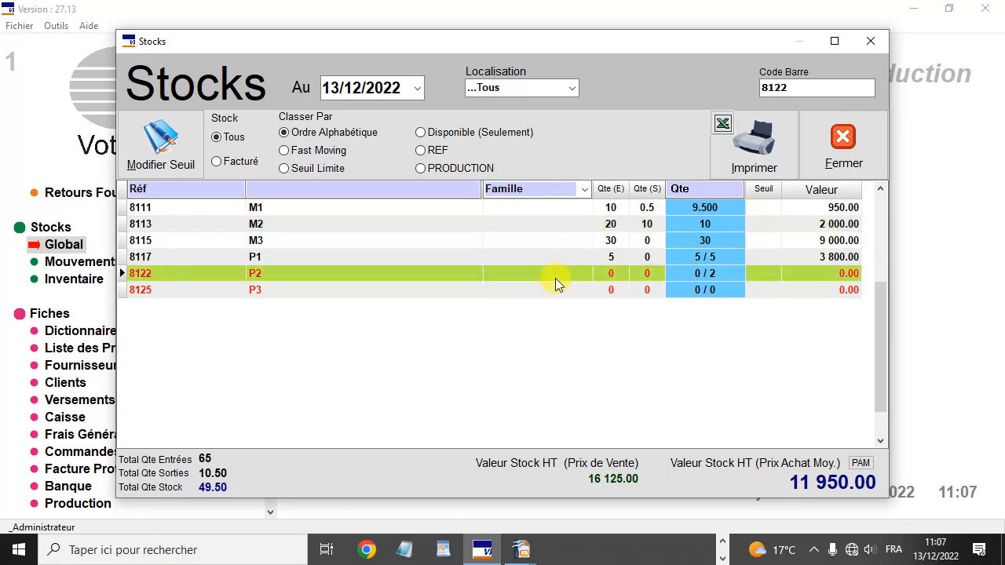
{"action": "key", "text": "Escape"}
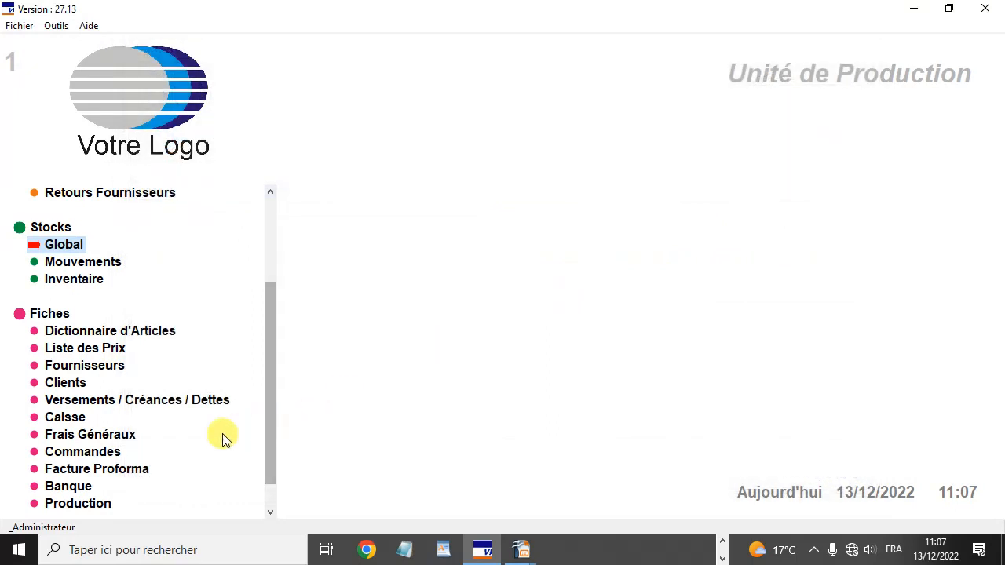
Record a new production with reference R02 and a lot number for 2 units of article P2, and leave the production list.
{"action": "left_click", "coordinate": [76, 505]}
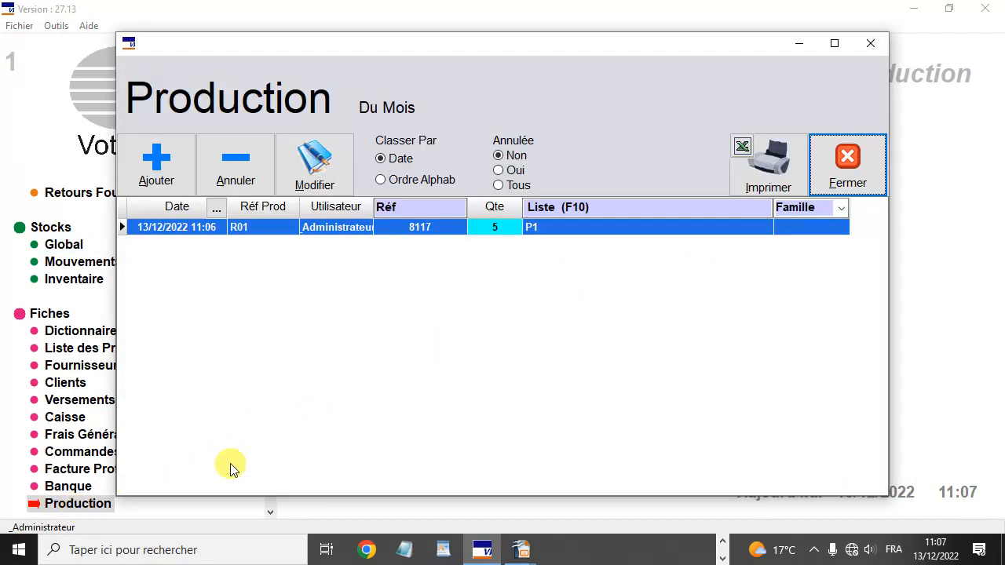
{"action": "left_click", "coordinate": [157, 174]}
{"action": "left_click", "coordinate": [339, 292]}
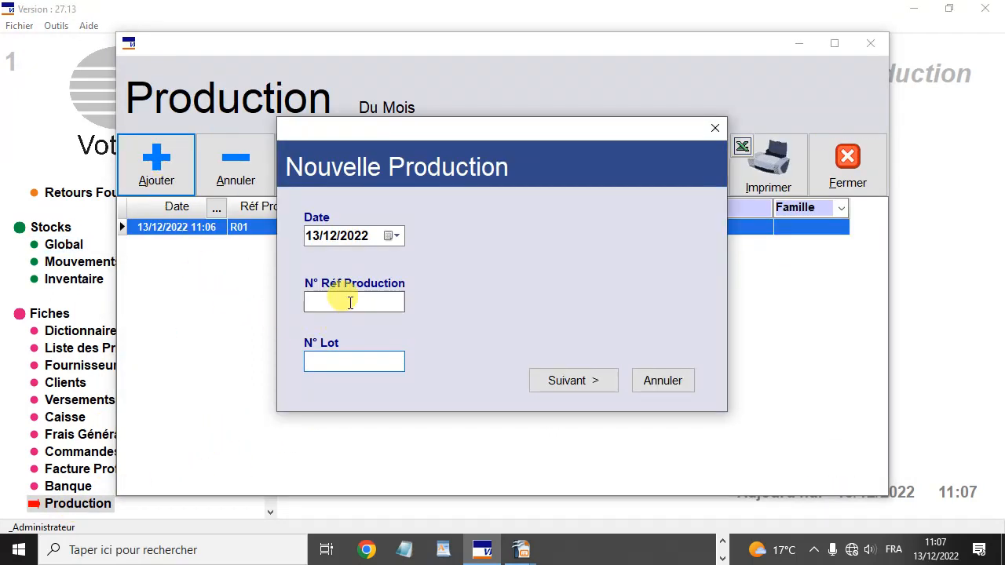
{"action": "type", "text": "R02"}
{"action": "key", "text": "Tab"}
{"action": "type", "text": "00"}
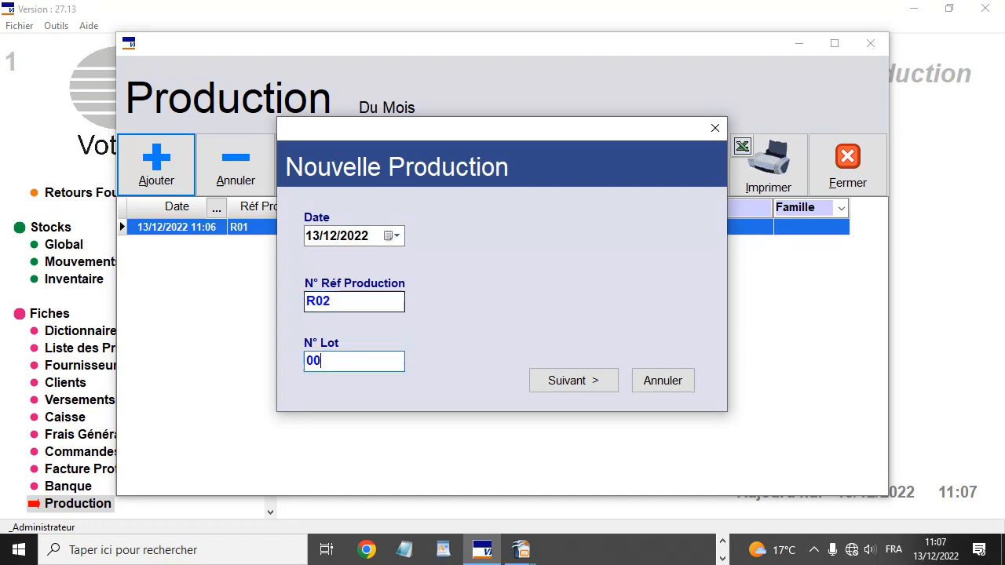
{"action": "key", "text": "Return"}
{"action": "double_click", "coordinate": [327, 230]}
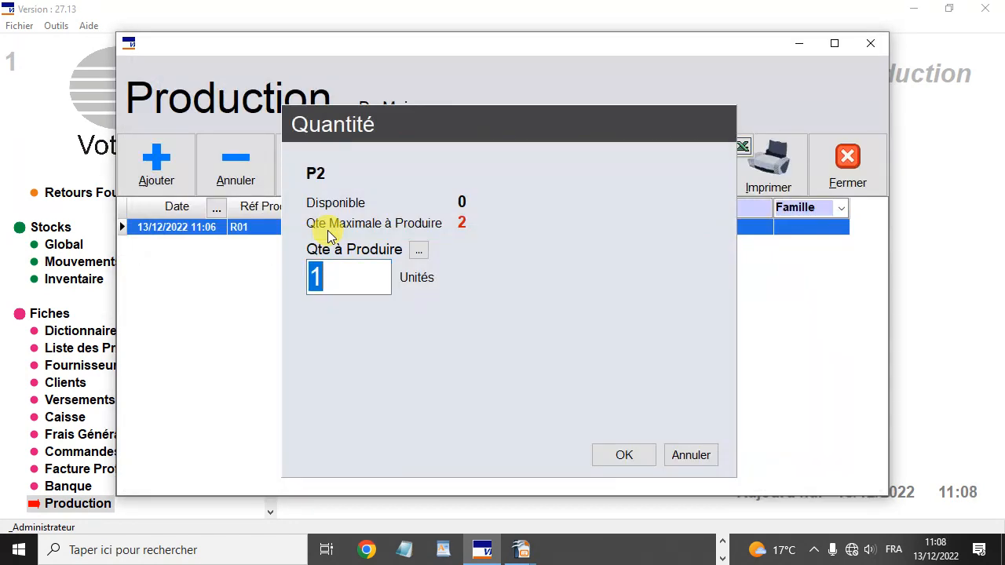
{"action": "type", "text": "2"}
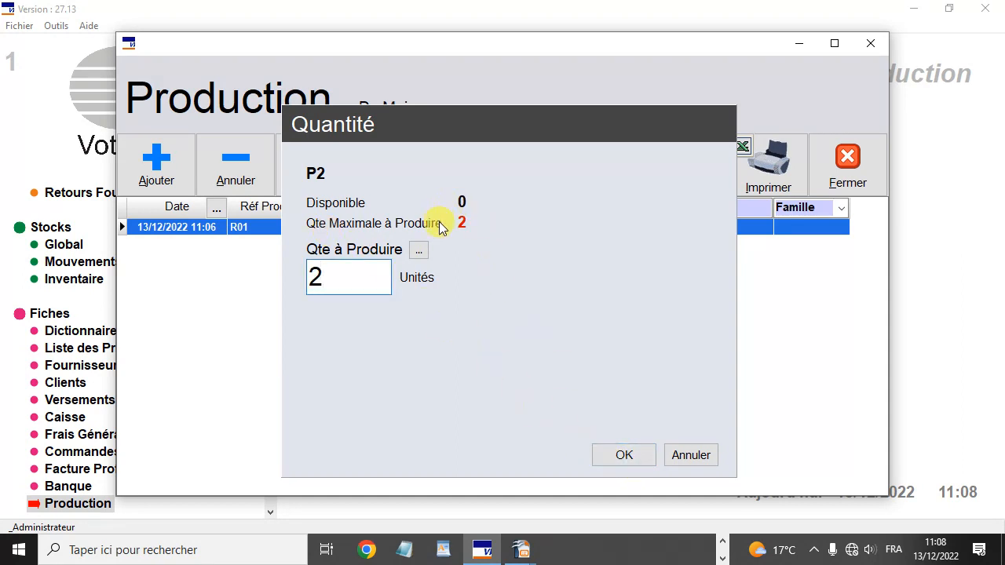
{"action": "left_click", "coordinate": [617, 457]}
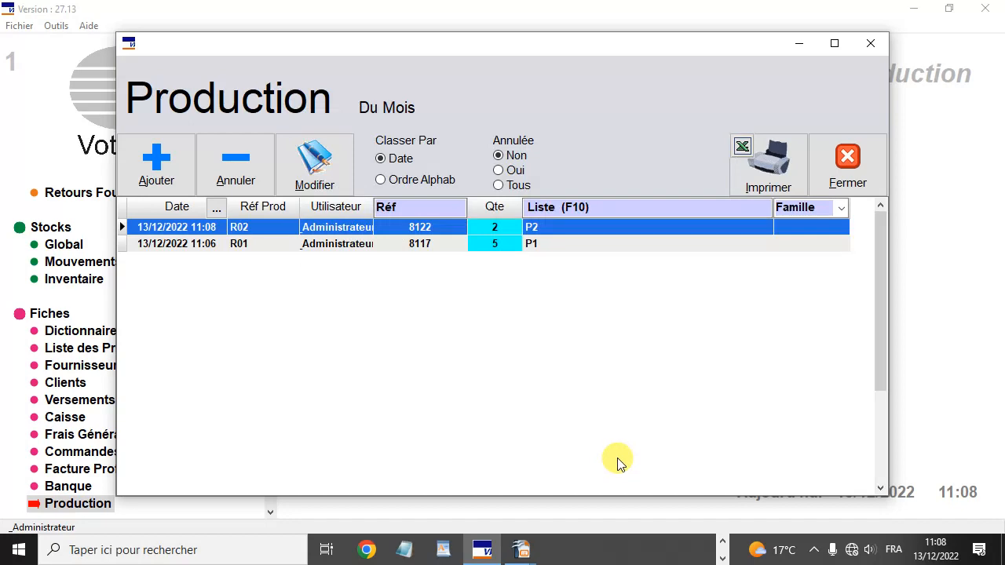
{"action": "left_click", "coordinate": [851, 169]}
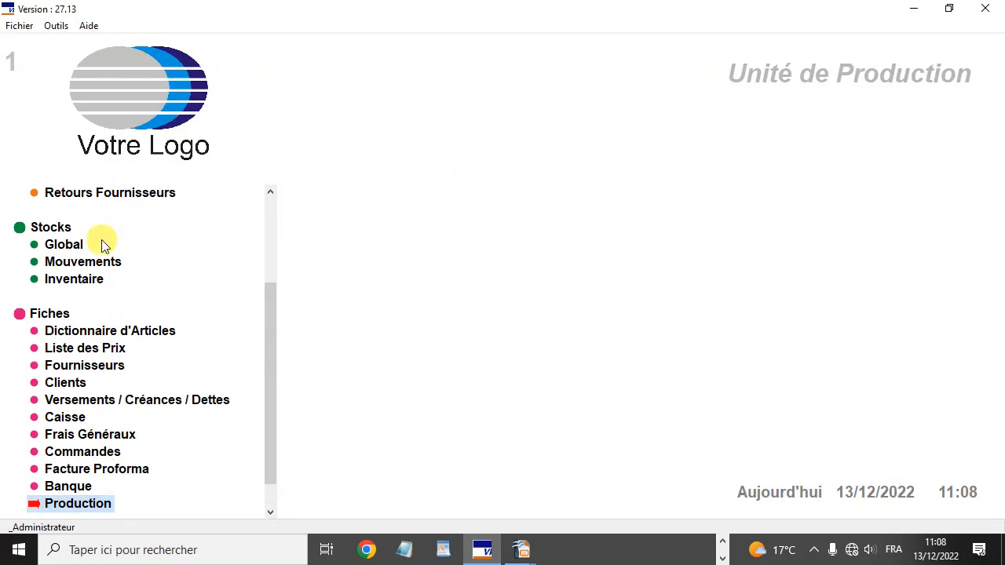
Check the global stock of P2 and the articles used to produce it.
{"action": "left_click", "coordinate": [75, 251]}
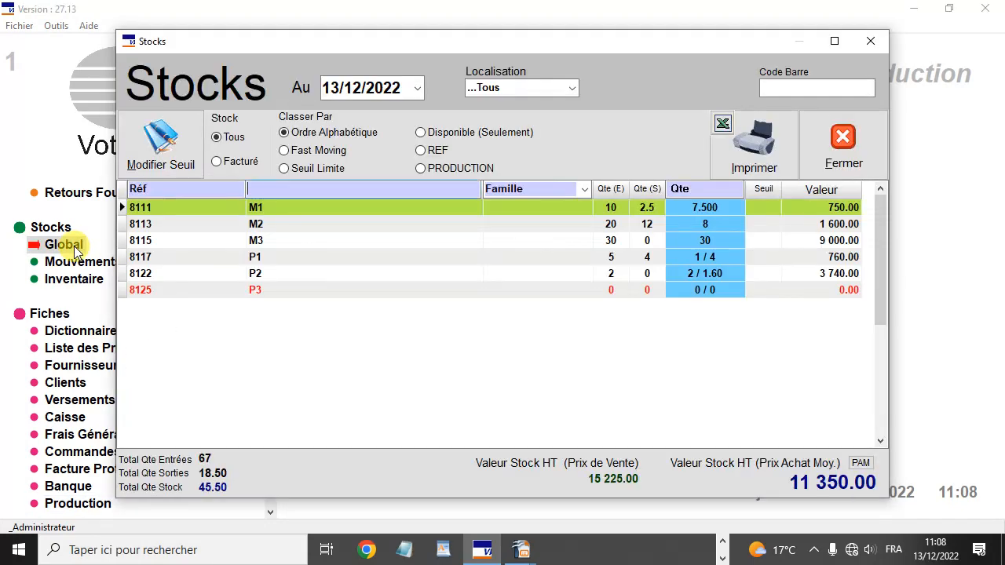
{"action": "left_click", "coordinate": [412, 273]}
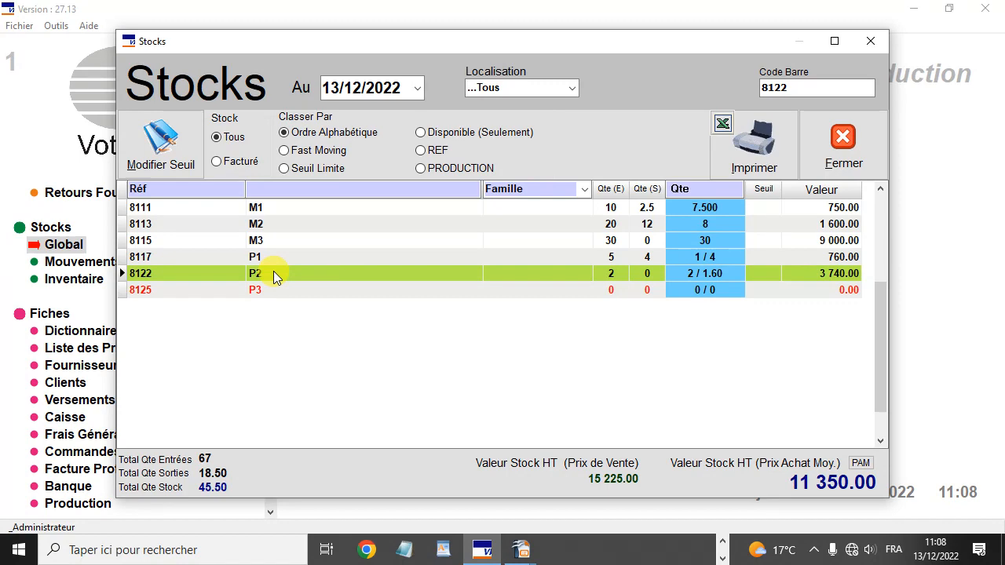
{"action": "key", "text": "Escape"}
Examine the production composition of article P2 and compare it with the outputs and quantities in the global stock.
{"action": "left_click", "coordinate": [83, 330]}
{"action": "double_click", "coordinate": [315, 292]}
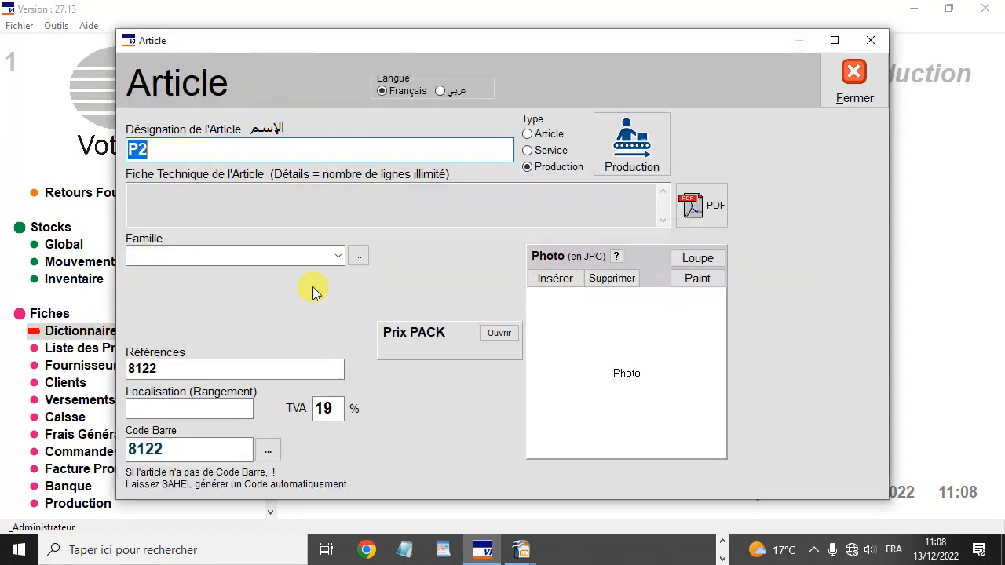
{"action": "left_click", "coordinate": [621, 162]}
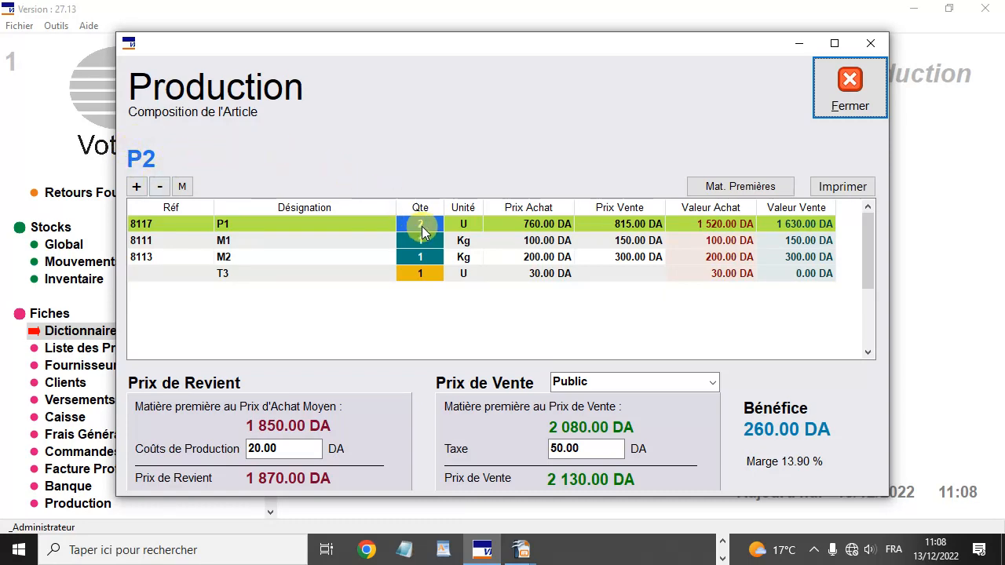
{"action": "key", "text": "Escape"}
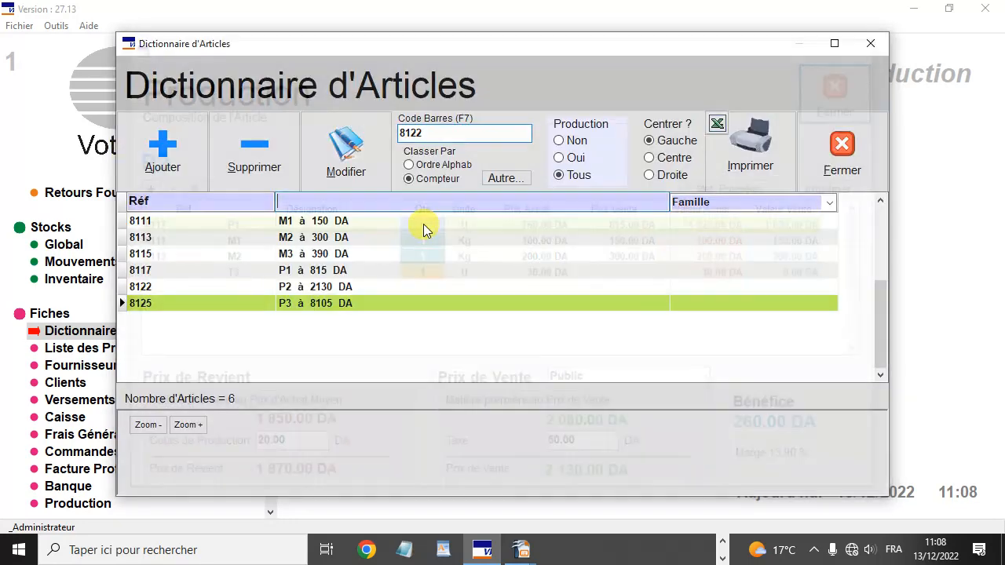
{"action": "left_click", "coordinate": [63, 245]}
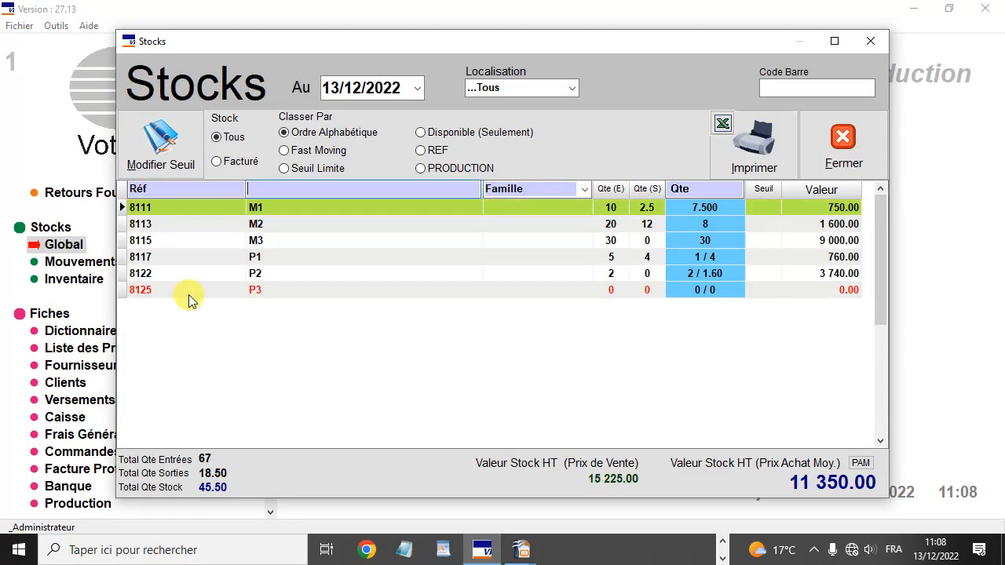
{"action": "left_click", "coordinate": [332, 275]}
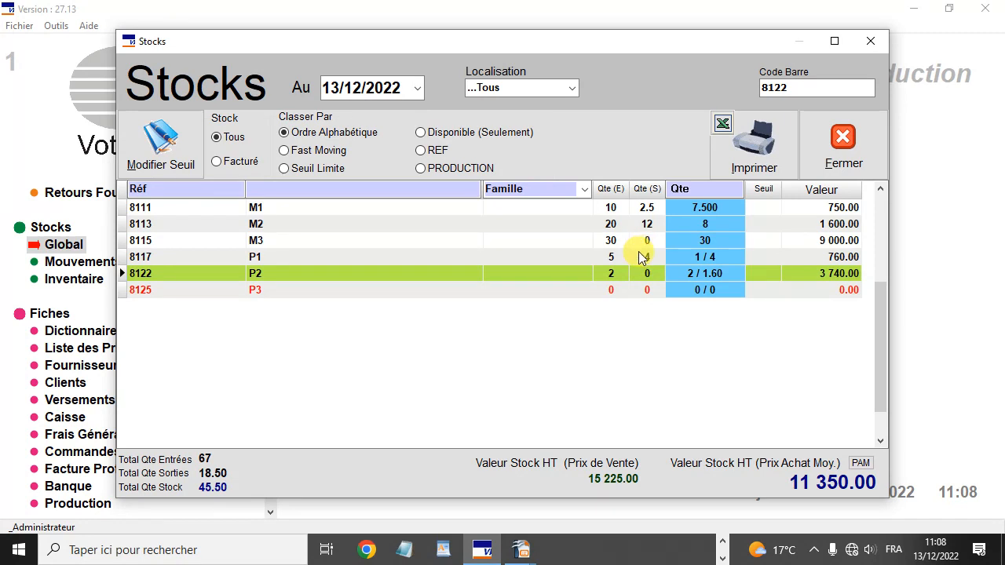
Compare the outputs and stock quantities of M1, M2, P1, P2 and P3 in the global stock, and close the overview.
{"action": "left_click", "coordinate": [533, 257]}
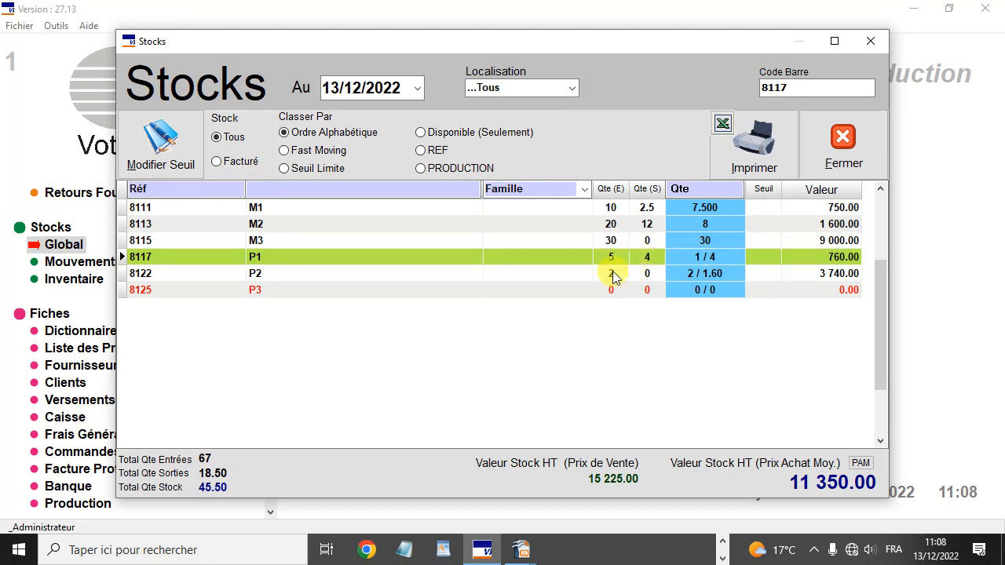
{"action": "left_click", "coordinate": [650, 206]}
{"action": "left_click", "coordinate": [652, 226]}
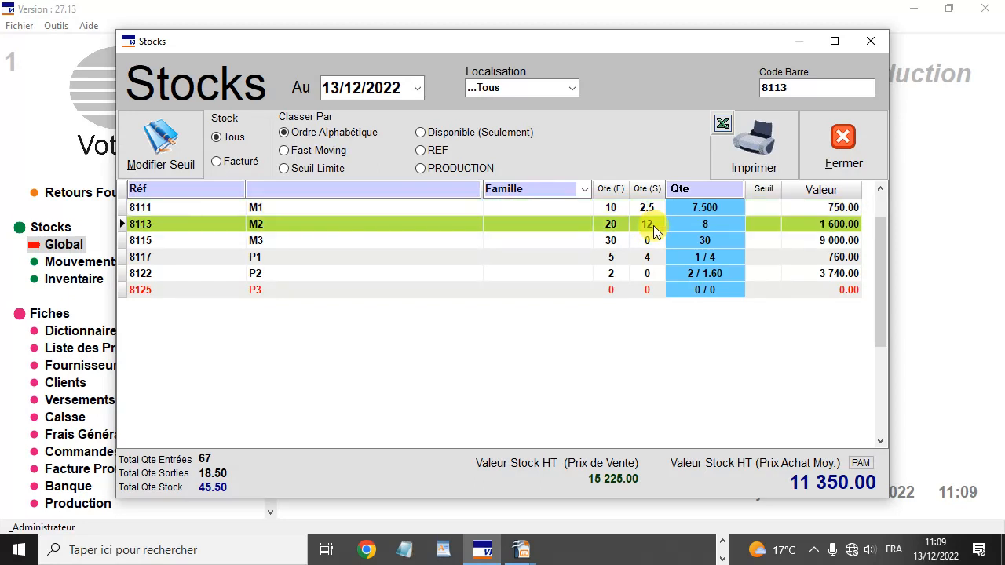
{"action": "left_click", "coordinate": [291, 277]}
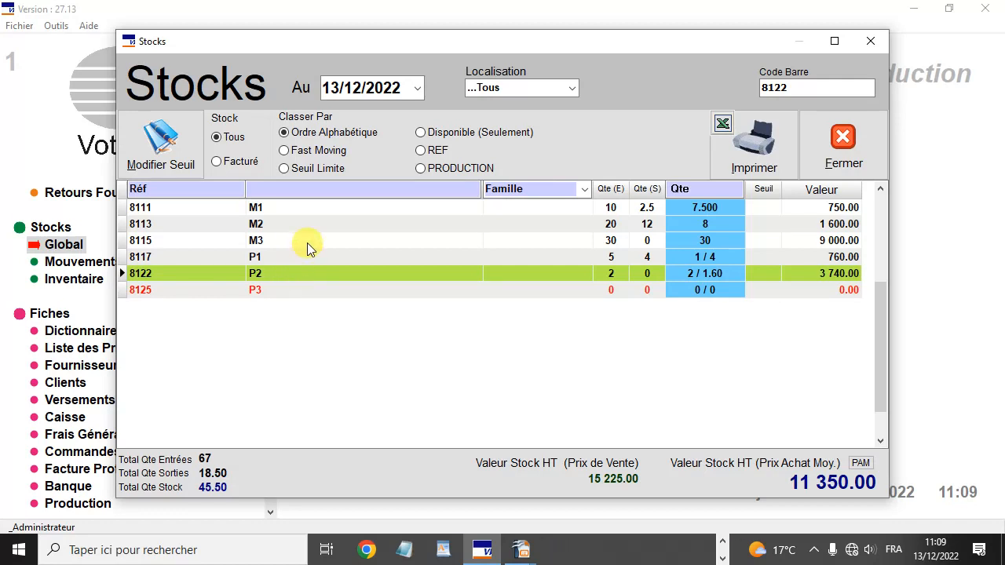
{"action": "left_click", "coordinate": [332, 207]}
{"action": "left_click", "coordinate": [333, 225]}
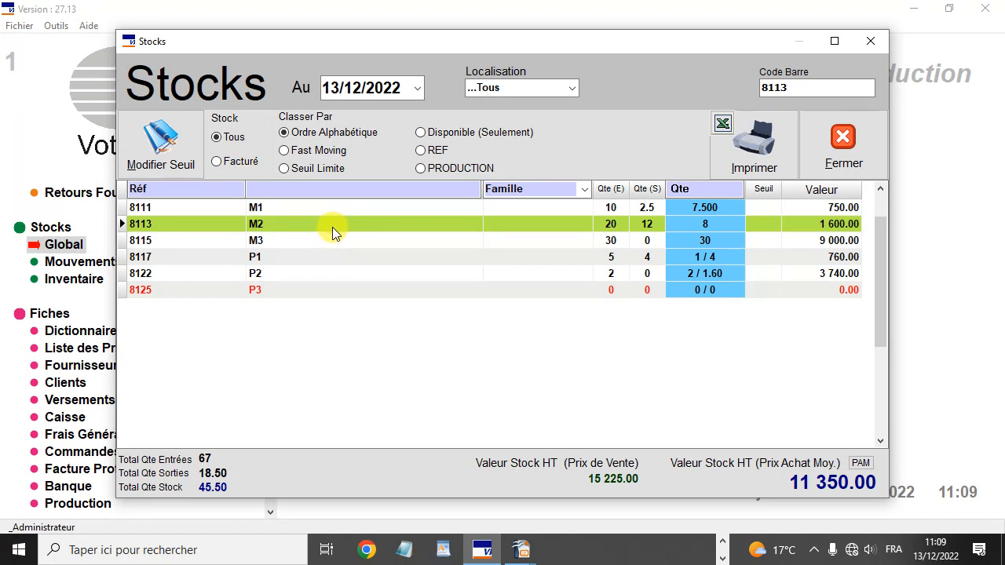
{"action": "left_click", "coordinate": [330, 276]}
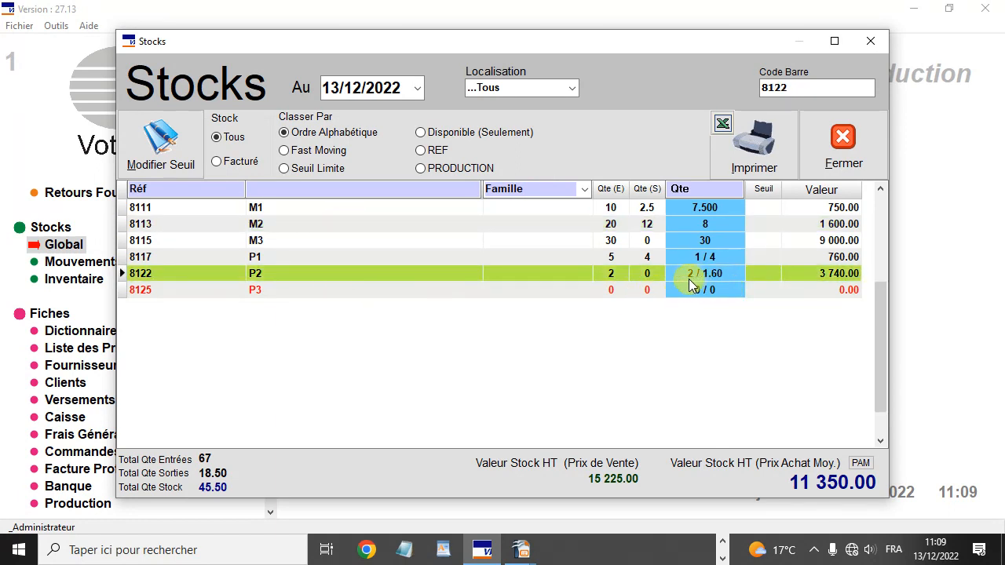
{"action": "left_click", "coordinate": [536, 290]}
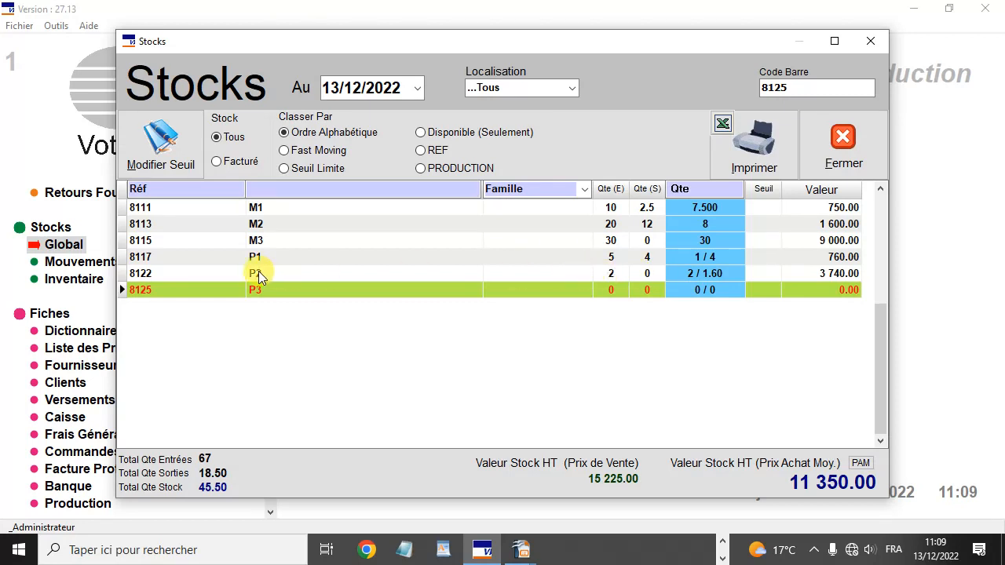
{"action": "left_click", "coordinate": [353, 275]}
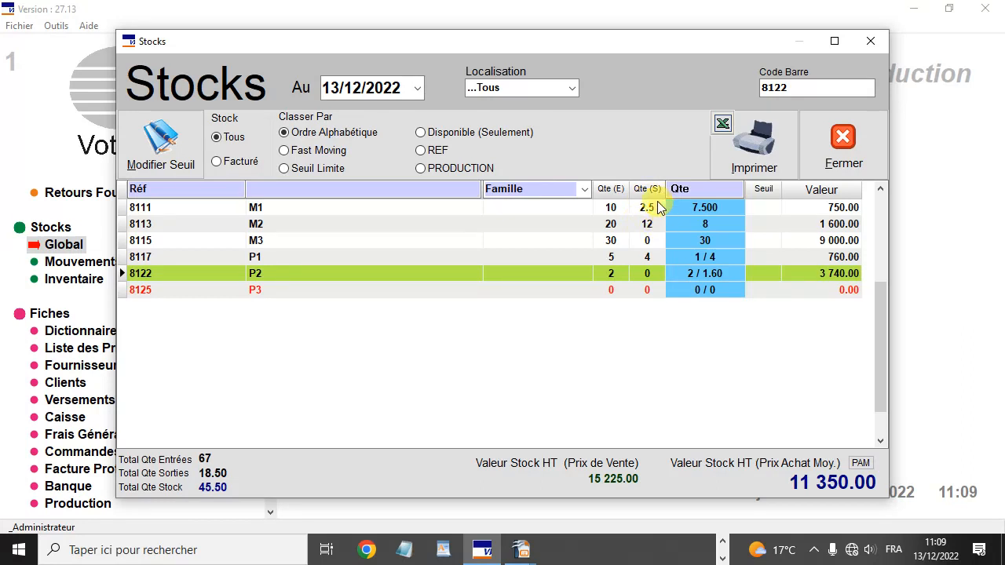
{"action": "left_click", "coordinate": [710, 290]}
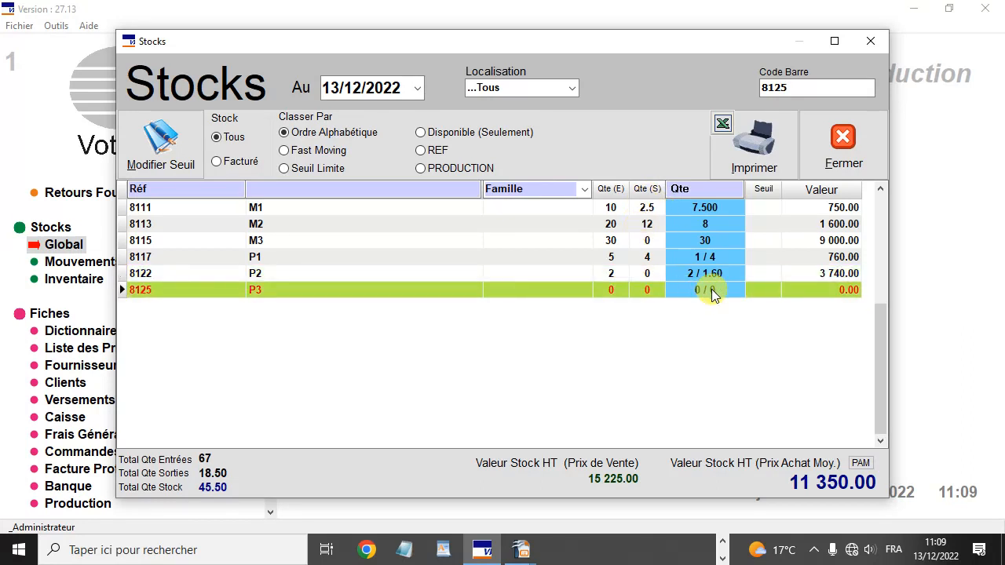
{"action": "key", "text": "Escape"}
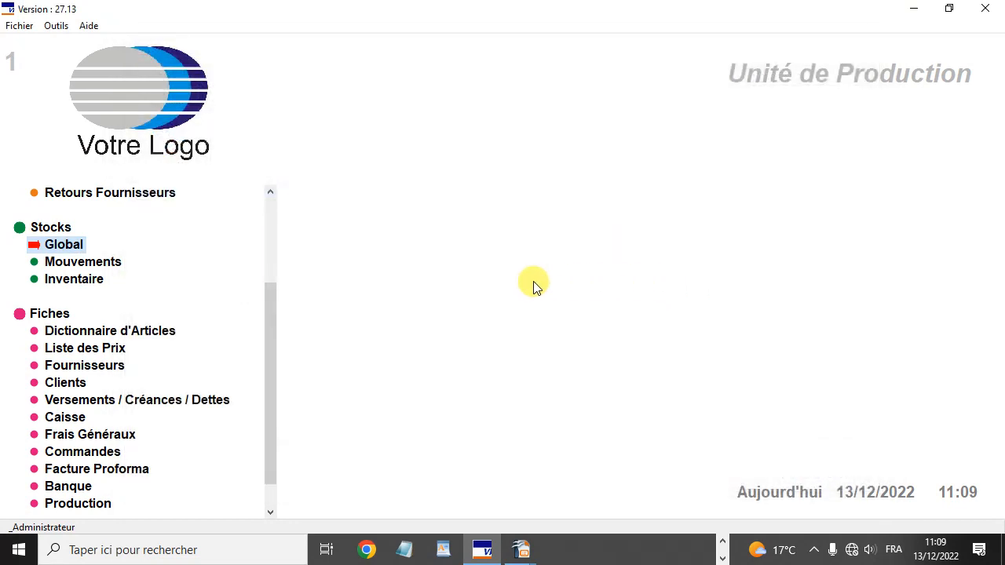
Open purchase BR/1 from ALGERIE PROD in the purchase history and set the received quantity of M1 to 100 Kg.
{"action": "left_click_drag", "start_coordinate": [272, 300], "coordinate": [270, 250]}
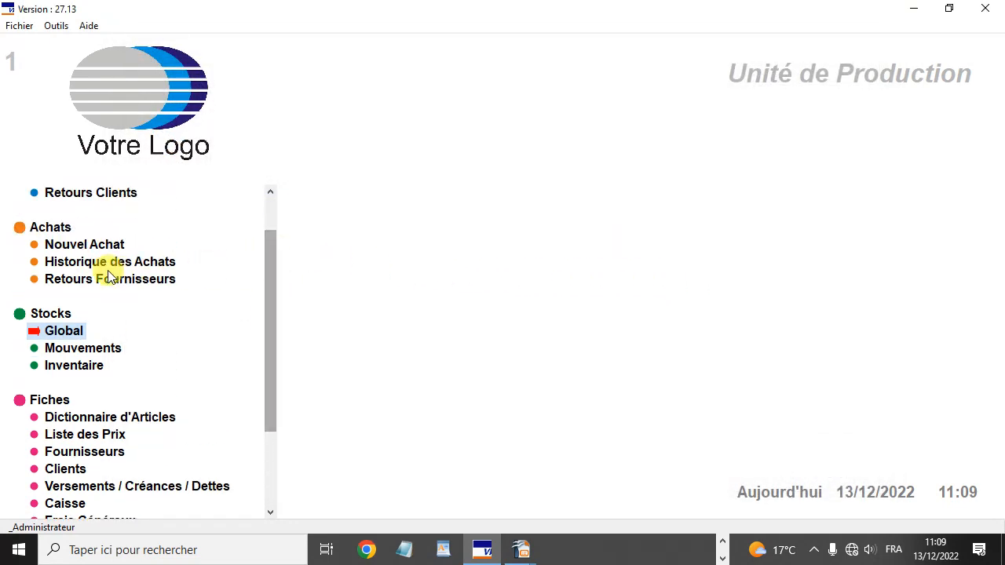
{"action": "left_click", "coordinate": [70, 267]}
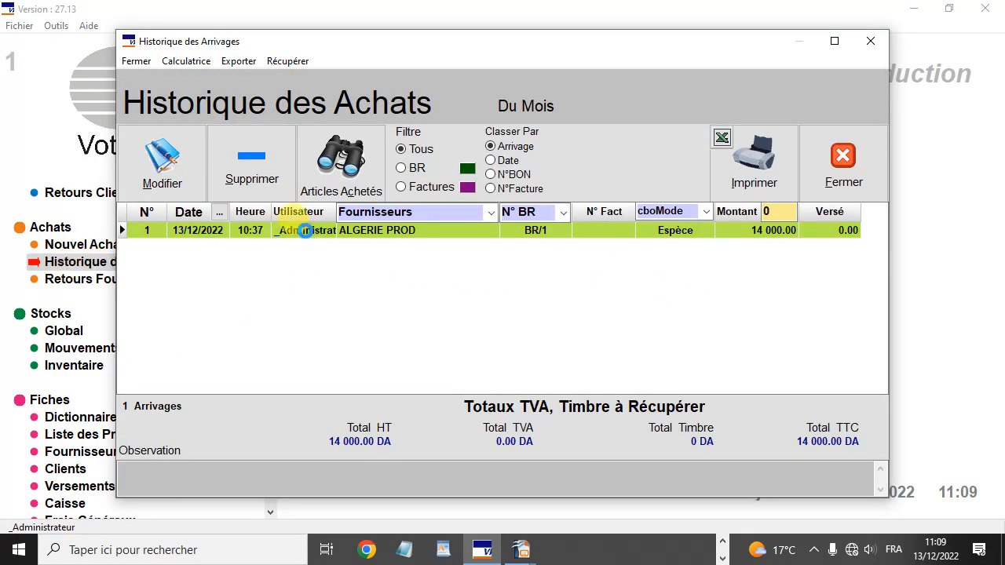
{"action": "double_click", "coordinate": [303, 230]}
{"action": "double_click", "coordinate": [742, 244]}
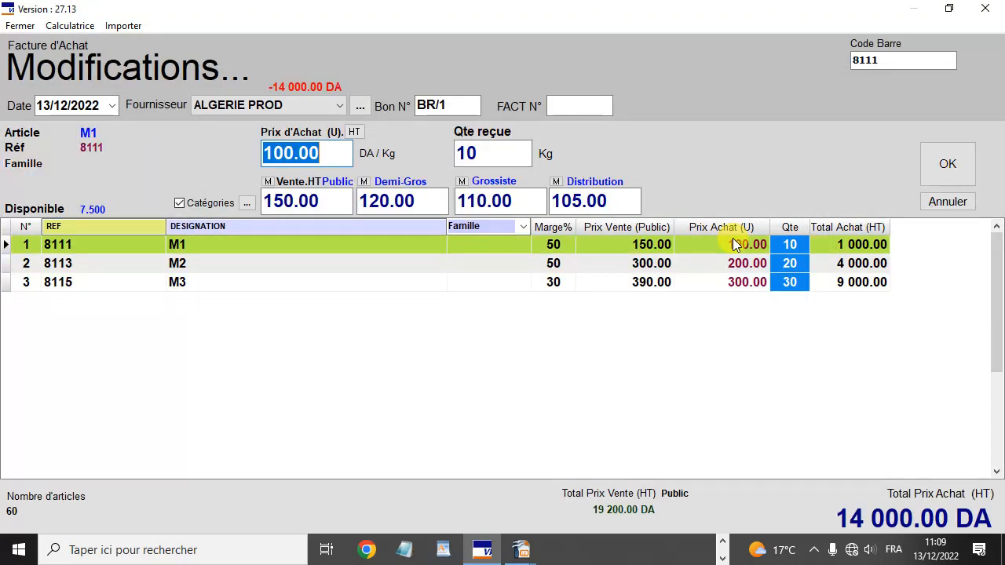
{"action": "left_click", "coordinate": [481, 157]}
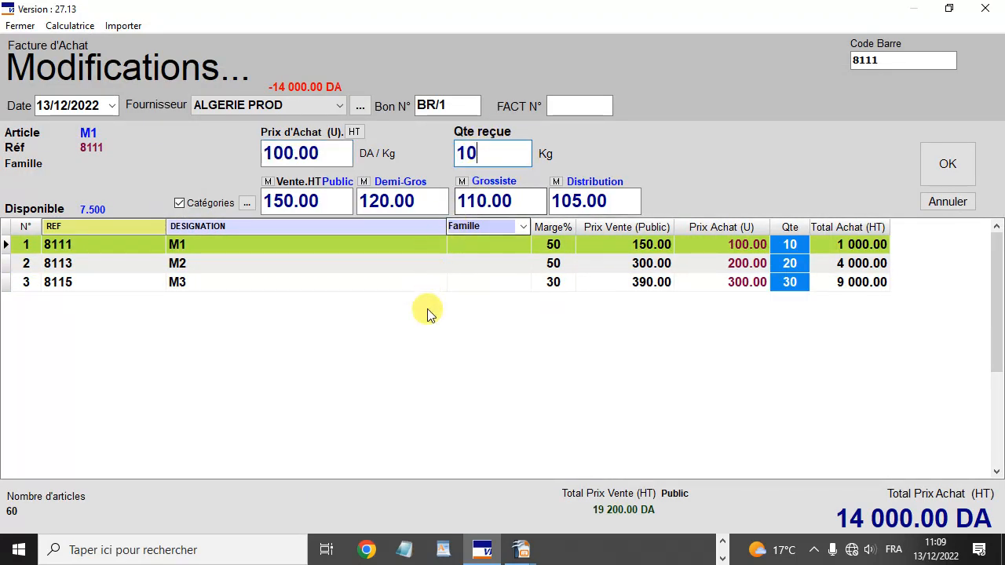
{"action": "type", "text": "0"}
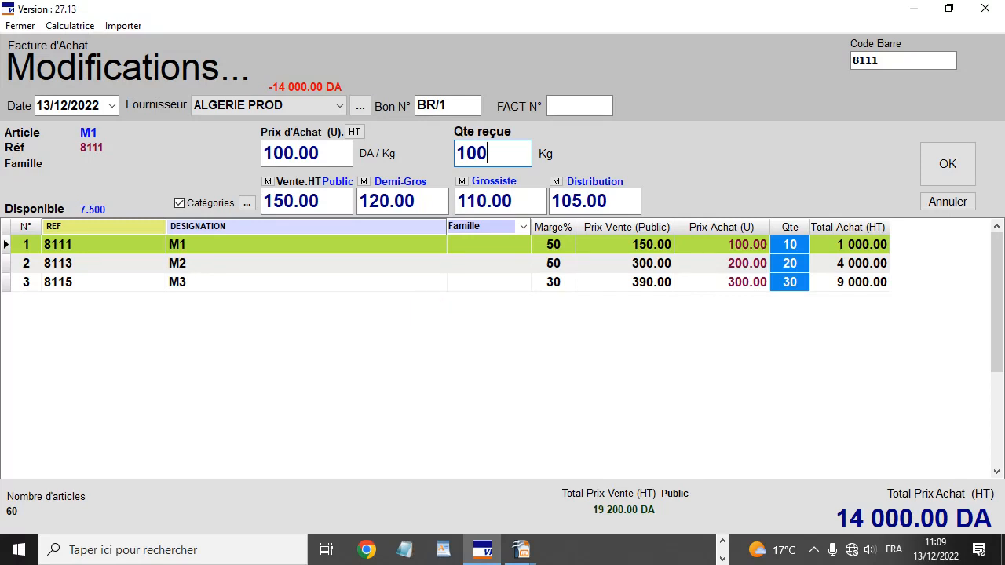
{"action": "left_click", "coordinate": [951, 165]}
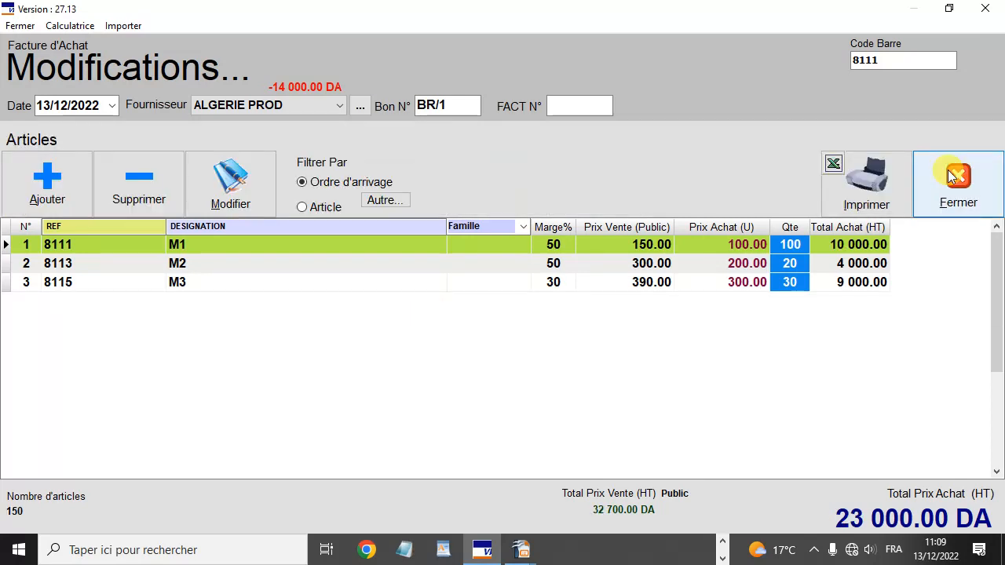
Set the received quantities in the same purchase to 200 Kg for M2 and 300 Kg for M3.
{"action": "double_click", "coordinate": [778, 265]}
{"action": "left_click", "coordinate": [506, 151]}
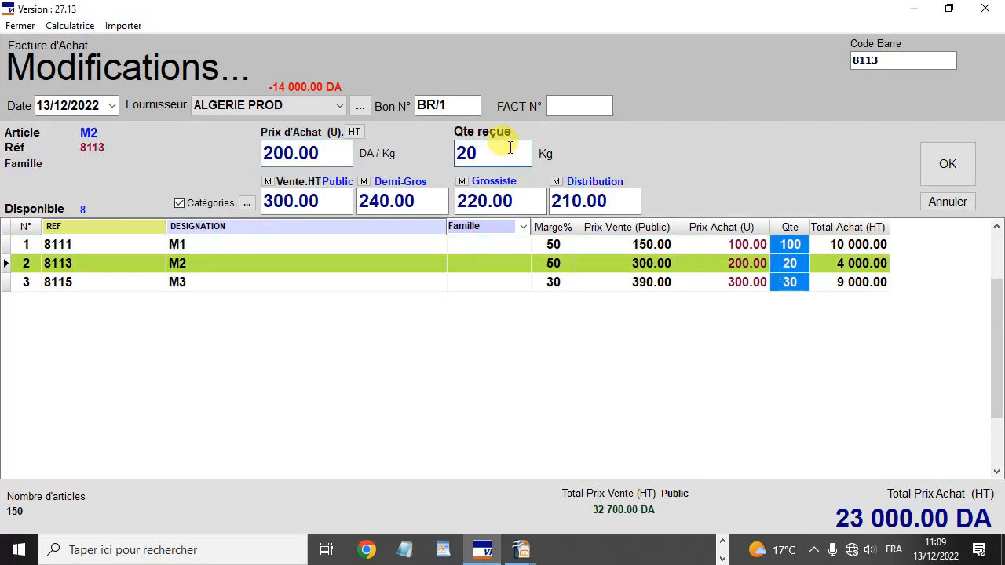
{"action": "type", "text": "0"}
{"action": "left_click", "coordinate": [962, 171]}
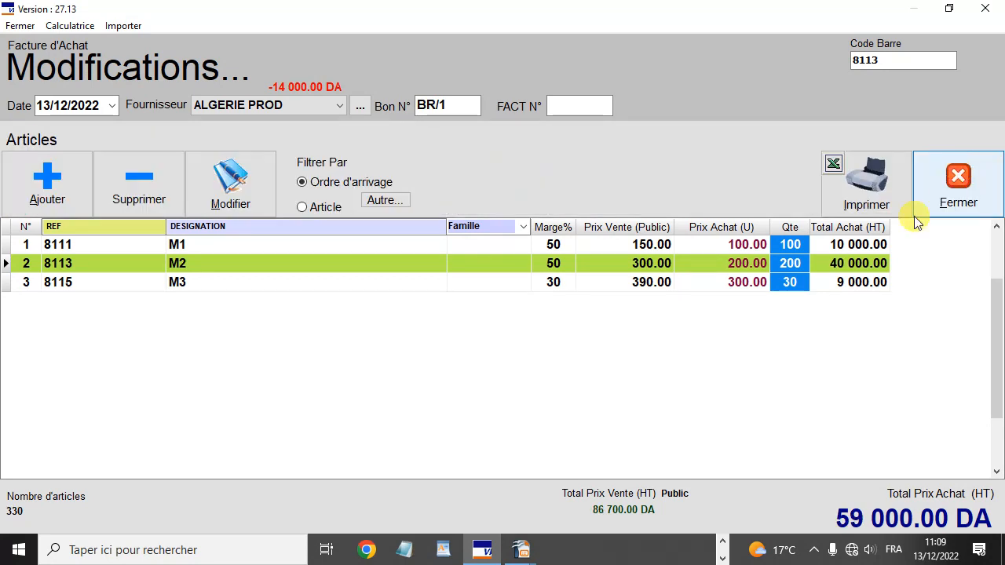
{"action": "double_click", "coordinate": [790, 284]}
{"action": "left_click", "coordinate": [500, 157]}
{"action": "type", "text": "00"}
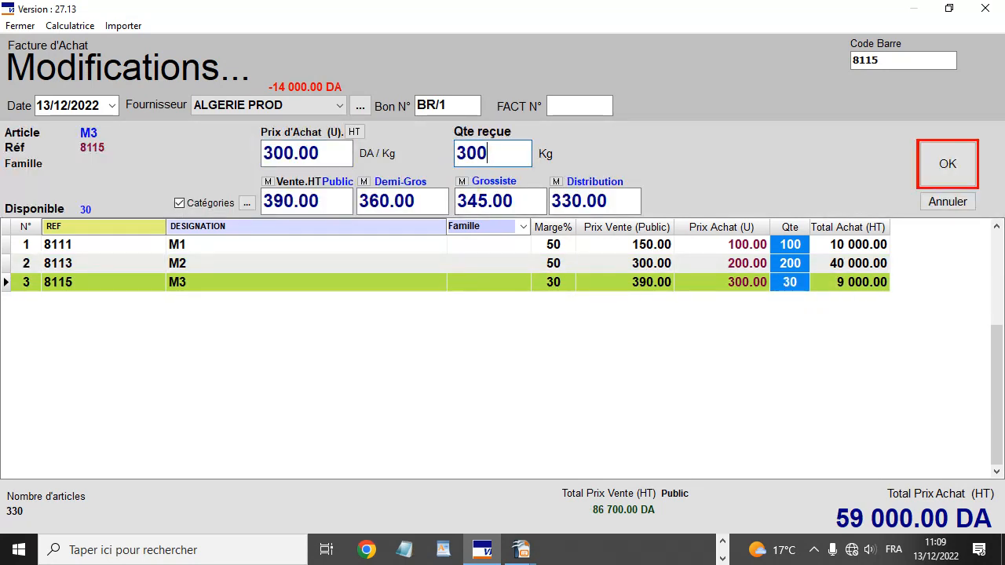
{"action": "left_click", "coordinate": [954, 169]}
Finish the modified purchase as a BR with a supplier payment of 0, and leave the purchase history.
{"action": "left_click", "coordinate": [958, 175]}
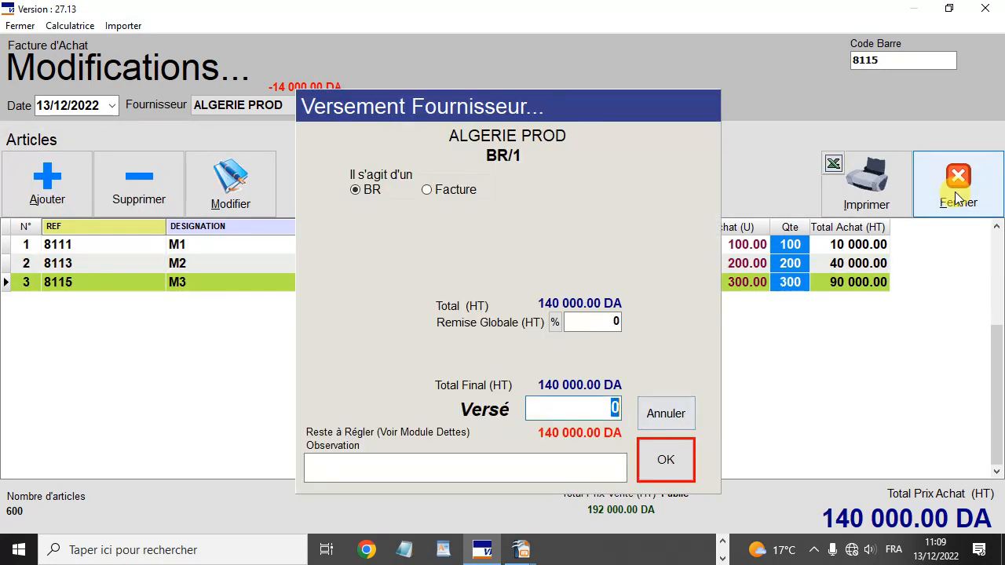
{"action": "left_click", "coordinate": [655, 464]}
{"action": "left_click", "coordinate": [635, 340]}
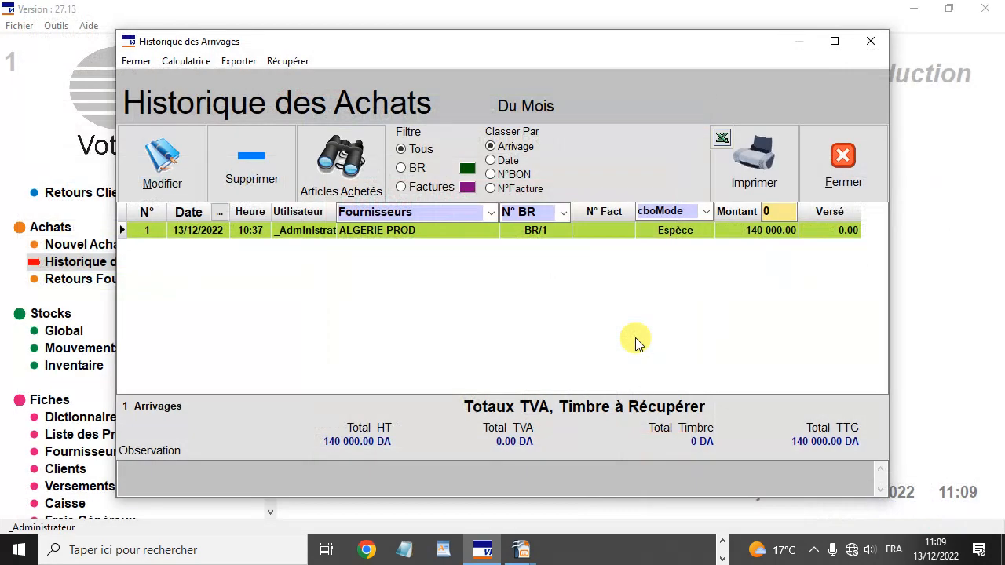
{"action": "left_click", "coordinate": [817, 193]}
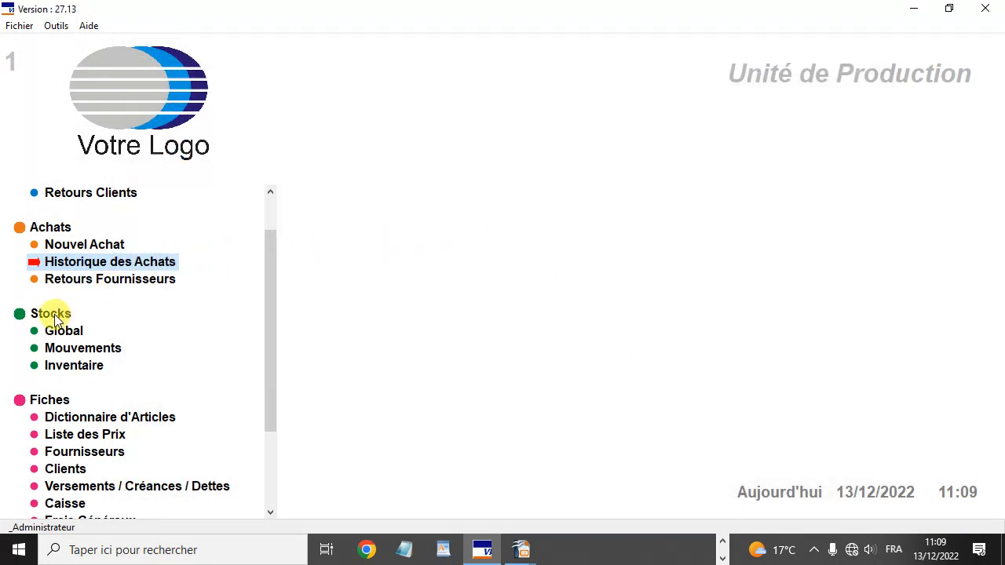
Check the updated global stock of M1, M2, M3 and the quantities for P2, and close the overview.
{"action": "left_click", "coordinate": [63, 313]}
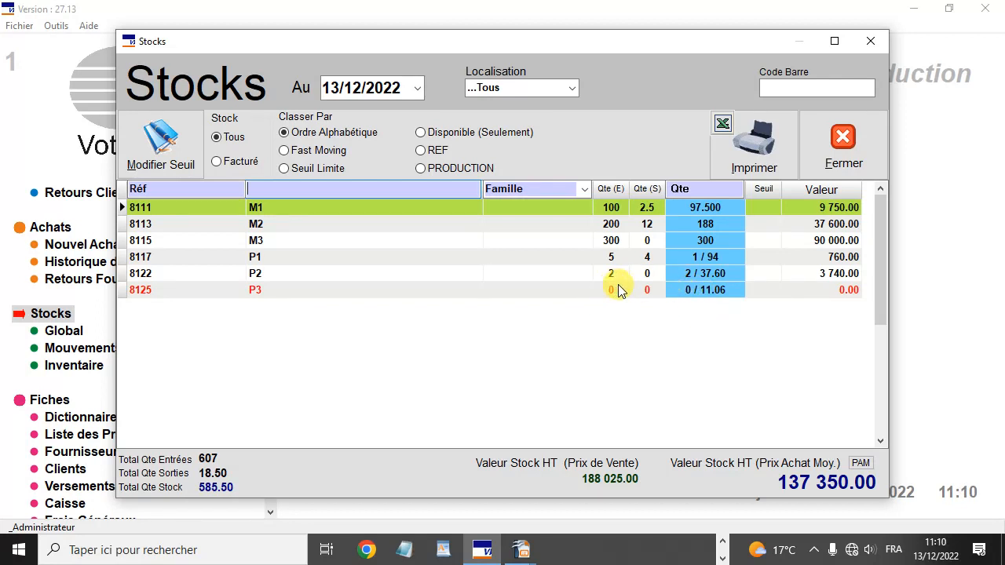
{"action": "left_click", "coordinate": [604, 225]}
{"action": "left_click", "coordinate": [613, 210]}
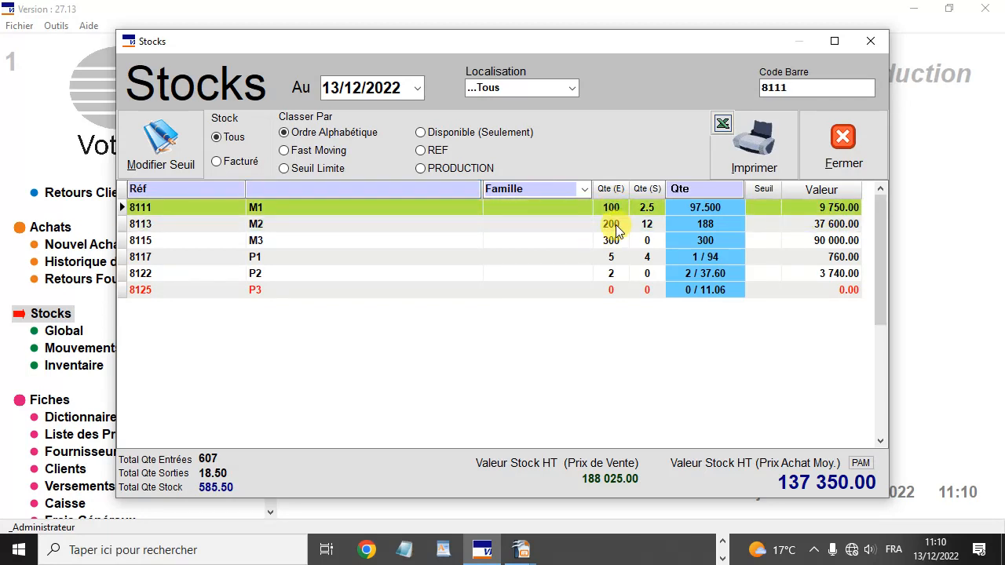
{"action": "left_click", "coordinate": [615, 225]}
{"action": "left_click", "coordinate": [618, 240]}
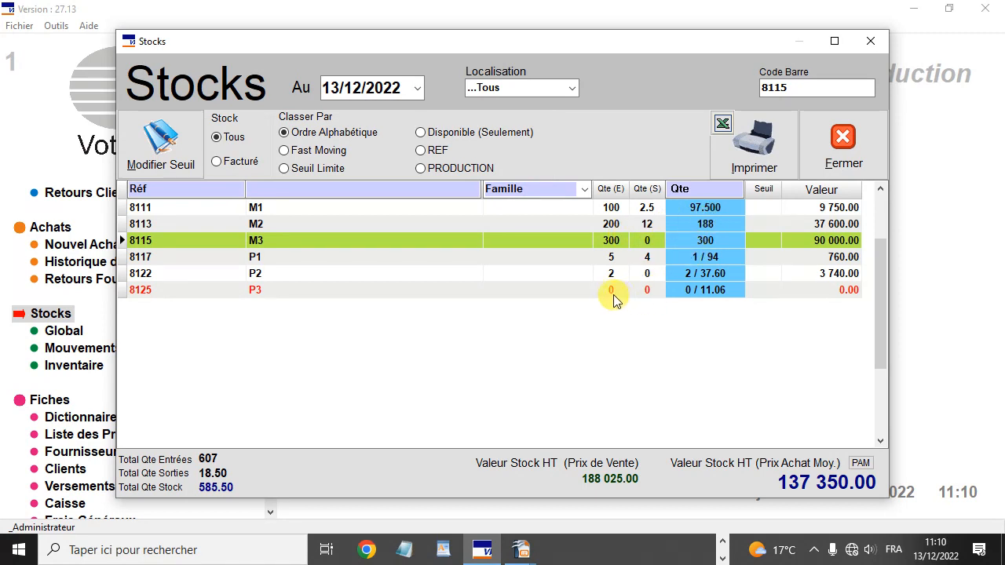
{"action": "left_click", "coordinate": [424, 277]}
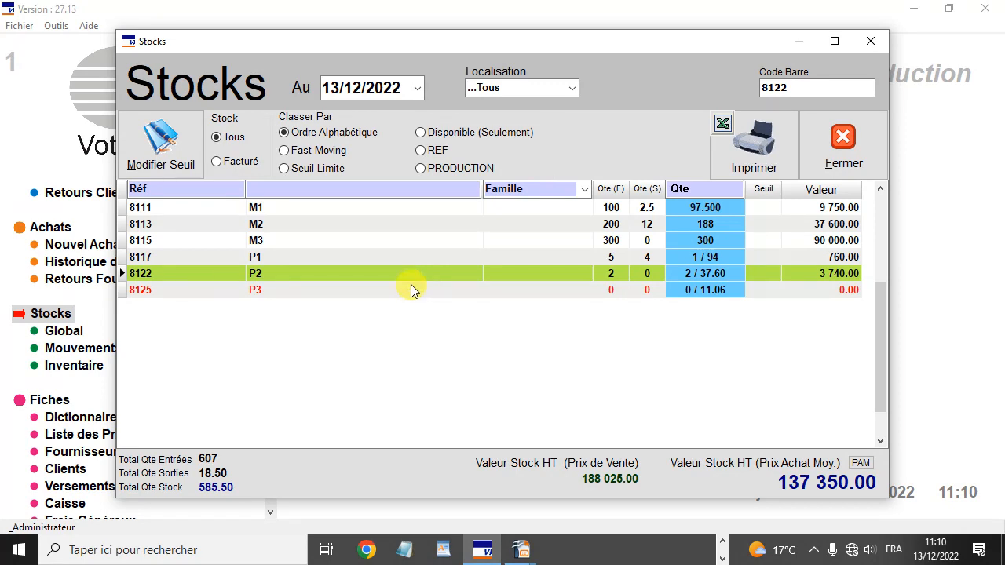
{"action": "key", "text": "Escape"}
Open the production composition of article P3 from the article dictionary and compare its required quantities of P2 and P1.
{"action": "left_click", "coordinate": [118, 416]}
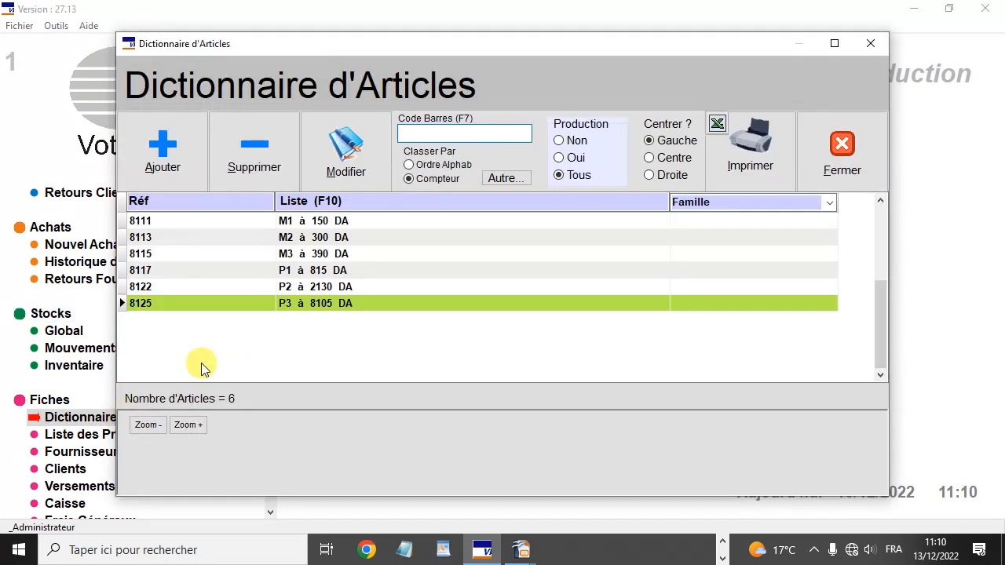
{"action": "double_click", "coordinate": [309, 301]}
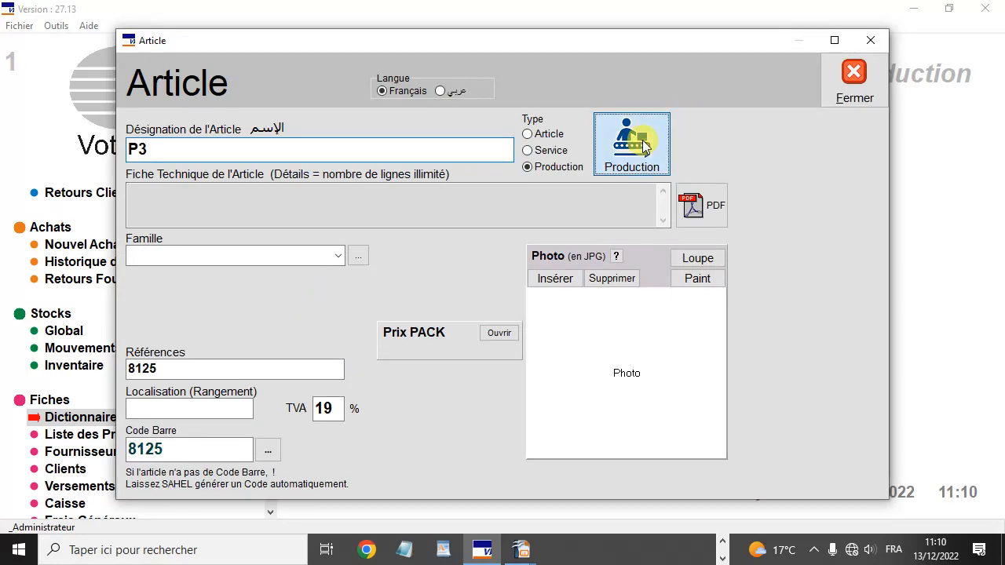
{"action": "left_click", "coordinate": [643, 145]}
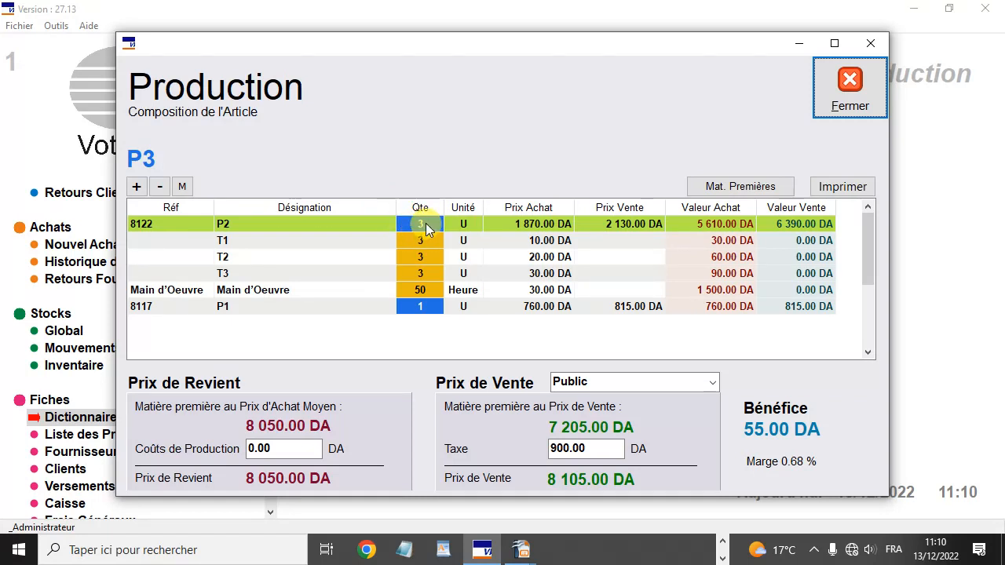
{"action": "left_click", "coordinate": [417, 307]}
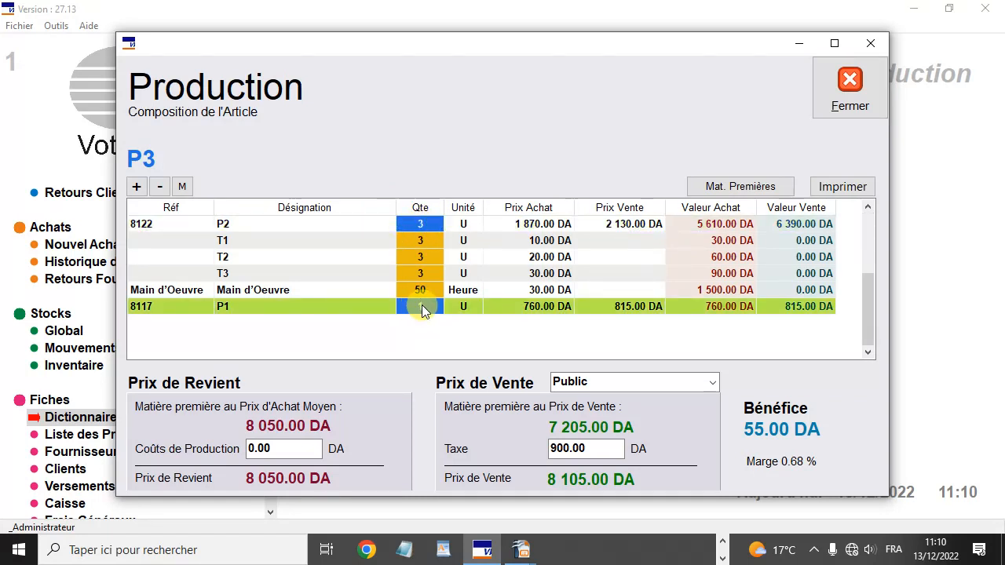
{"action": "left_click", "coordinate": [418, 223]}
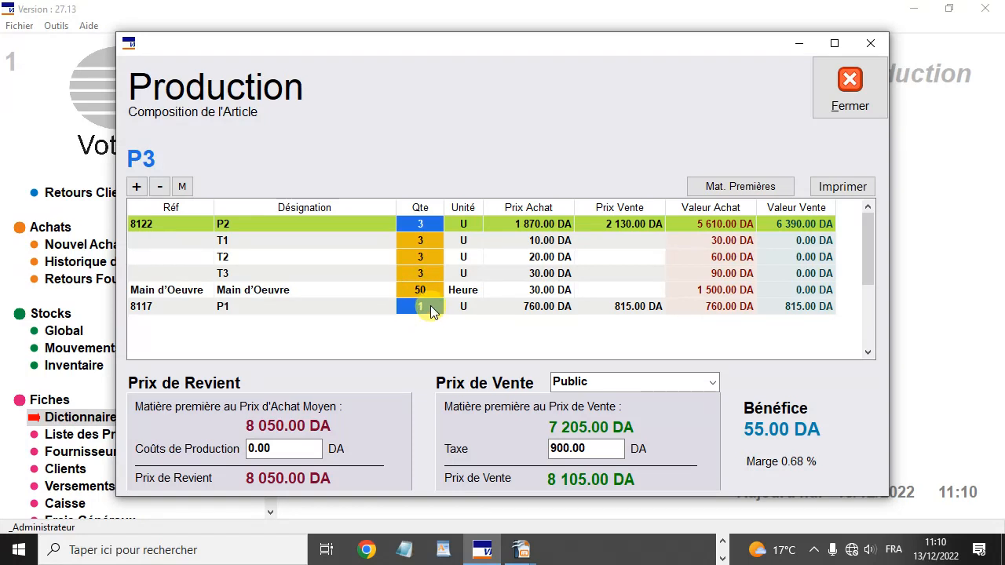
{"action": "left_click", "coordinate": [419, 309]}
{"action": "left_click", "coordinate": [425, 225]}
{"action": "left_click", "coordinate": [432, 306]}
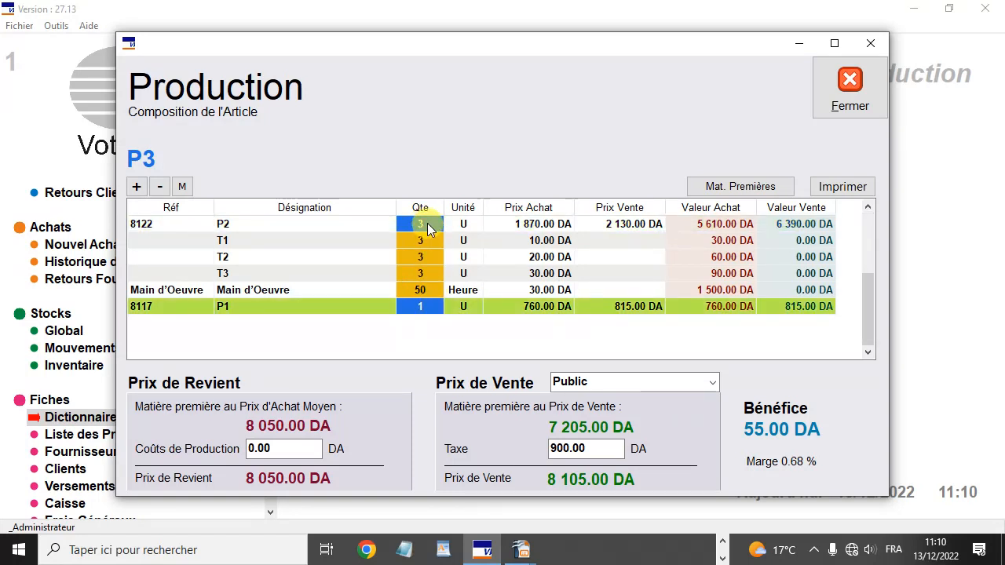
{"action": "left_click", "coordinate": [425, 225]}
{"action": "left_click", "coordinate": [431, 306]}
Examine the quantities of T1, T2, labour (Main d'Oeuvre) and P2 in the composition of P3.
{"action": "left_click", "coordinate": [429, 242]}
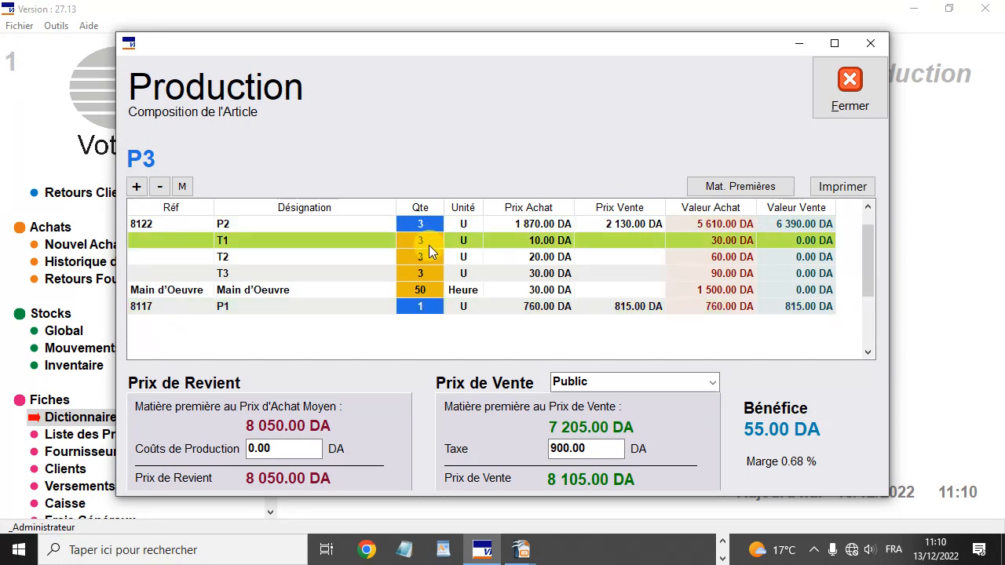
{"action": "left_click", "coordinate": [429, 260]}
{"action": "left_click", "coordinate": [430, 291]}
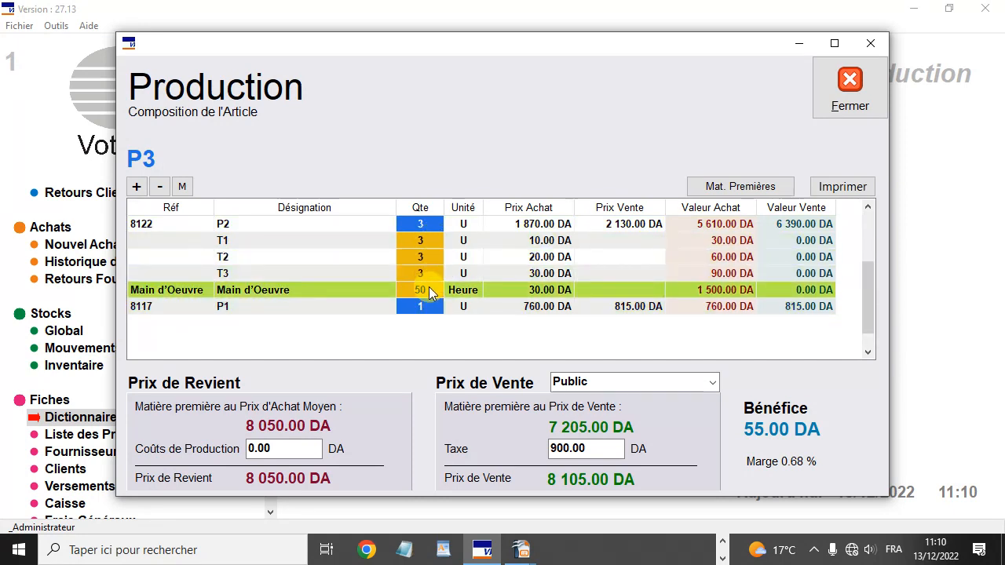
{"action": "left_click", "coordinate": [428, 243]}
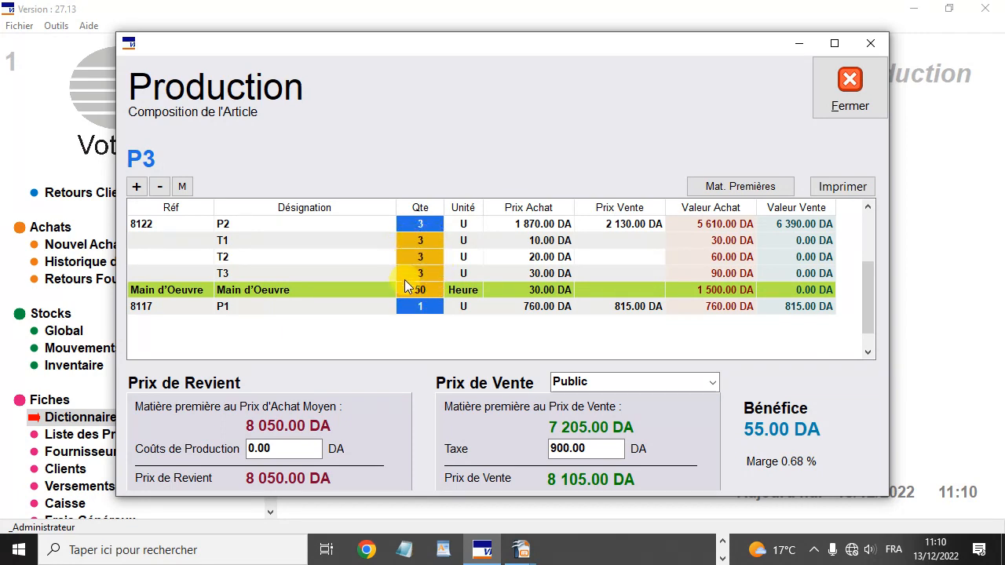
{"action": "left_click", "coordinate": [426, 223]}
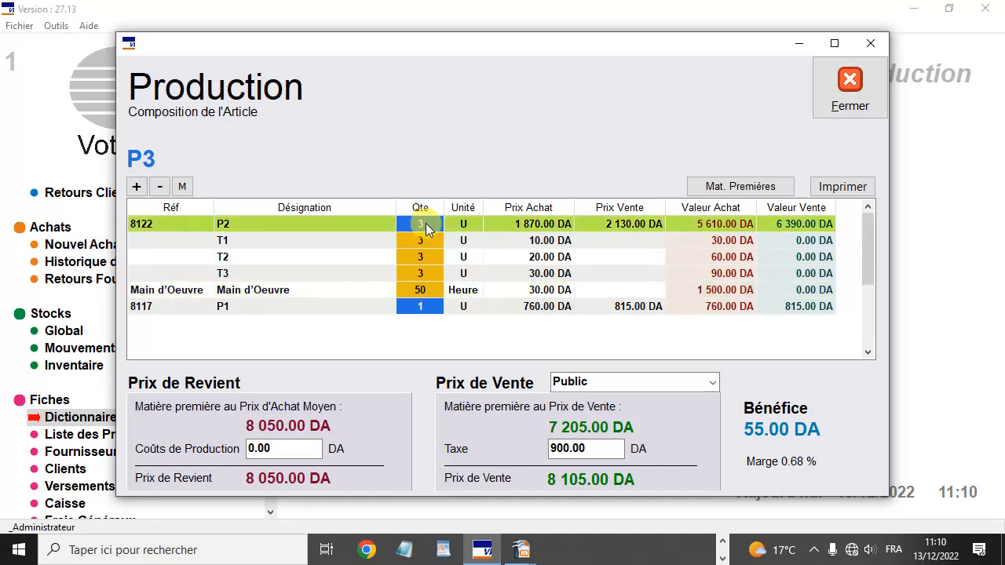
Compare the required quantities of P1 and P2 in the composition of P3, and close the composition and the article dictionary.
{"action": "left_click", "coordinate": [429, 308]}
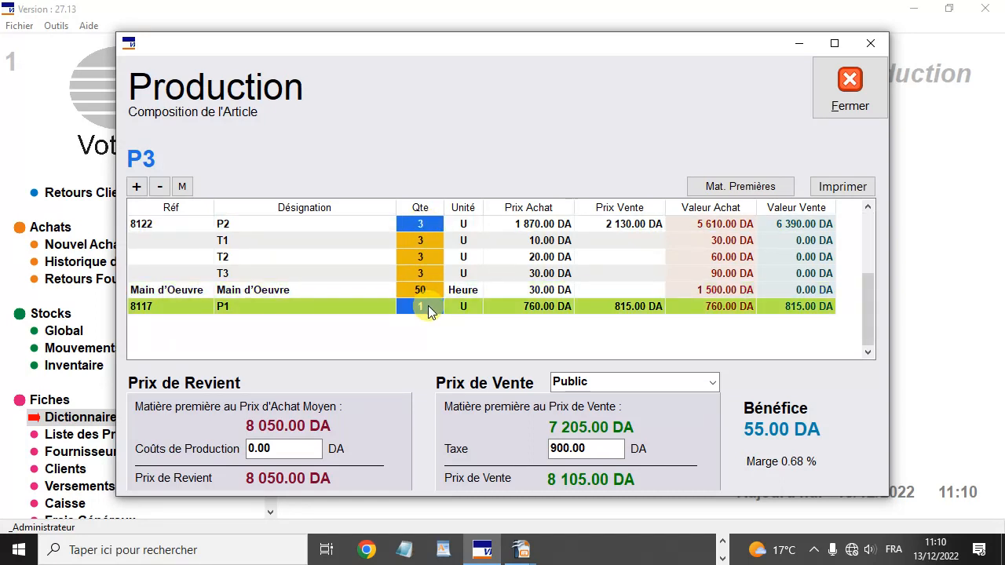
{"action": "left_click", "coordinate": [431, 225]}
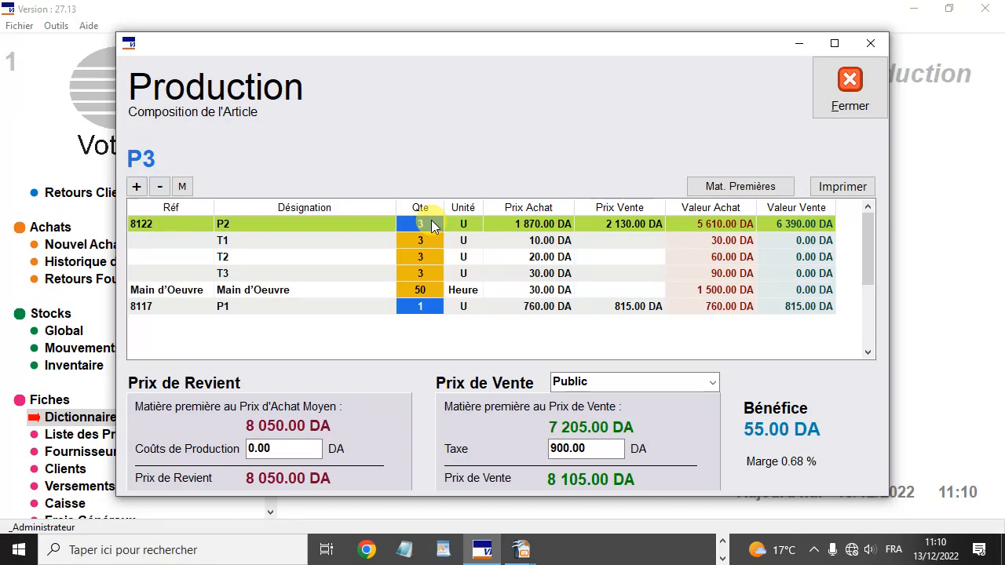
{"action": "left_click", "coordinate": [429, 309]}
{"action": "key", "text": "Escape"}
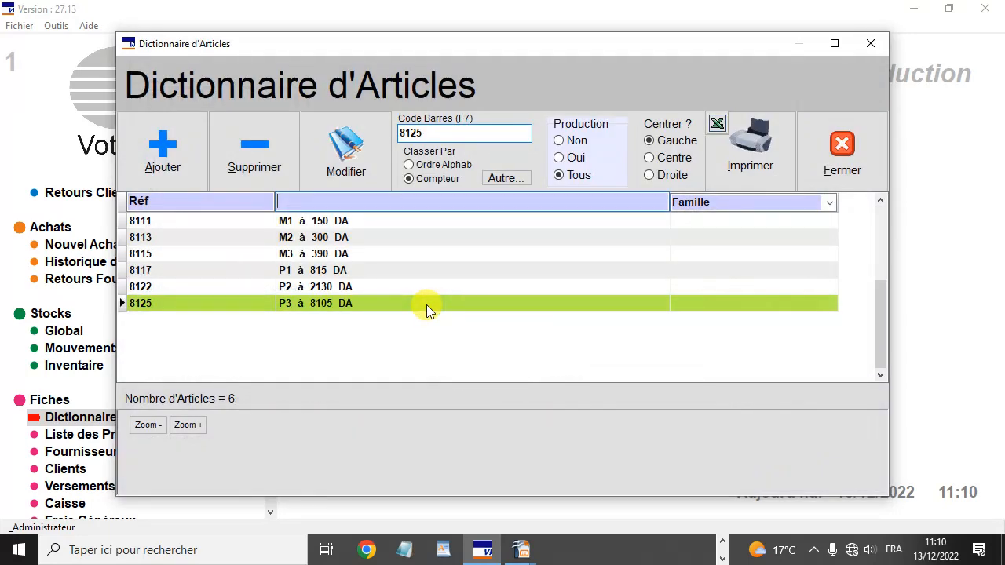
{"action": "key", "text": "Escape"}
Check the available and producible quantities of P2 and P1 in the global stock, and close it.
{"action": "left_click", "coordinate": [63, 333]}
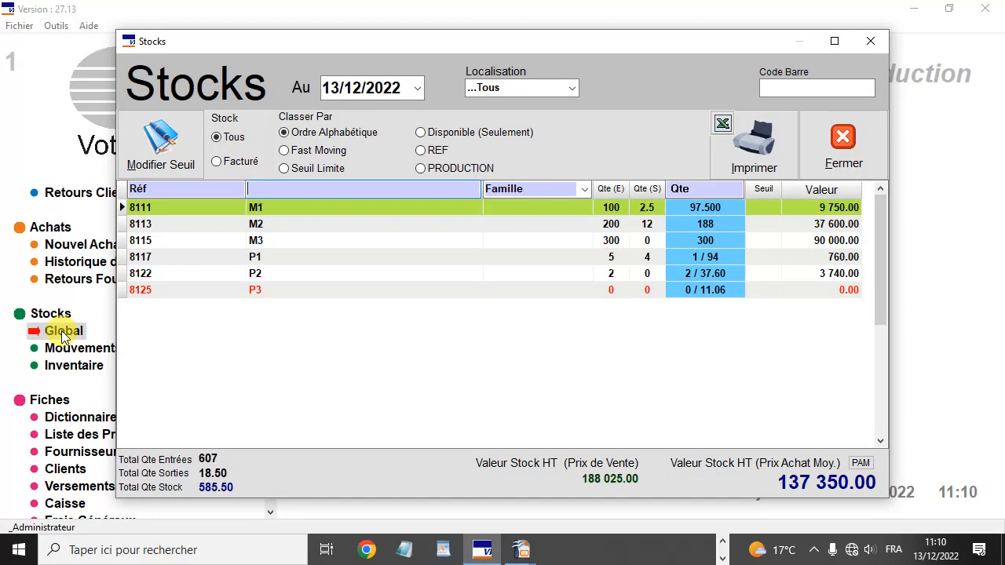
{"action": "left_click", "coordinate": [686, 276]}
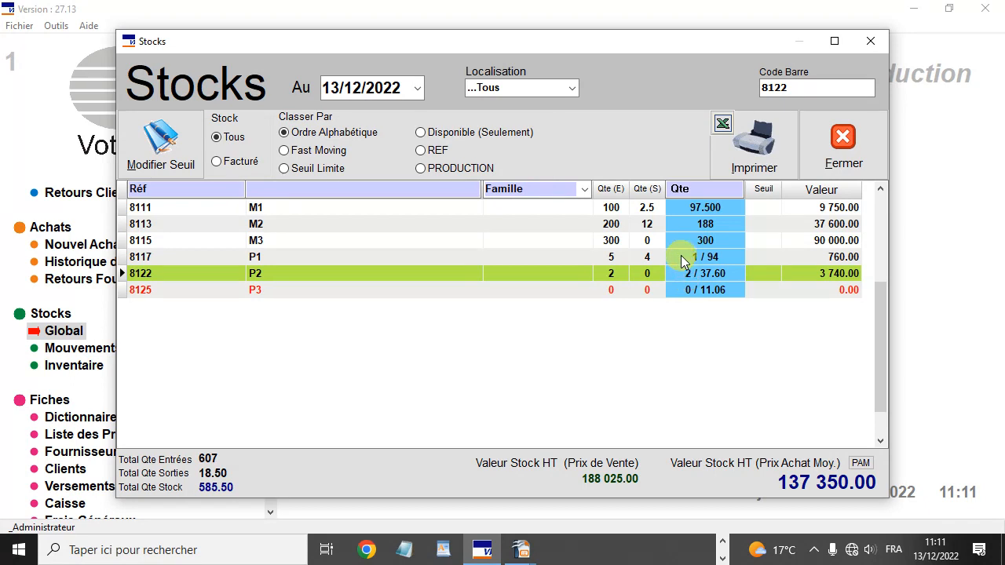
{"action": "left_click", "coordinate": [695, 259]}
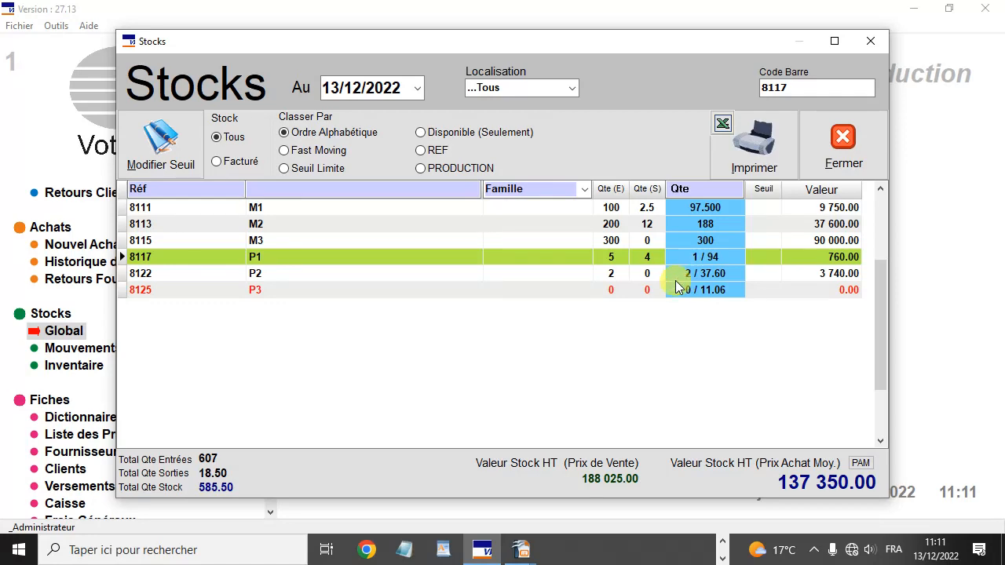
{"action": "key", "text": "Escape"}
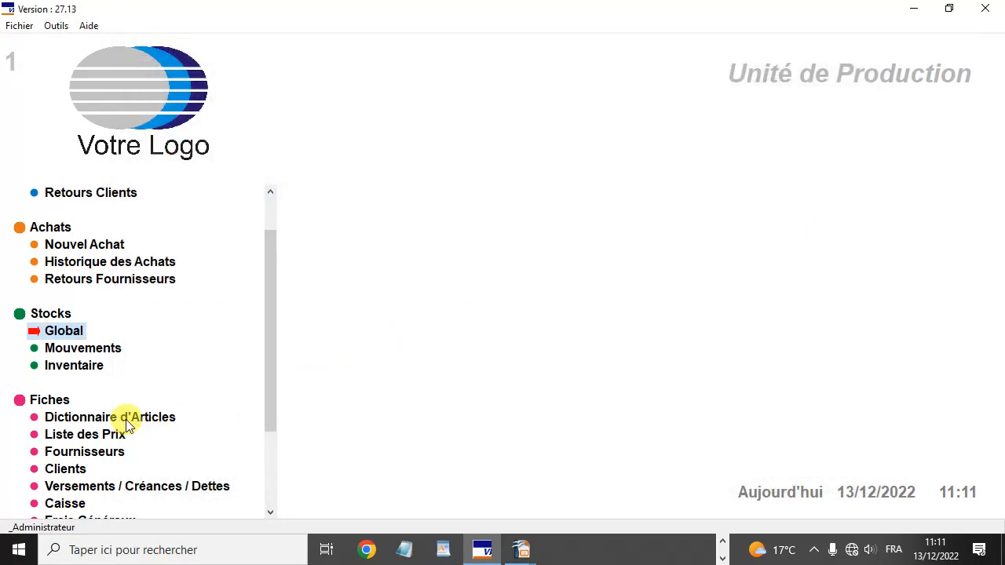
Start a new production dated 13/12/2022 with production reference R3 and lot number 003.
{"action": "left_click_drag", "start_coordinate": [272, 353], "coordinate": [196, 460]}
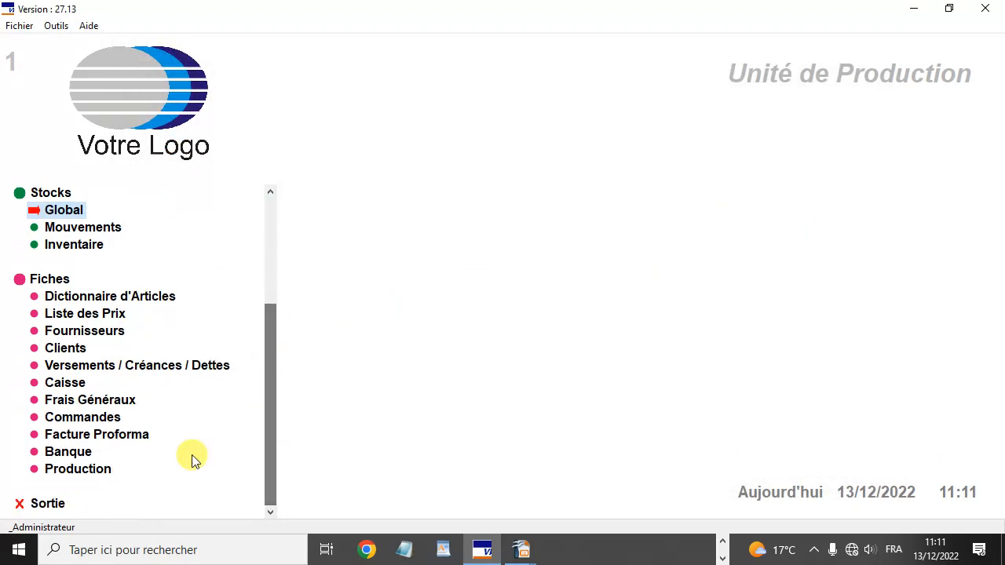
{"action": "left_click", "coordinate": [73, 472]}
{"action": "left_click", "coordinate": [155, 169]}
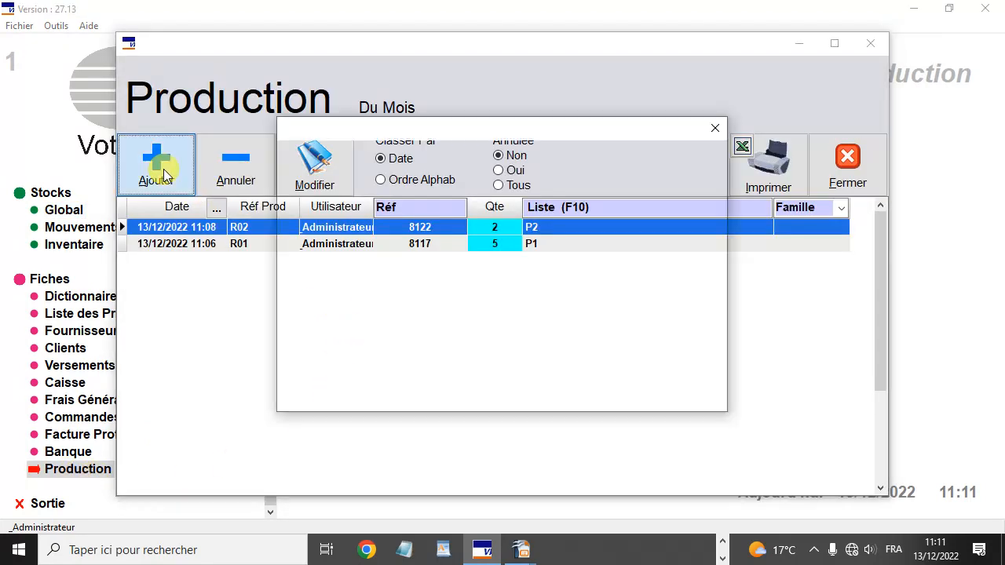
{"action": "left_click", "coordinate": [352, 302]}
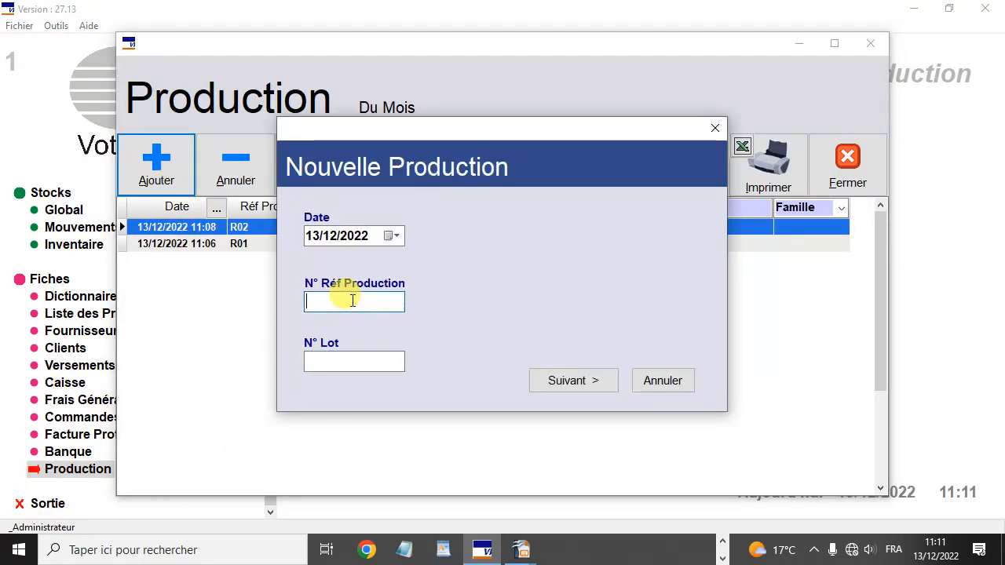
{"action": "type", "text": "r"}
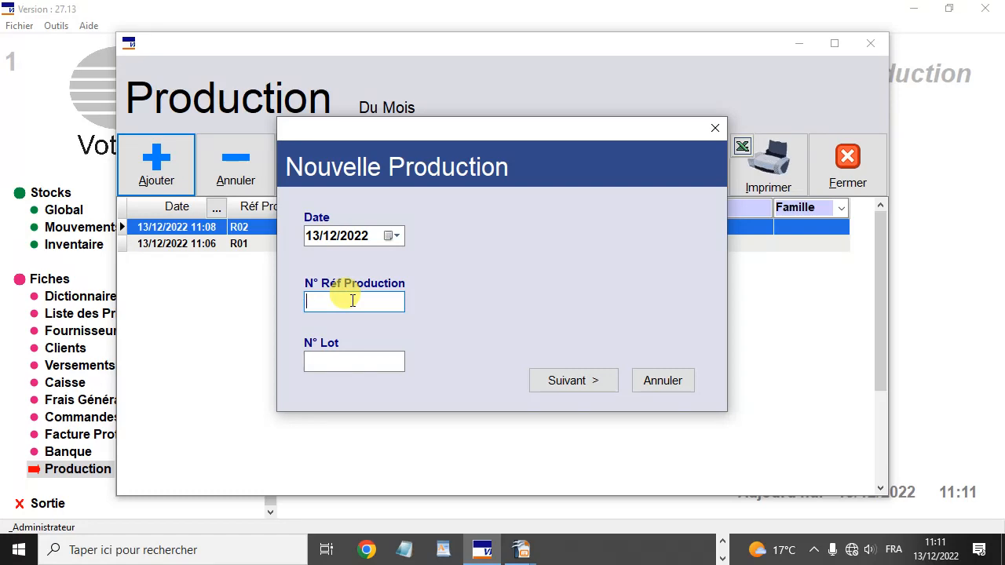
{"action": "type", "text": "R3"}
{"action": "key", "text": "Tab"}
{"action": "type", "text": "003"}
{"action": "key", "text": "Return"}
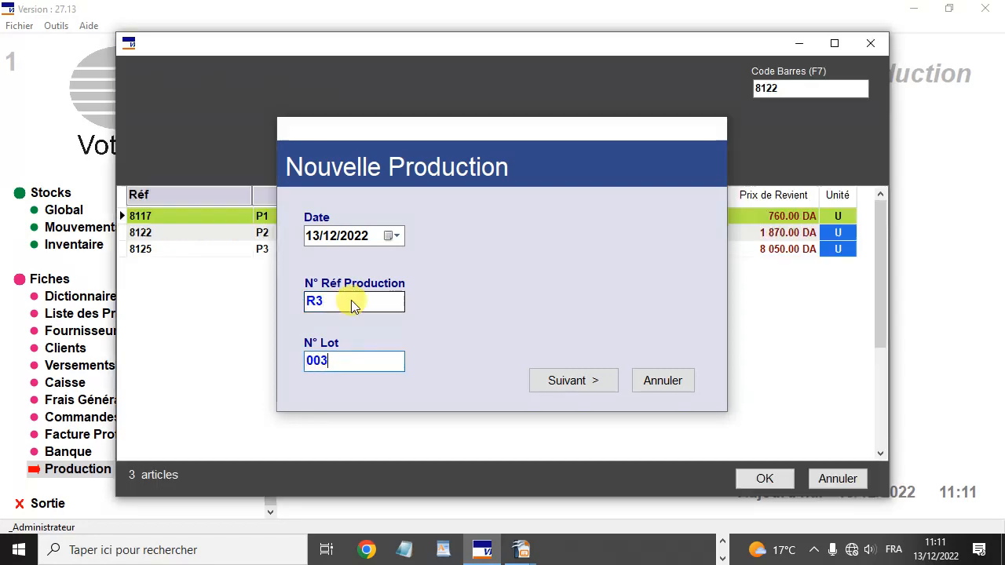
Try to produce 1 unit of article P3 under the new production, and dismiss the message.
{"action": "double_click", "coordinate": [329, 249]}
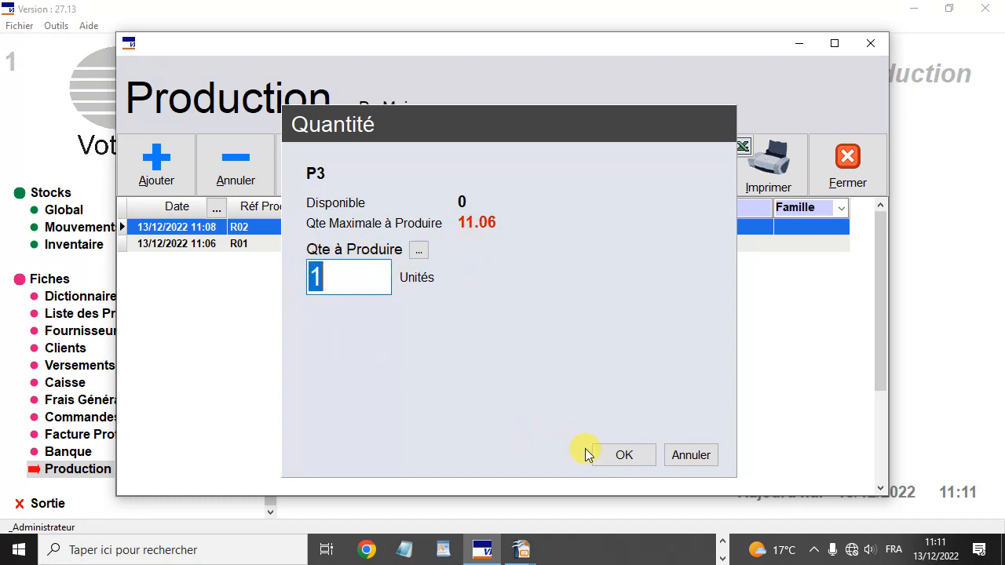
{"action": "left_click", "coordinate": [615, 455]}
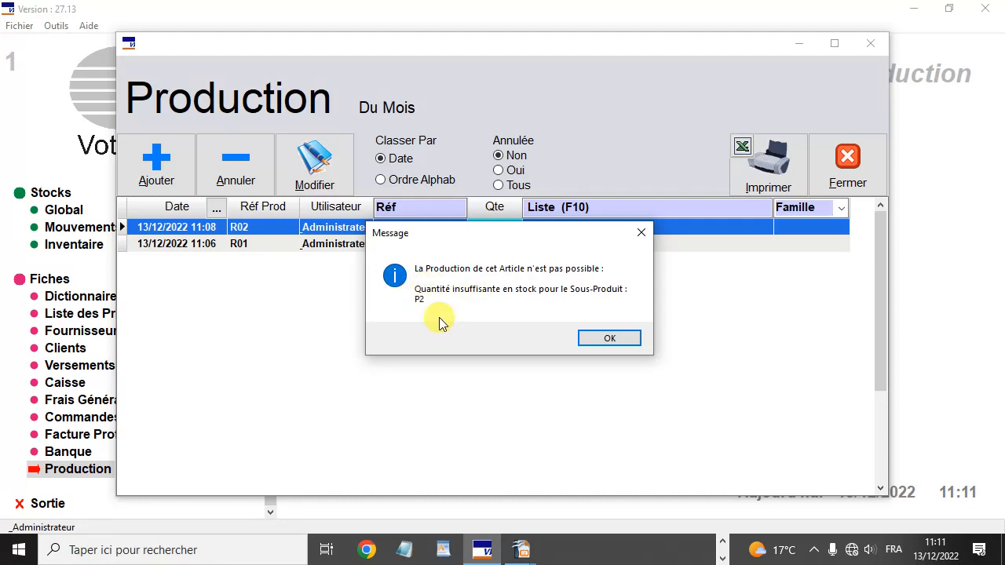
{"action": "left_click", "coordinate": [603, 339]}
Check the maximum producible quantity of P3 through a new production without reference or lot, cancel it and leave the production list.
{"action": "left_click", "coordinate": [154, 162]}
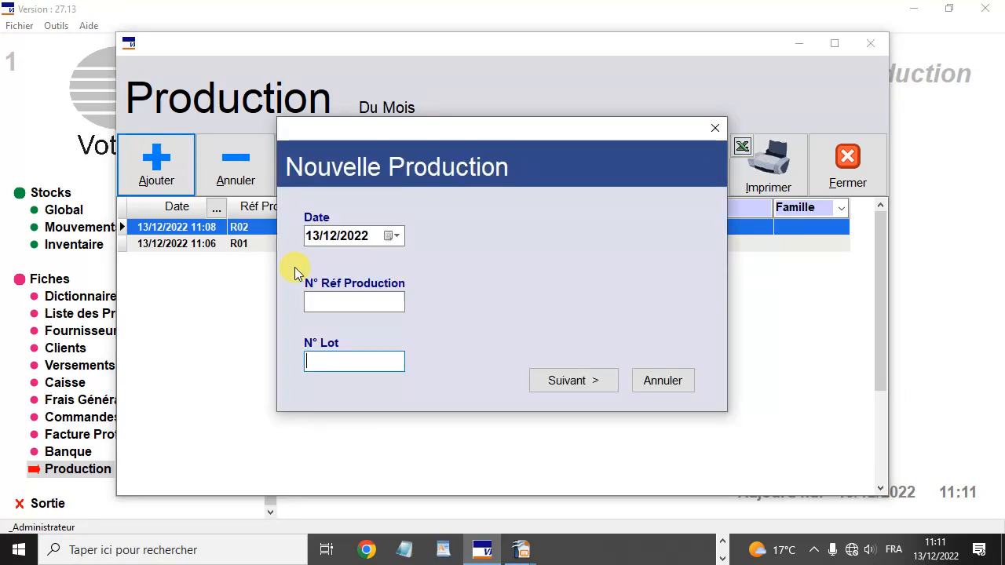
{"action": "left_click", "coordinate": [570, 375]}
{"action": "left_click", "coordinate": [422, 249]}
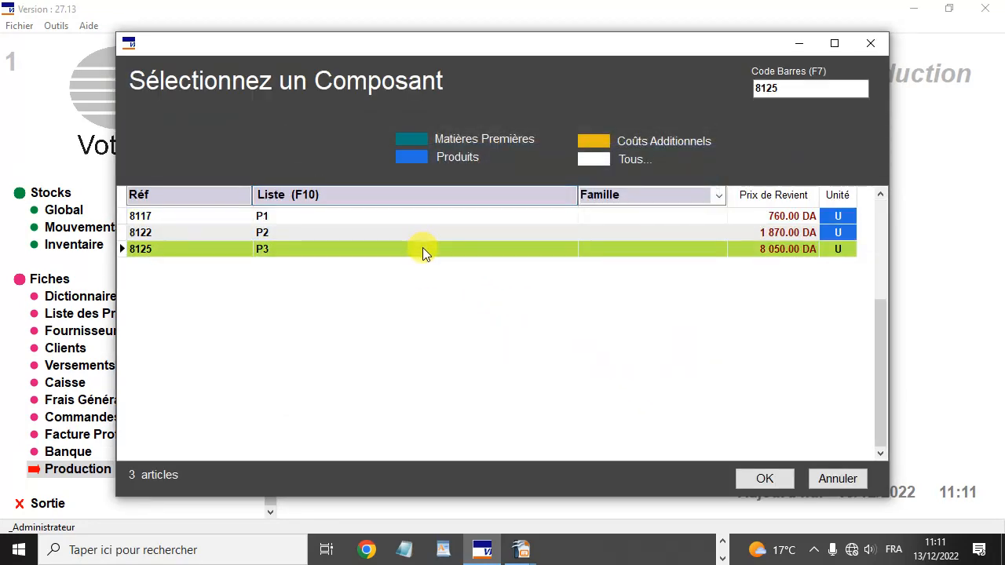
{"action": "double_click", "coordinate": [422, 249]}
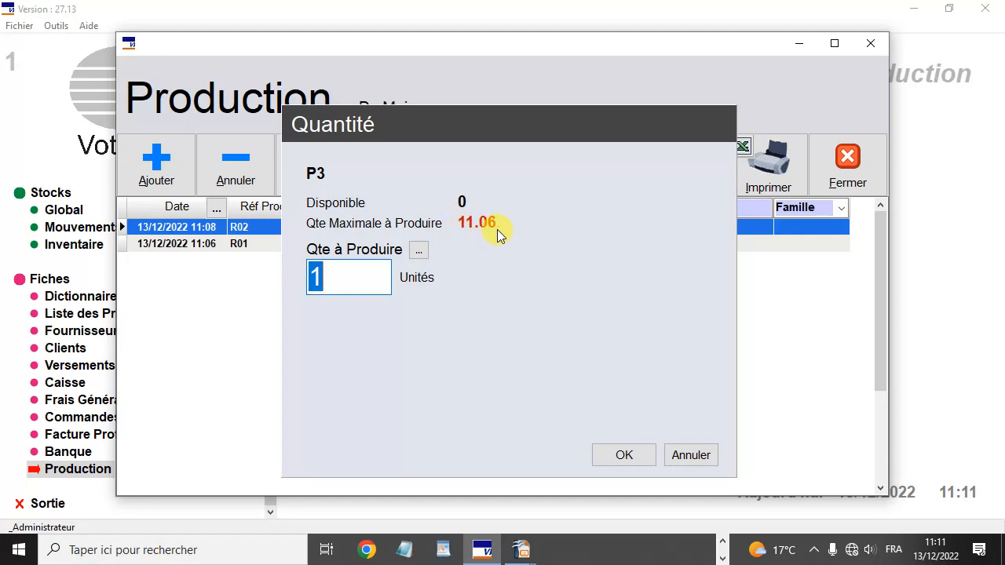
{"action": "key", "text": "Escape"}
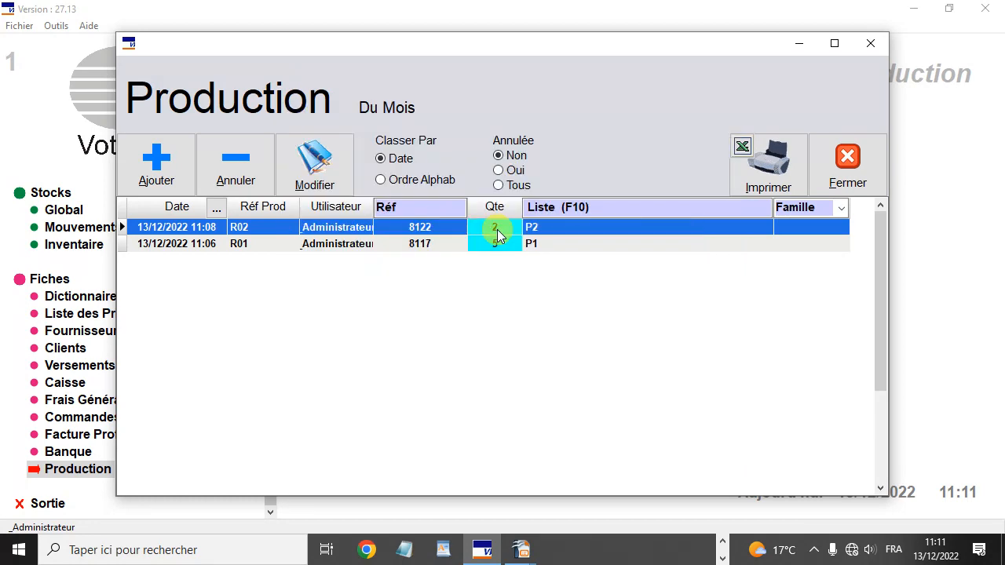
{"action": "key", "text": "Escape"}
Review the global stock entries of P3, P2 and P1 for the sub-products needed, and close the overview.
{"action": "left_click", "coordinate": [67, 209]}
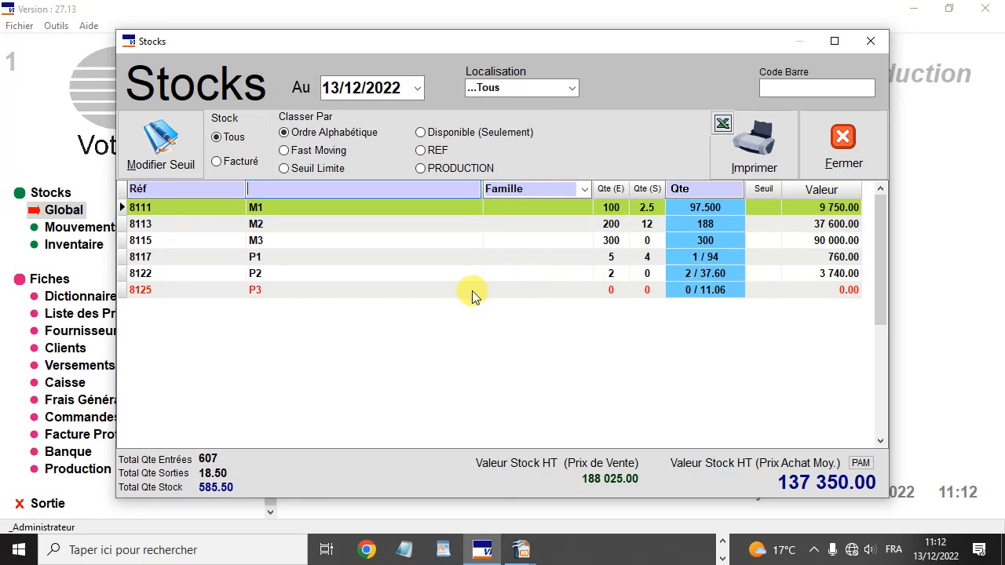
{"action": "left_click", "coordinate": [285, 290]}
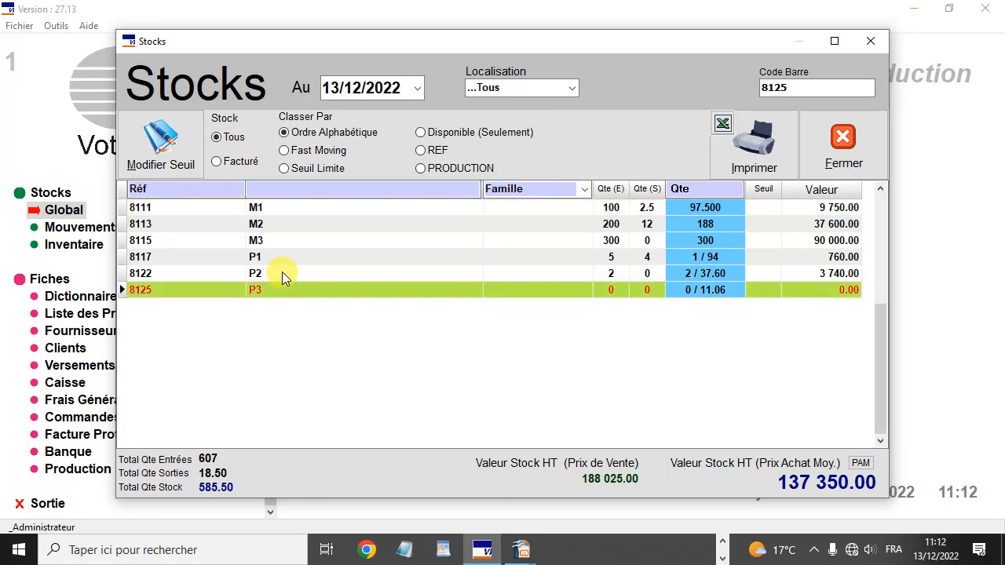
{"action": "left_click", "coordinate": [284, 275]}
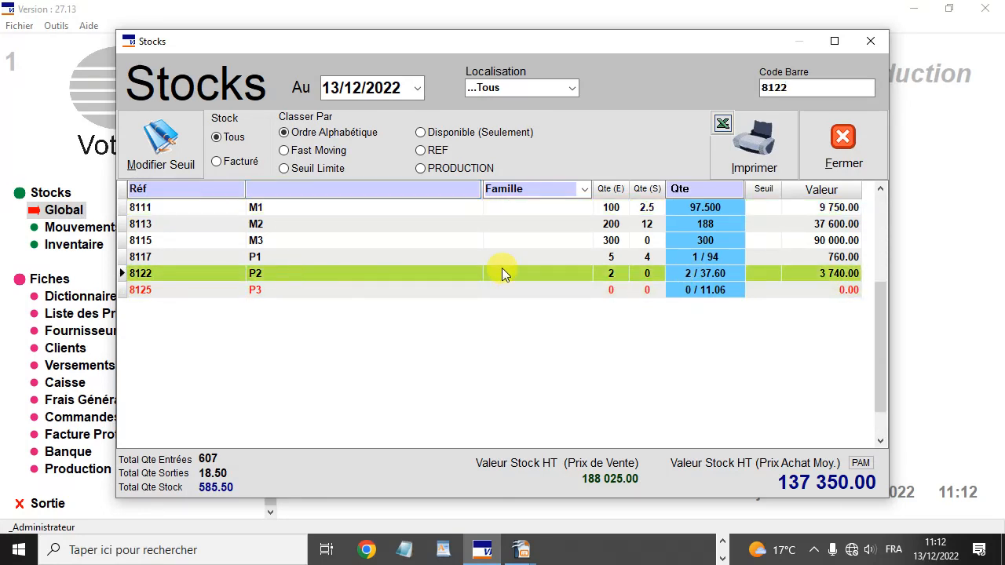
{"action": "left_click", "coordinate": [704, 259]}
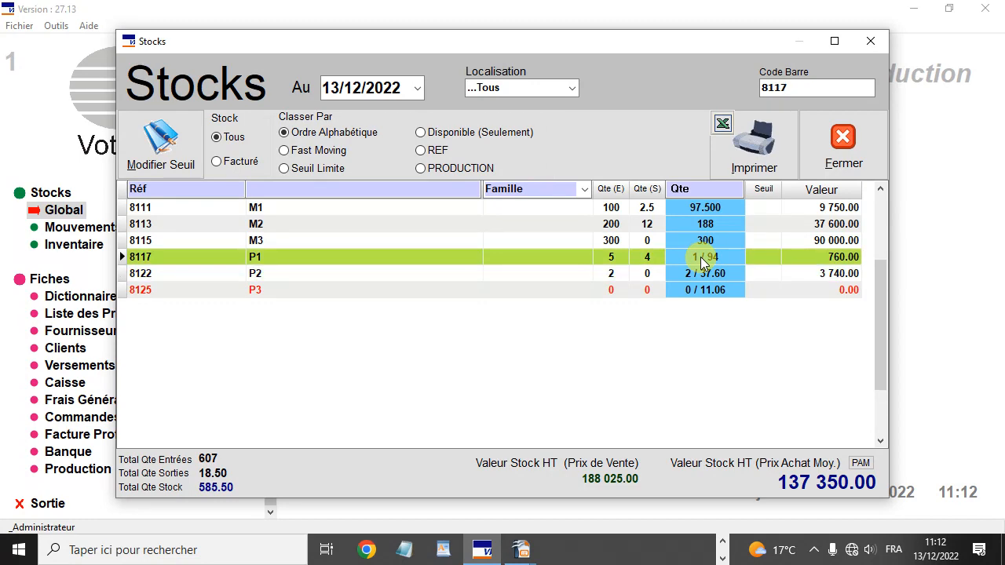
{"action": "key", "text": "Escape"}
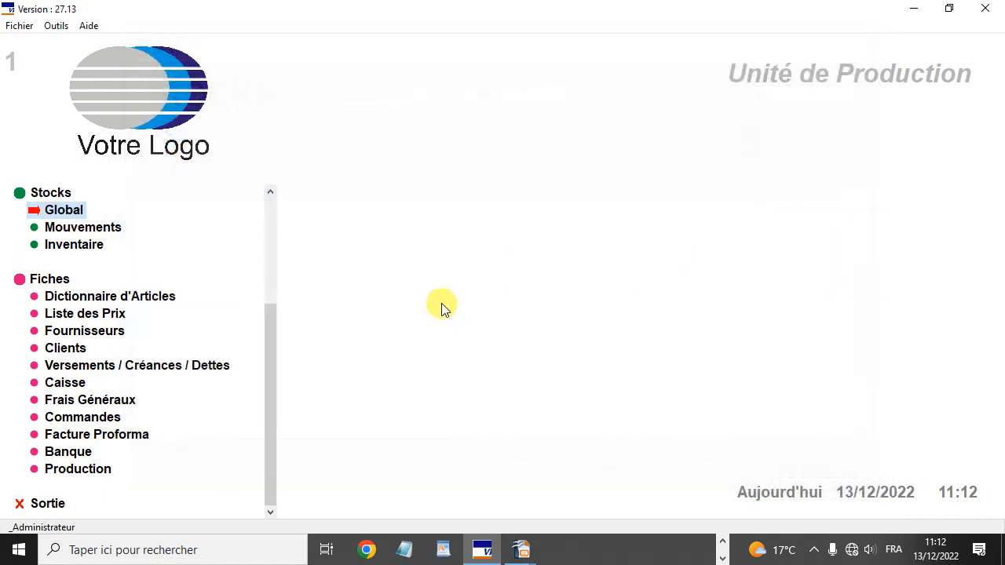
Try to change the quantity of the P2 production R02 to 3 units, and dismiss the message.
{"action": "left_click", "coordinate": [67, 472]}
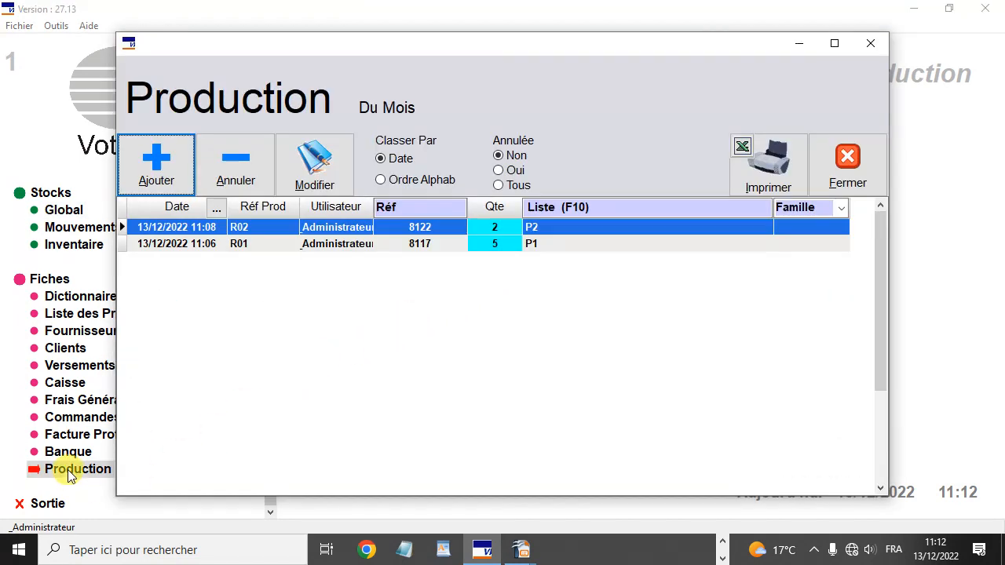
{"action": "double_click", "coordinate": [568, 225]}
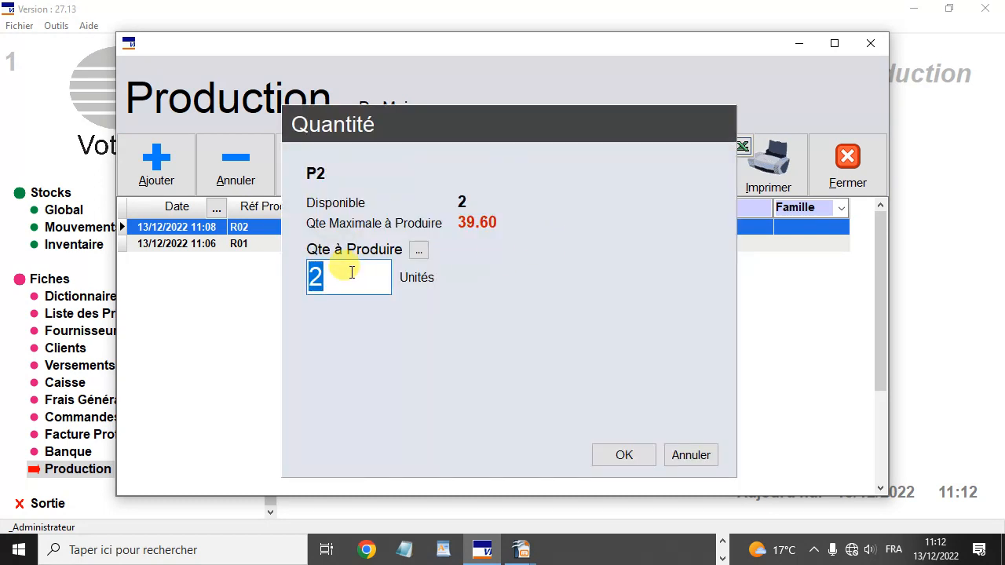
{"action": "type", "text": "3"}
{"action": "key", "text": "Return"}
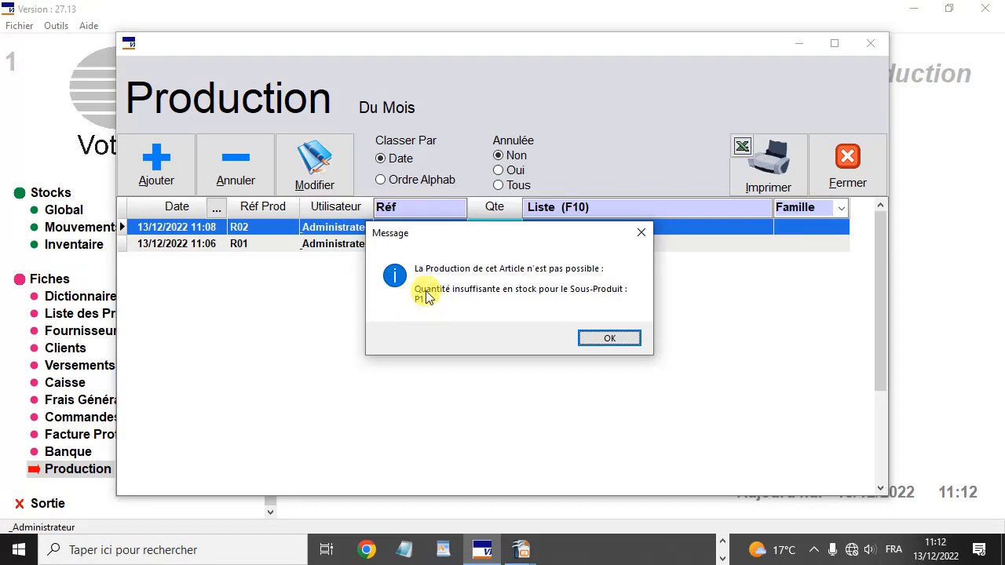
{"action": "key", "text": "Return"}
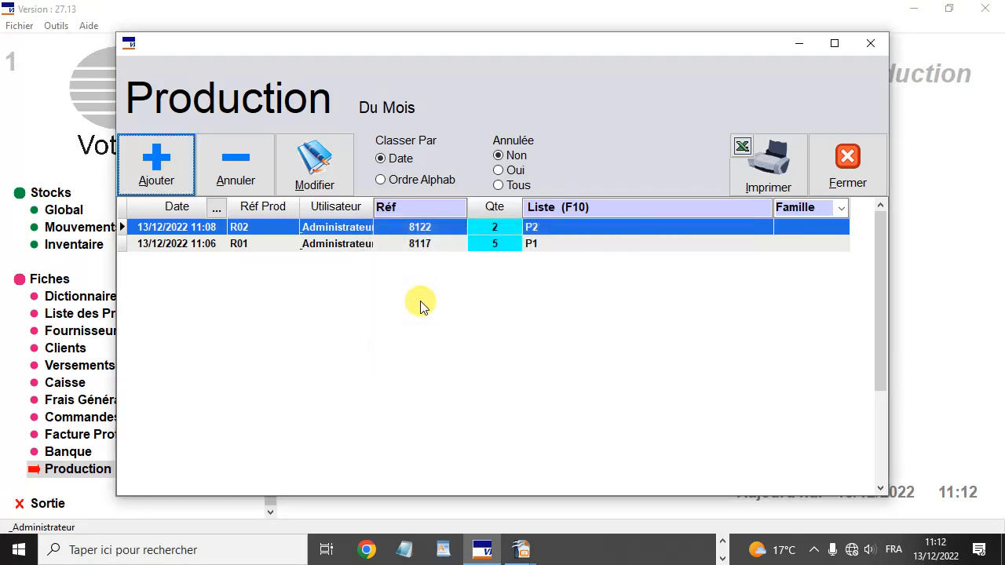
Switch to the FicheTechnique.odp presentation in OpenOffice Impress, view its slide full screen, and return to the production list.
{"action": "left_click", "coordinate": [556, 247]}
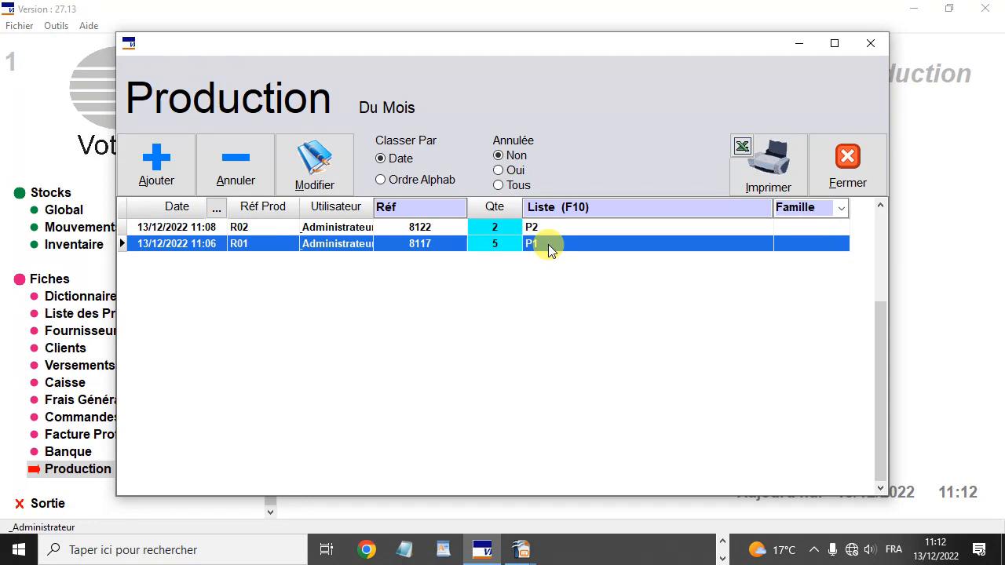
{"action": "left_click", "coordinate": [515, 555]}
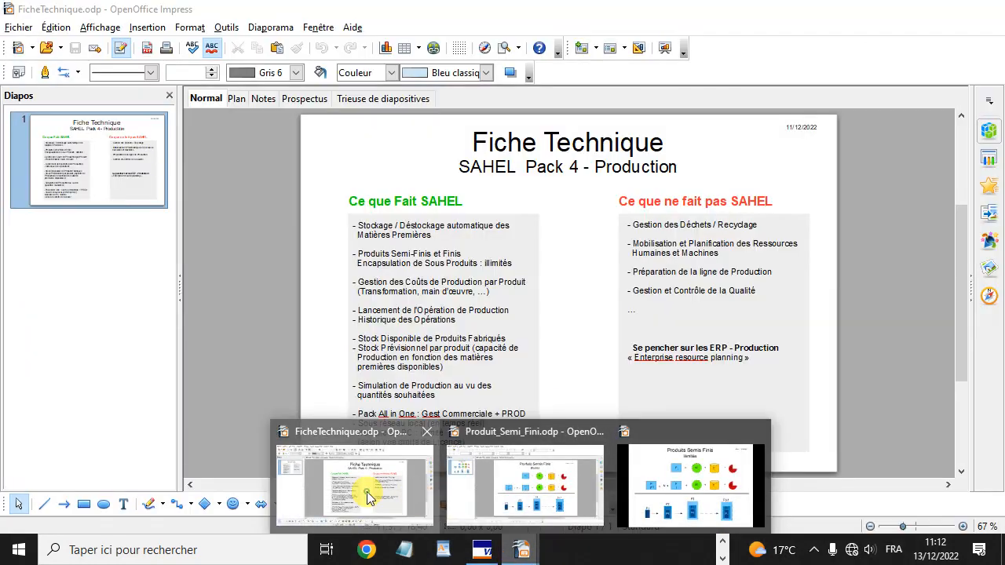
{"action": "left_click", "coordinate": [367, 491]}
{"action": "key", "text": "F5"}
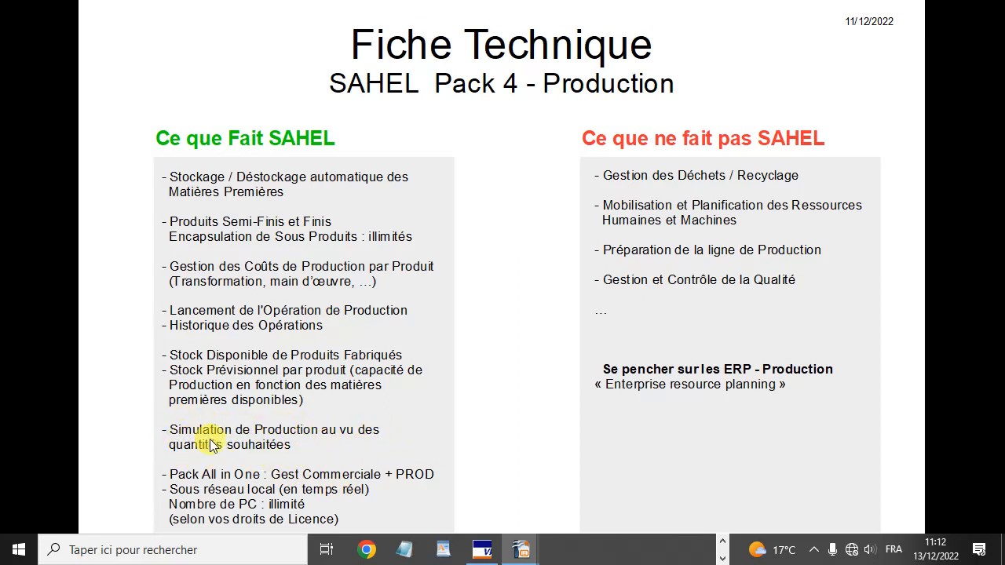
{"action": "left_click", "coordinate": [481, 550]}
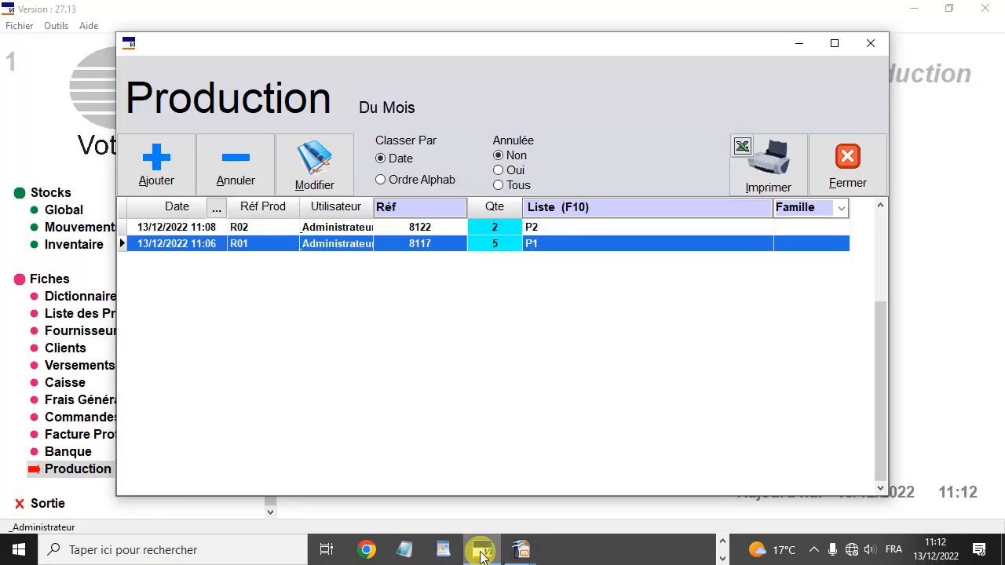
Set the quantity of the P1 production R01 to 10 units and close the production list.
{"action": "double_click", "coordinate": [542, 244]}
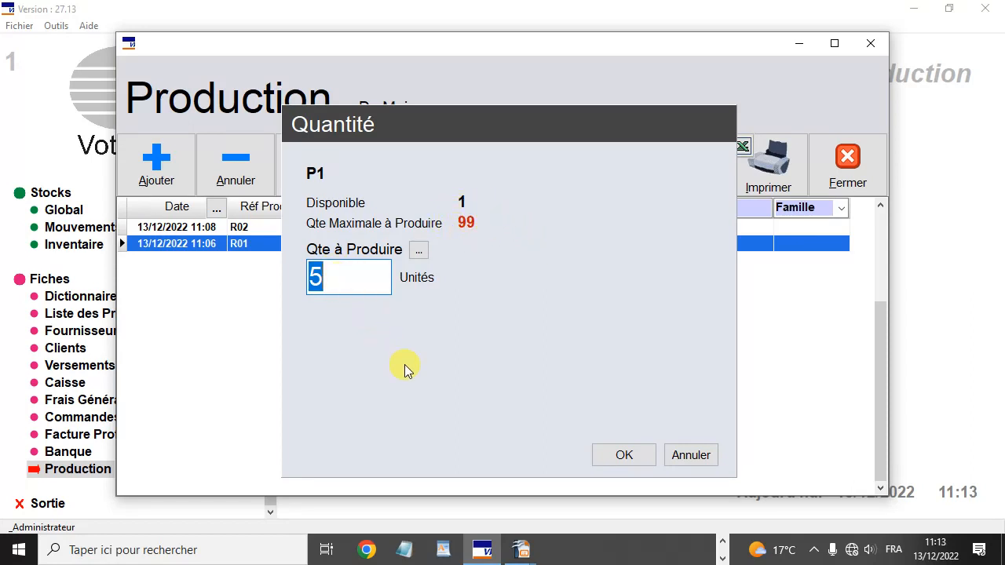
{"action": "type", "text": "10"}
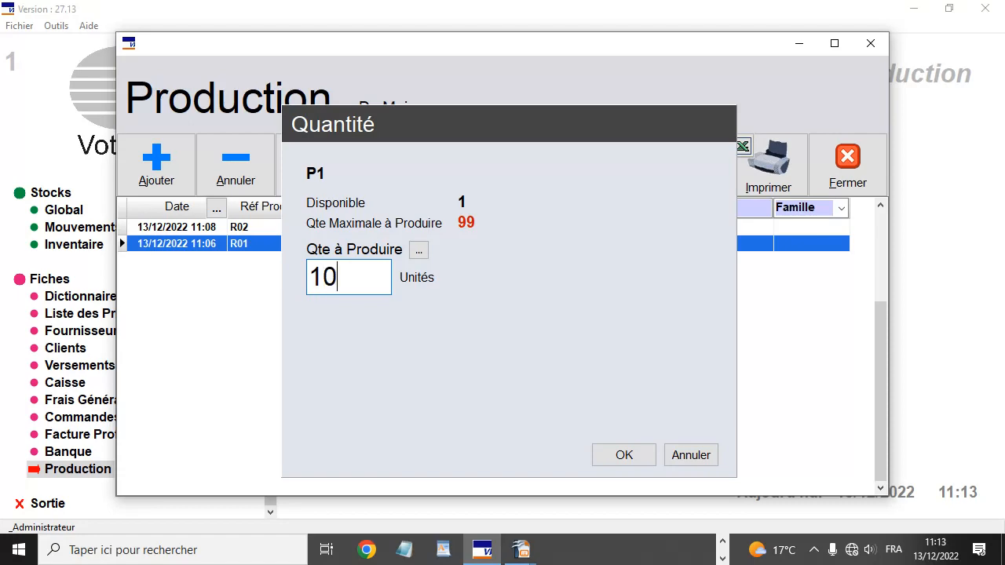
{"action": "key", "text": "Return"}
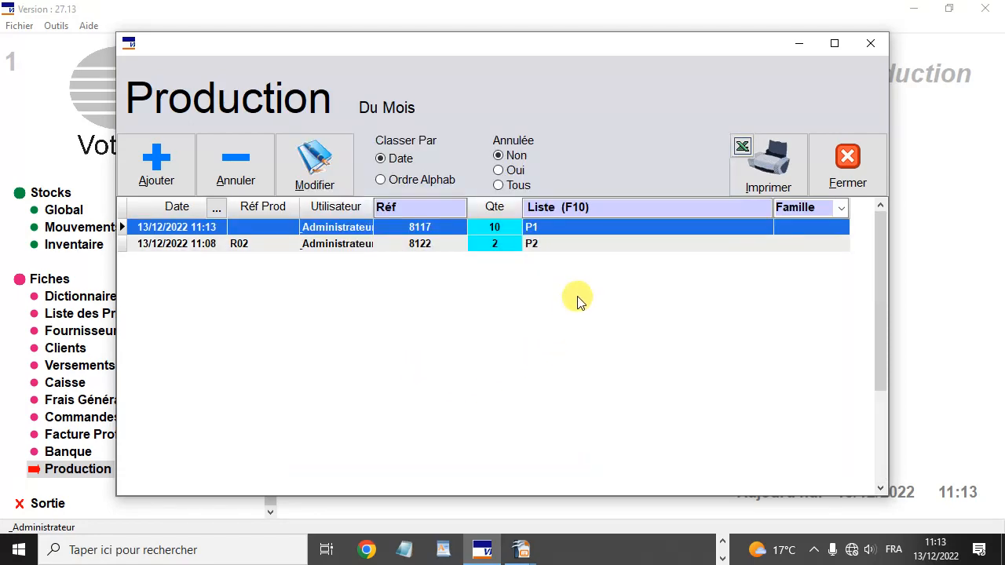
{"action": "key", "text": "Escape"}
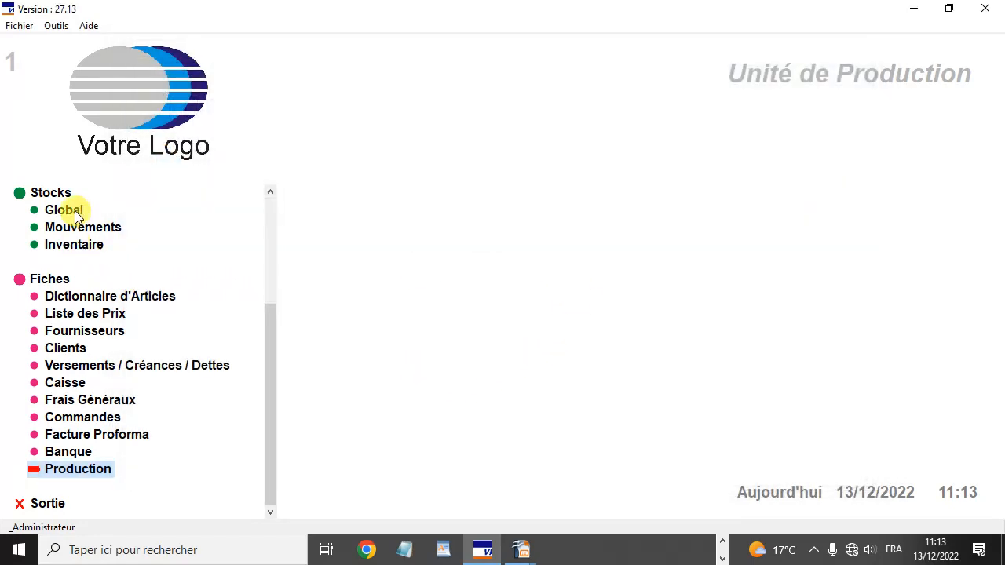
Review the incoming and outgoing quantities of P1 and P2 in the global stock overview, and close it.
{"action": "left_click", "coordinate": [65, 208]}
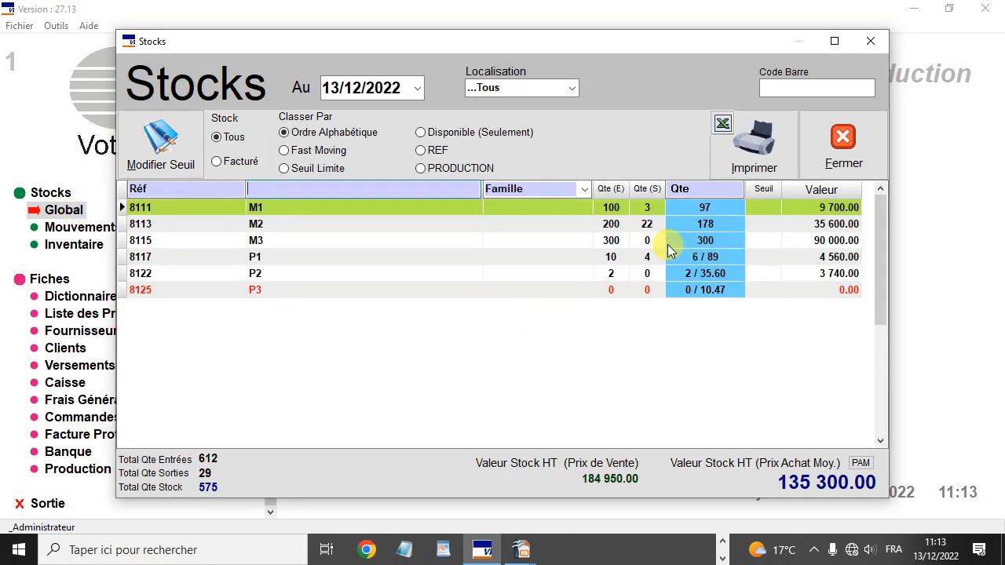
{"action": "left_click", "coordinate": [612, 257]}
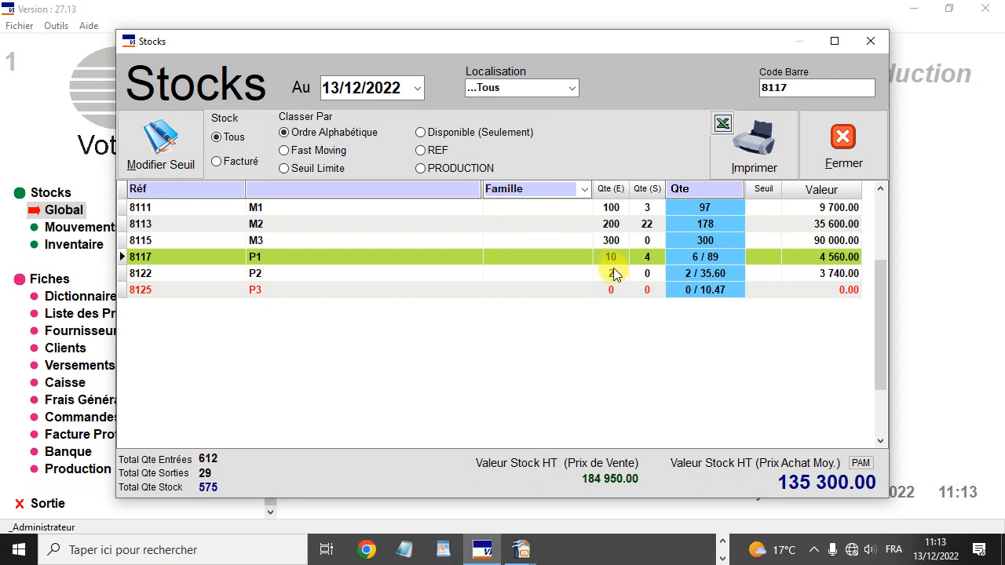
{"action": "left_click", "coordinate": [612, 275]}
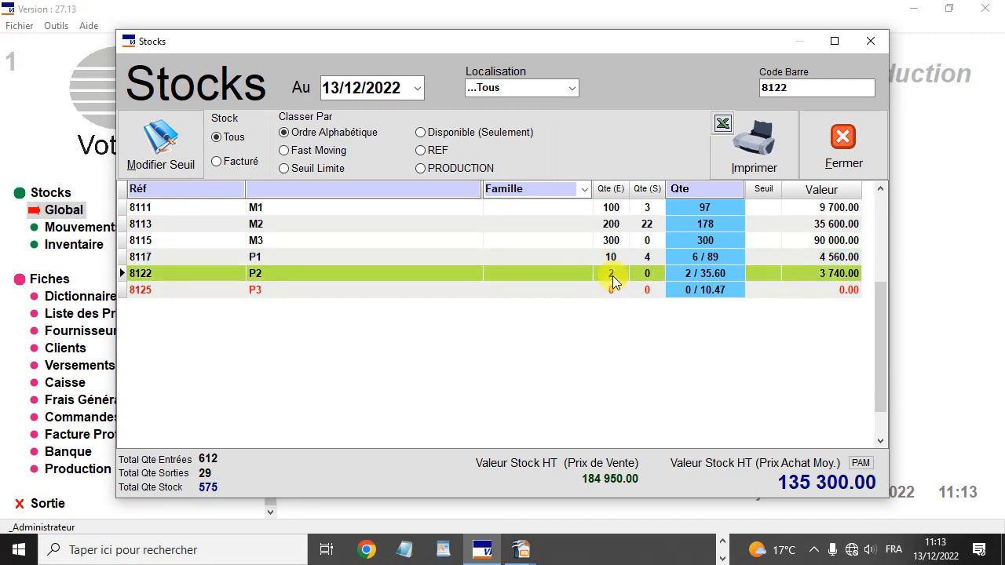
{"action": "left_click", "coordinate": [652, 260]}
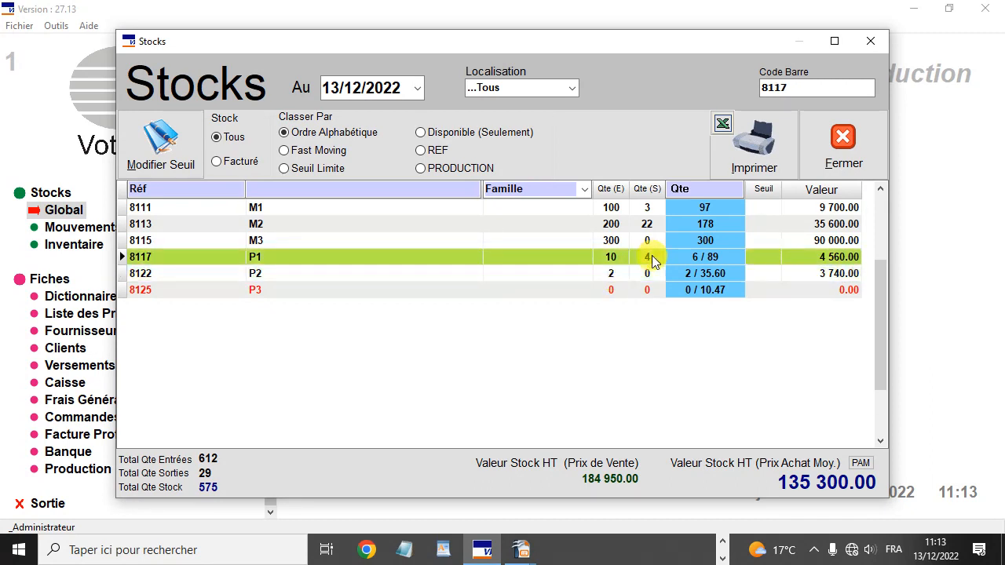
{"action": "left_click", "coordinate": [618, 276]}
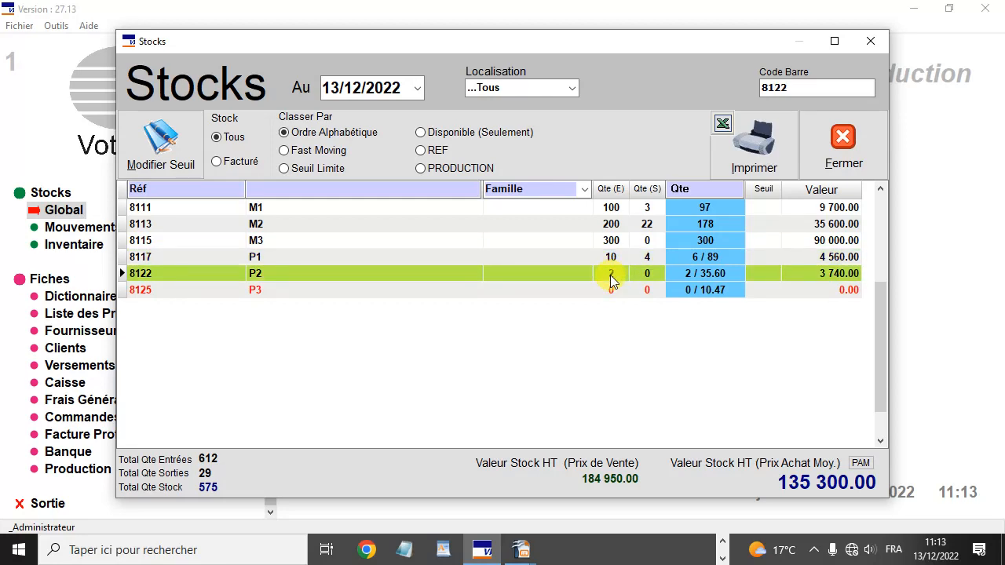
{"action": "key", "text": "Escape"}
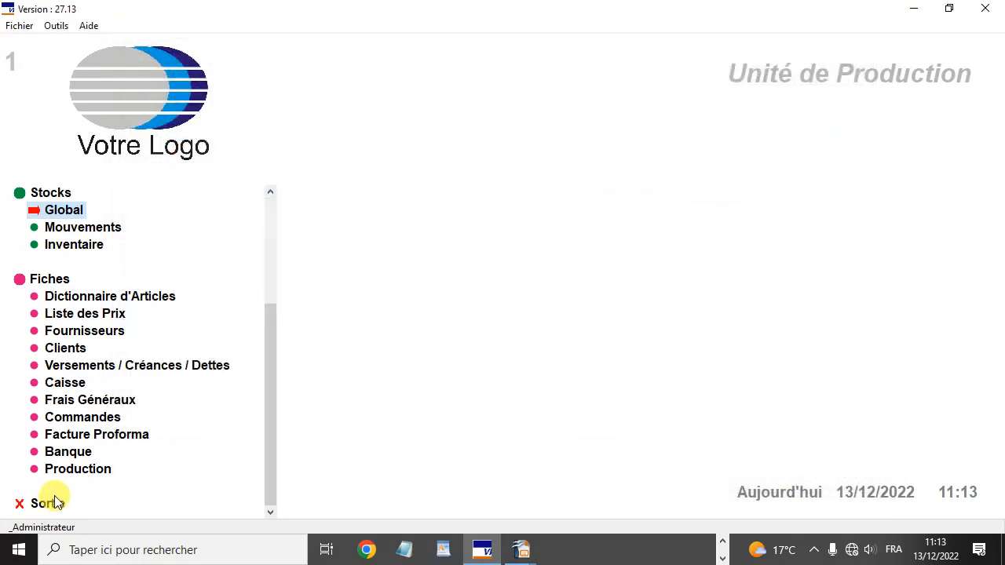
Set the quantity of the P2 production R02 to 5 units and close the production list.
{"action": "left_click", "coordinate": [71, 470]}
{"action": "double_click", "coordinate": [493, 244]}
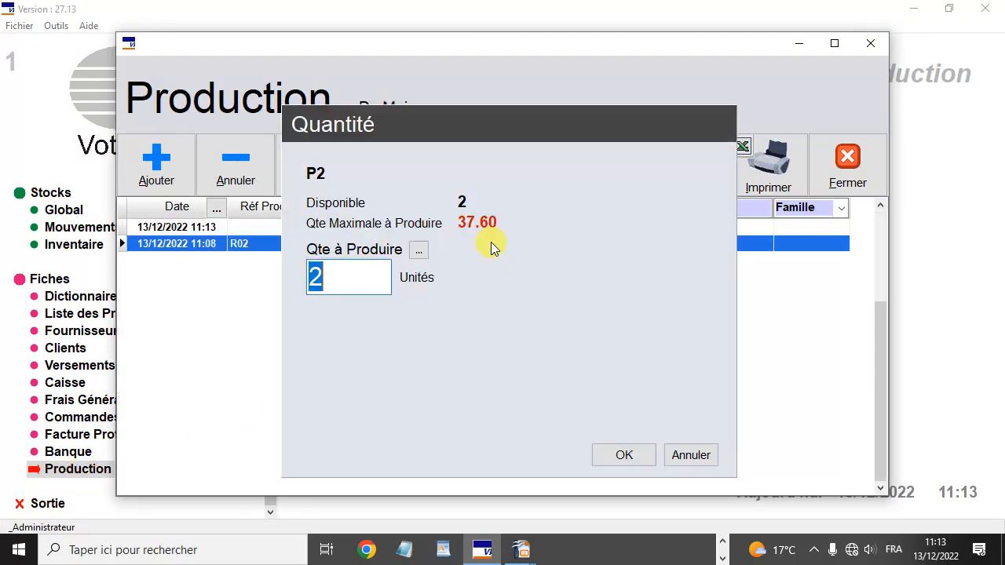
{"action": "type", "text": "5"}
{"action": "key", "text": "Return"}
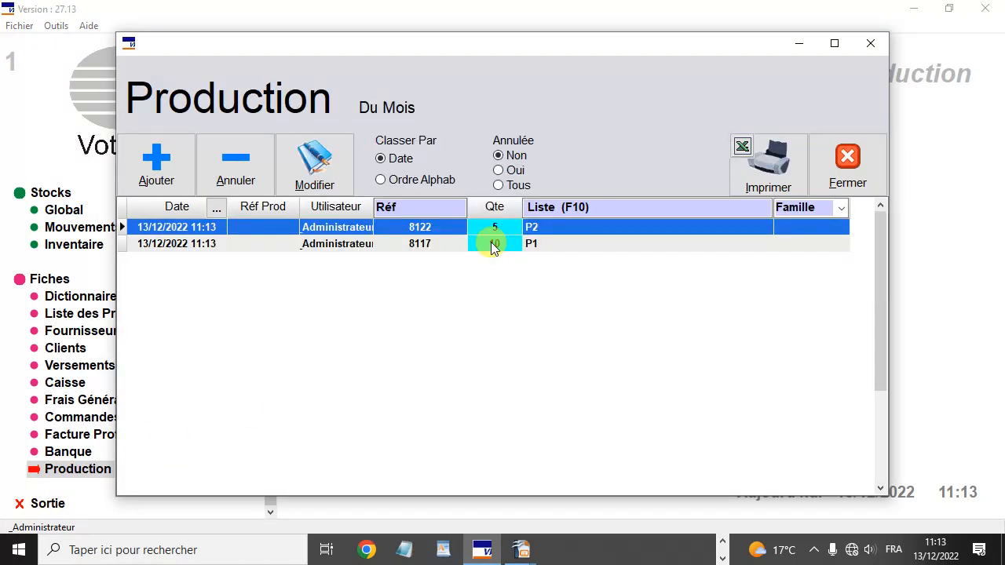
{"action": "key", "text": "Escape"}
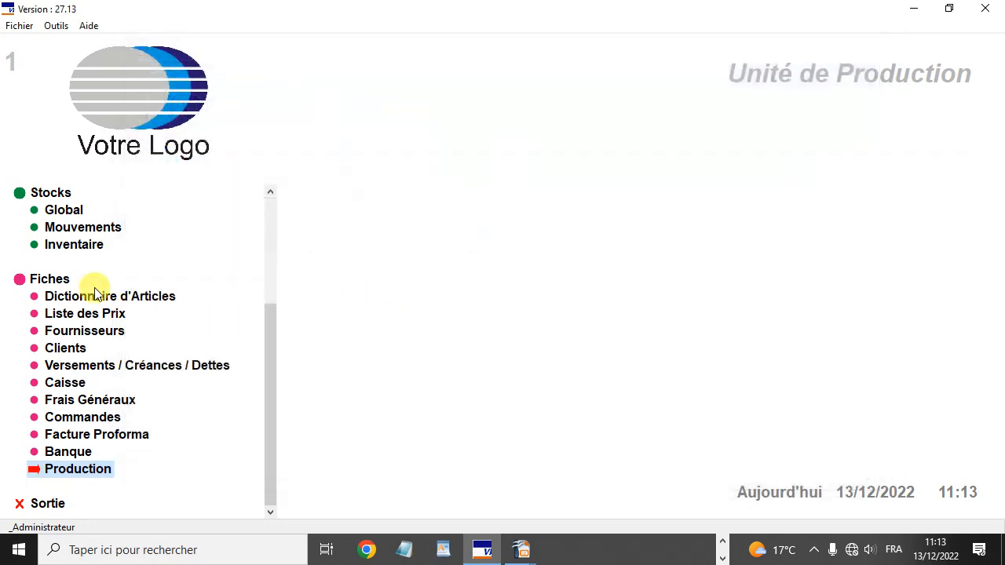
Check the stock entries of P2 and P3 in the global stock overview, and close it.
{"action": "left_click", "coordinate": [54, 245]}
{"action": "left_click", "coordinate": [61, 210]}
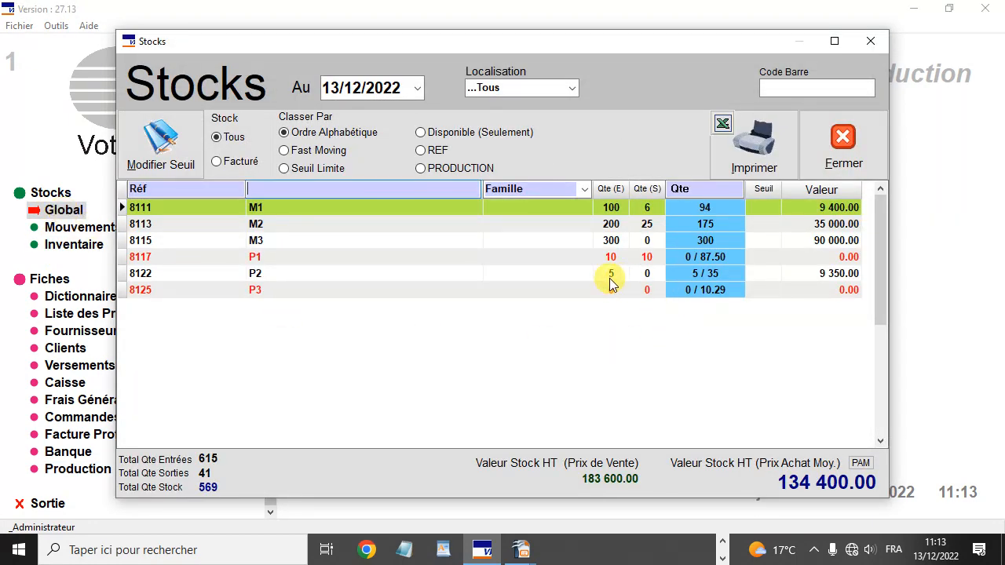
{"action": "left_click", "coordinate": [280, 276]}
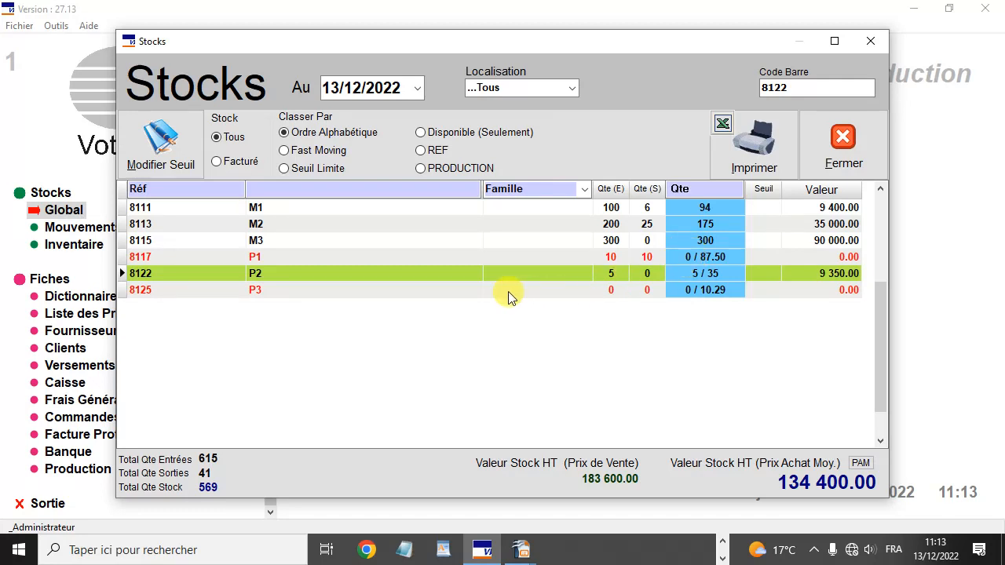
{"action": "left_click", "coordinate": [485, 294]}
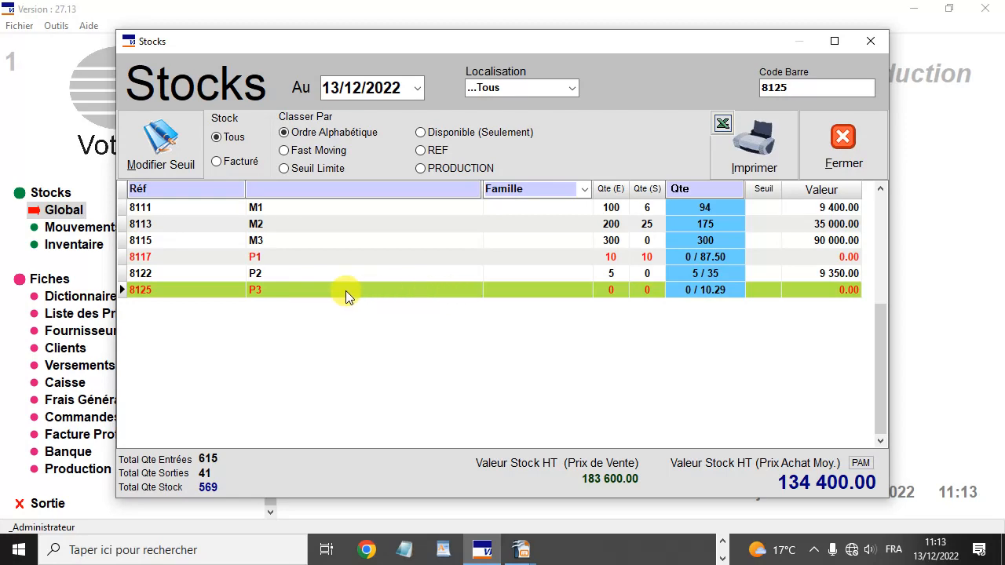
{"action": "key", "text": "Escape"}
Start a new production with reference r3 and lot number 003, choosing P3 as the product.
{"action": "left_click", "coordinate": [77, 469]}
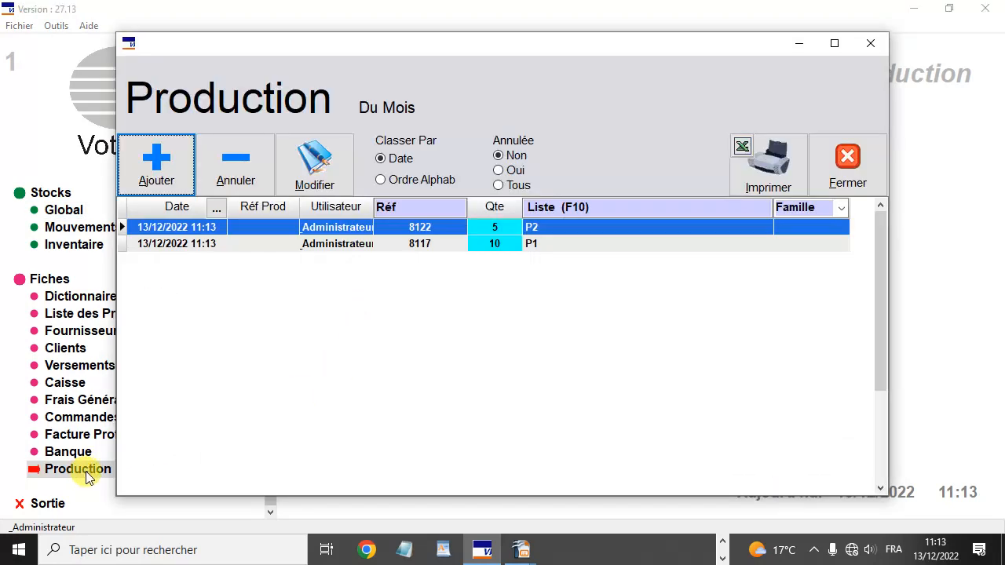
{"action": "left_click", "coordinate": [154, 164]}
{"action": "left_click", "coordinate": [355, 302]}
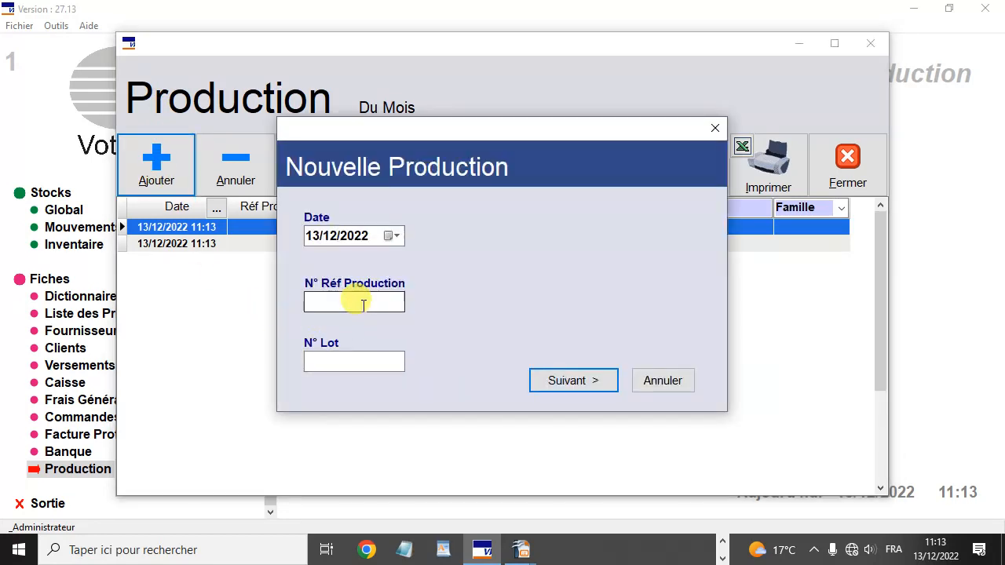
{"action": "type", "text": "r3"}
{"action": "key", "text": "Tab"}
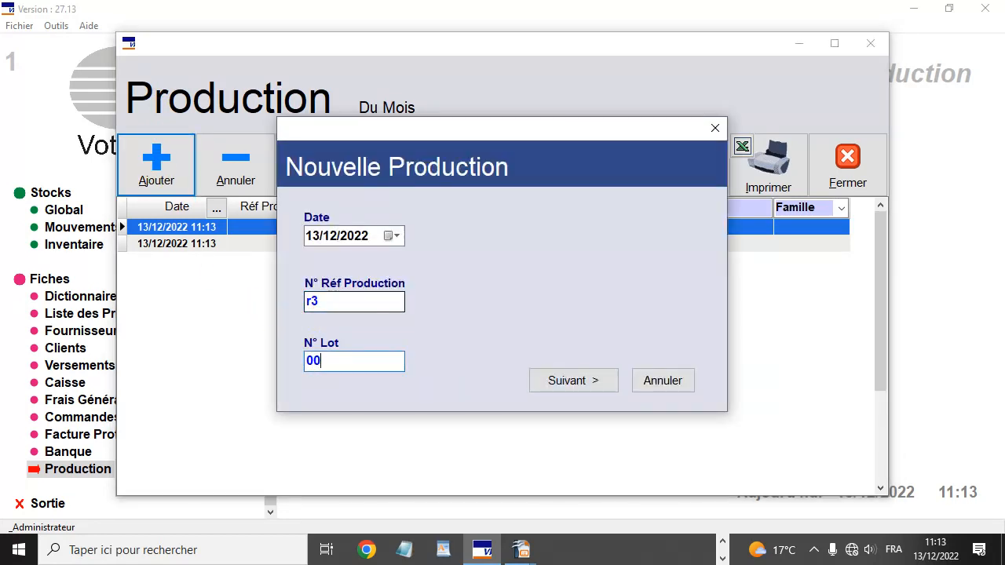
{"action": "type", "text": "003"}
{"action": "key", "text": "Return"}
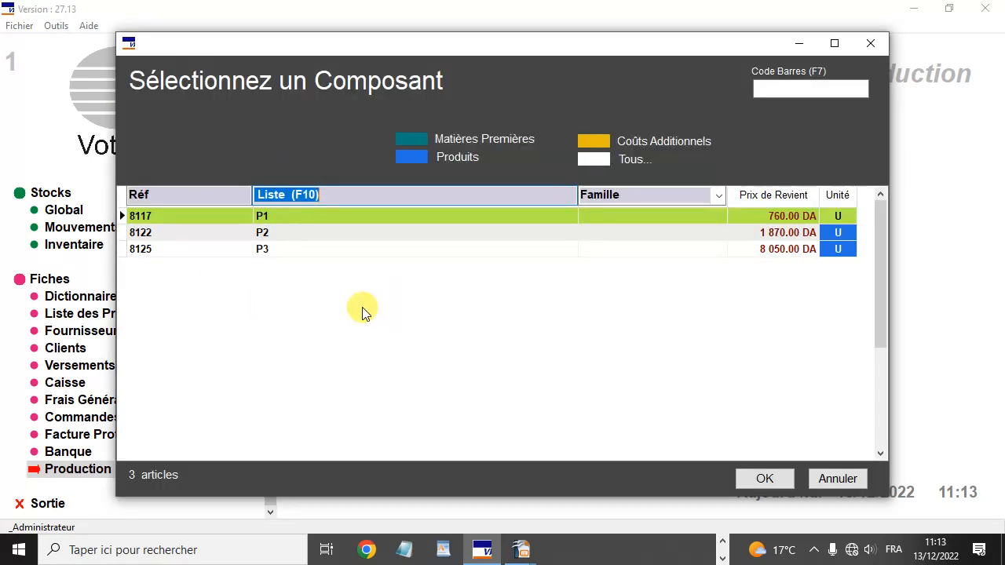
{"action": "double_click", "coordinate": [357, 247]}
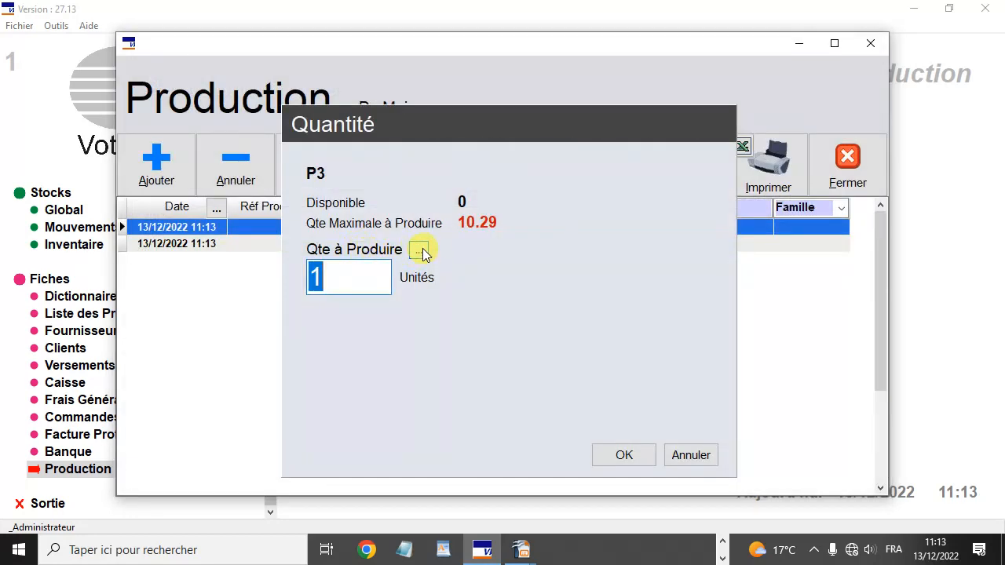
Display the components required for P3, try to record a production of 1 unit, and dismiss the message.
{"action": "left_click", "coordinate": [420, 252]}
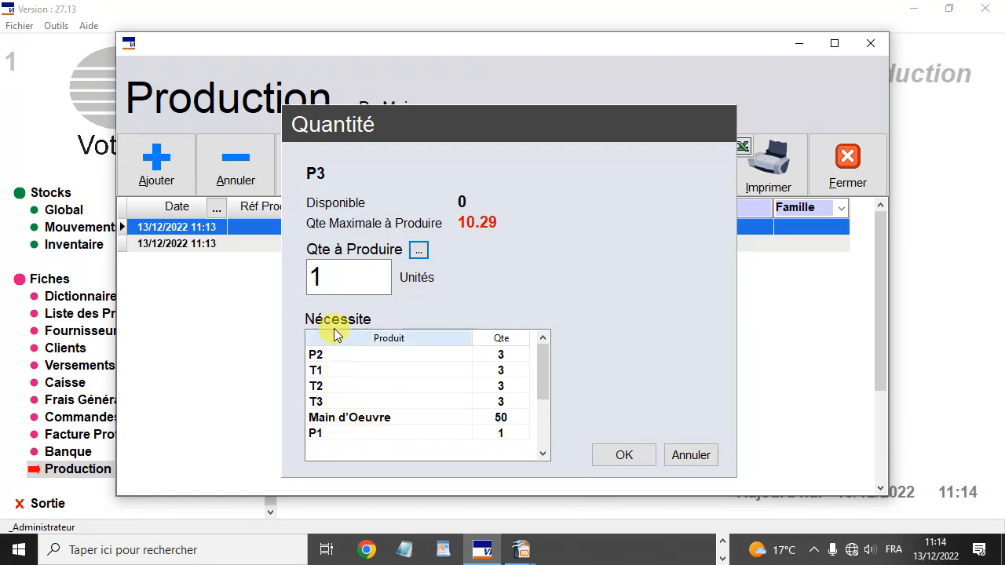
{"action": "left_click", "coordinate": [502, 437]}
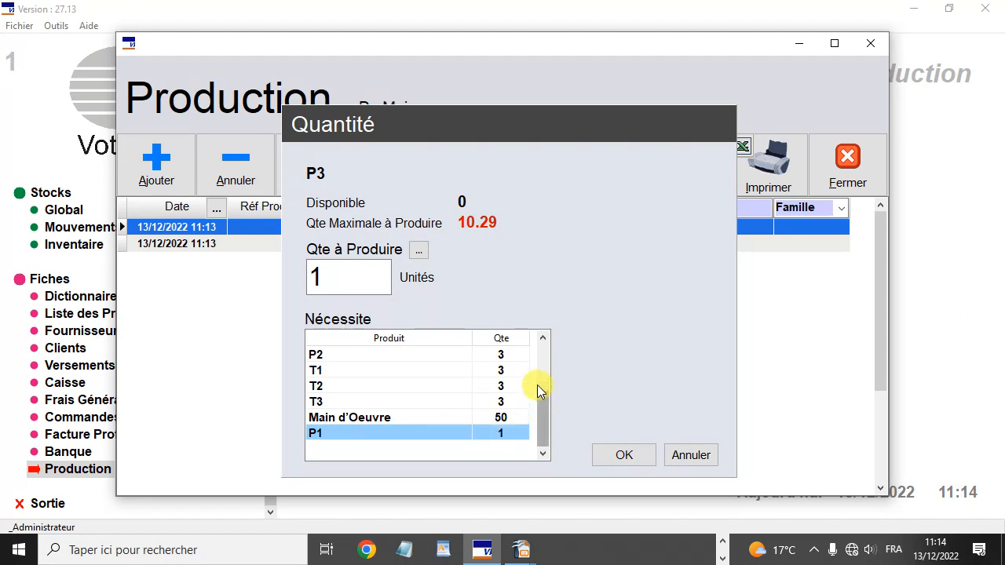
{"action": "left_click", "coordinate": [514, 357]}
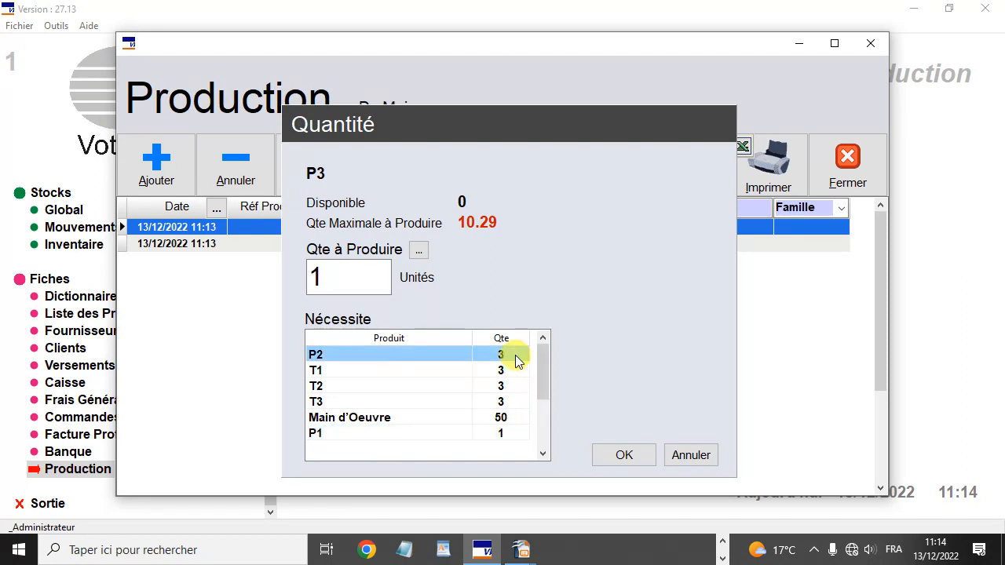
{"action": "left_click", "coordinate": [620, 456]}
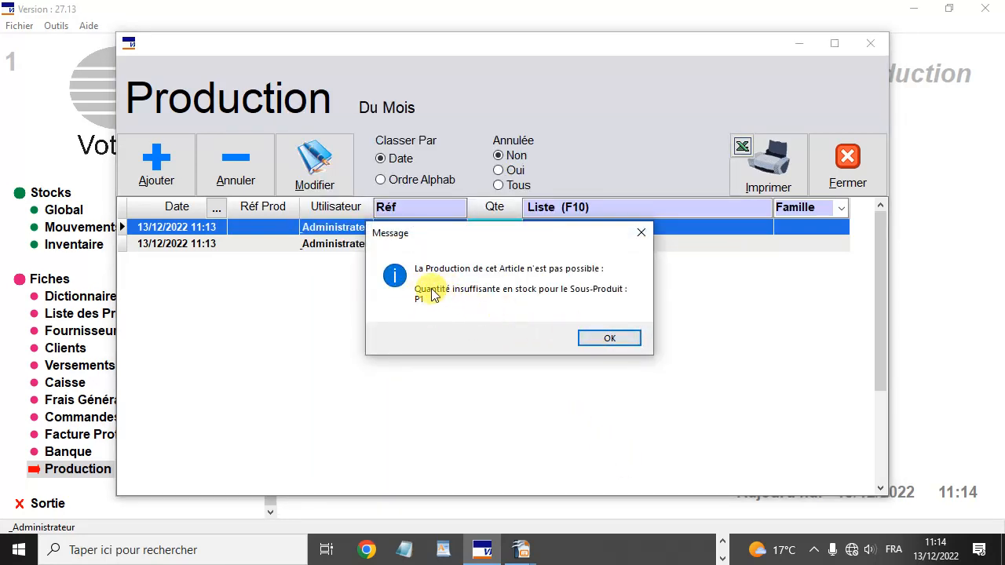
{"action": "left_click", "coordinate": [611, 339]}
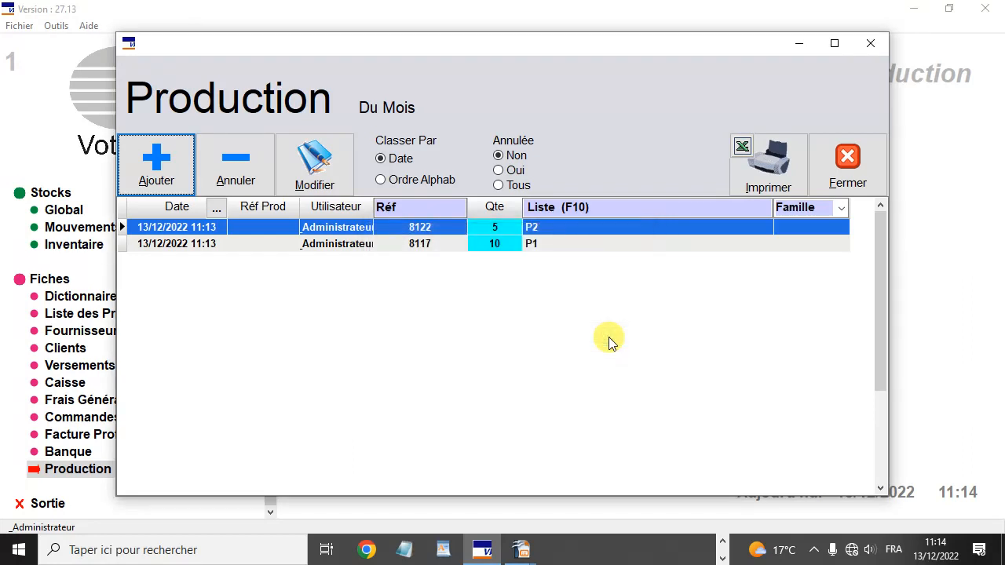
Set the quantity of the P1 production to 11 units and check the global stocks.
{"action": "double_click", "coordinate": [550, 248]}
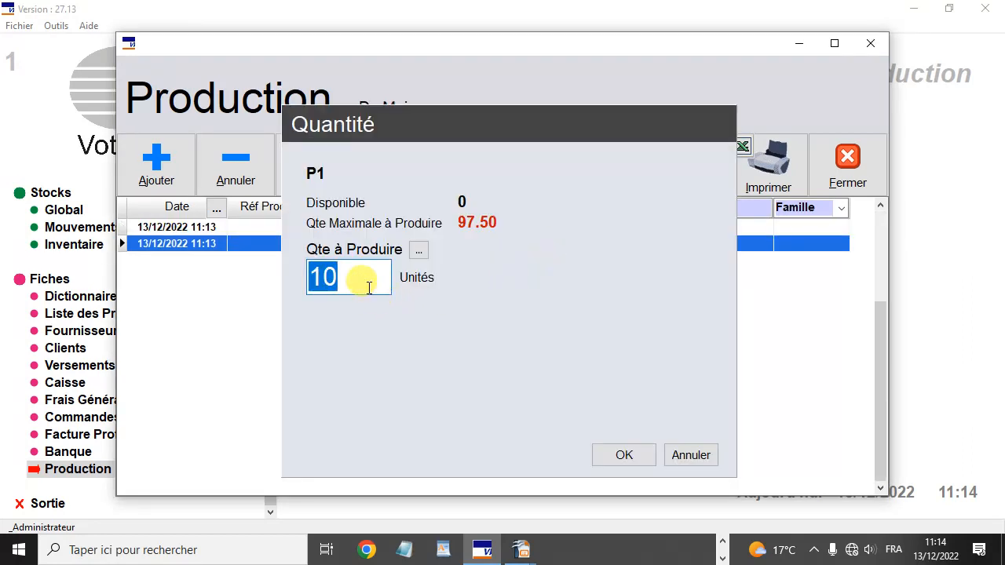
{"action": "type", "text": "1"}
{"action": "key", "text": "Return"}
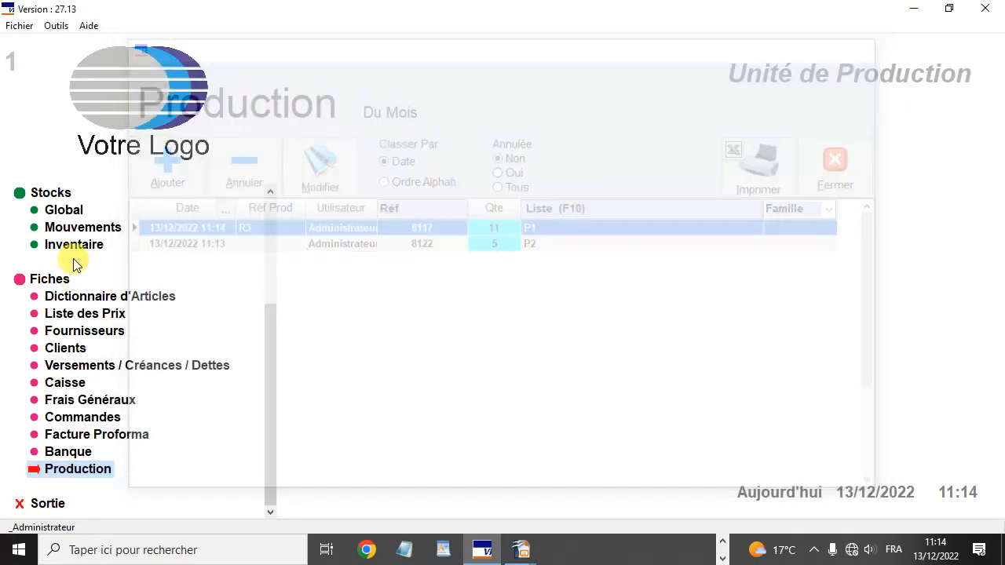
{"action": "left_click", "coordinate": [59, 210]}
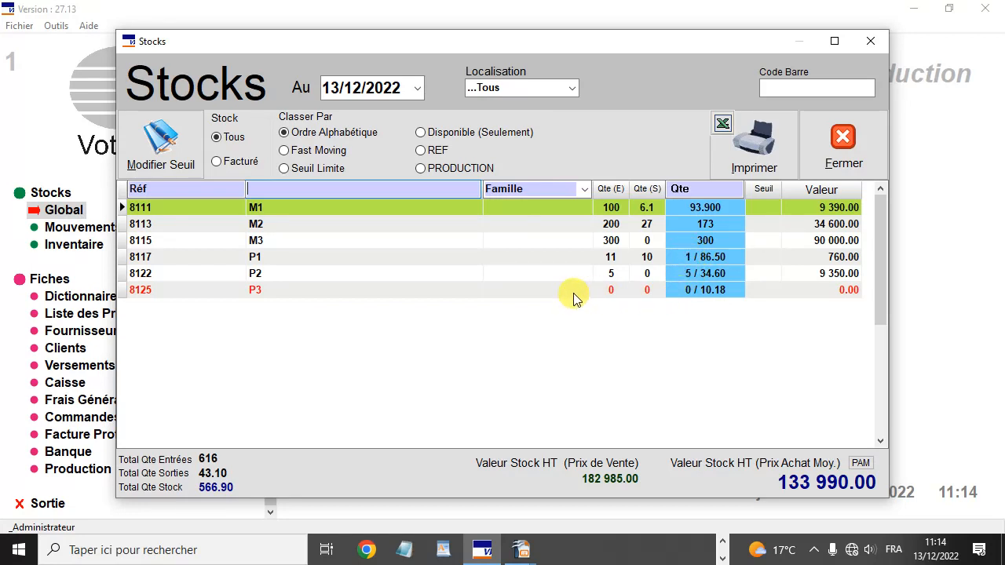
{"action": "key", "text": "Escape"}
Record a new production of 1 unit of P3 with reference r3 and lot number 00, and close the production list.
{"action": "left_click", "coordinate": [74, 471]}
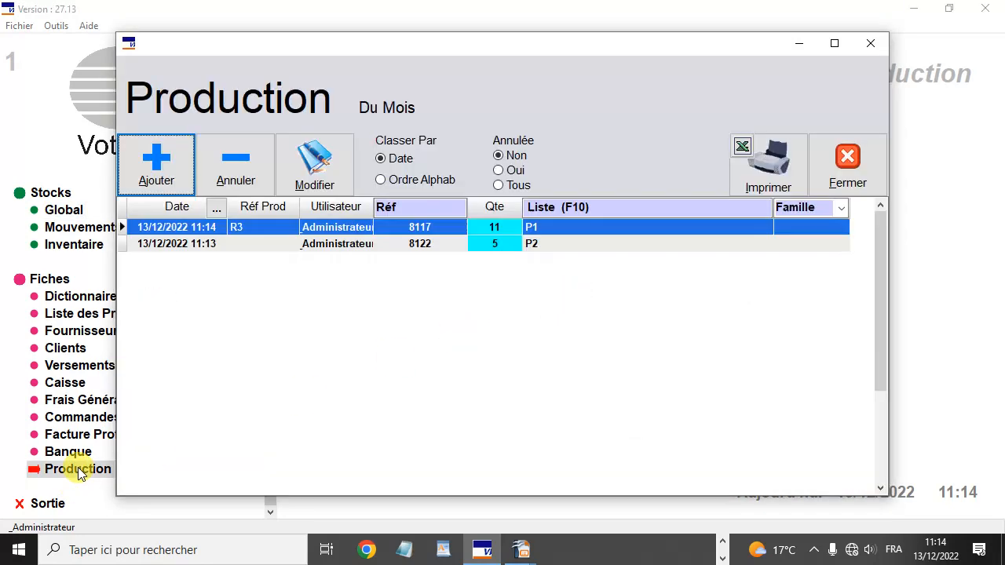
{"action": "left_click", "coordinate": [123, 179]}
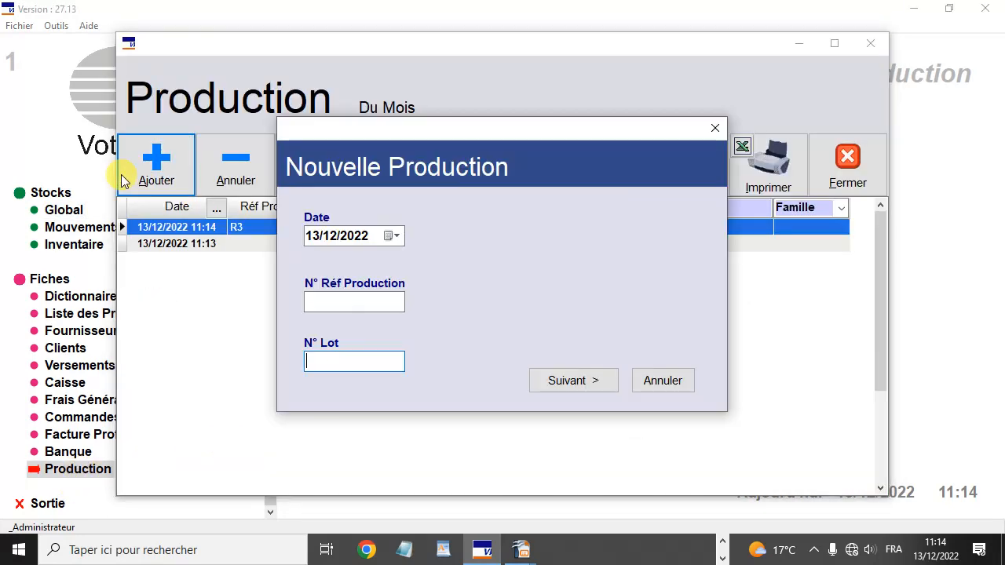
{"action": "left_click", "coordinate": [357, 299]}
{"action": "type", "text": "r3"}
{"action": "key", "text": "Tab"}
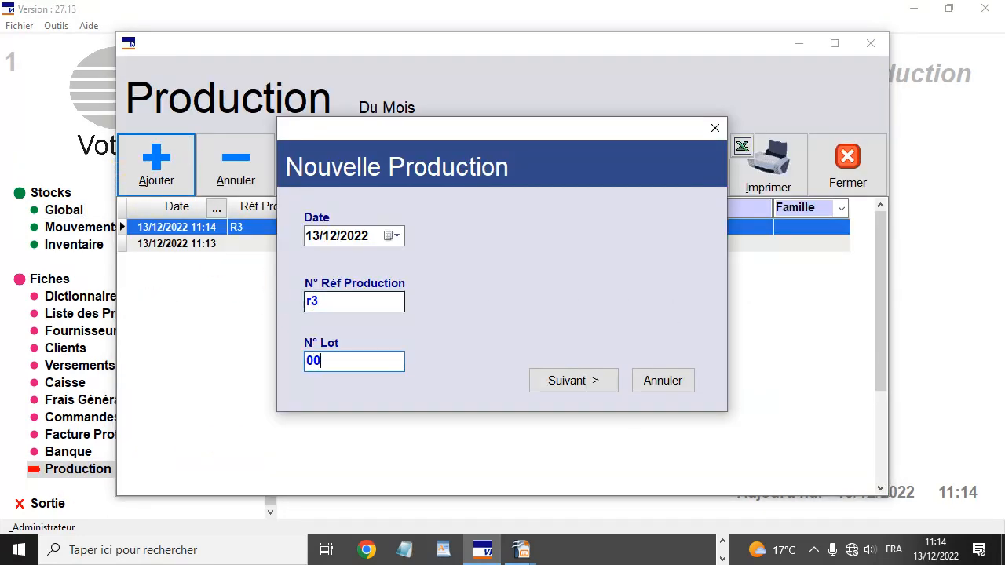
{"action": "type", "text": "00"}
{"action": "key", "text": "Return"}
{"action": "double_click", "coordinate": [379, 253]}
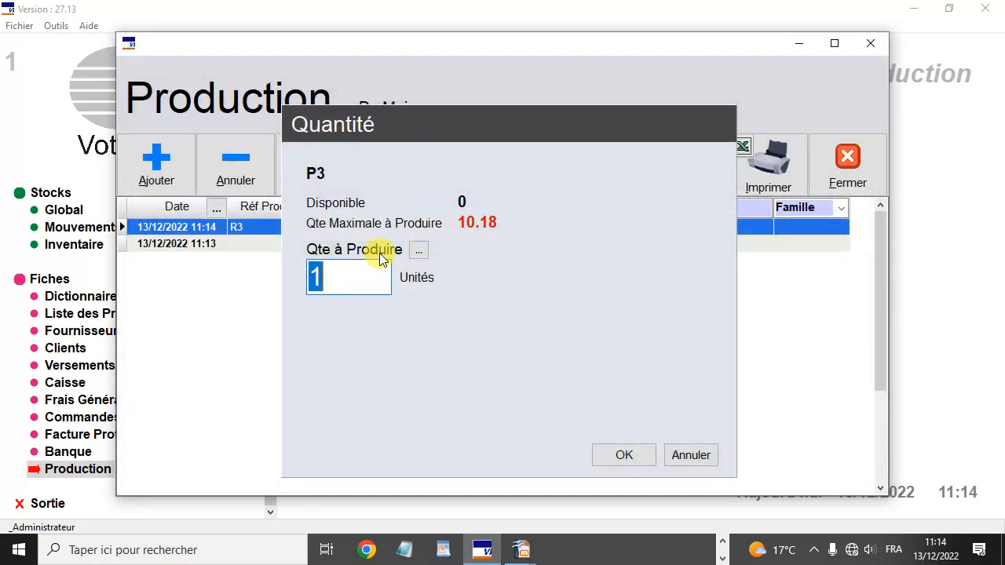
{"action": "left_click", "coordinate": [625, 454]}
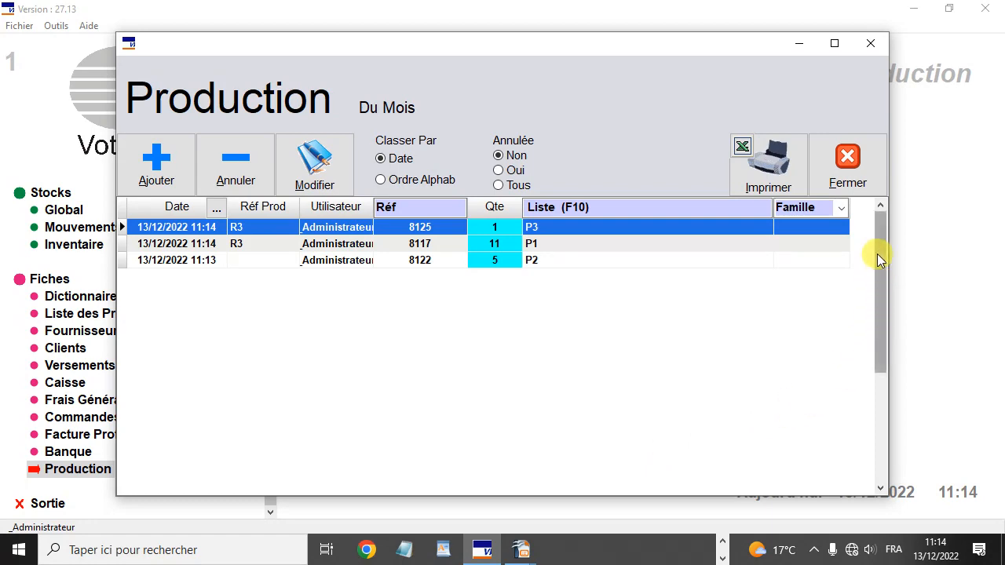
{"action": "left_click", "coordinate": [848, 165]}
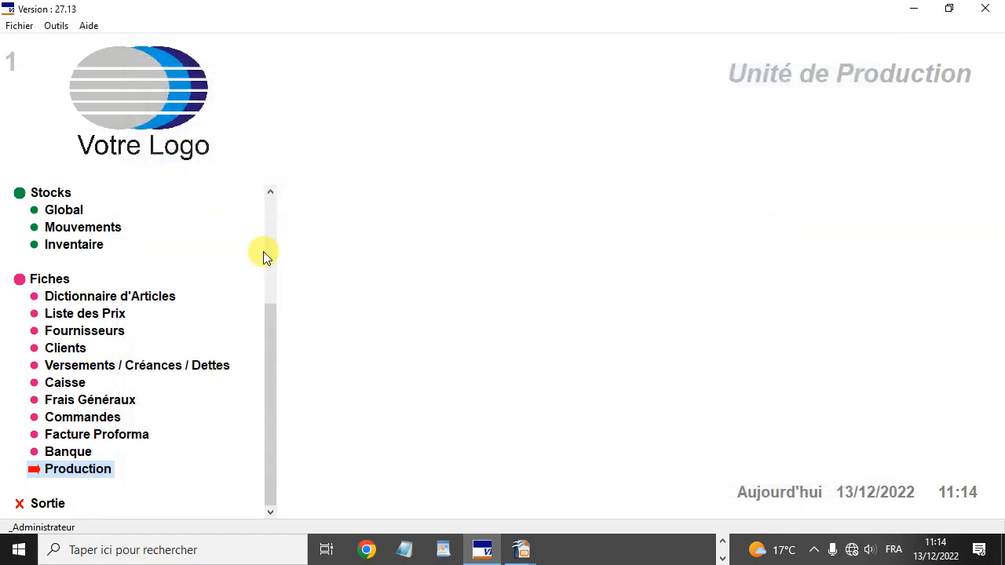
Review the global stock entries of P2 and P3 after the P3 production, and close the overview.
{"action": "left_click", "coordinate": [63, 210]}
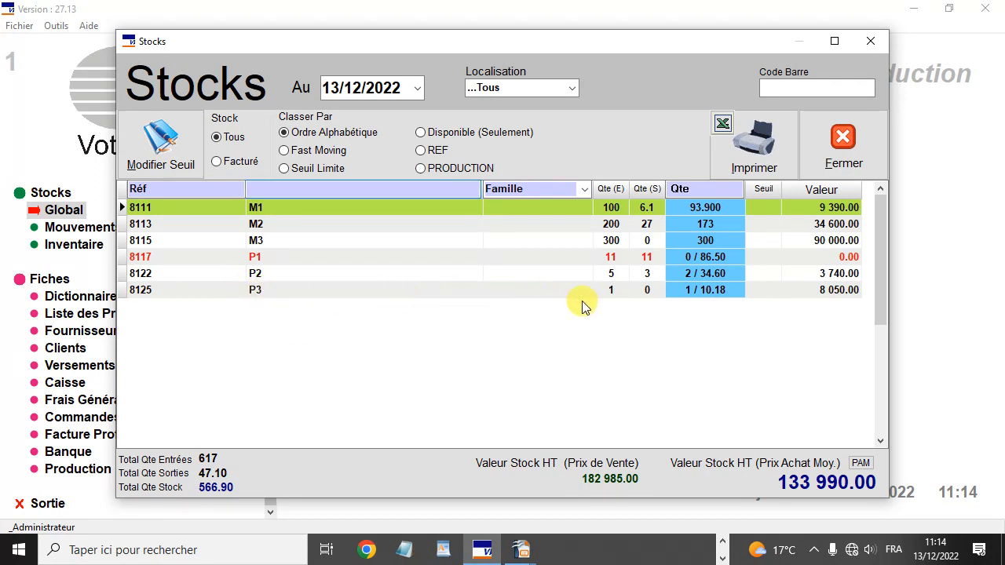
{"action": "left_click", "coordinate": [651, 277]}
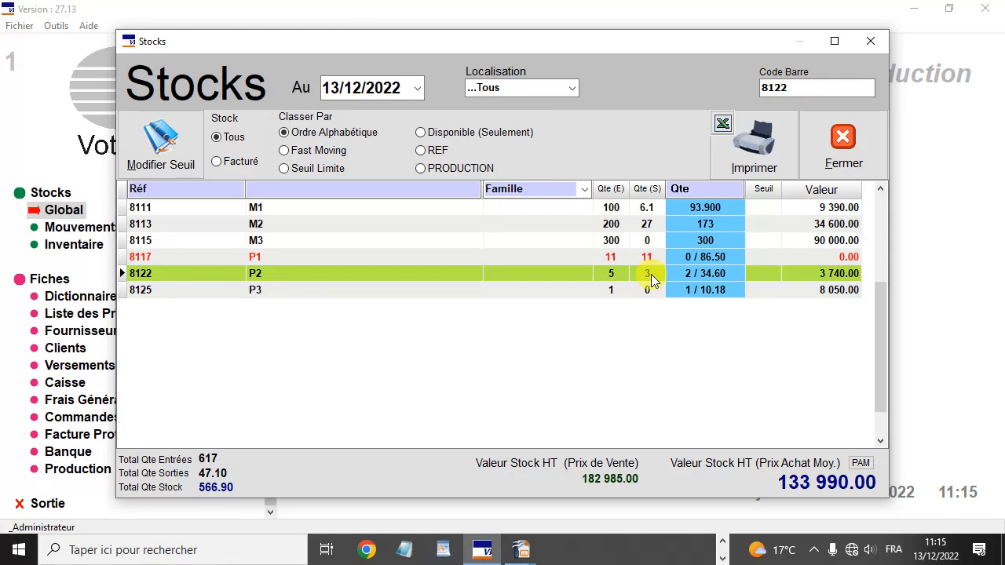
{"action": "left_click", "coordinate": [654, 289]}
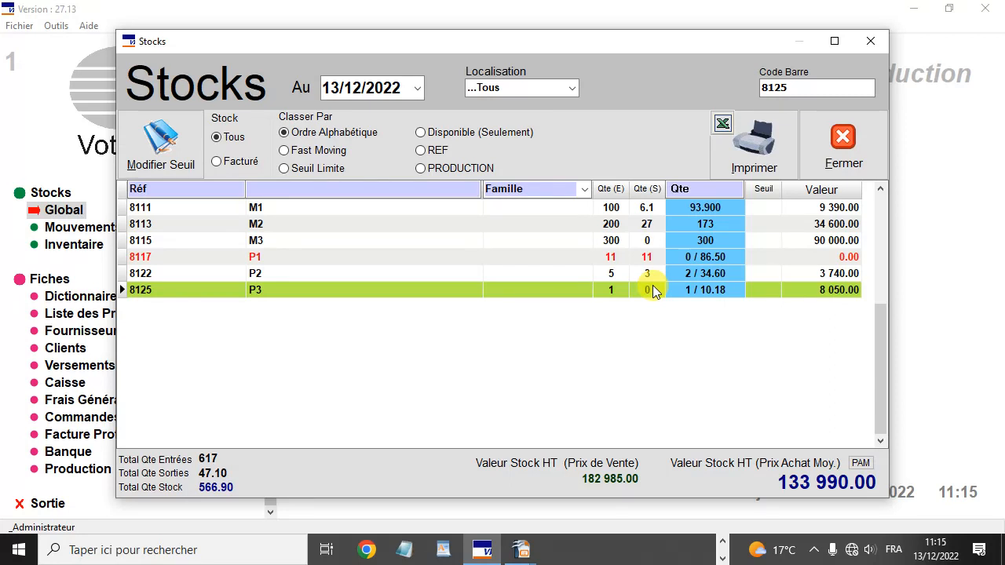
{"action": "key", "text": "Escape"}
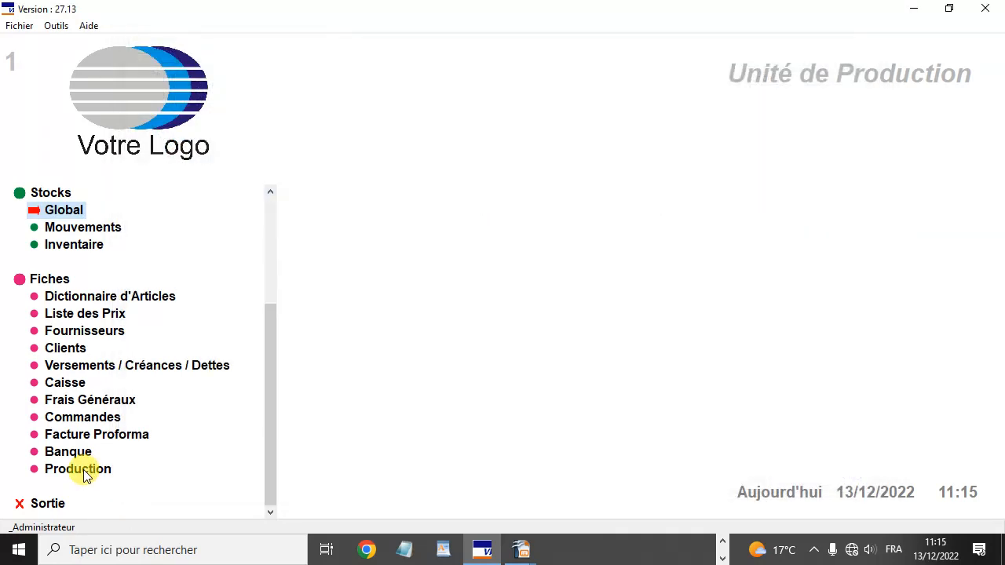
Look over the production list, check the global stock entries of M1, M2, M3 and P3, and close the overview.
{"action": "left_click", "coordinate": [78, 470]}
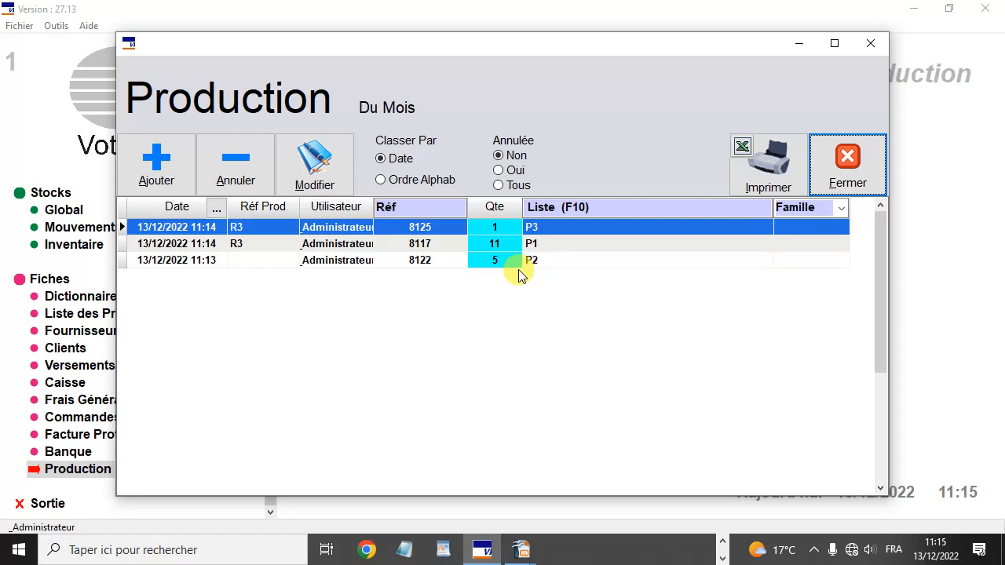
{"action": "key", "text": "Escape"}
{"action": "left_click", "coordinate": [69, 210]}
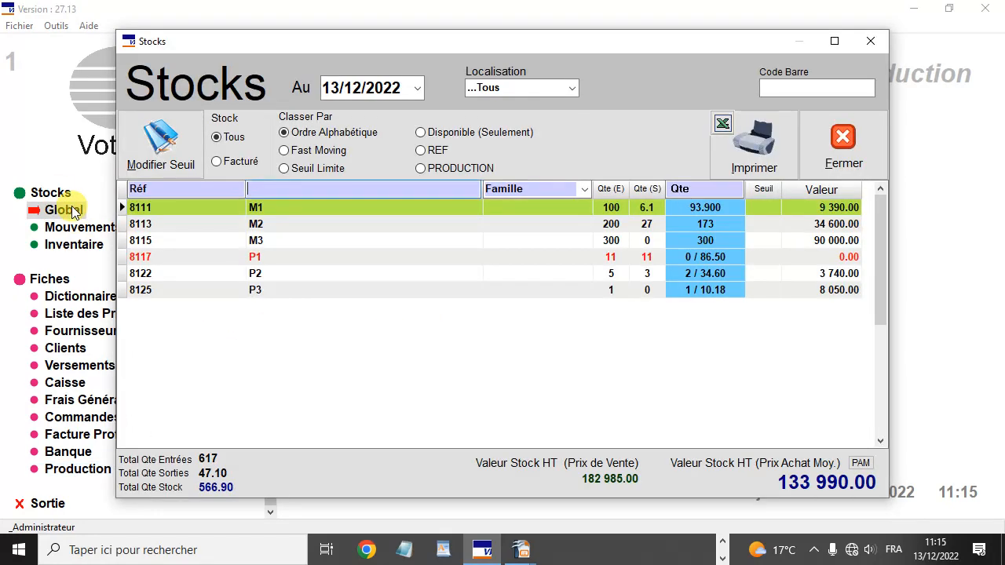
{"action": "left_click", "coordinate": [658, 208]}
{"action": "left_click", "coordinate": [657, 224]}
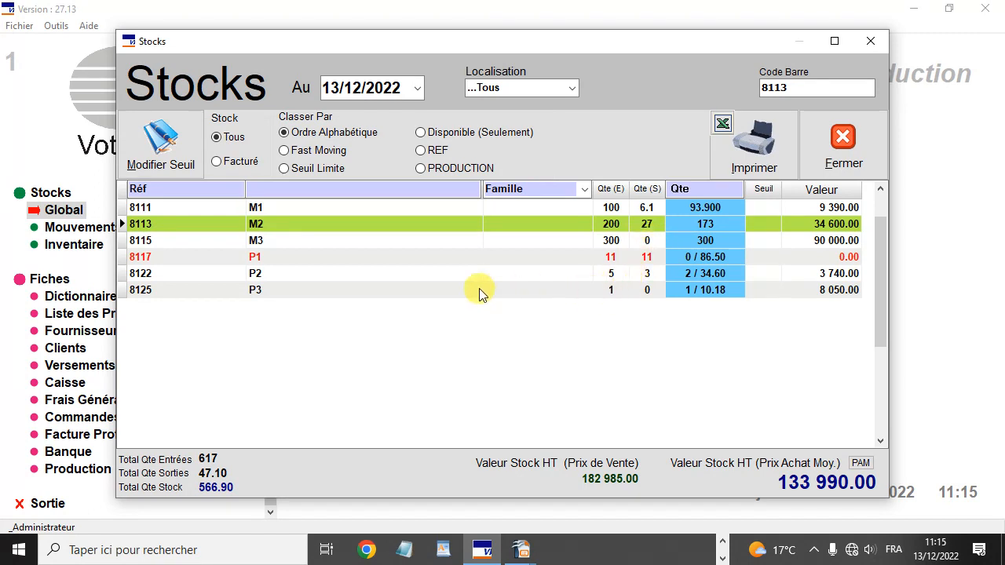
{"action": "left_click", "coordinate": [442, 290]}
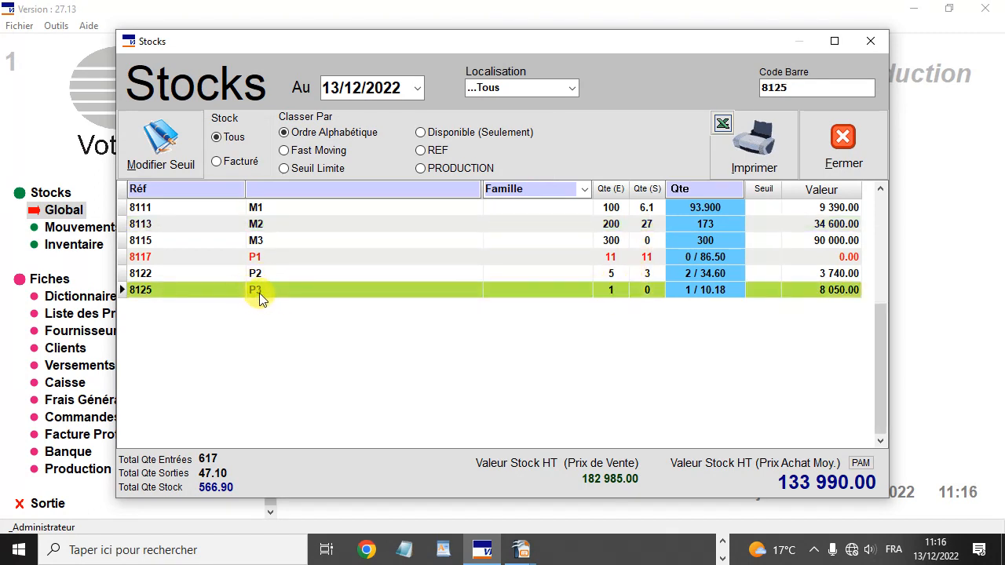
{"action": "left_click", "coordinate": [282, 243]}
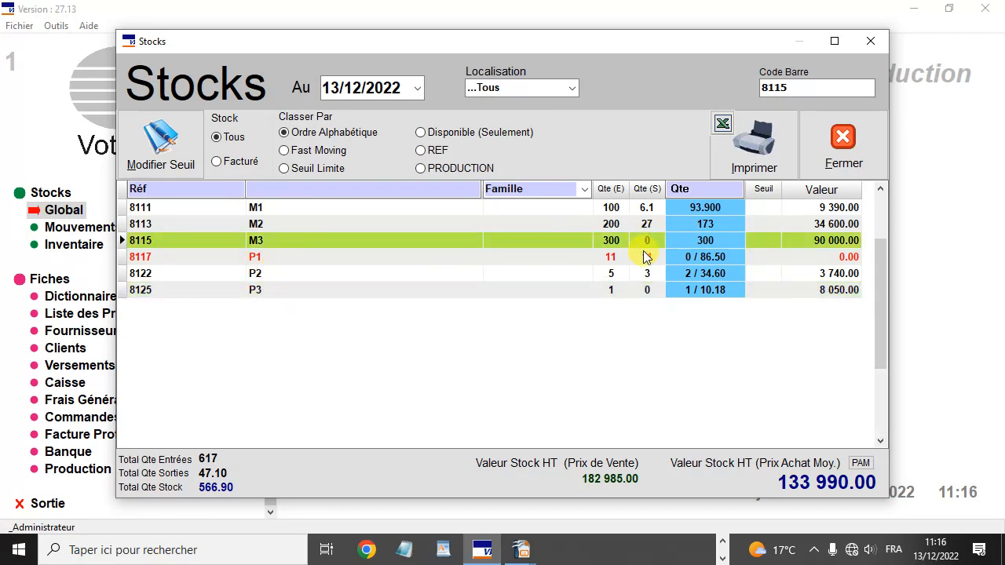
{"action": "key", "text": "Escape"}
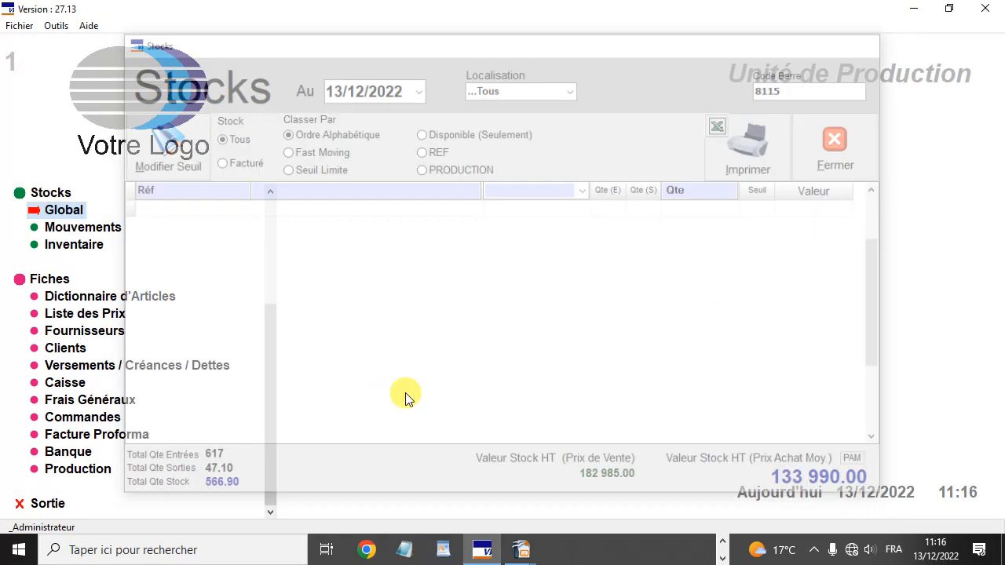
Cancel the recorded P3 production and close the production list.
{"action": "left_click", "coordinate": [68, 470]}
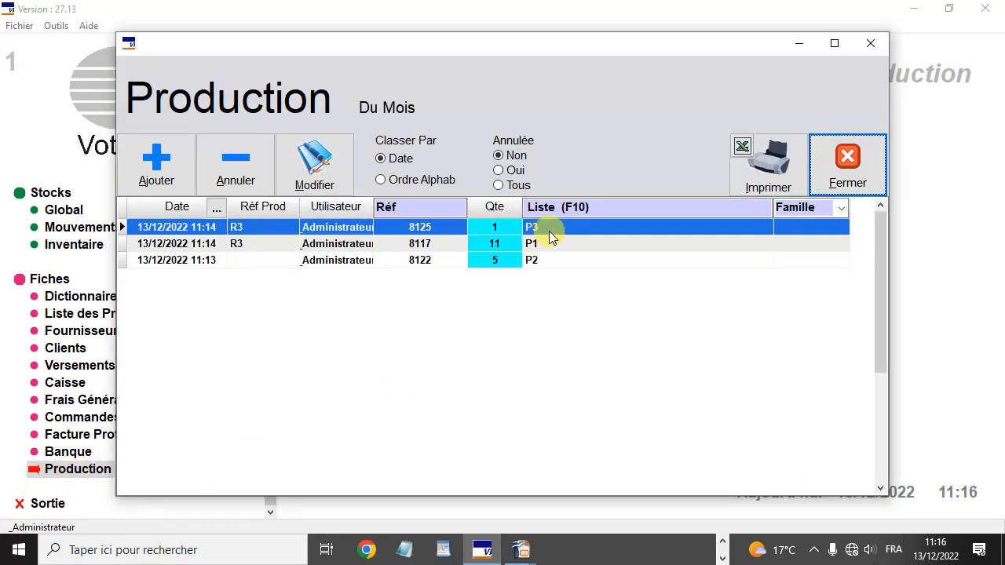
{"action": "left_click", "coordinate": [238, 189]}
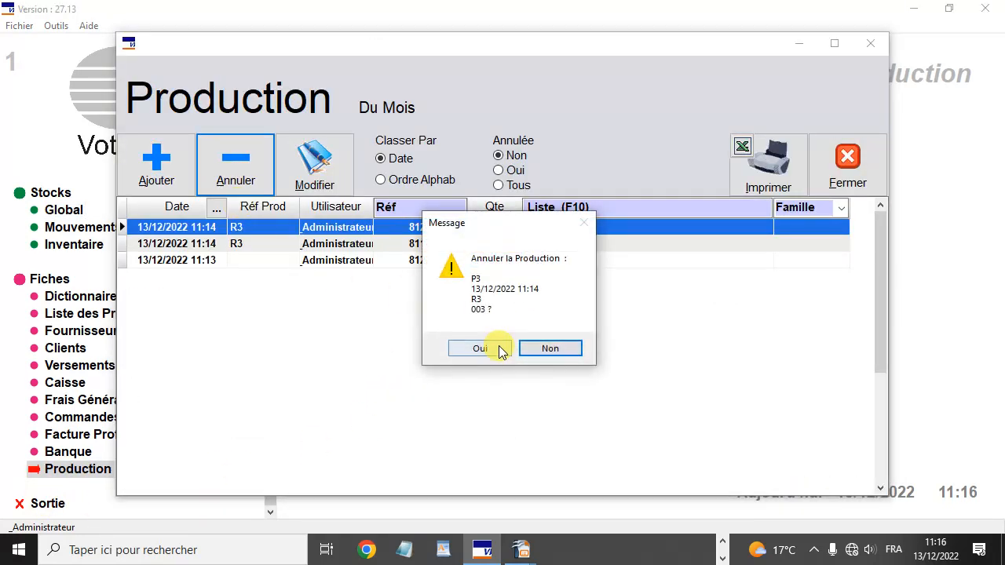
{"action": "left_click", "coordinate": [498, 346]}
{"action": "left_click", "coordinate": [488, 334]}
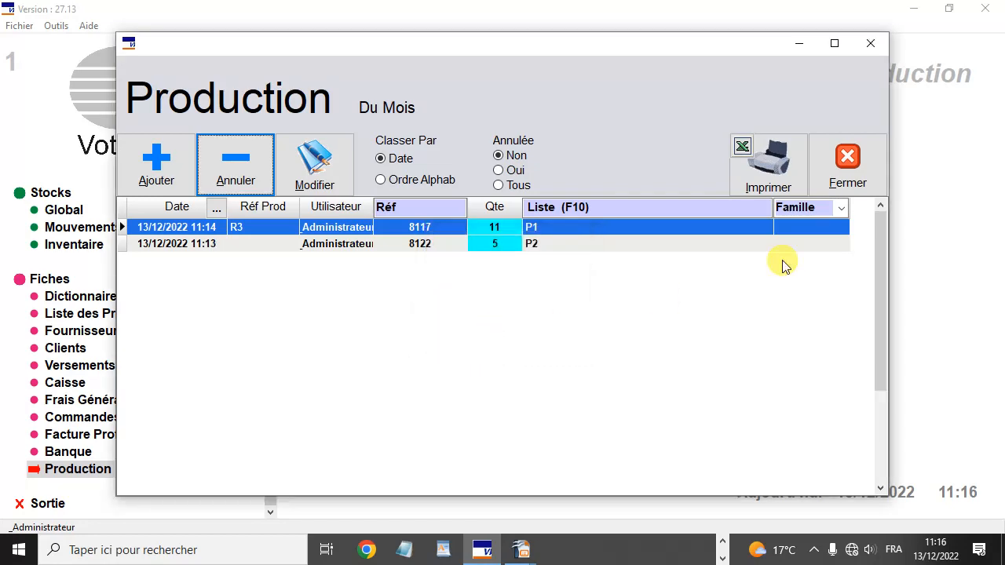
{"action": "left_click", "coordinate": [862, 162]}
Check the outgoing quantities of P1 and P2 in the global stocks after the cancellation, and close the overview.
{"action": "left_click", "coordinate": [77, 214]}
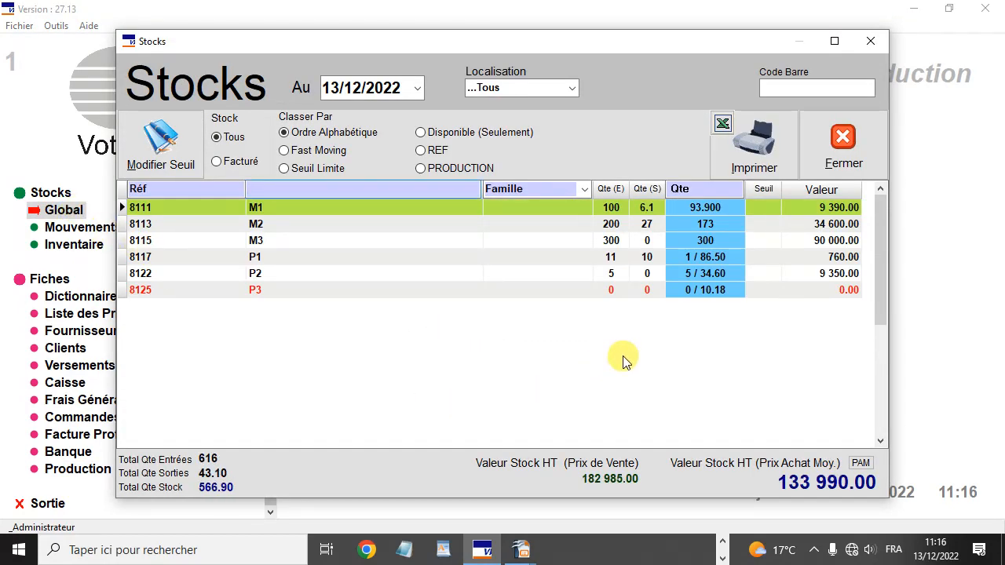
{"action": "left_click", "coordinate": [649, 261]}
{"action": "left_click", "coordinate": [652, 275]}
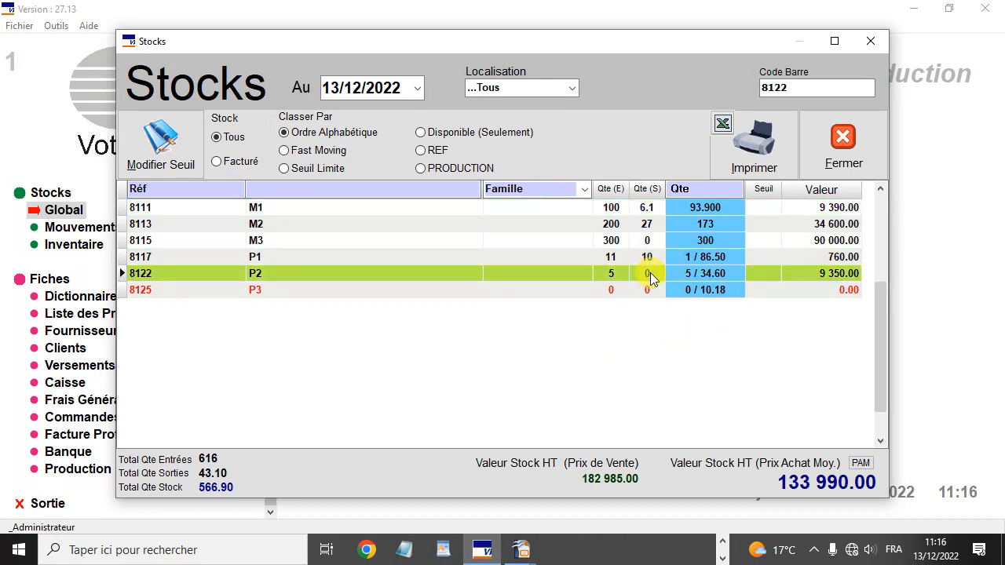
{"action": "key", "text": "Escape"}
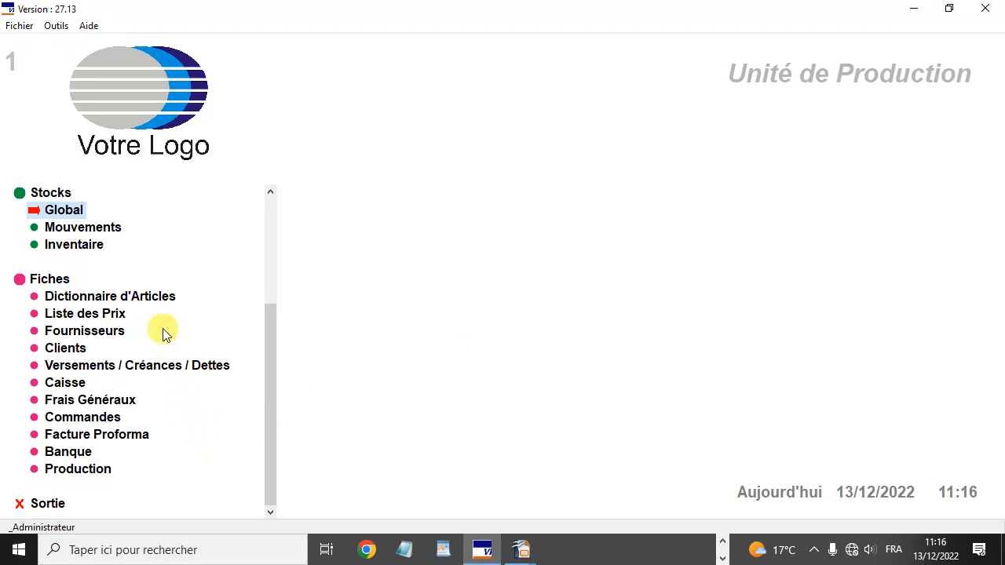
Add raw material M3 to the composition of article P3 with a dosage of 0.300 kg.
{"action": "left_click", "coordinate": [122, 299]}
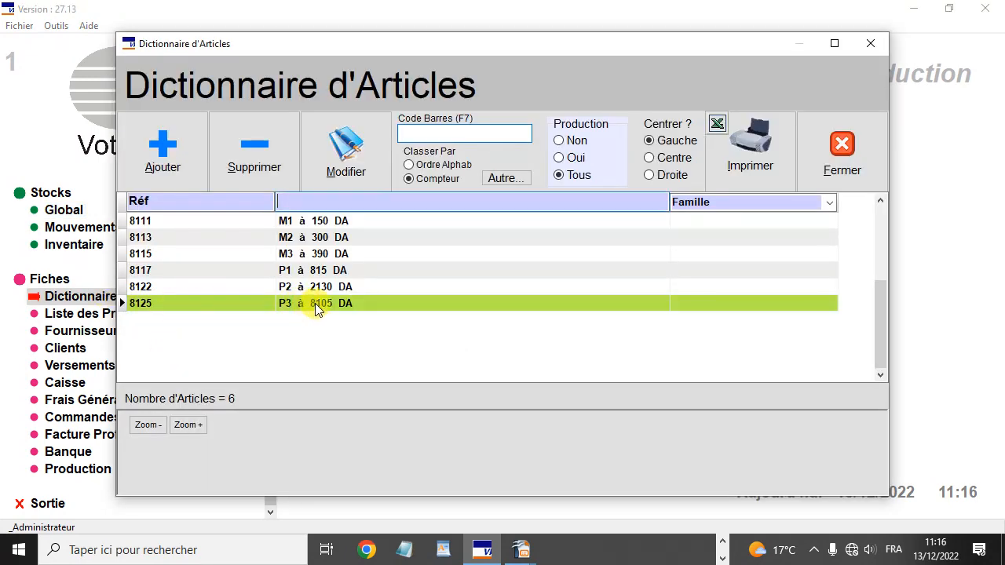
{"action": "left_click", "coordinate": [355, 304]}
{"action": "double_click", "coordinate": [358, 306]}
{"action": "left_click", "coordinate": [643, 142]}
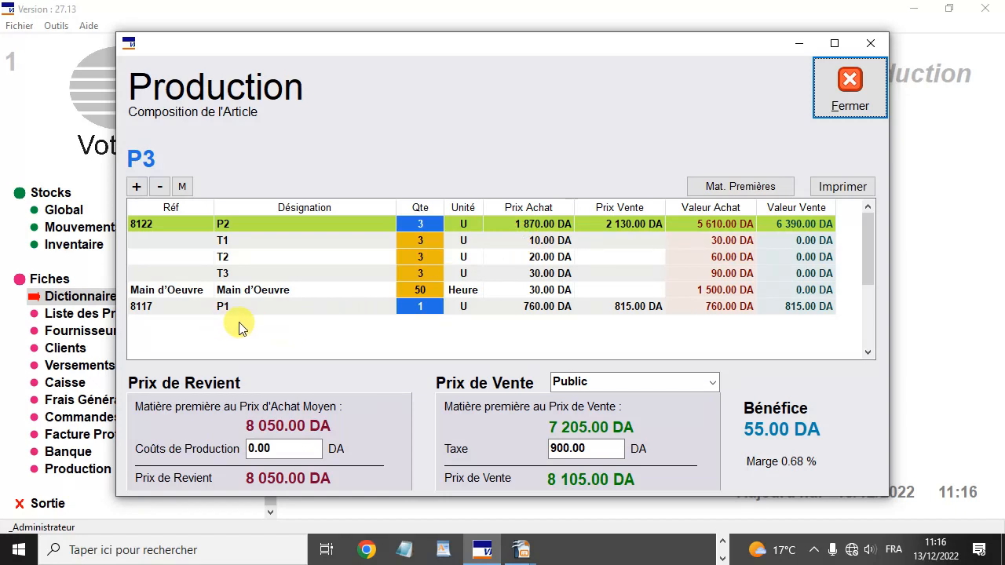
{"action": "left_click", "coordinate": [135, 187]}
{"action": "double_click", "coordinate": [300, 250]}
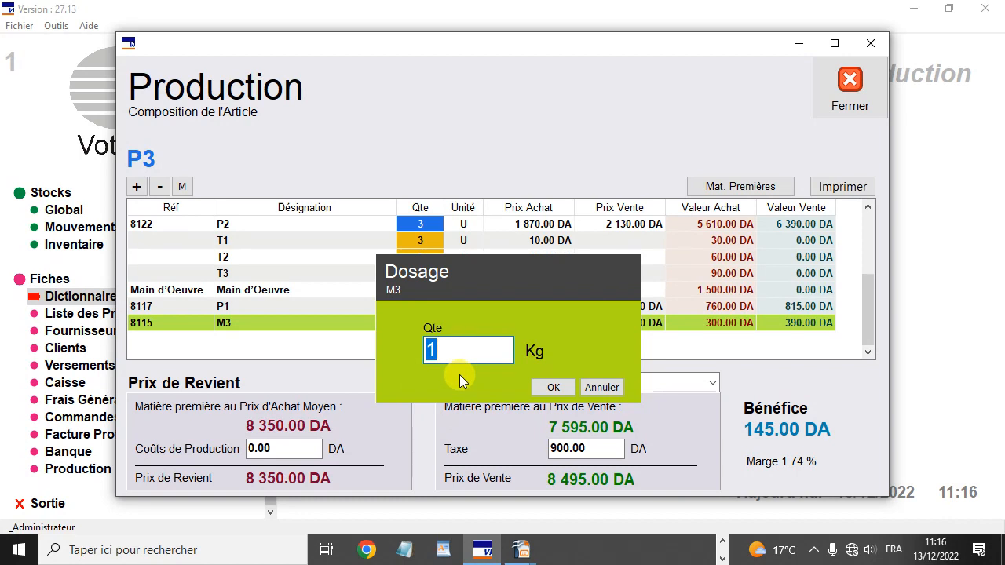
{"action": "type", "text": "0.300"}
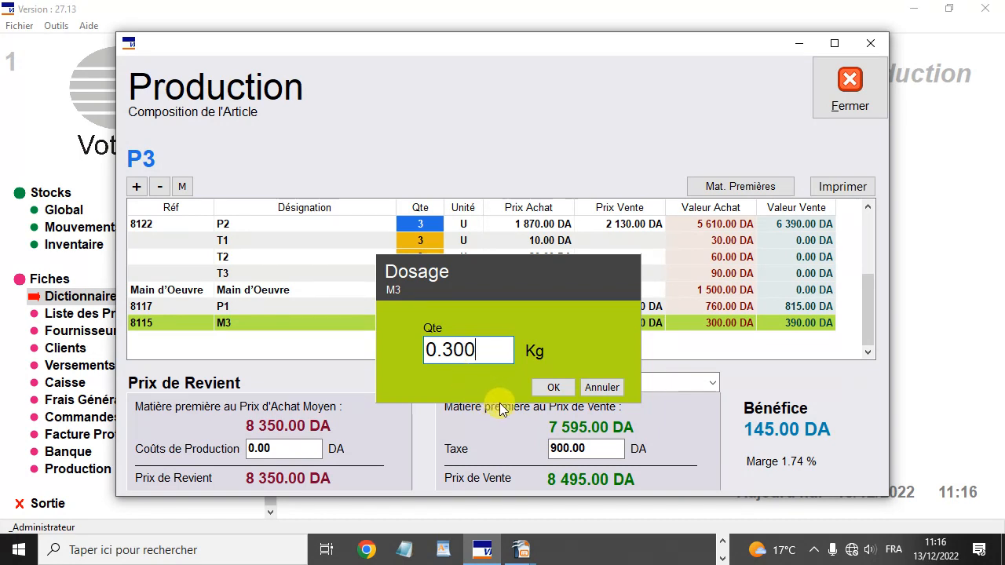
{"action": "left_click", "coordinate": [552, 387]}
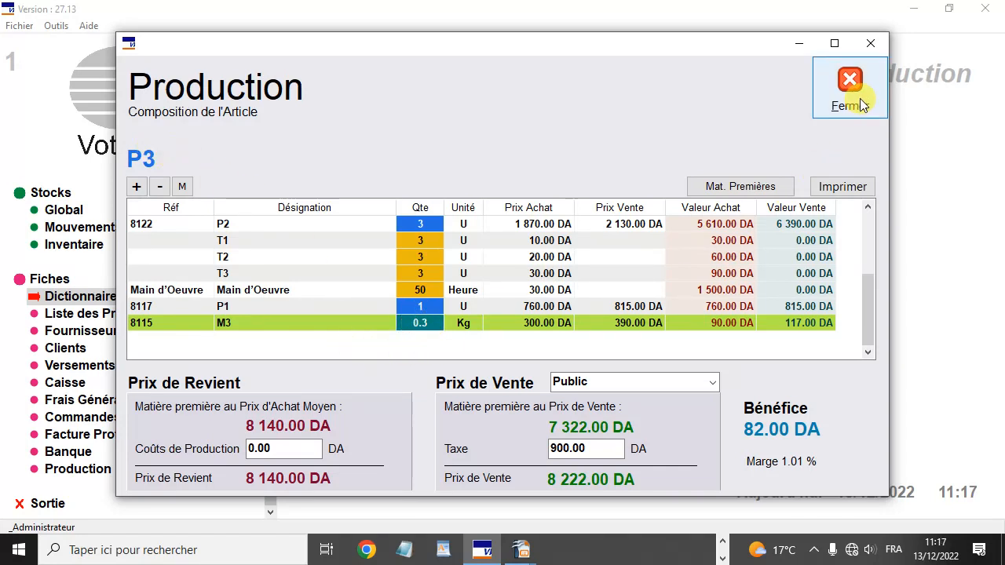
View the raw-materials-only breakdown of P3, and close the composition and the article dictionary.
{"action": "left_click", "coordinate": [741, 186]}
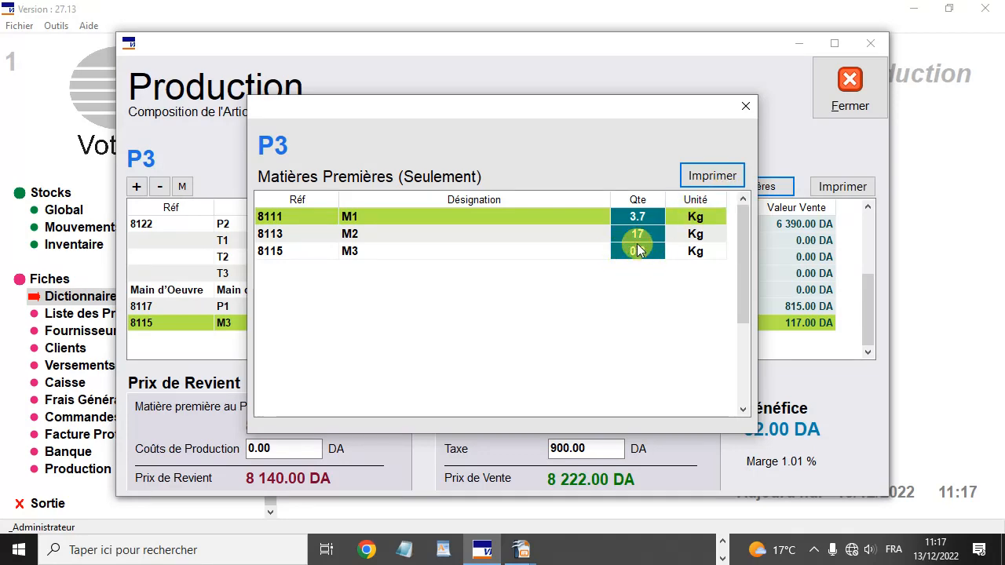
{"action": "left_click", "coordinate": [747, 108]}
{"action": "left_click", "coordinate": [849, 83]}
{"action": "left_click", "coordinate": [831, 153]}
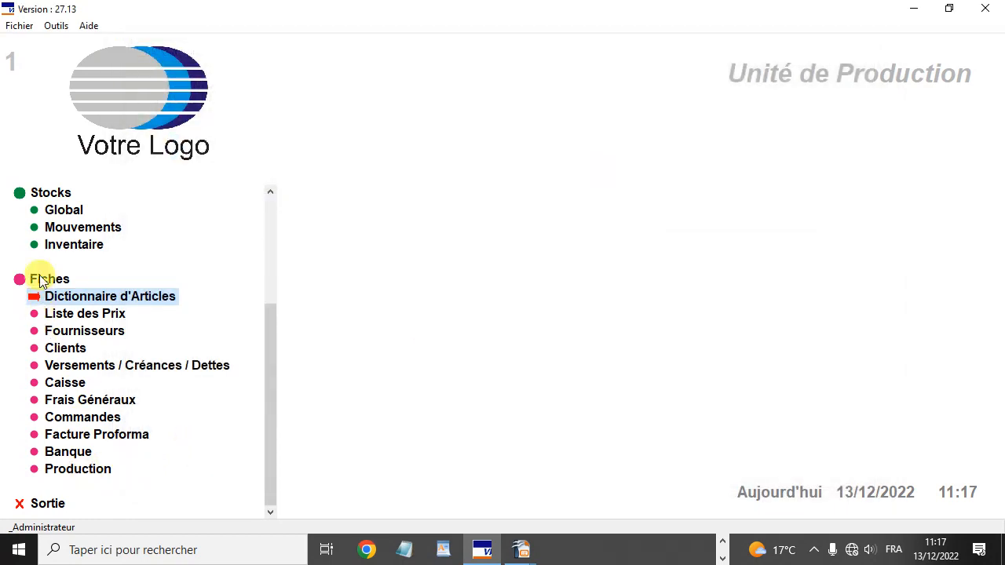
Check the global stock entry of M3 before producing P3, and close the overview.
{"action": "left_click", "coordinate": [52, 210]}
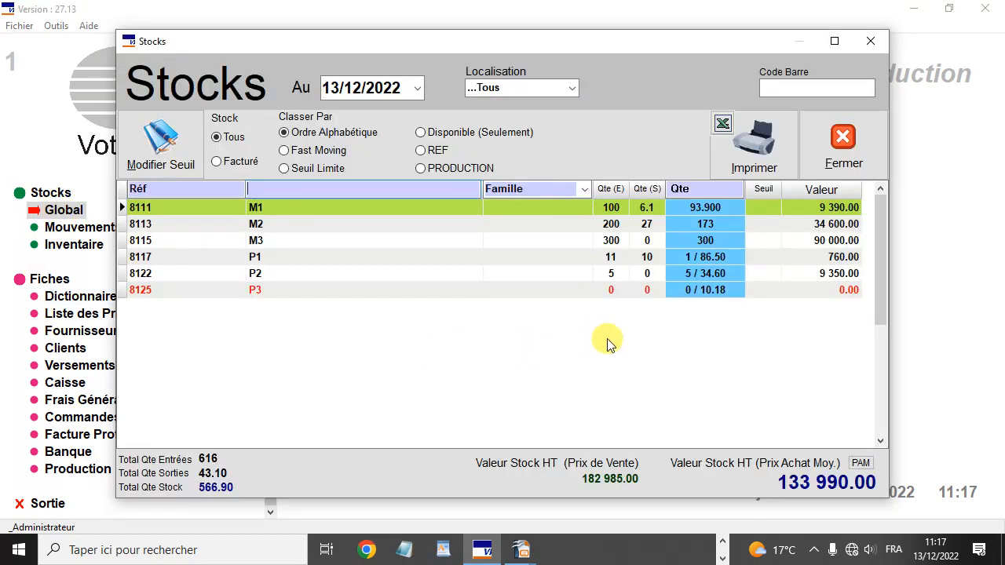
{"action": "left_click", "coordinate": [273, 241]}
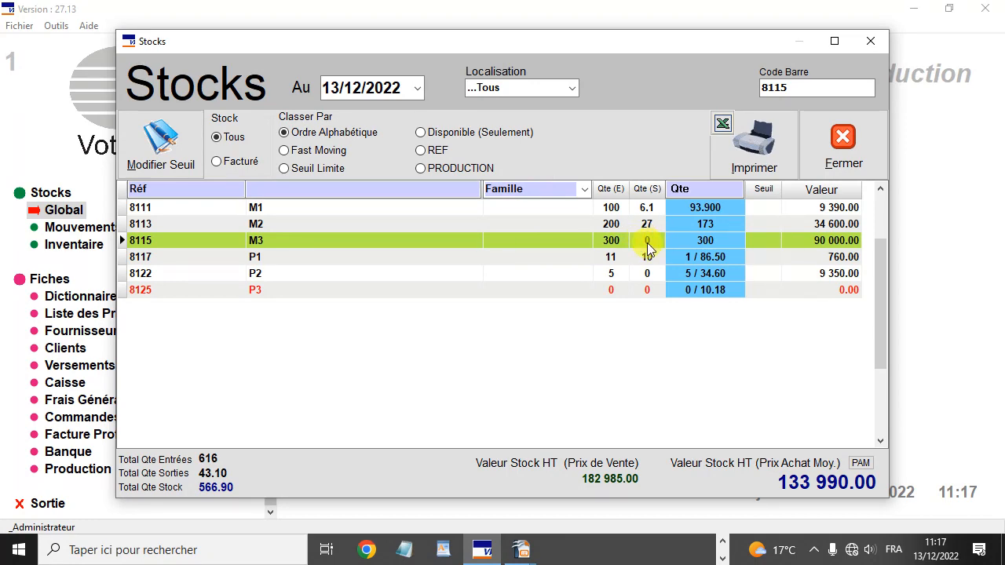
{"action": "key", "text": "Escape"}
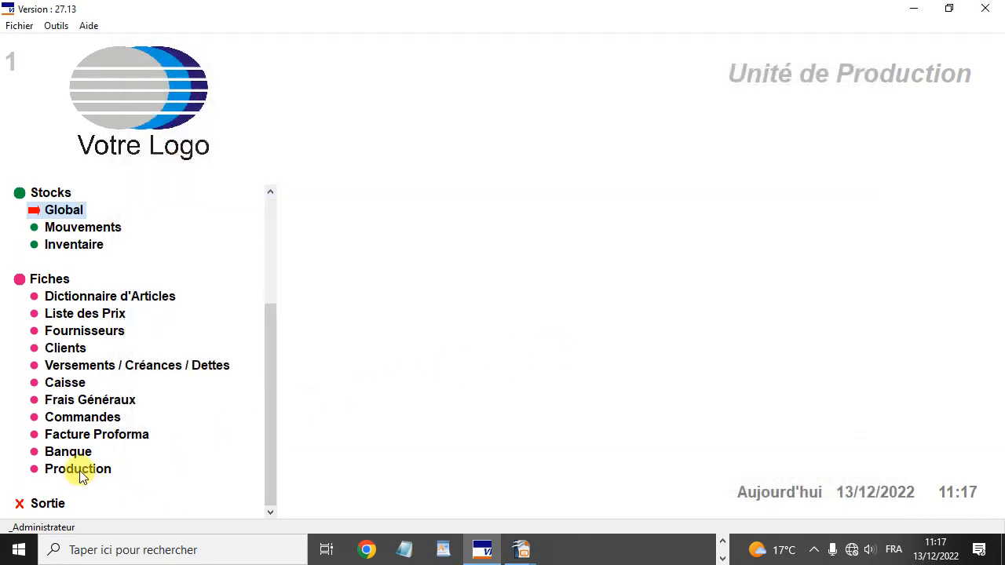
Record a new production of 1 unit of P3 with reference r3, reviewing its required components, and close the production list.
{"action": "left_click", "coordinate": [78, 470]}
{"action": "left_click", "coordinate": [157, 167]}
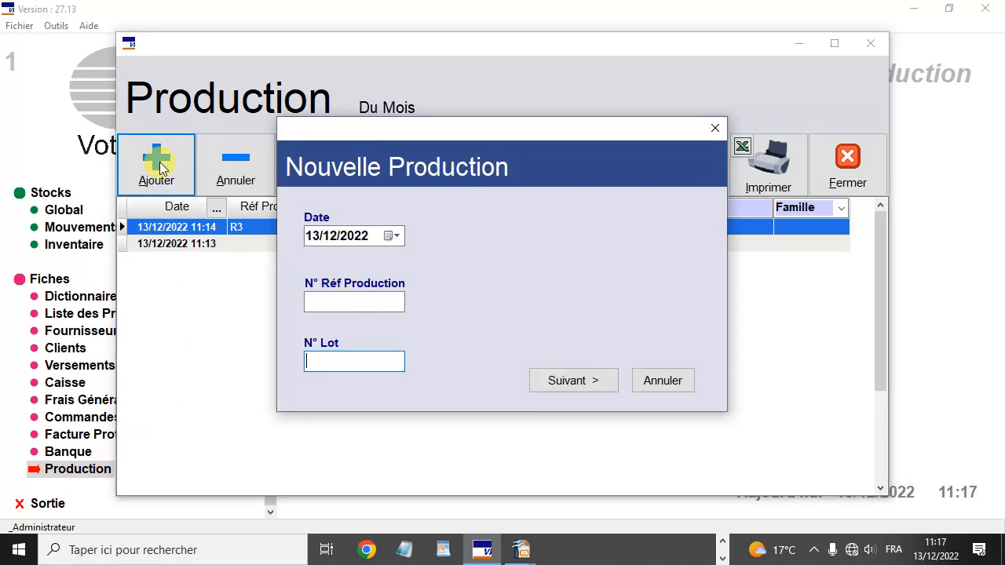
{"action": "left_click", "coordinate": [347, 300]}
{"action": "type", "text": "r3"}
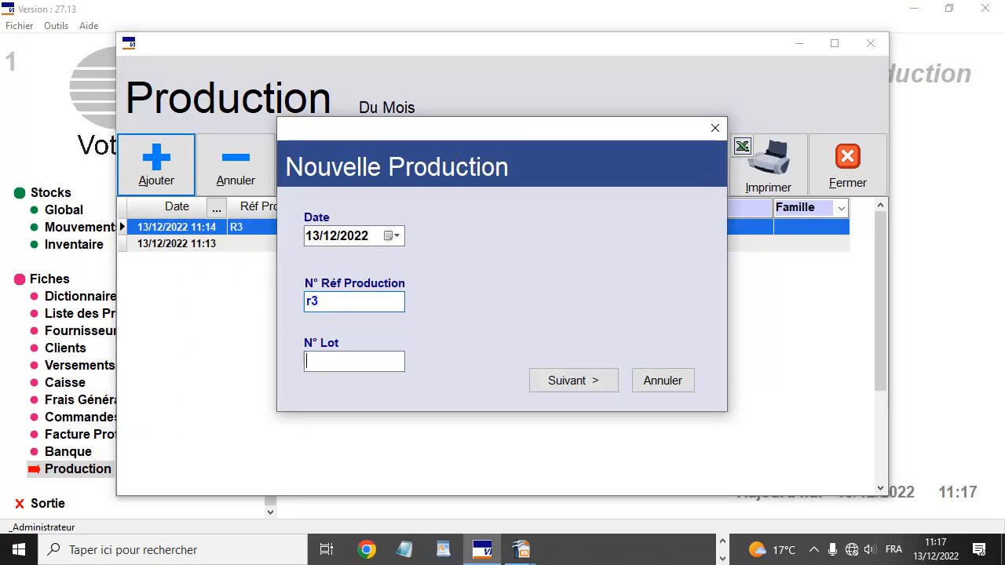
{"action": "key", "text": "Tab"}
{"action": "key", "text": "Return"}
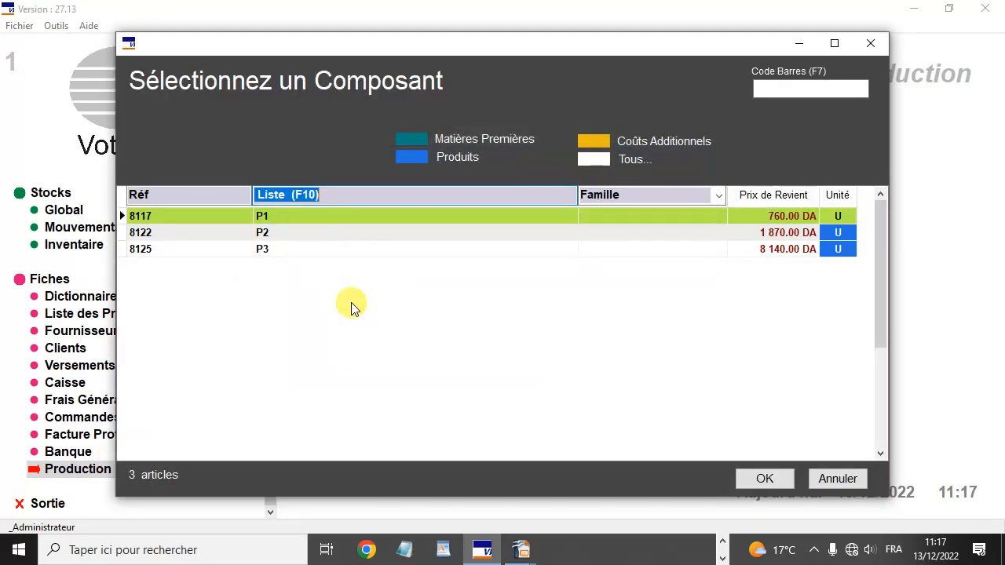
{"action": "double_click", "coordinate": [358, 253]}
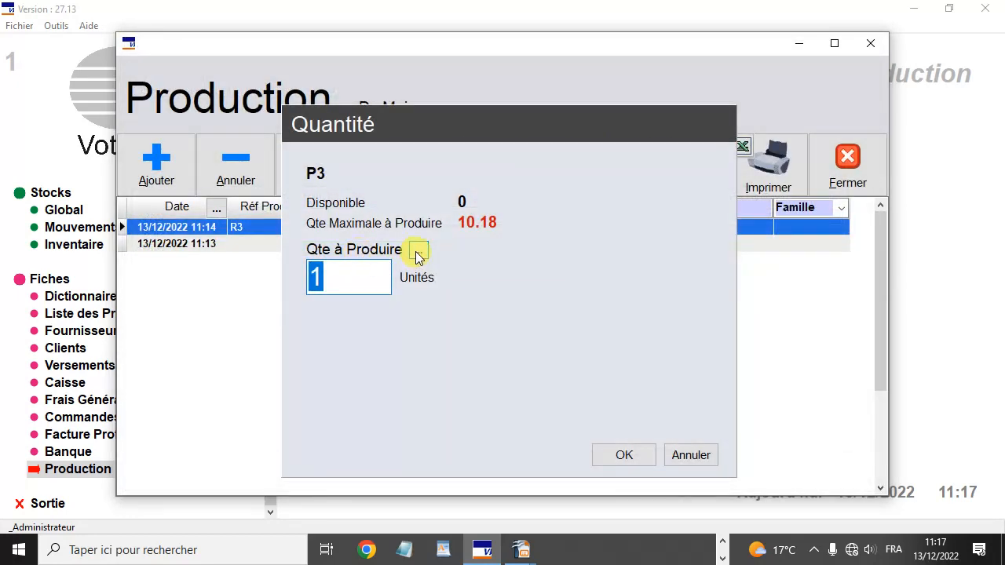
{"action": "left_click", "coordinate": [419, 250]}
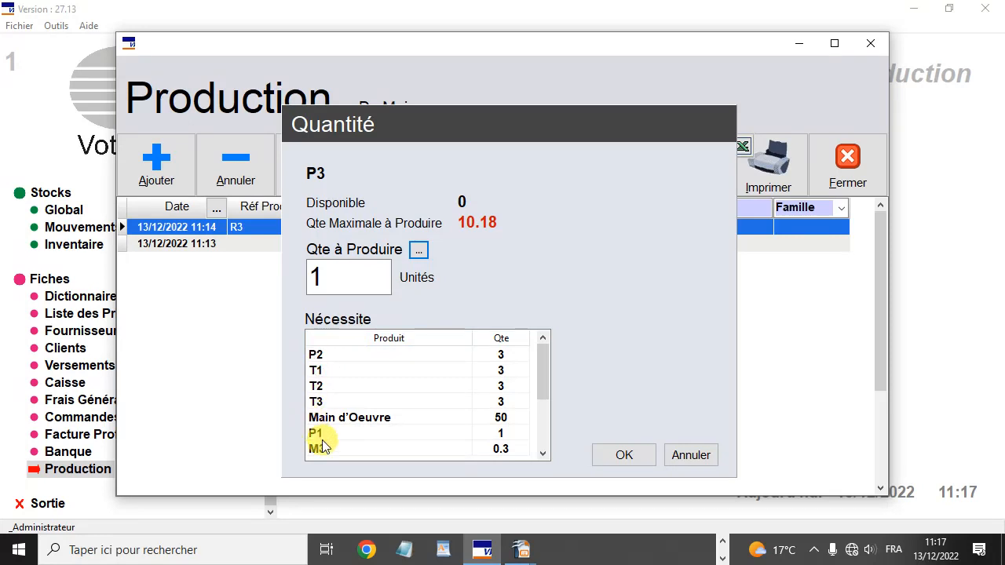
{"action": "left_click", "coordinate": [511, 453]}
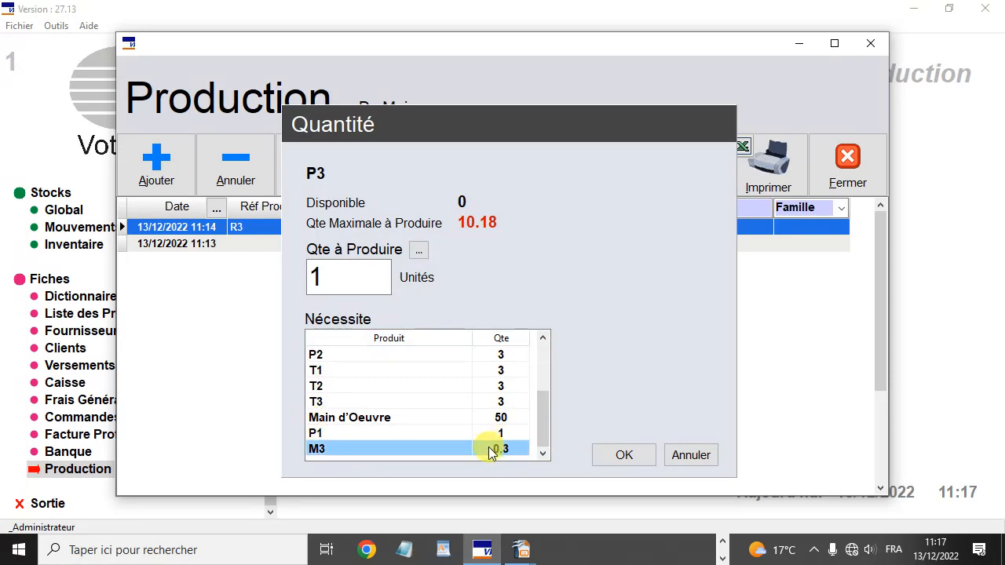
{"action": "left_click", "coordinate": [620, 455]}
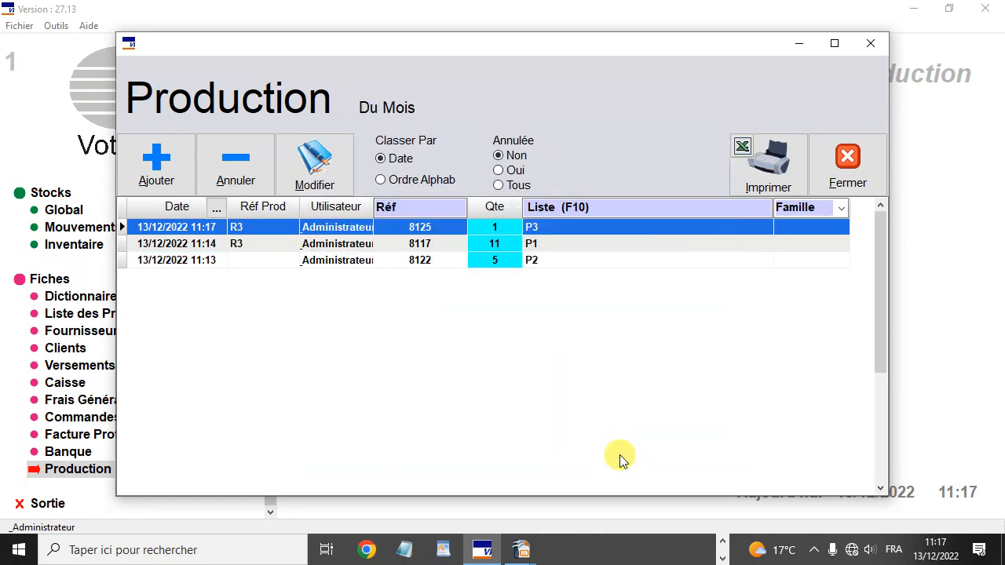
{"action": "left_click", "coordinate": [845, 173]}
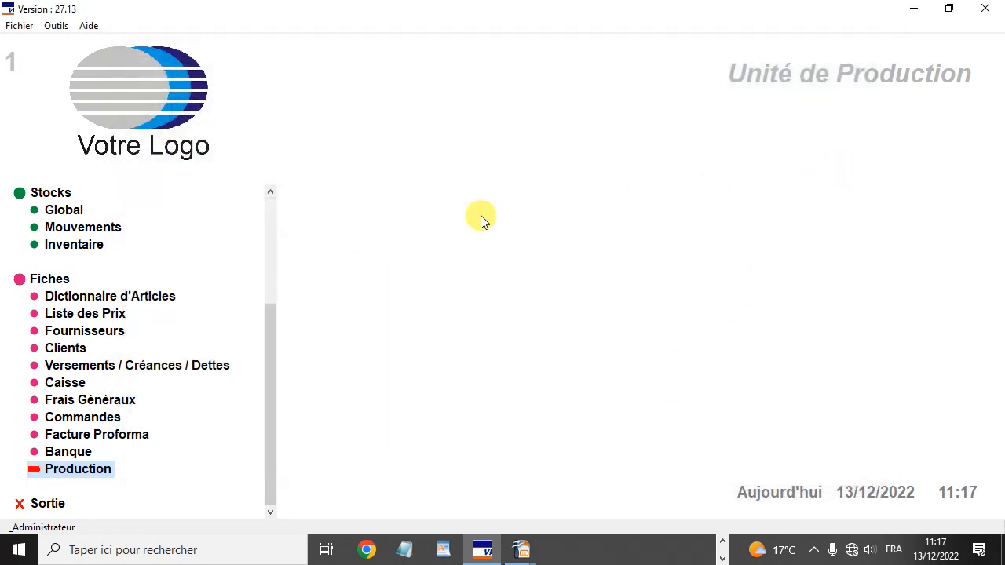
Check the outgoing quantity of M3 in the global stocks after the new P3 production, and close the overview.
{"action": "left_click", "coordinate": [63, 210]}
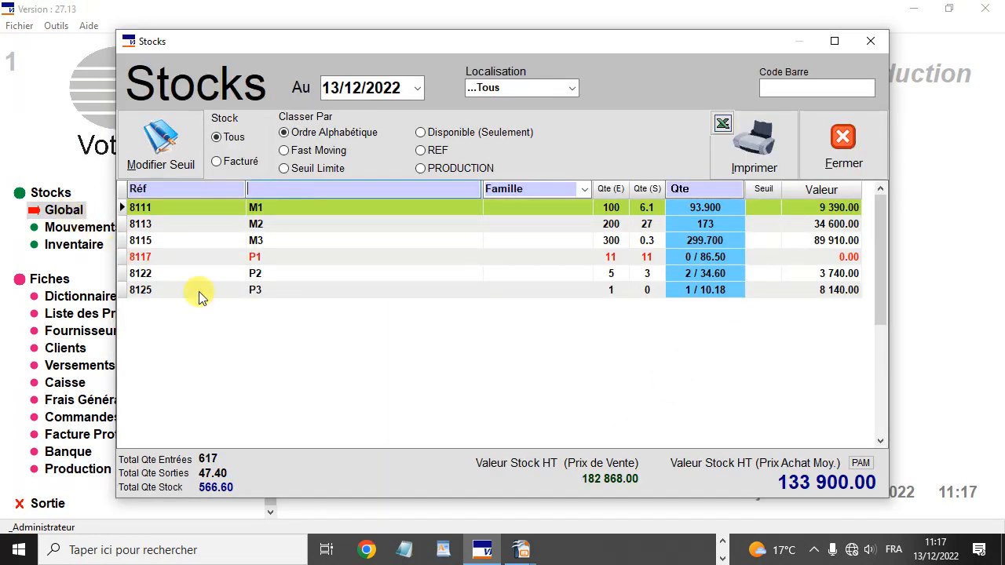
{"action": "left_click", "coordinate": [658, 245]}
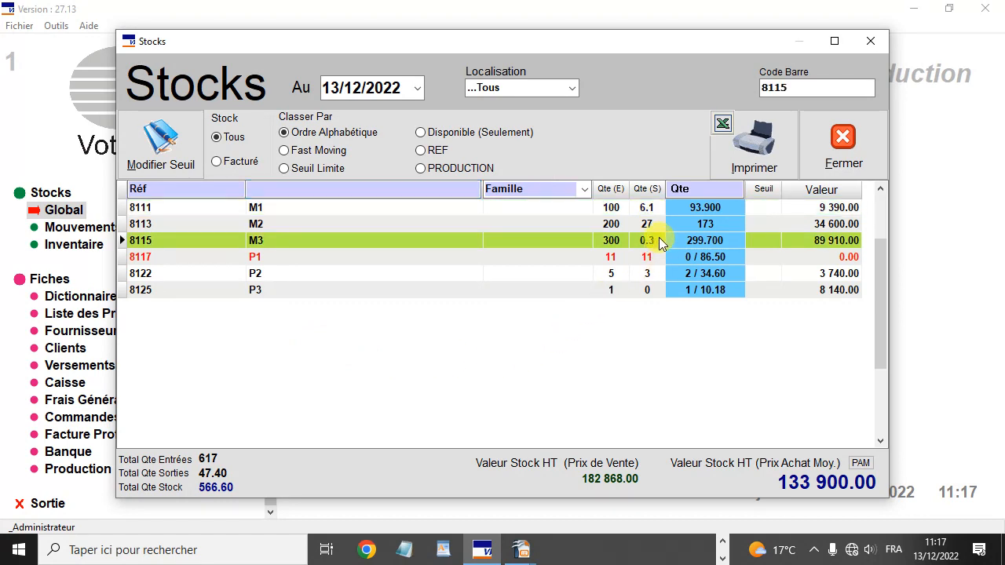
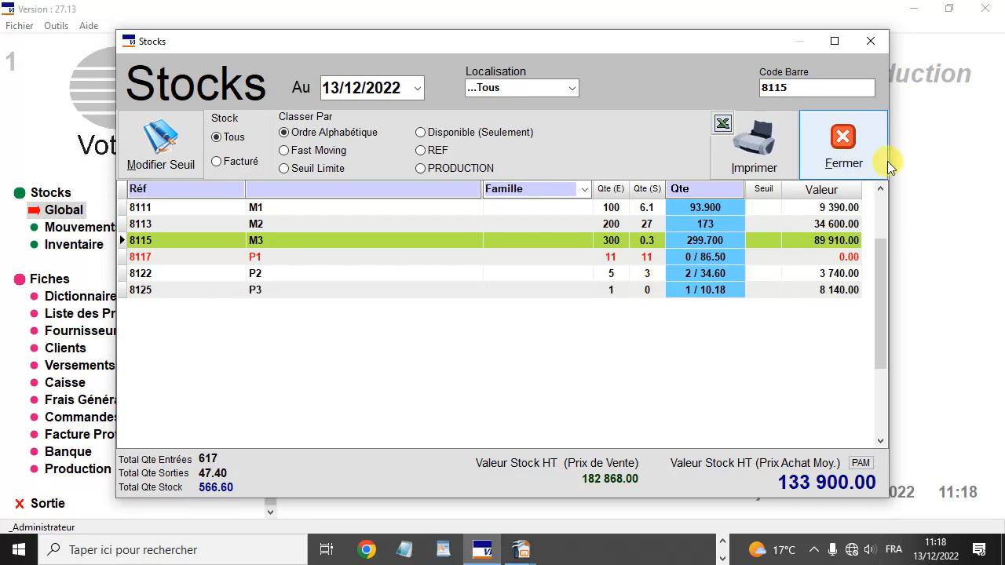
{"action": "left_click", "coordinate": [852, 153]}
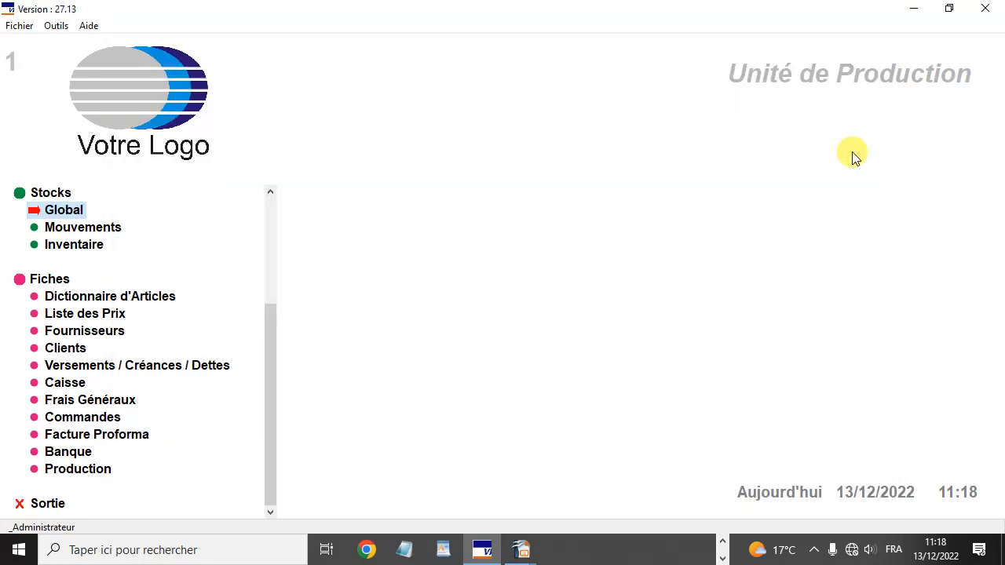
Display the program's version and edition information.
{"action": "left_click", "coordinate": [89, 25]}
{"action": "left_click", "coordinate": [116, 118]}
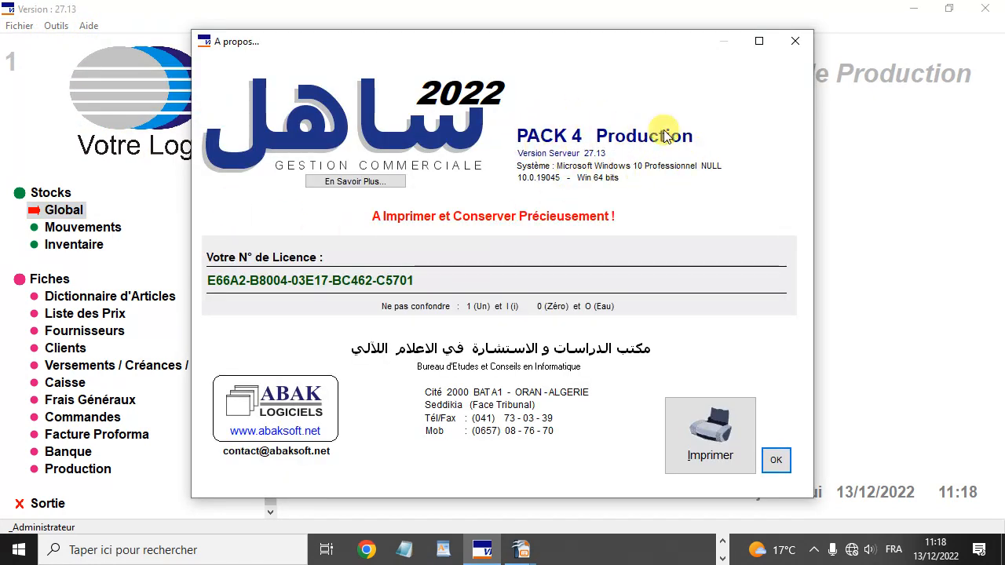
Close the version information and open the production composition of article P3 from the article dictionary.
{"action": "key", "text": "Escape"}
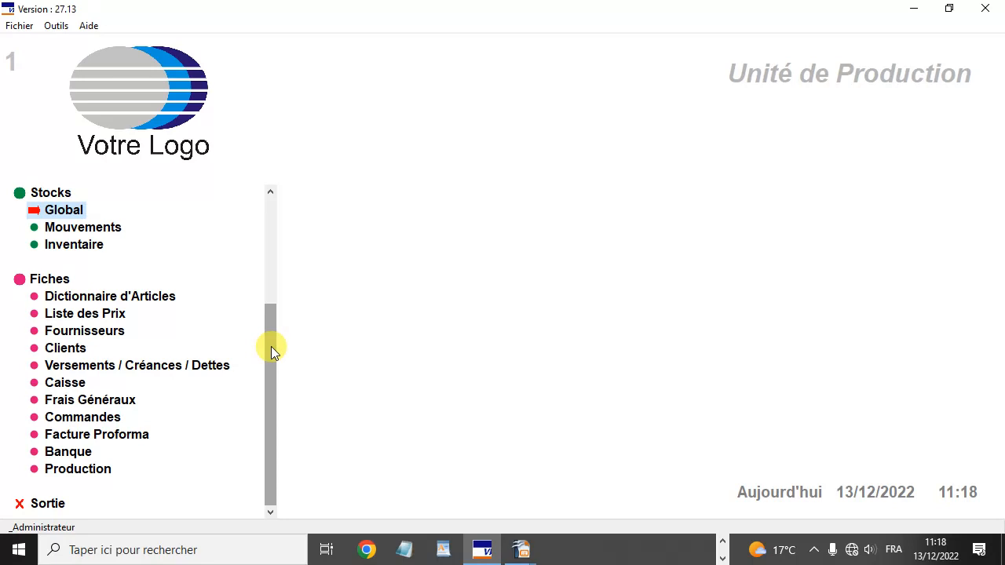
{"action": "mouse_move", "coordinate": [271, 347]}
{"action": "left_mouse_down"}
{"action": "mouse_move", "coordinate": [272, 260]}
{"action": "mouse_move", "coordinate": [281, 354]}
{"action": "mouse_move", "coordinate": [280, 344]}
{"action": "left_mouse_up"}
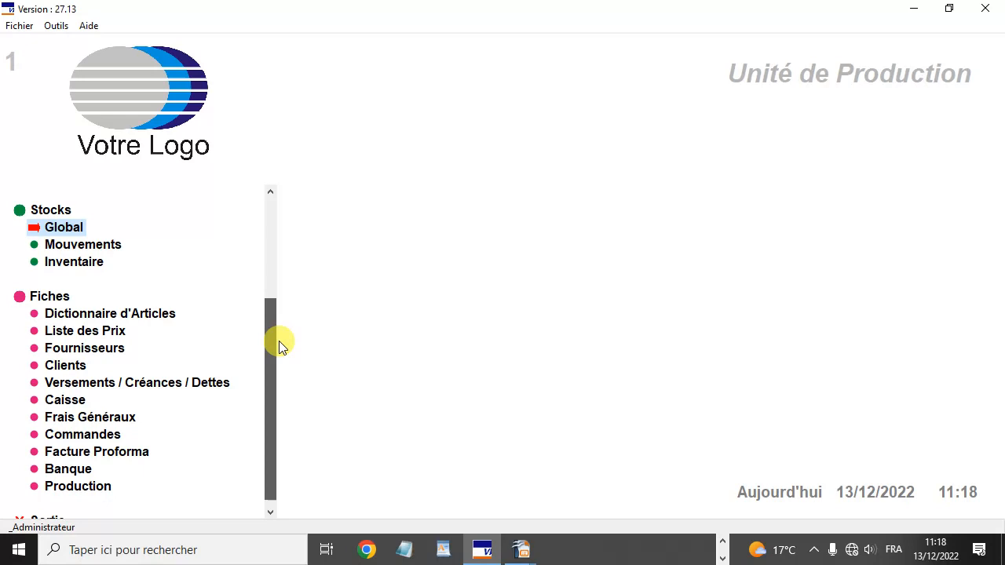
{"action": "left_click", "coordinate": [112, 314]}
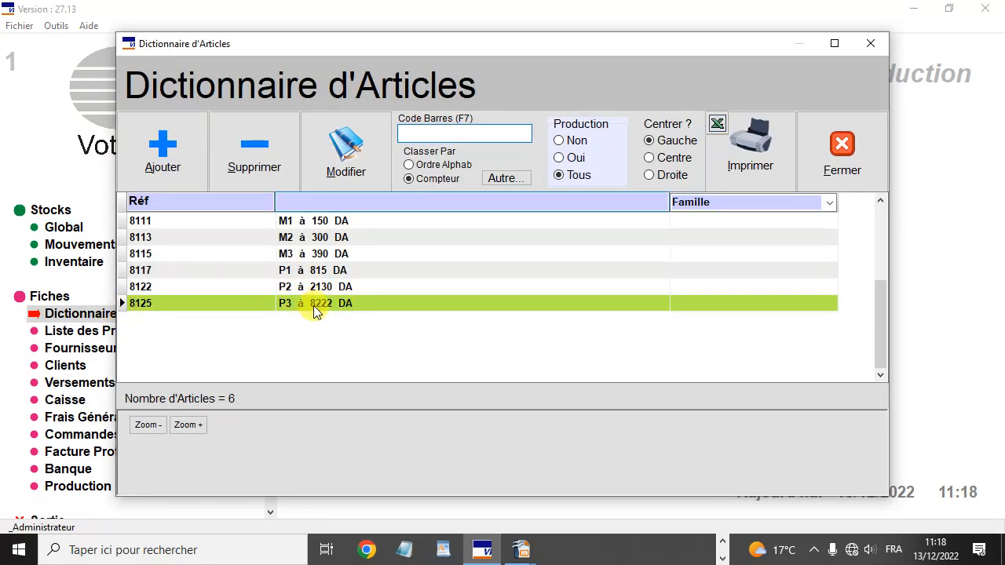
{"action": "type", "text": "8125"}
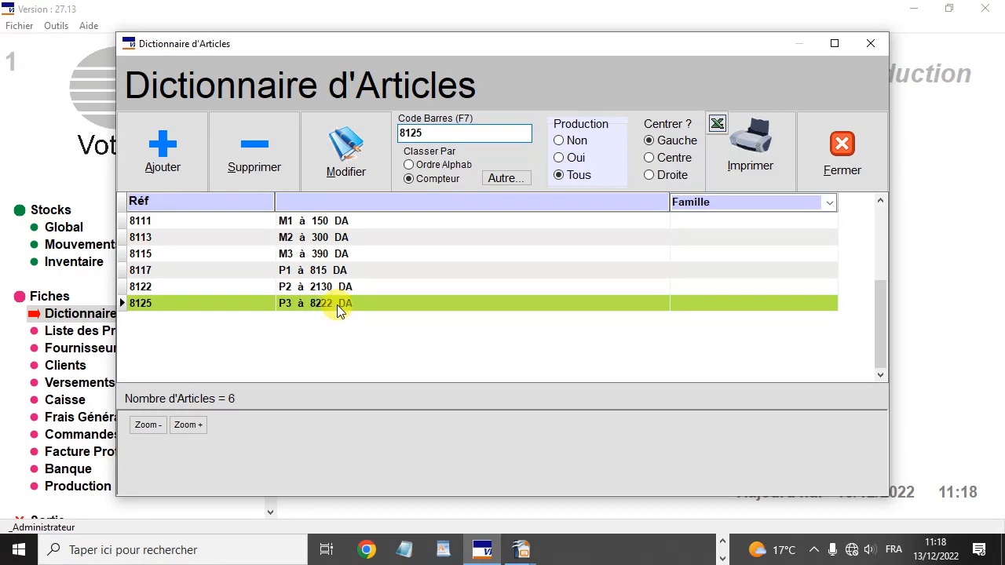
{"action": "double_click", "coordinate": [337, 305]}
{"action": "left_click", "coordinate": [630, 165]}
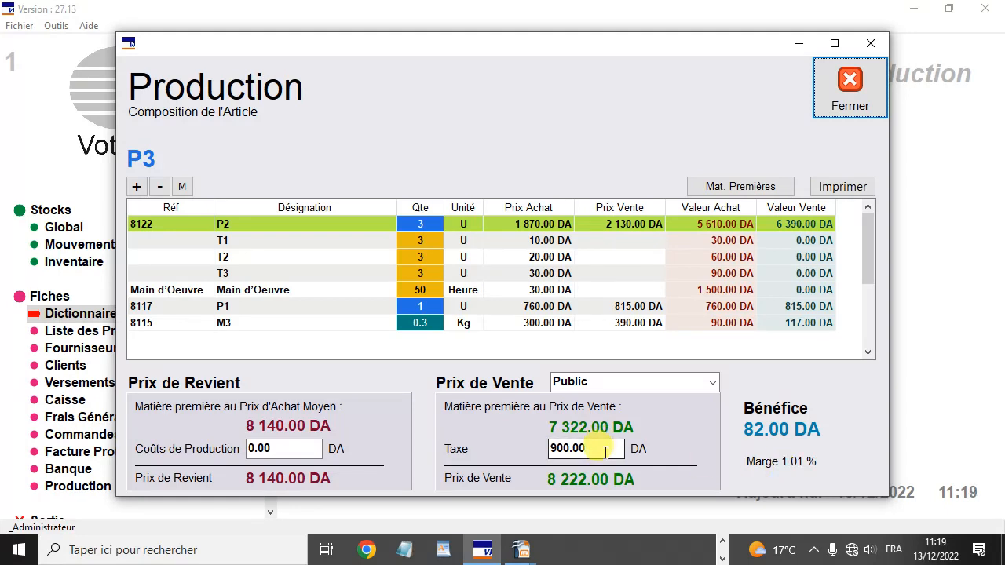
Set P3's production costs to 10 DA and the tax in its selling price to 1 000 DA.
{"action": "left_click", "coordinate": [285, 449]}
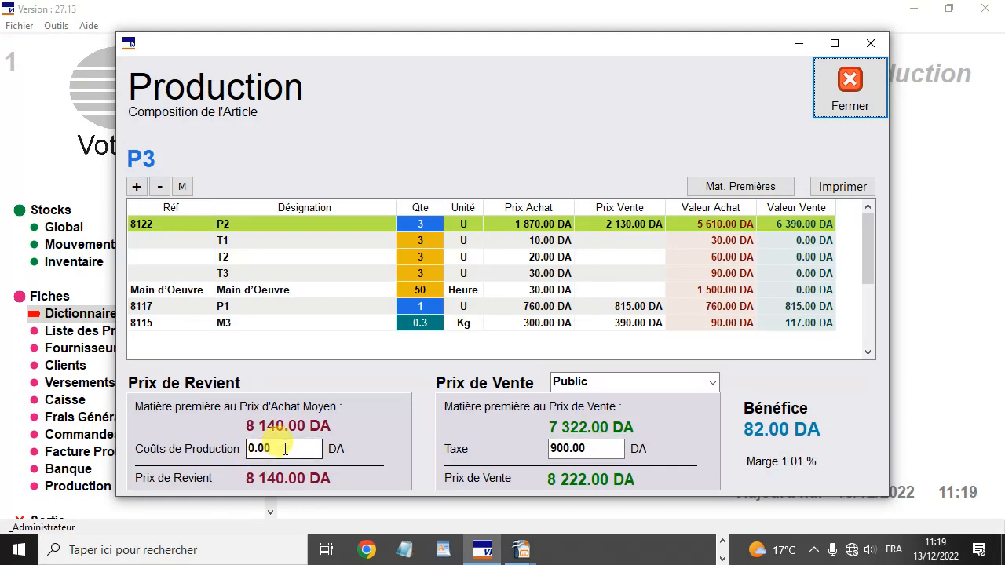
{"action": "left_click_drag", "start_coordinate": [285, 449], "coordinate": [238, 450]}
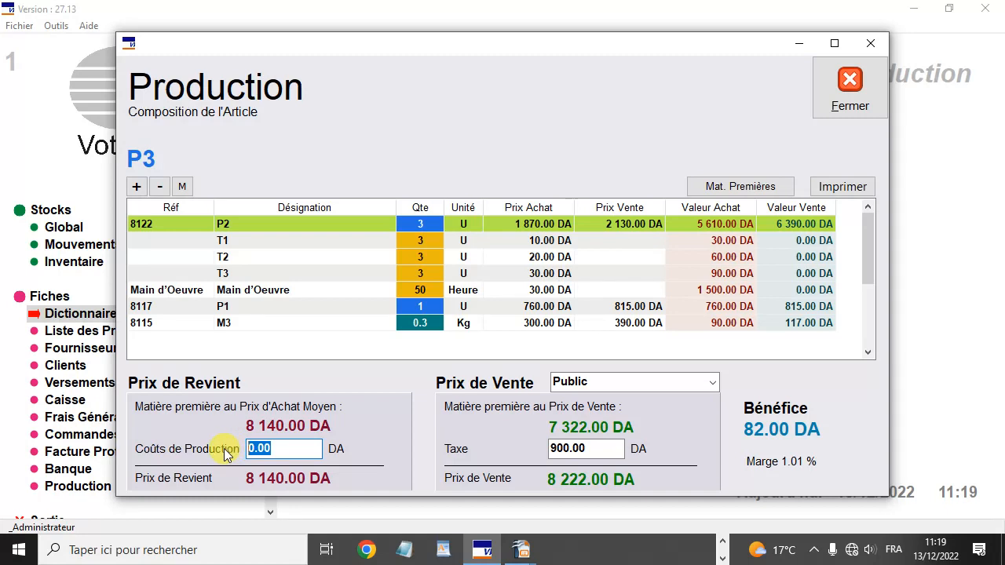
{"action": "type", "text": "10"}
{"action": "key", "text": "Tab"}
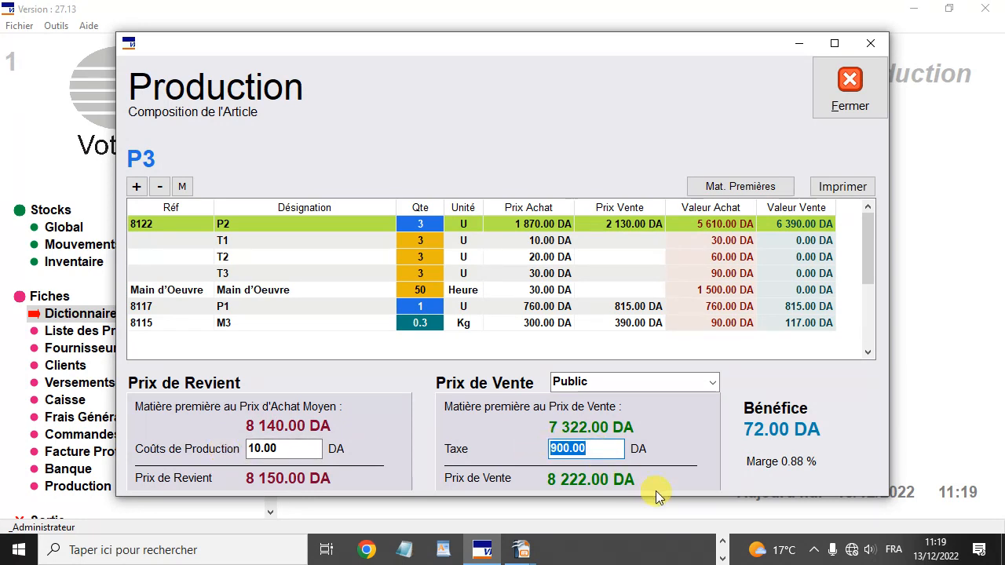
{"action": "type", "text": "1 000"}
{"action": "key", "text": "Tab"}
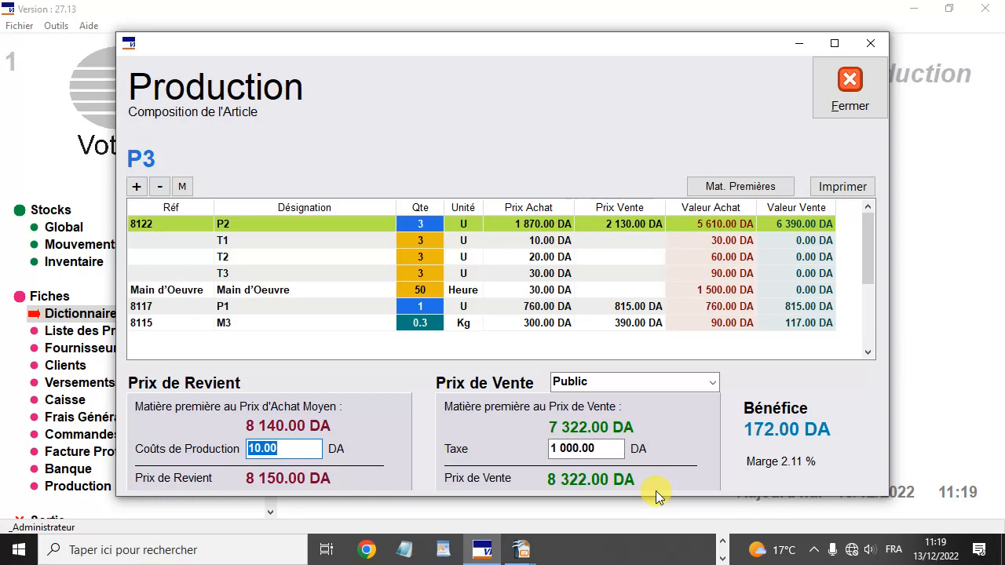
{"action": "left_click", "coordinate": [721, 541]}
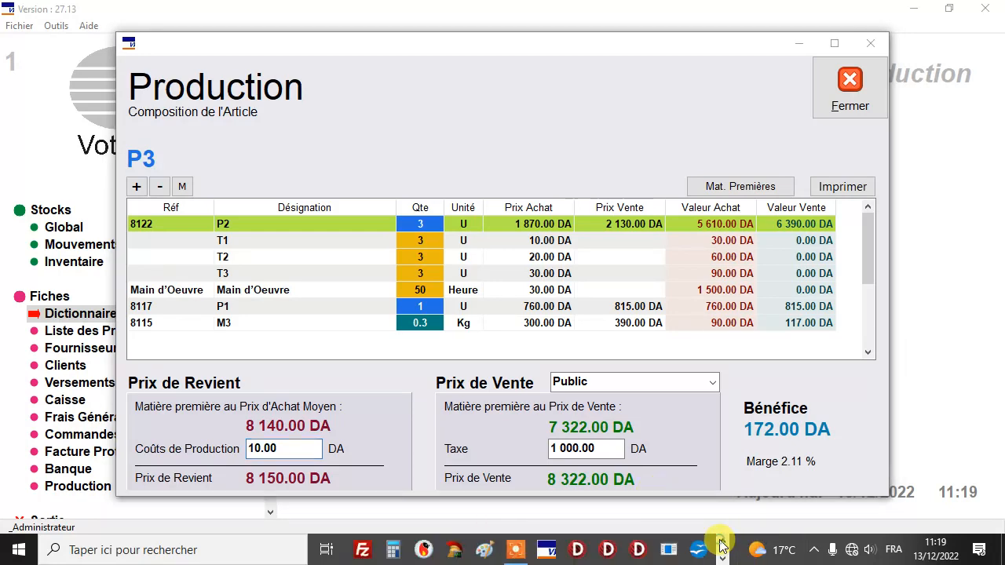
{"action": "left_click", "coordinate": [393, 549]}
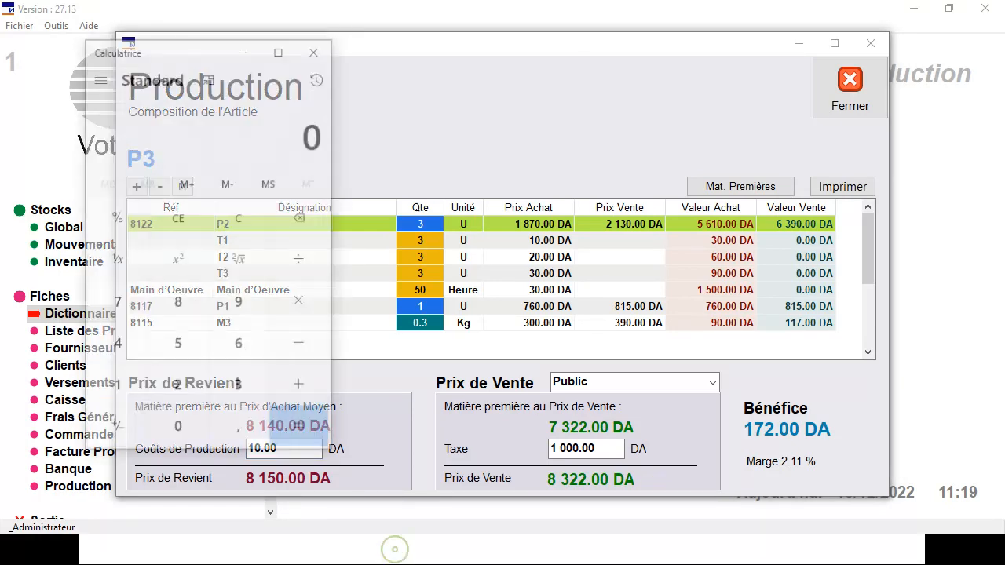
{"action": "type", "text": "9000"}
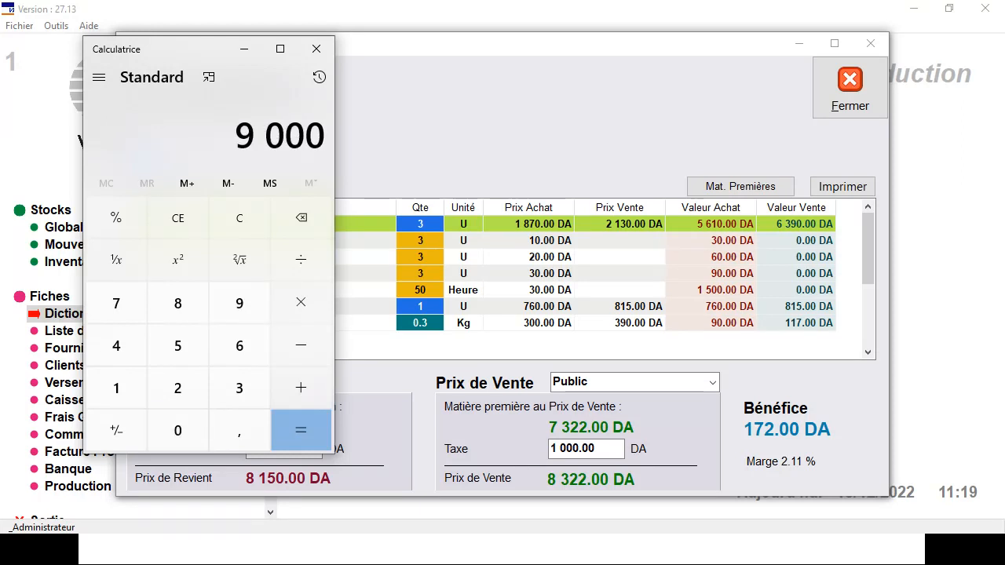
{"action": "key", "text": "minus"}
{"action": "type", "text": "8"}
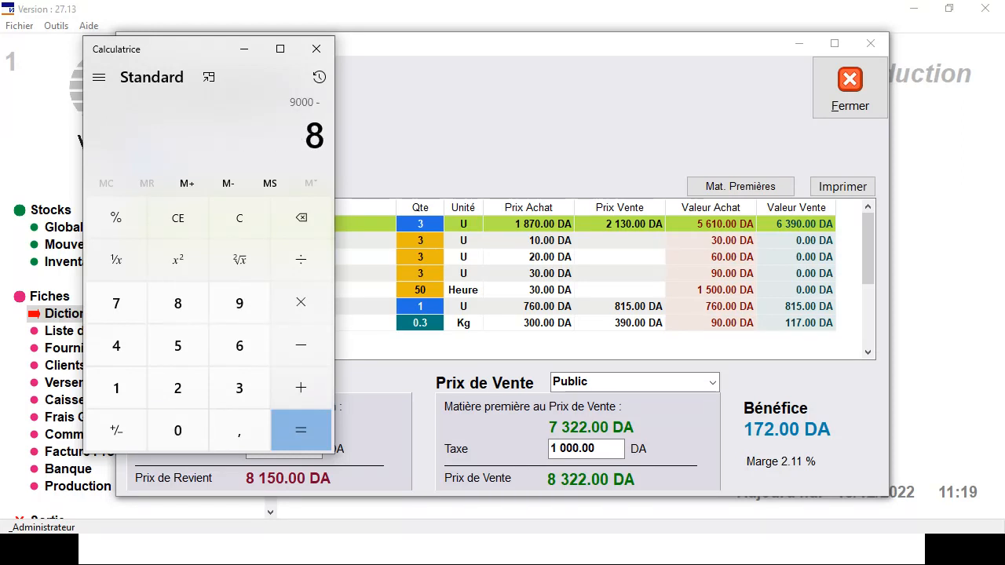
Set P3's tax to 0 DA and try to close the composition, declining to close it without a profit.
{"action": "left_click", "coordinate": [608, 449]}
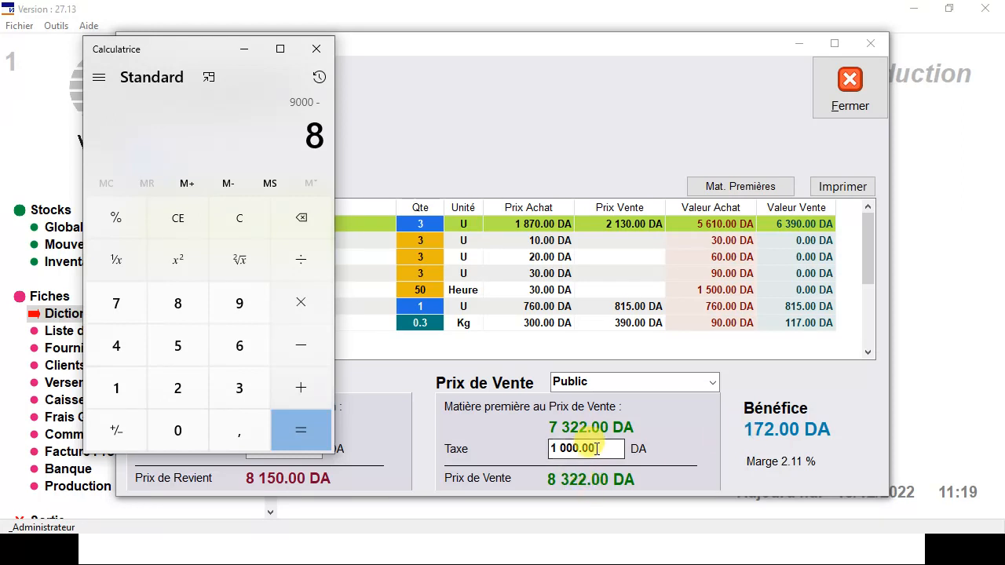
{"action": "type", "text": "0"}
{"action": "key", "text": "Return"}
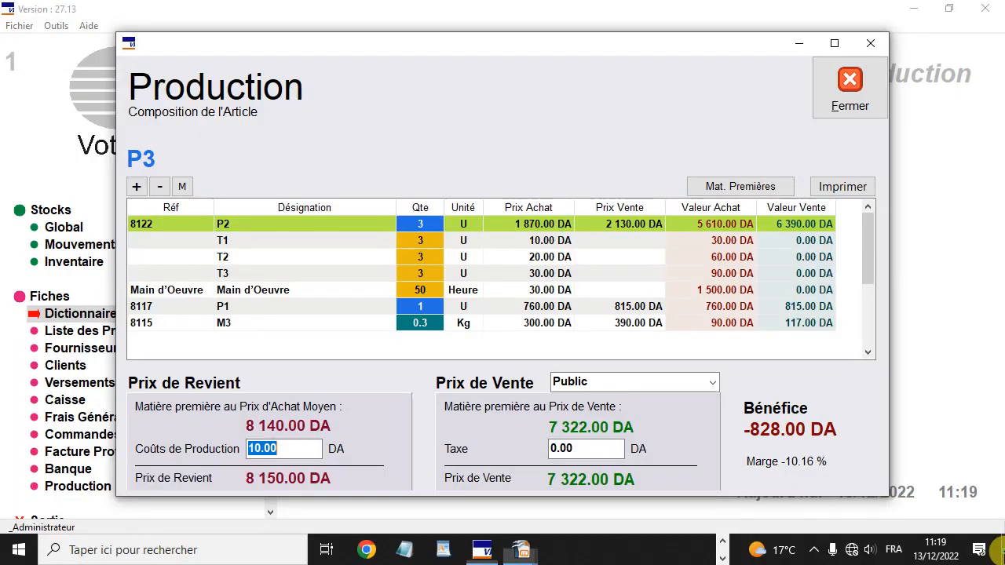
{"action": "left_click", "coordinate": [851, 88]}
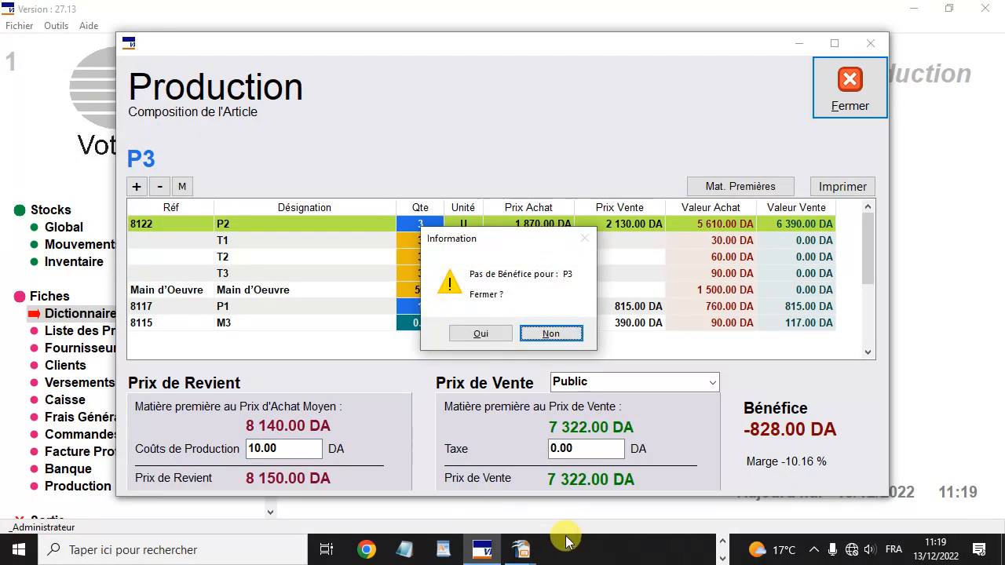
{"action": "left_click", "coordinate": [551, 335]}
Switch to the Calculator, clear the pending calculation, and subtract 7322 from 9000.
{"action": "left_click", "coordinate": [722, 542]}
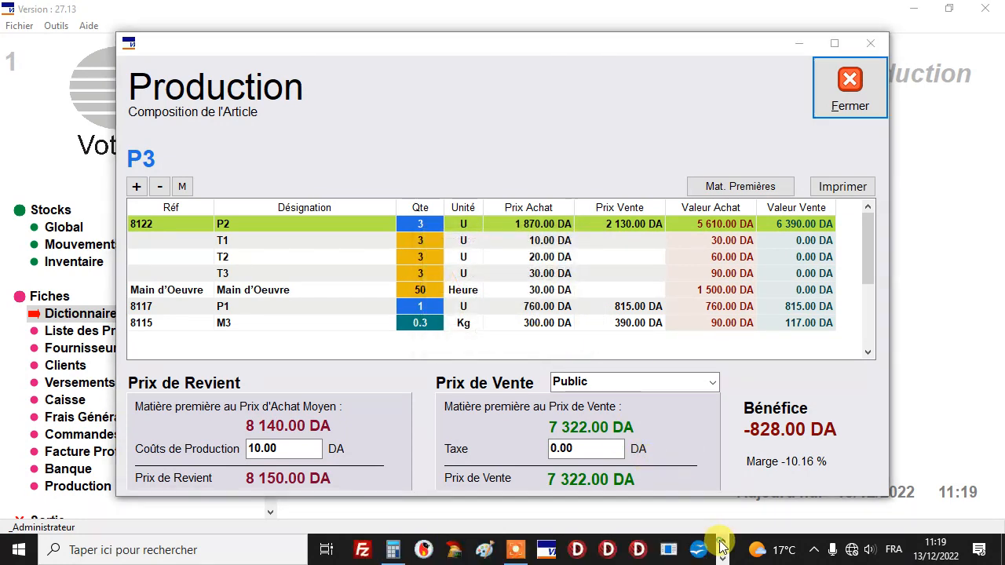
{"action": "left_click", "coordinate": [394, 547]}
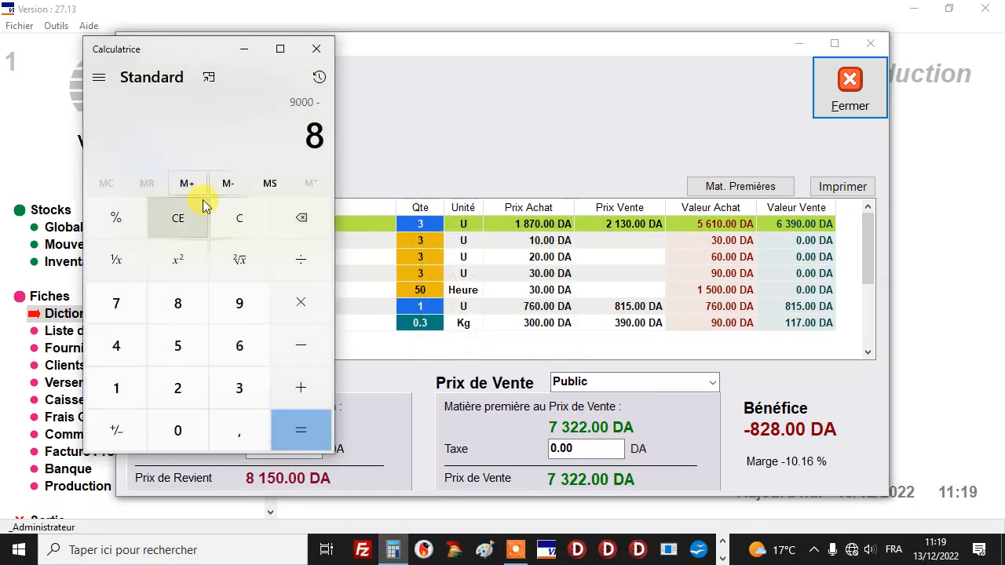
{"action": "left_click", "coordinate": [239, 218]}
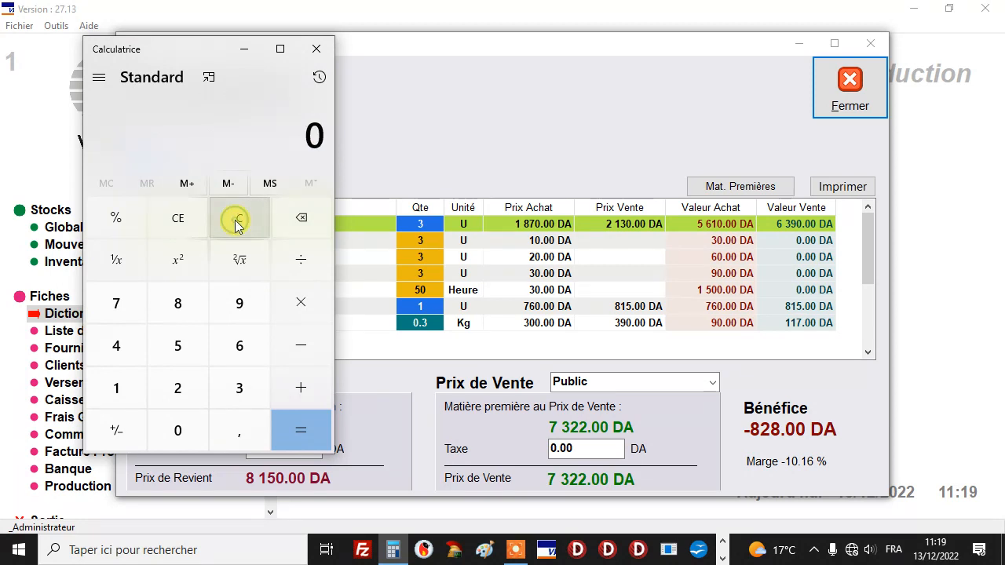
{"action": "left_click", "coordinate": [240, 315]}
{"action": "type", "text": "000"}
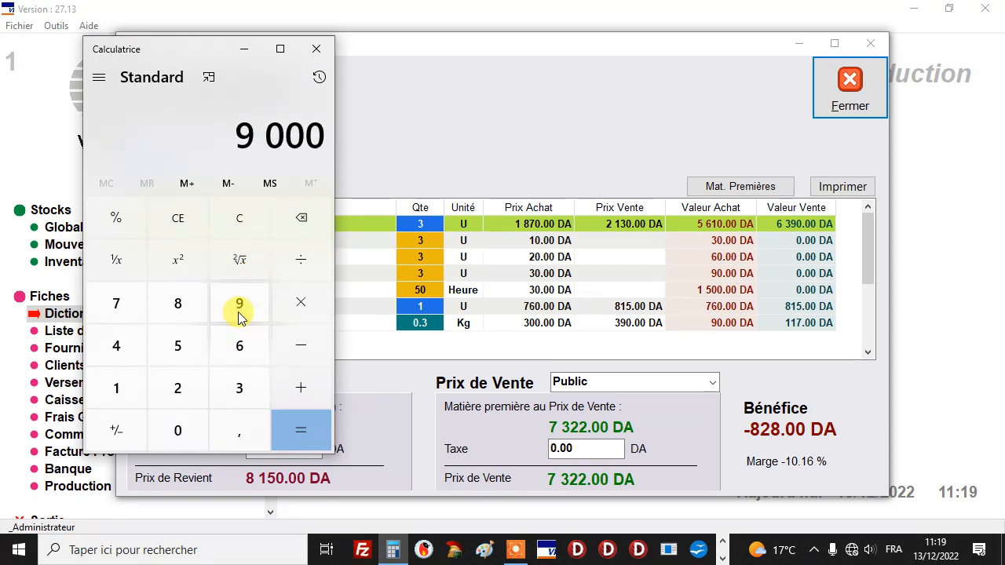
{"action": "type", "text": "-7322"}
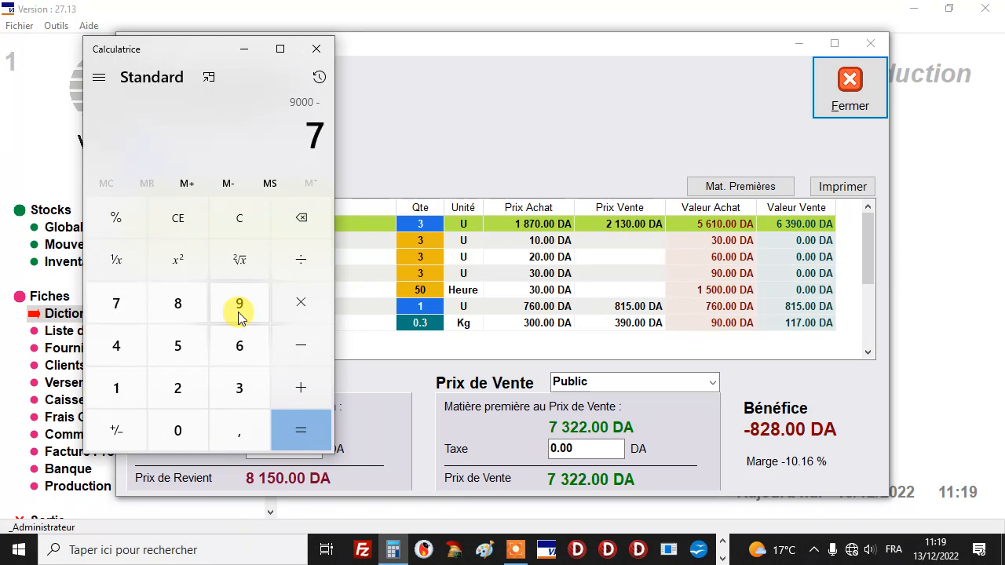
{"action": "key", "text": "Return"}
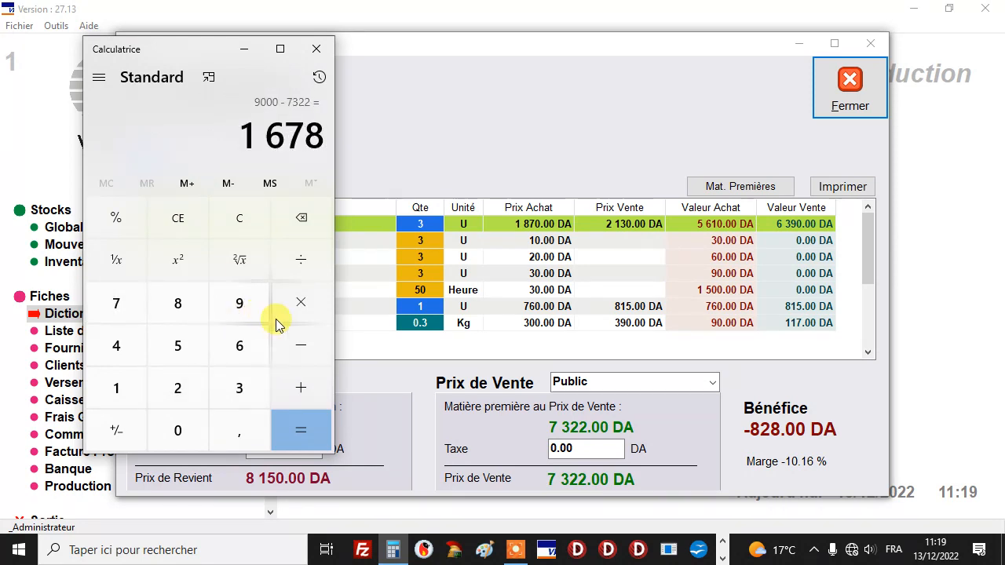
Set P3's tax to 1 678 DA, and close the composition and the article dictionary.
{"action": "left_click", "coordinate": [567, 443]}
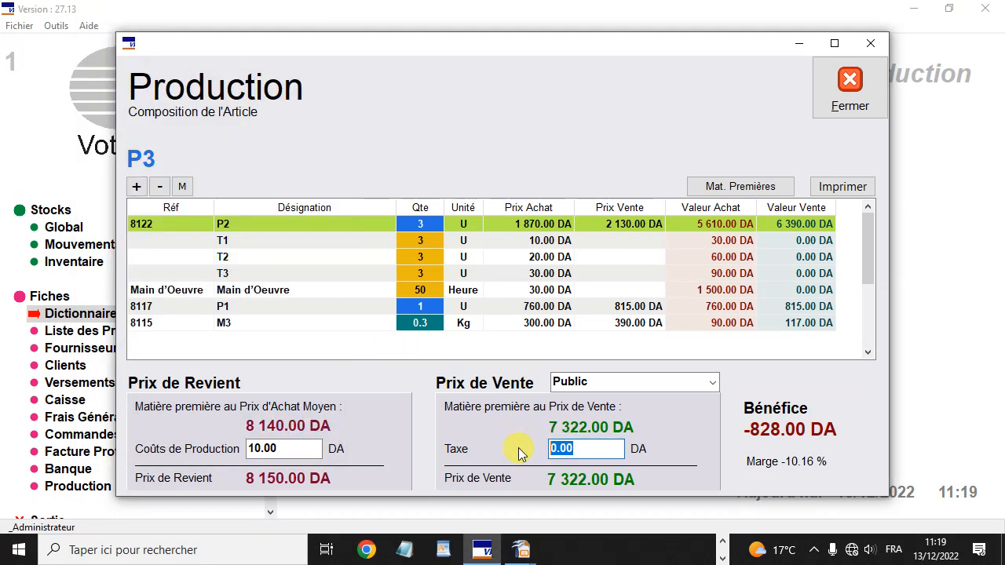
{"action": "type", "text": "1678"}
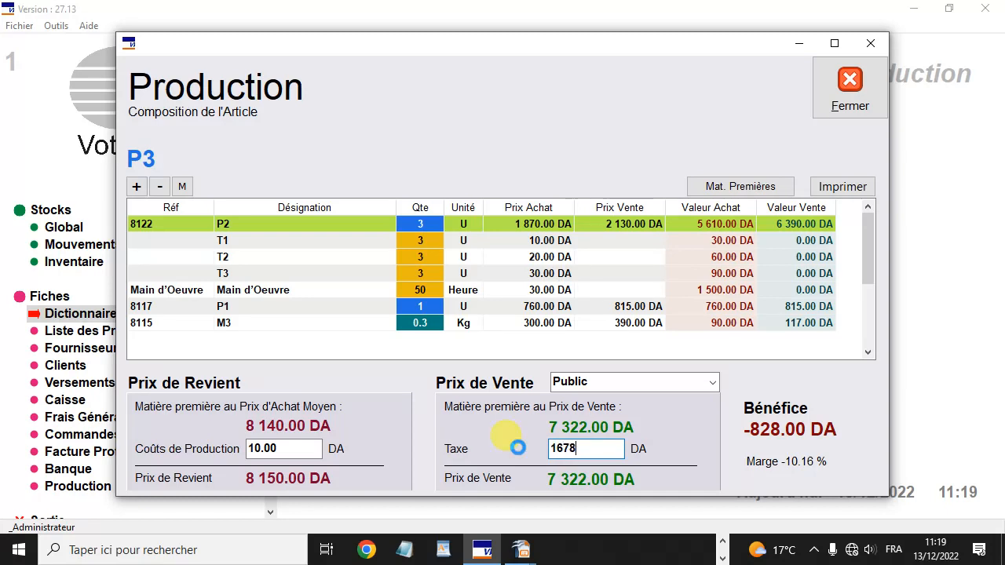
{"action": "key", "text": "Tab"}
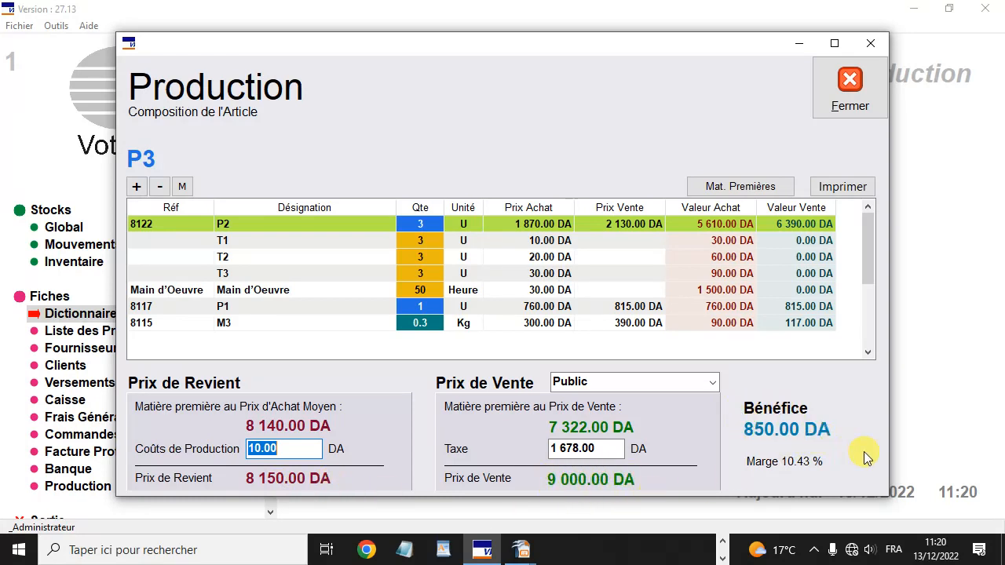
{"action": "left_click", "coordinate": [849, 108]}
{"action": "left_click", "coordinate": [838, 154]}
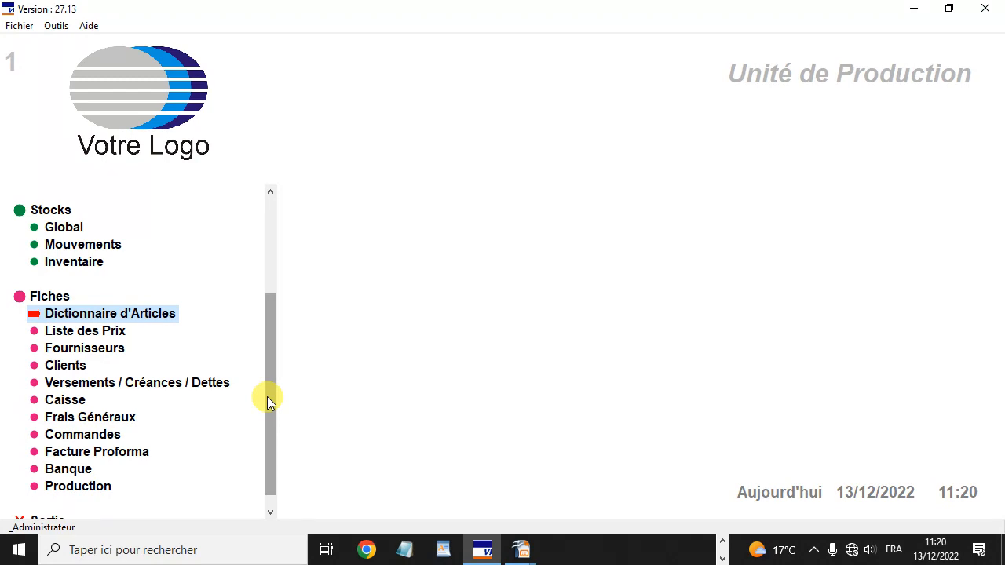
Check the day's profit figures in the Caisse, and close it.
{"action": "left_click", "coordinate": [64, 401]}
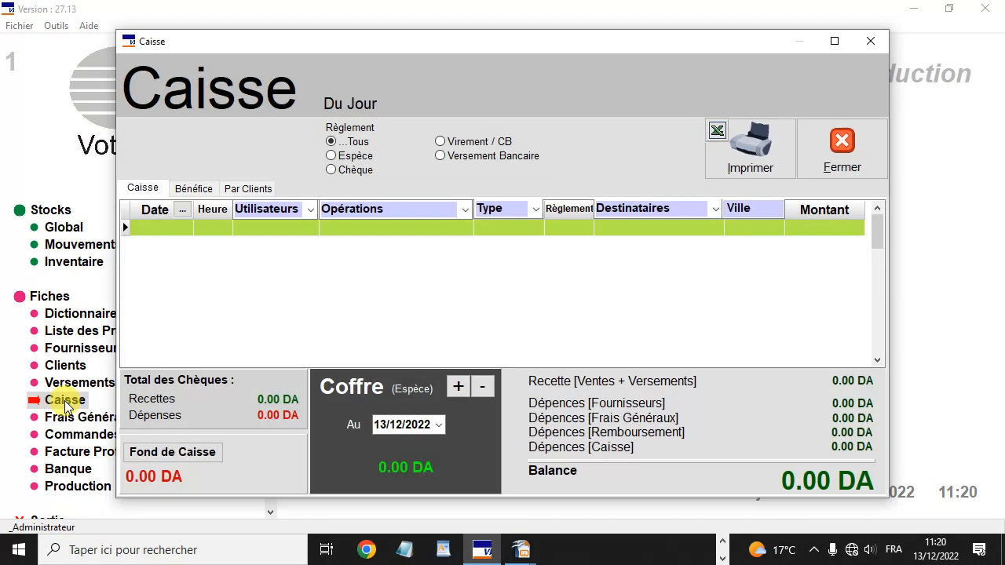
{"action": "left_click", "coordinate": [193, 188]}
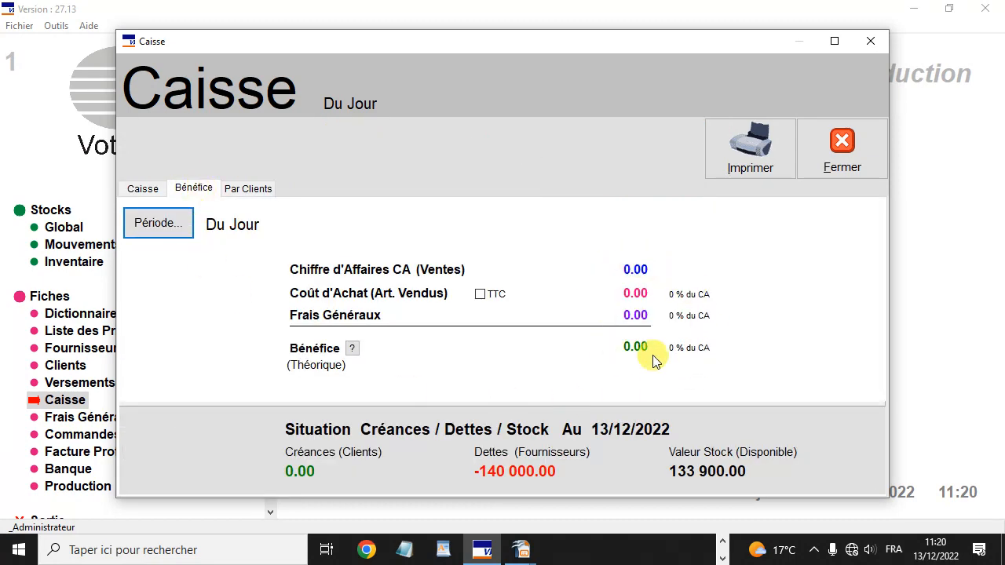
{"action": "left_click", "coordinate": [823, 179]}
Start a new sale for the anonymous client and add one unit of P3 to the basket.
{"action": "left_click_drag", "start_coordinate": [265, 337], "coordinate": [266, 219]}
{"action": "left_click", "coordinate": [115, 209]}
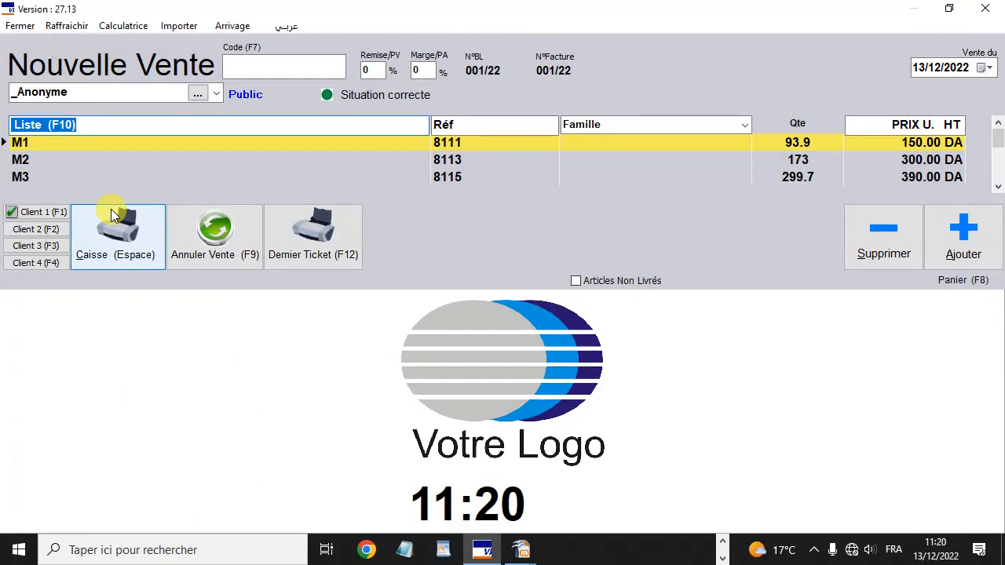
{"action": "left_click", "coordinate": [114, 178]}
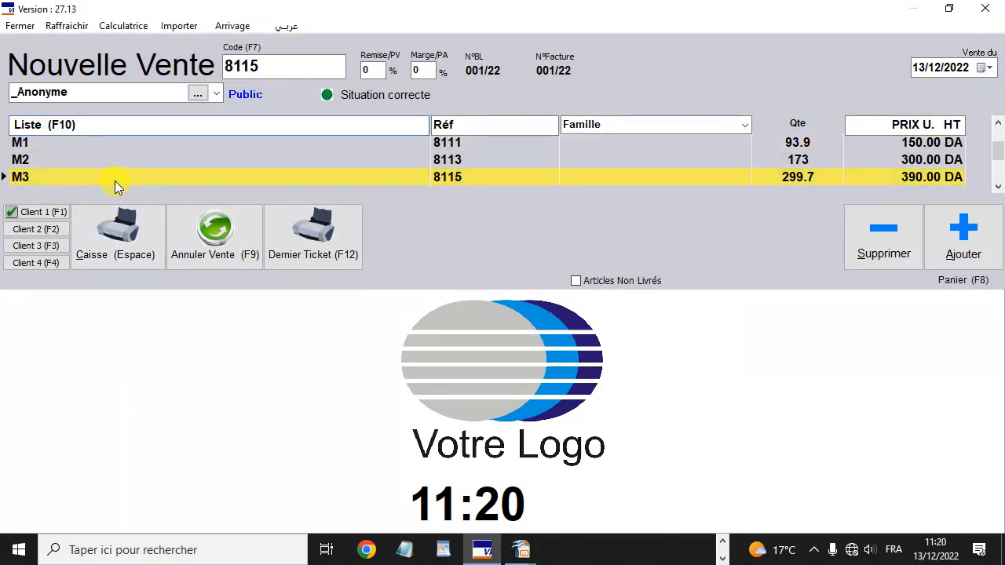
{"action": "scroll", "coordinate": [115, 180], "scroll_direction": "down", "scroll_amount": 3}
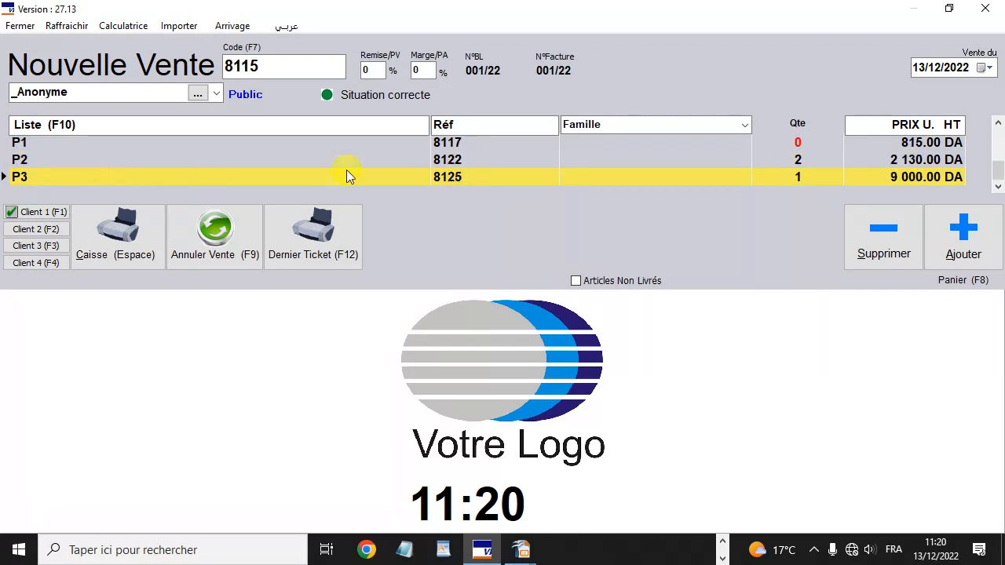
{"action": "double_click", "coordinate": [857, 176]}
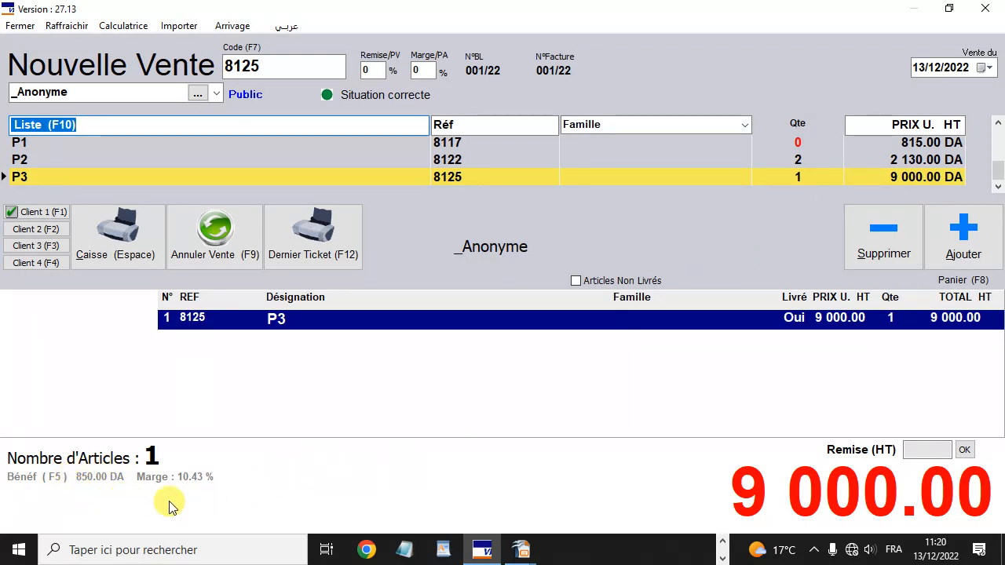
Review the P3 basket line, validate the sale's cash payment with a Bon de Livraison, and close the preview and the sale.
{"action": "double_click", "coordinate": [513, 316]}
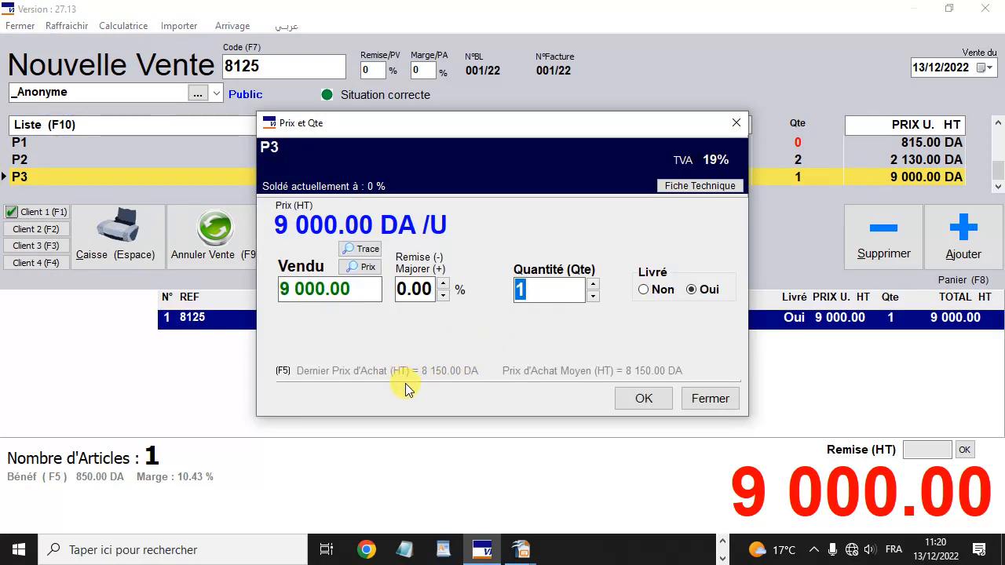
{"action": "left_click", "coordinate": [644, 399]}
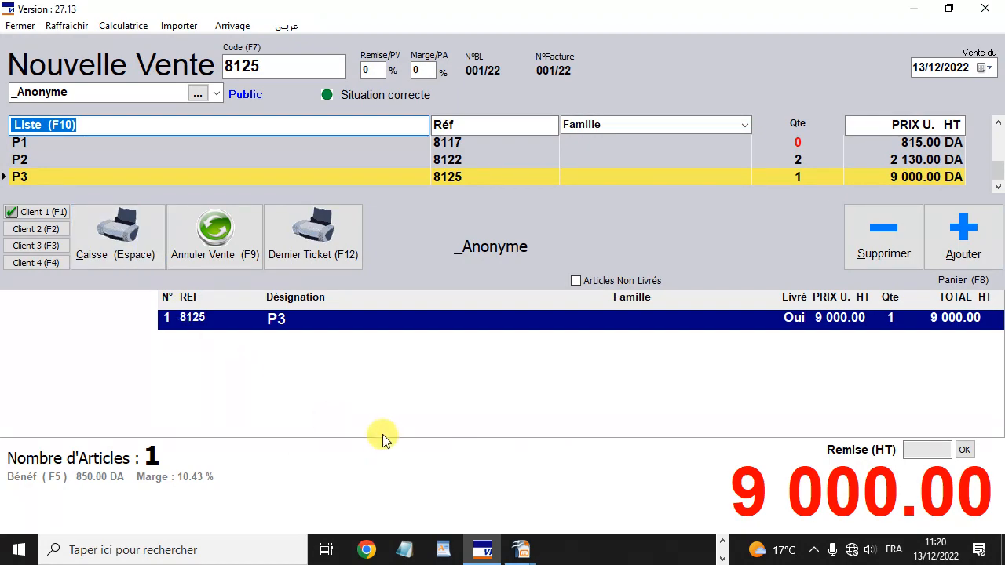
{"action": "left_click", "coordinate": [110, 259]}
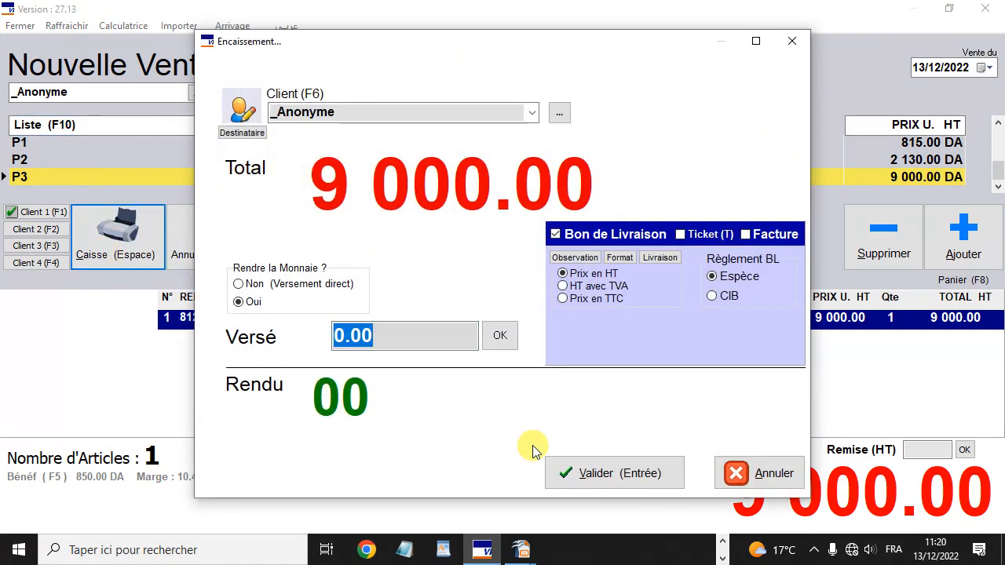
{"action": "key", "text": "Return"}
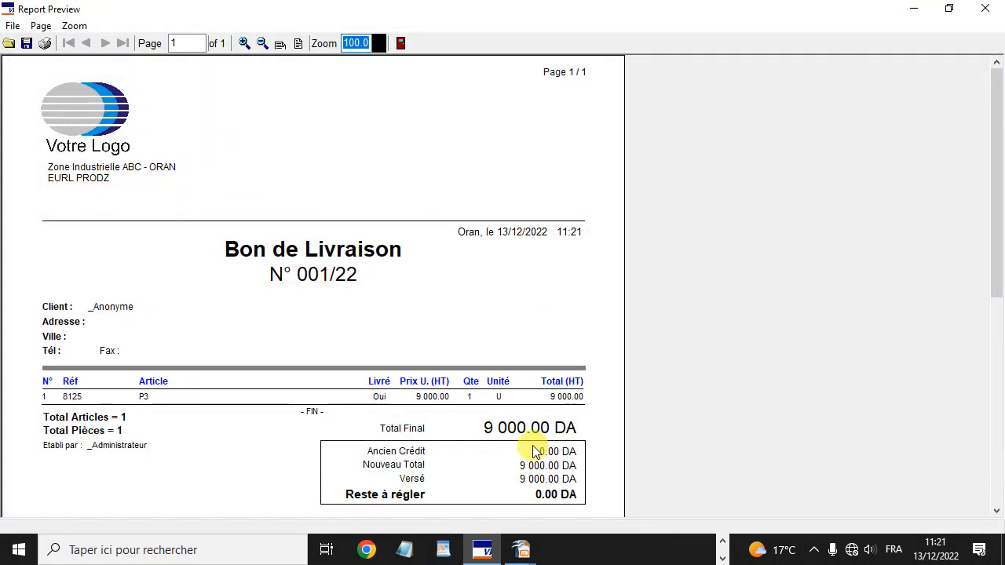
{"action": "key", "text": "Escape"}
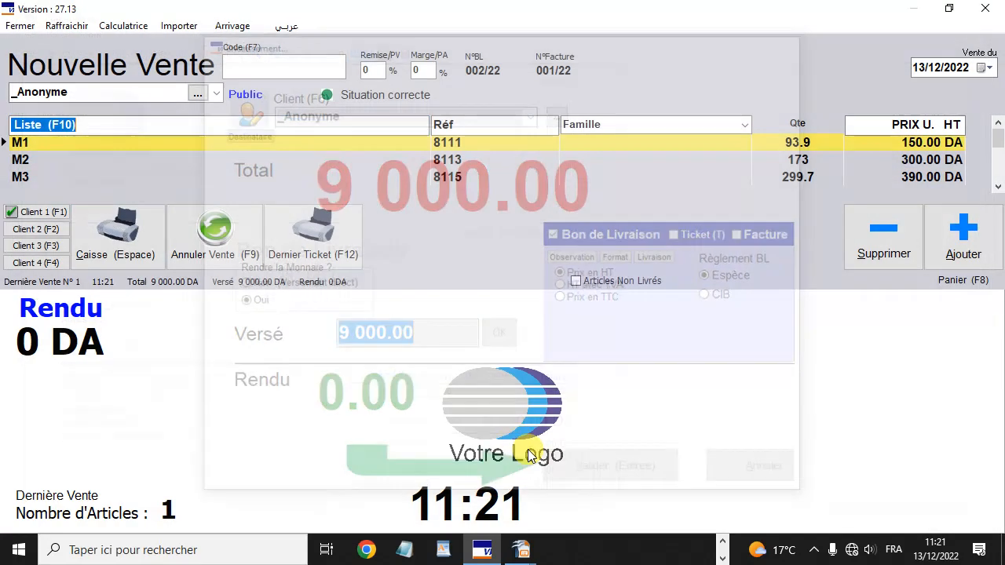
{"action": "key", "text": "Escape"}
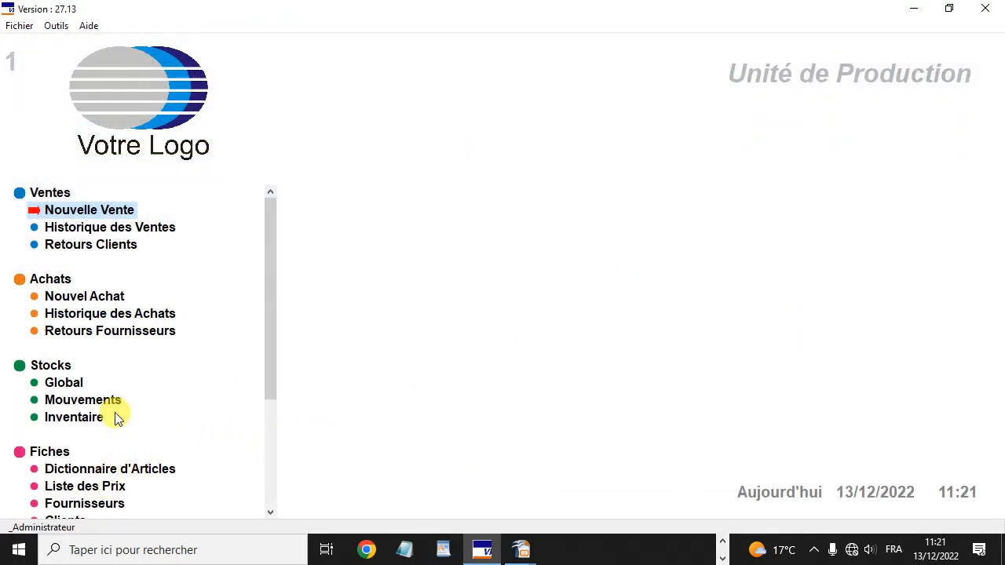
Check the day's Bénéfice figures in the Caisse after the P3 sale, and close it.
{"action": "scroll", "coordinate": [117, 403], "scroll_direction": "down", "scroll_amount": 3}
{"action": "left_click", "coordinate": [66, 452]}
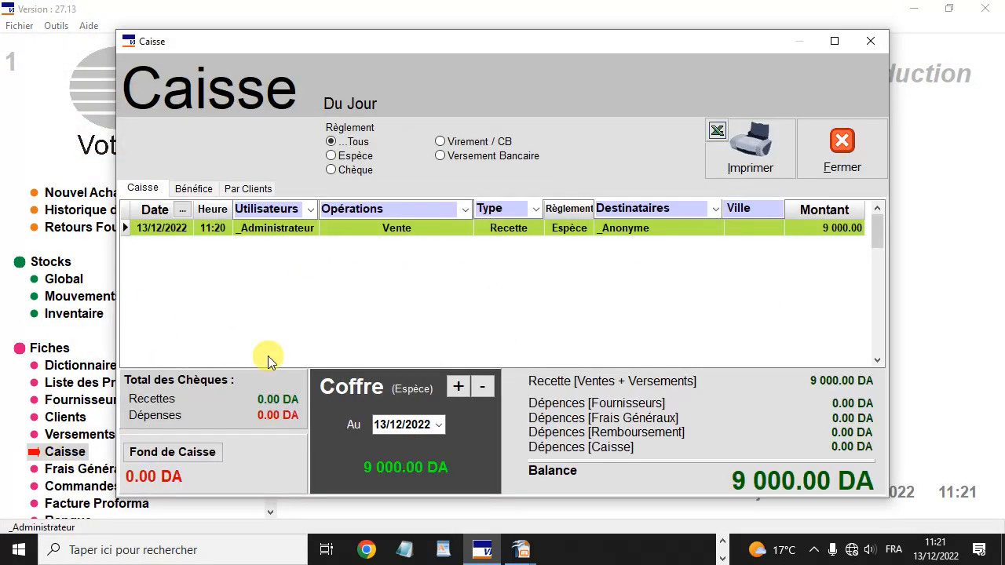
{"action": "left_click", "coordinate": [200, 191]}
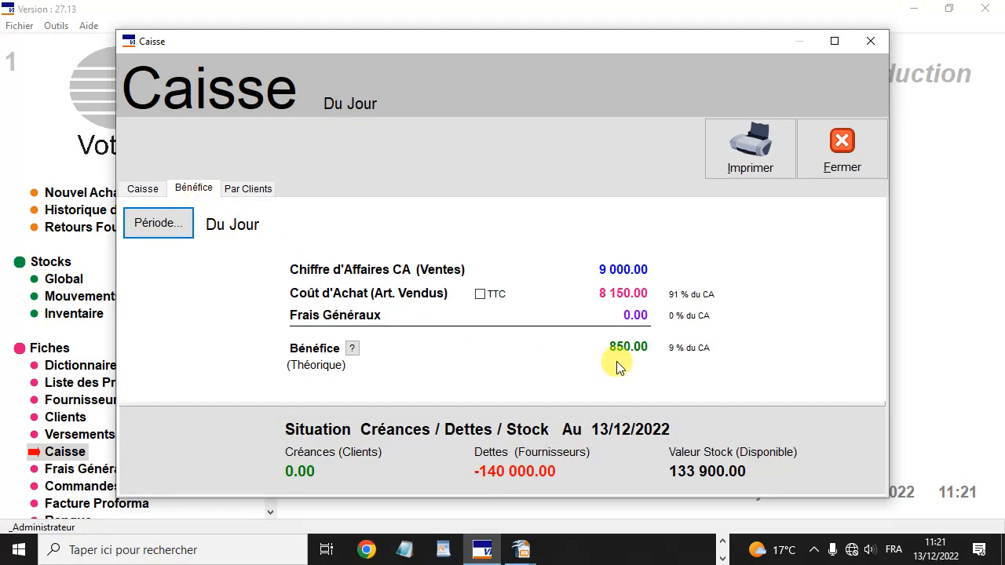
{"action": "left_click", "coordinate": [842, 154]}
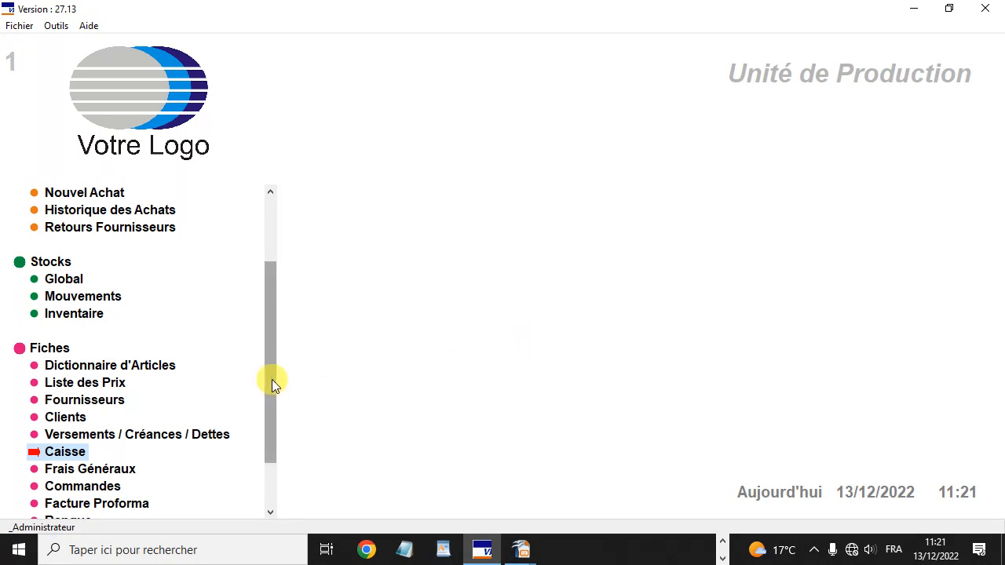
Add a client record with the client's name and the category Grossiste, and save it.
{"action": "left_click_drag", "start_coordinate": [272, 379], "coordinate": [272, 415]}
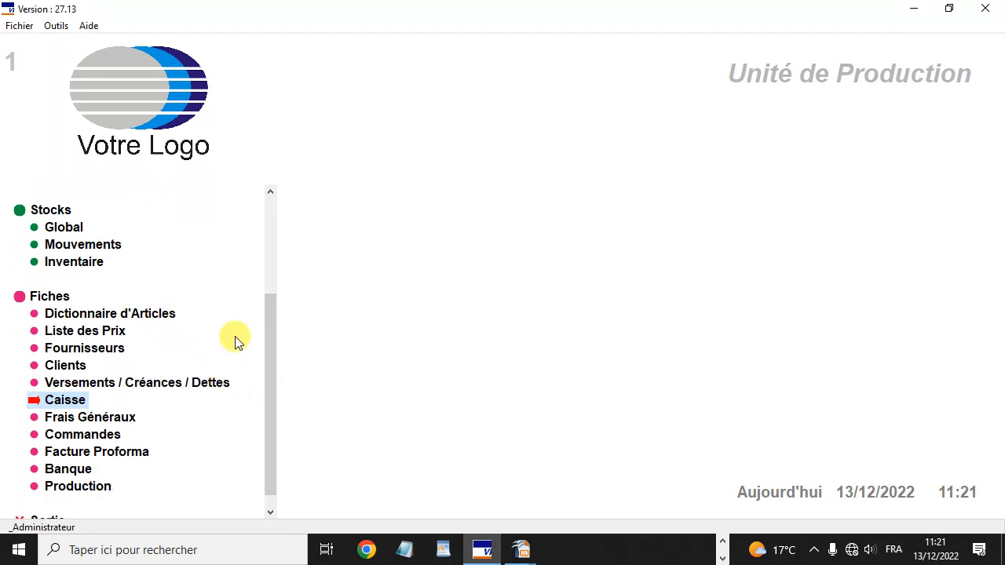
{"action": "left_click_drag", "start_coordinate": [269, 349], "coordinate": [274, 318]}
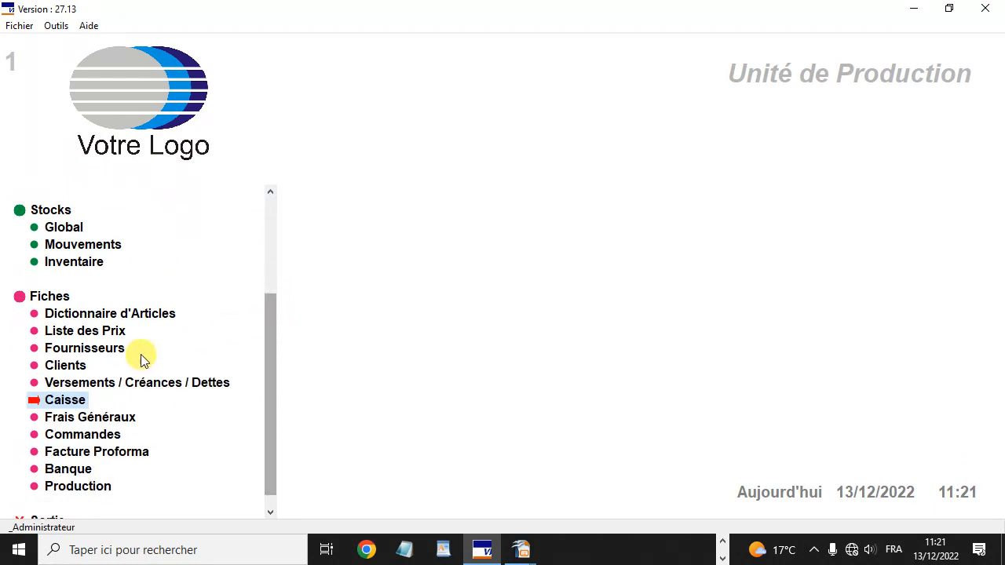
{"action": "left_click", "coordinate": [68, 366]}
{"action": "left_click", "coordinate": [149, 149]}
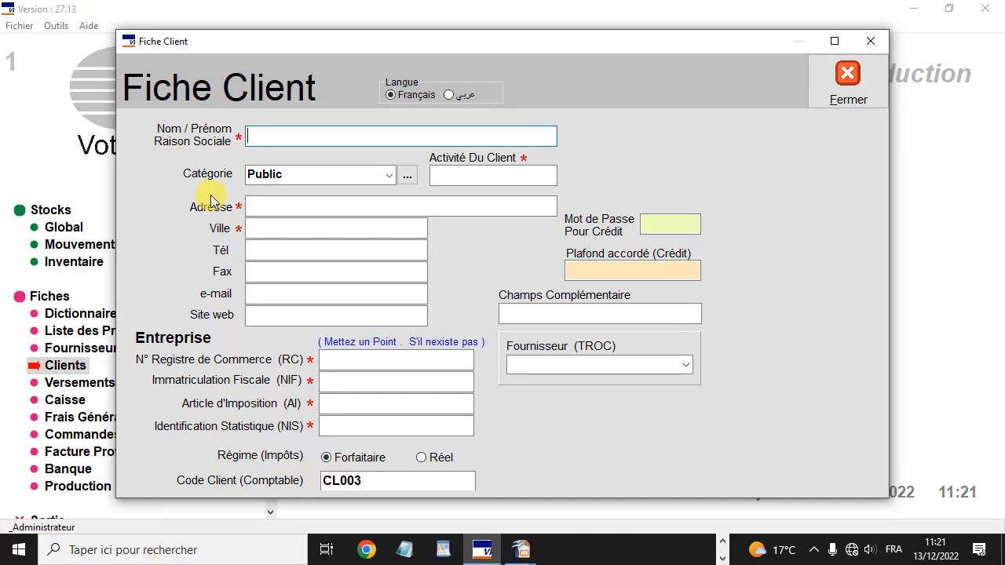
{"action": "type", "text": "OMAR"}
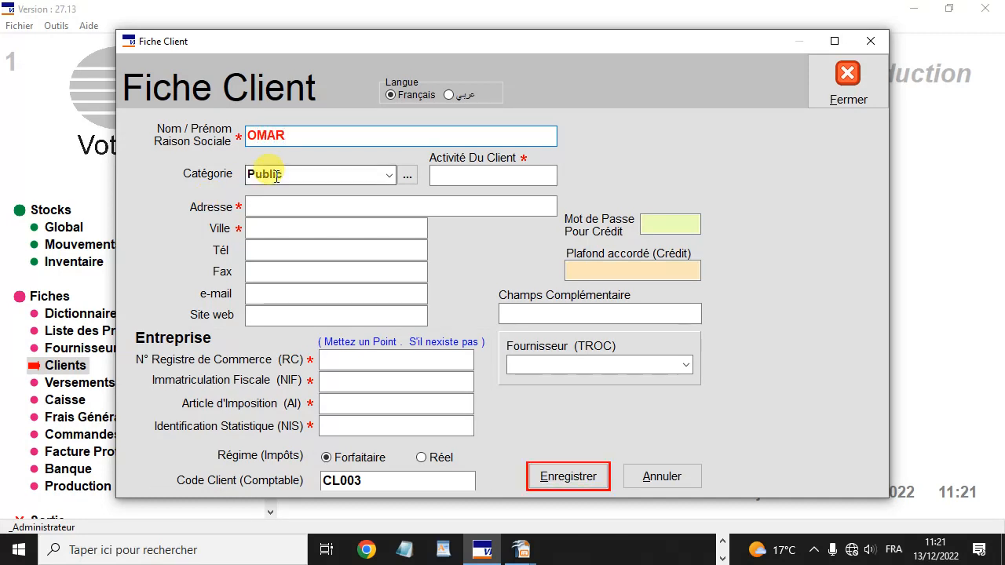
{"action": "left_click", "coordinate": [390, 175]}
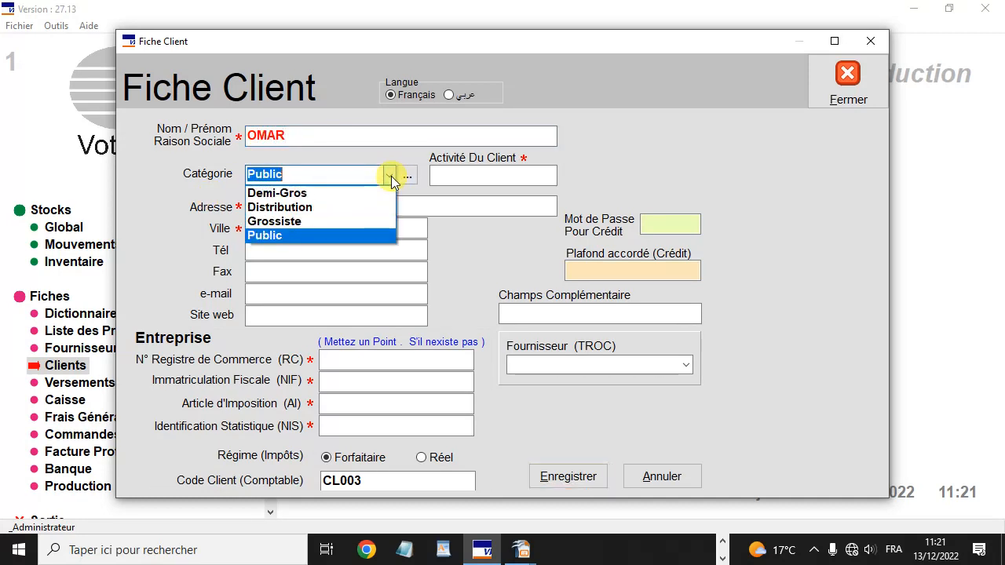
{"action": "left_click", "coordinate": [360, 221]}
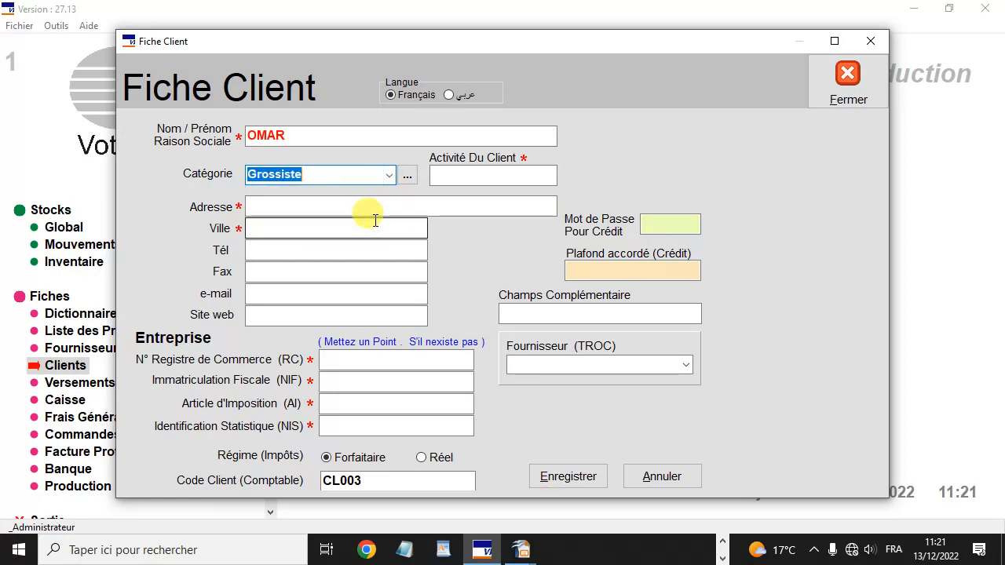
{"action": "left_click", "coordinate": [569, 477]}
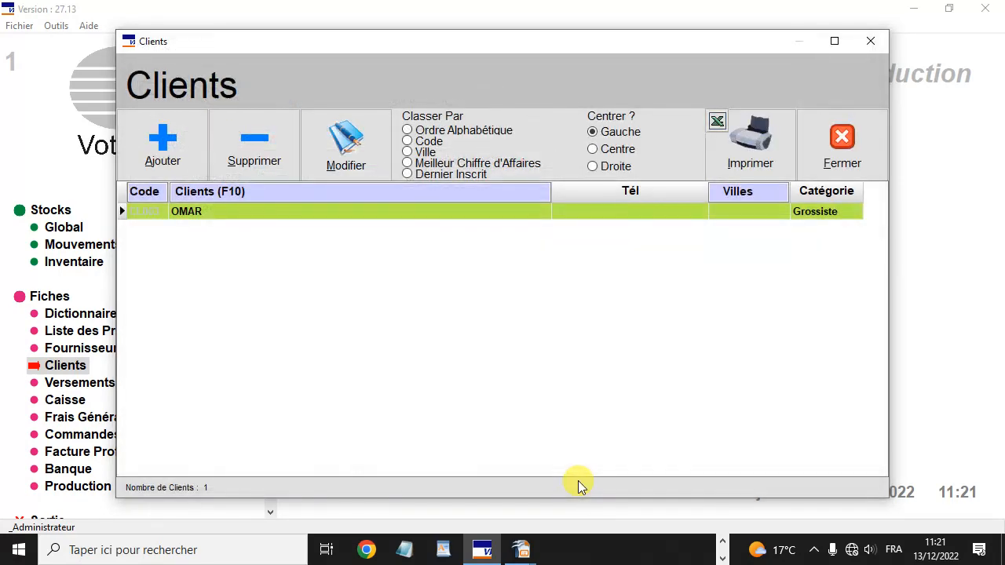
Add a second client with the client's name and the category Demi-Gros, save it, and close the client list.
{"action": "left_click", "coordinate": [154, 155]}
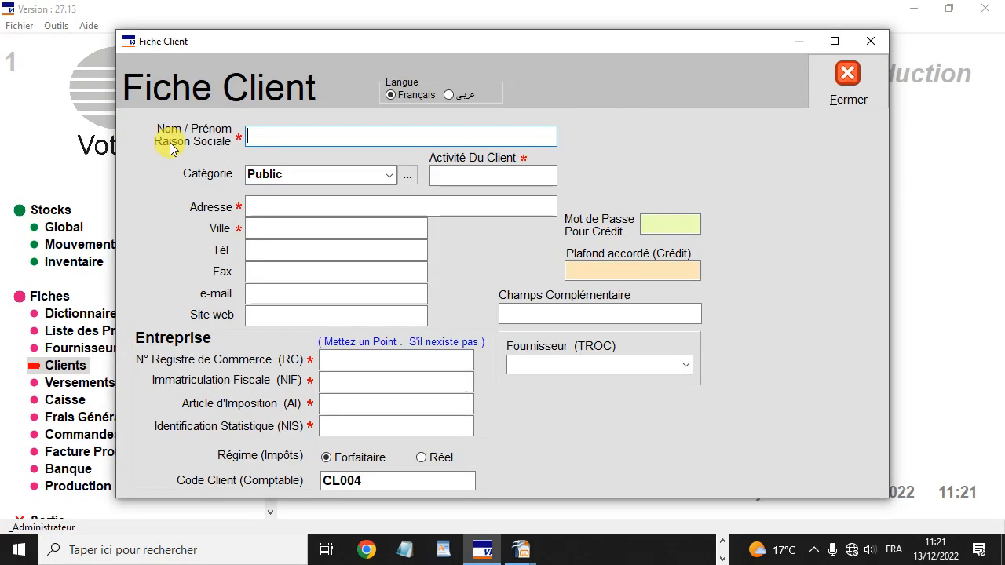
{"action": "type", "text": "HACEN"}
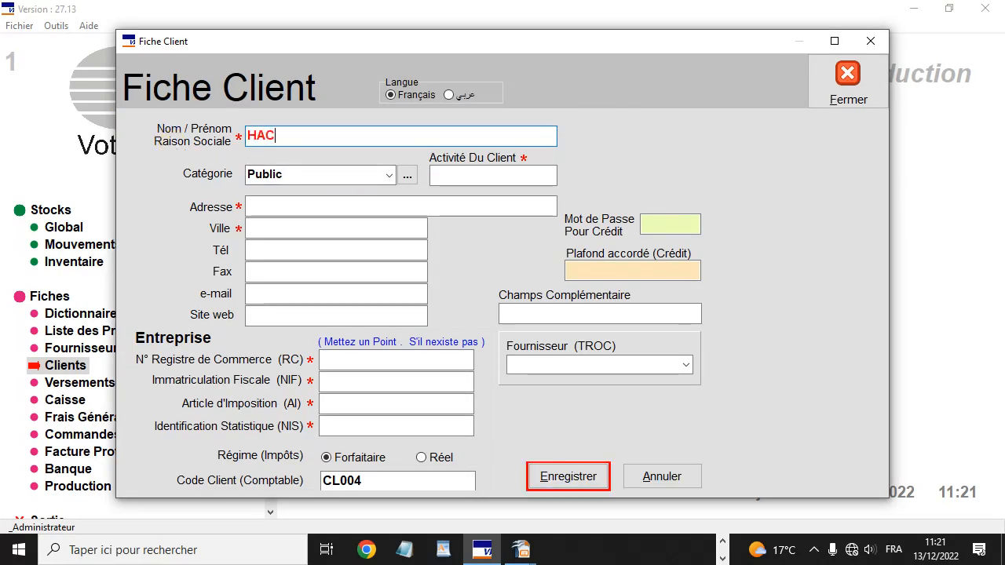
{"action": "left_click", "coordinate": [388, 177]}
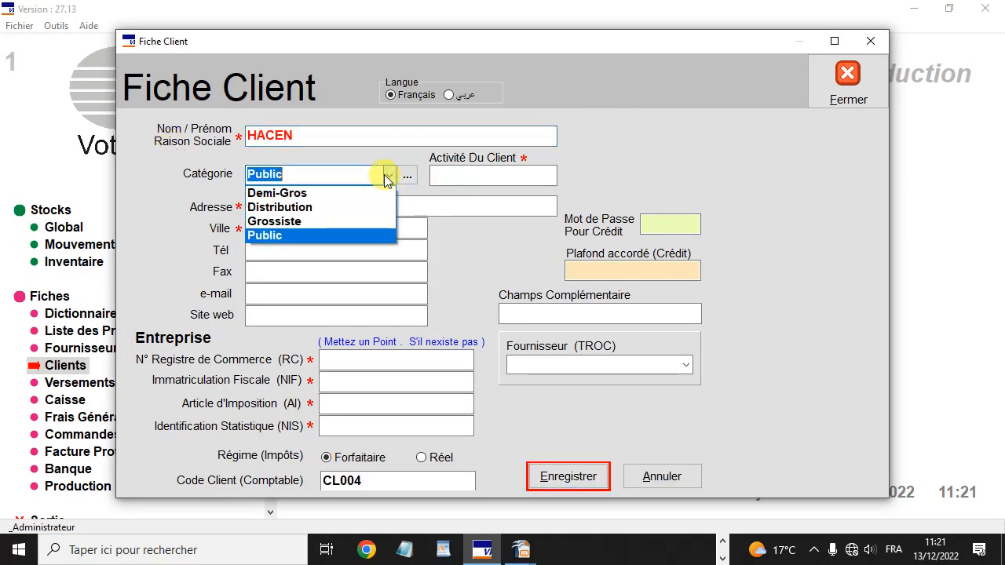
{"action": "left_click", "coordinate": [352, 194]}
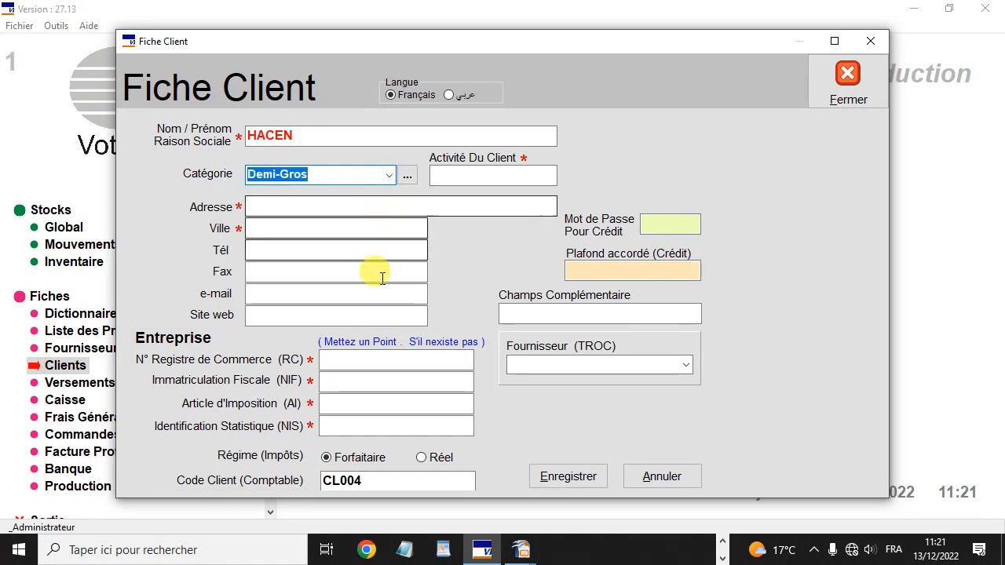
{"action": "left_click", "coordinate": [567, 479]}
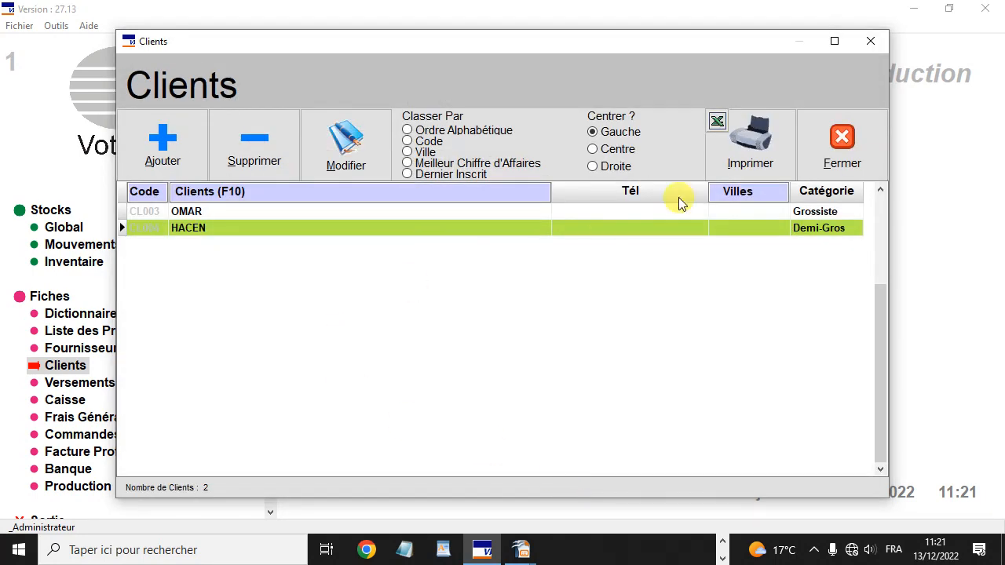
{"action": "left_click", "coordinate": [844, 141]}
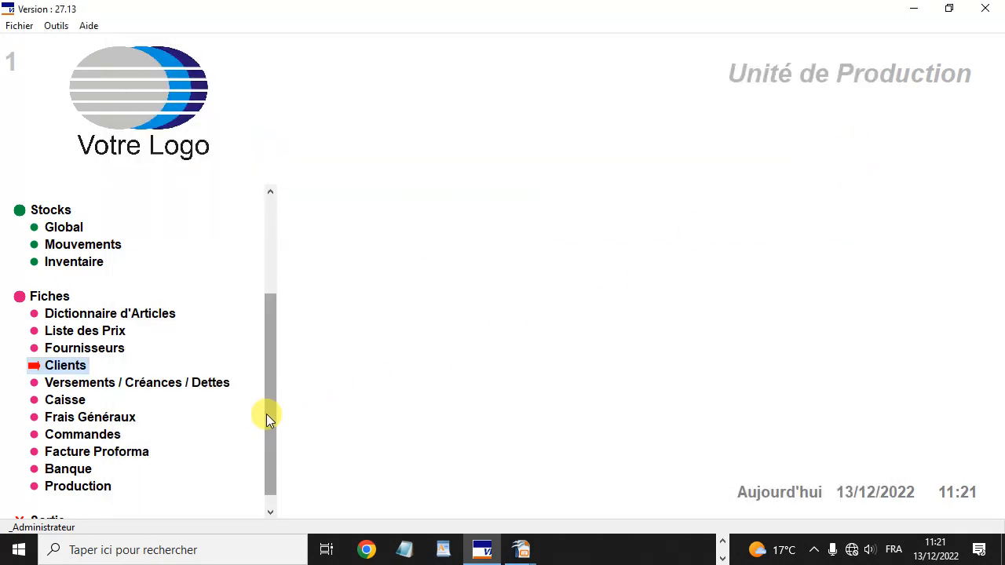
Start a new sale and select the Grossiste client to view the wholesale article prices.
{"action": "left_click_drag", "start_coordinate": [266, 414], "coordinate": [268, 299]}
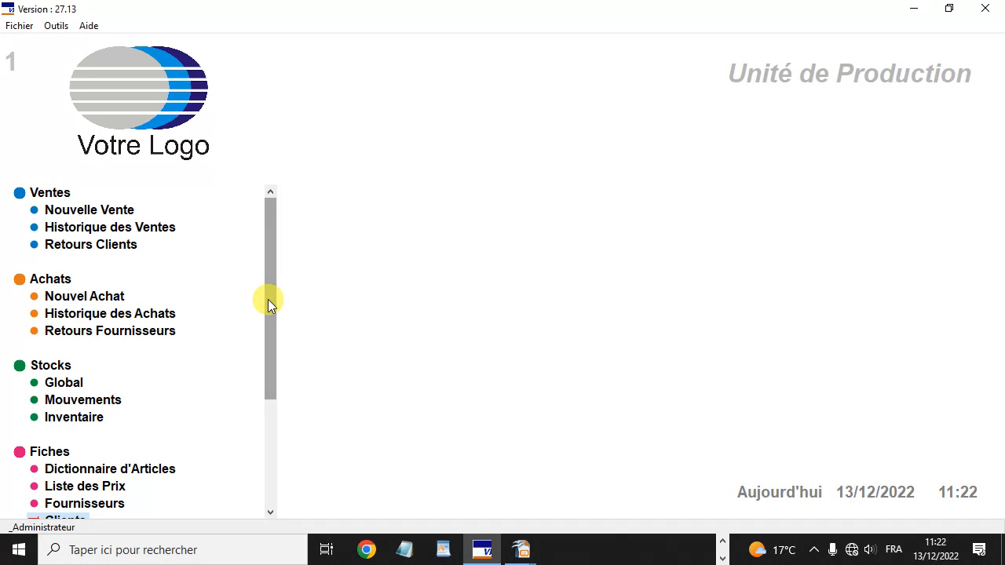
{"action": "left_click", "coordinate": [117, 209]}
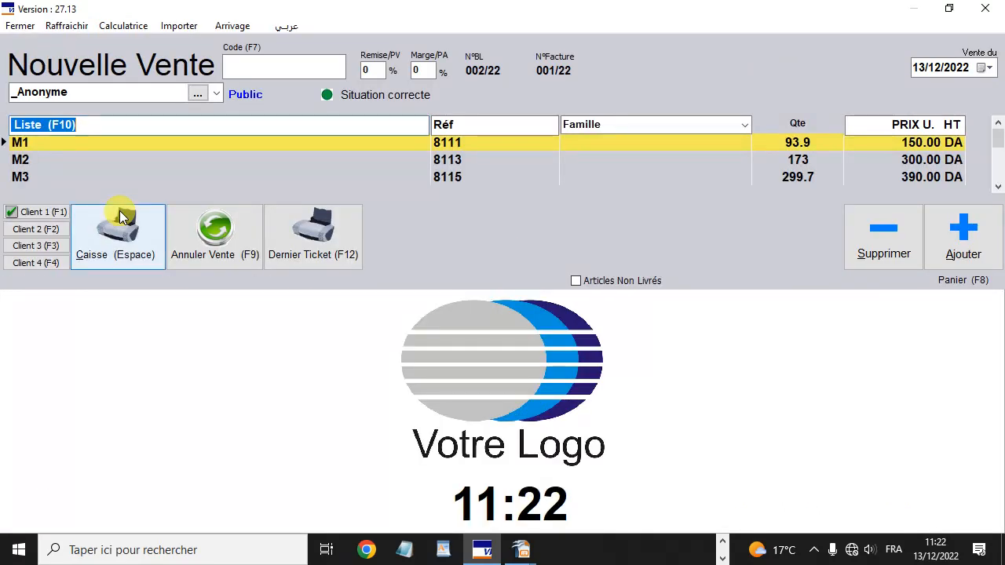
{"action": "left_click", "coordinate": [217, 94]}
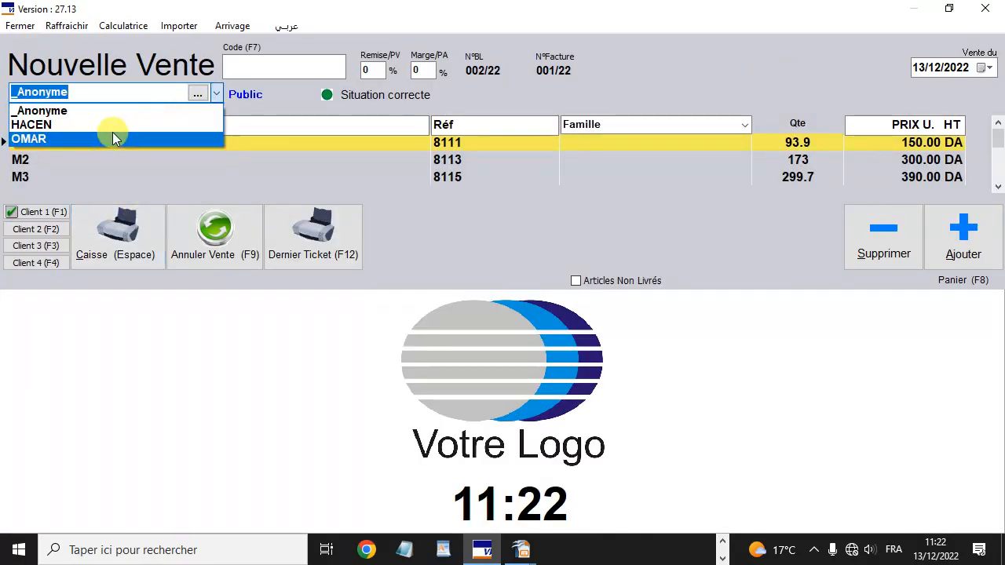
{"action": "left_click", "coordinate": [90, 140]}
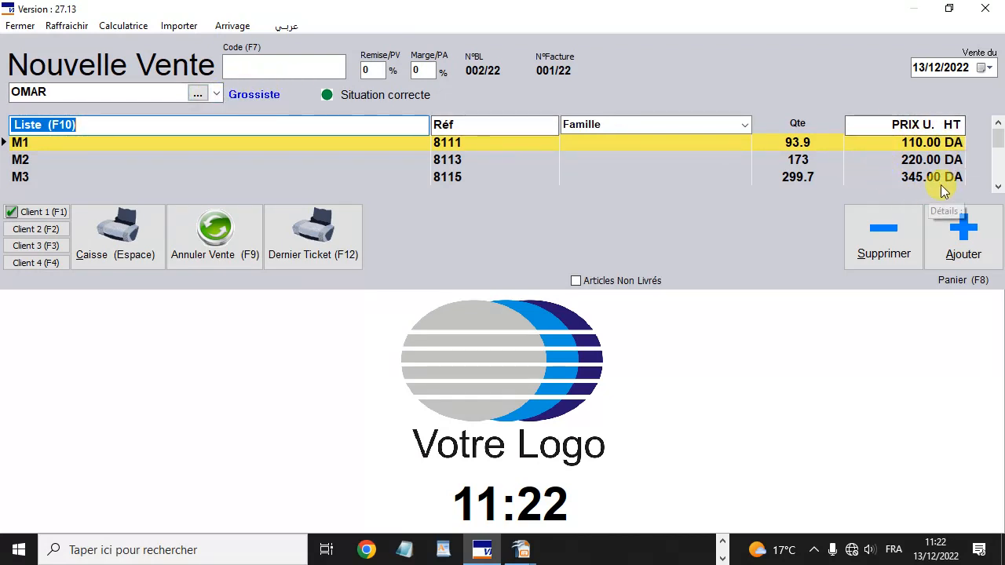
Switch the sale back to the anonymous client and compare the Public prices of M2 and M3.
{"action": "left_click", "coordinate": [216, 92]}
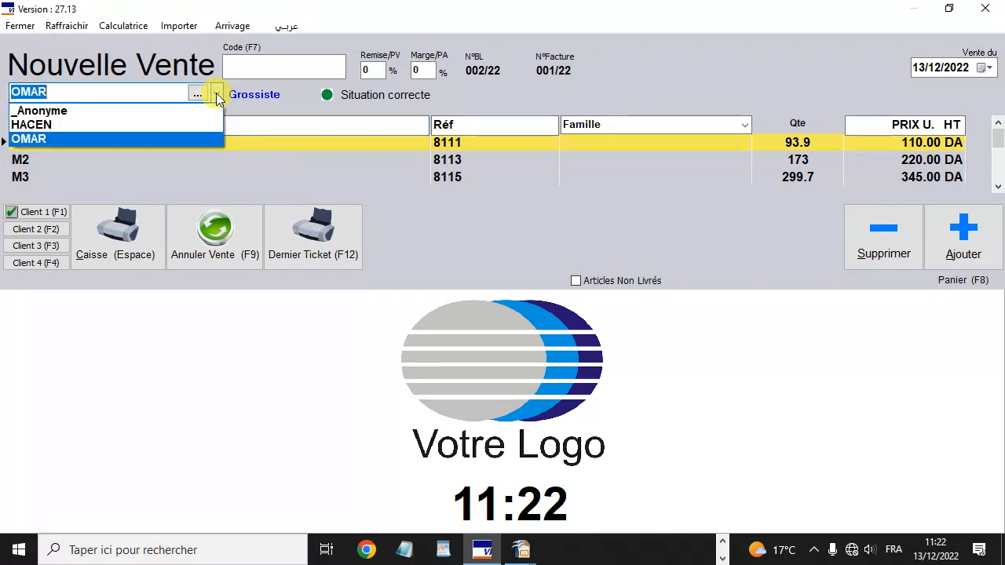
{"action": "left_click", "coordinate": [209, 110]}
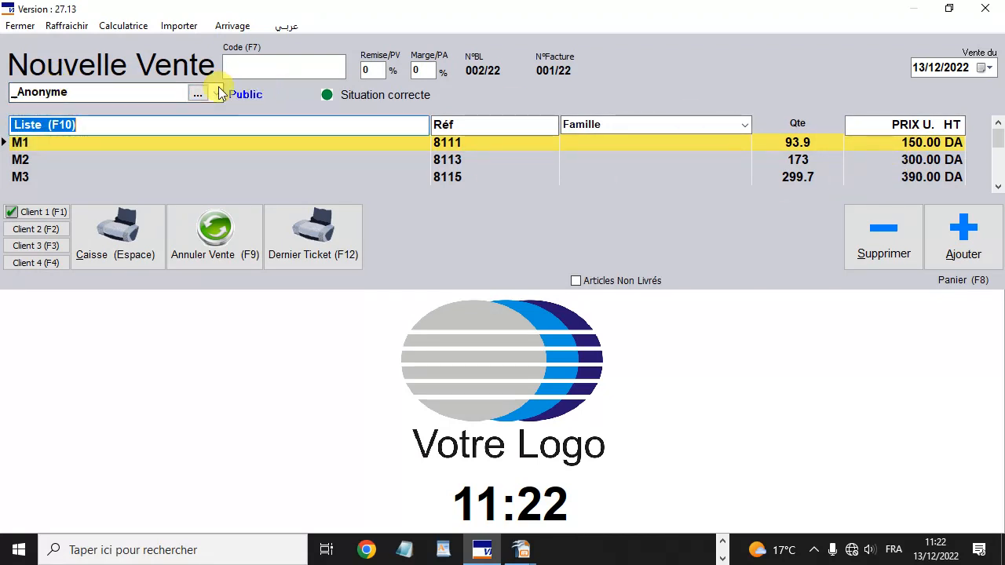
{"action": "left_click", "coordinate": [928, 159]}
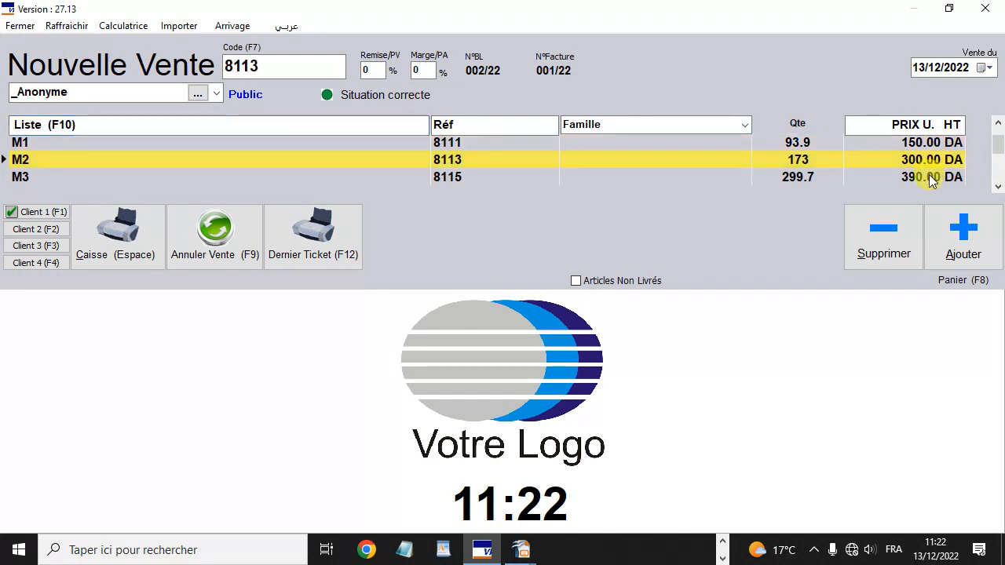
{"action": "left_click", "coordinate": [935, 177]}
Assign the Demi-Gros client to the sale and examine that category's prices for M1 to M3 and P1 to P3.
{"action": "left_click", "coordinate": [214, 93]}
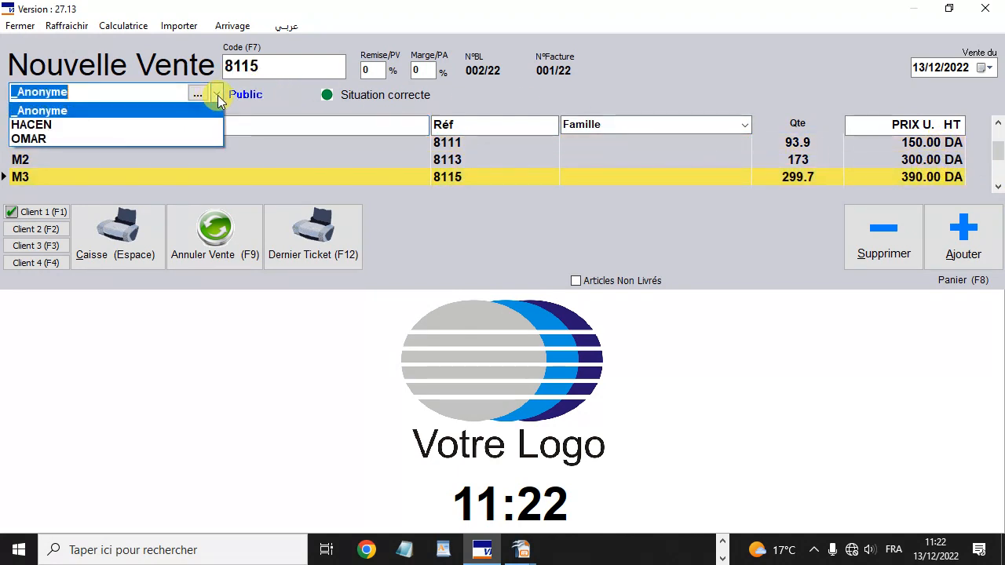
{"action": "left_click", "coordinate": [155, 126]}
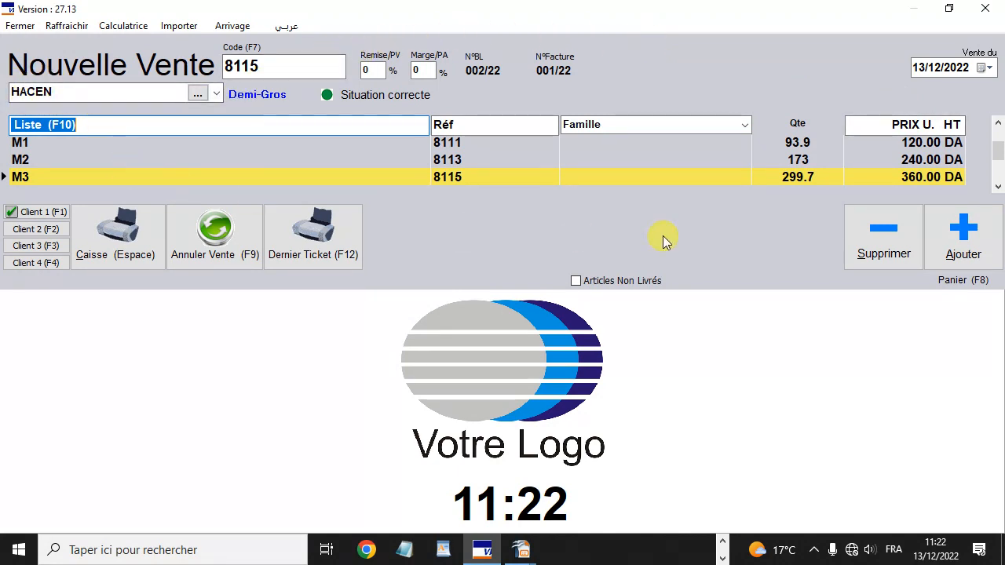
{"action": "left_click", "coordinate": [232, 143]}
{"action": "left_click", "coordinate": [236, 160]}
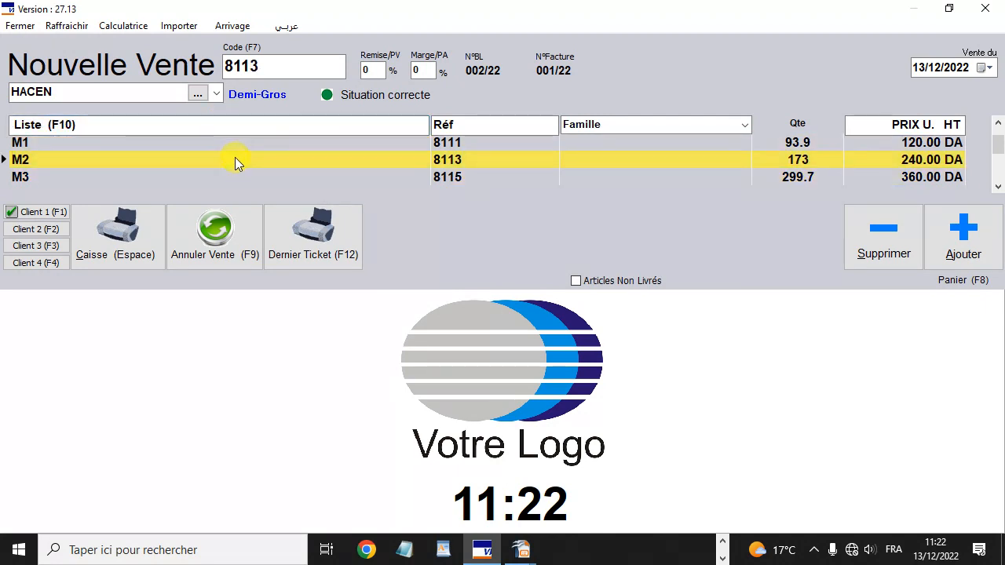
{"action": "left_click", "coordinate": [234, 179]}
{"action": "left_click", "coordinate": [234, 144]}
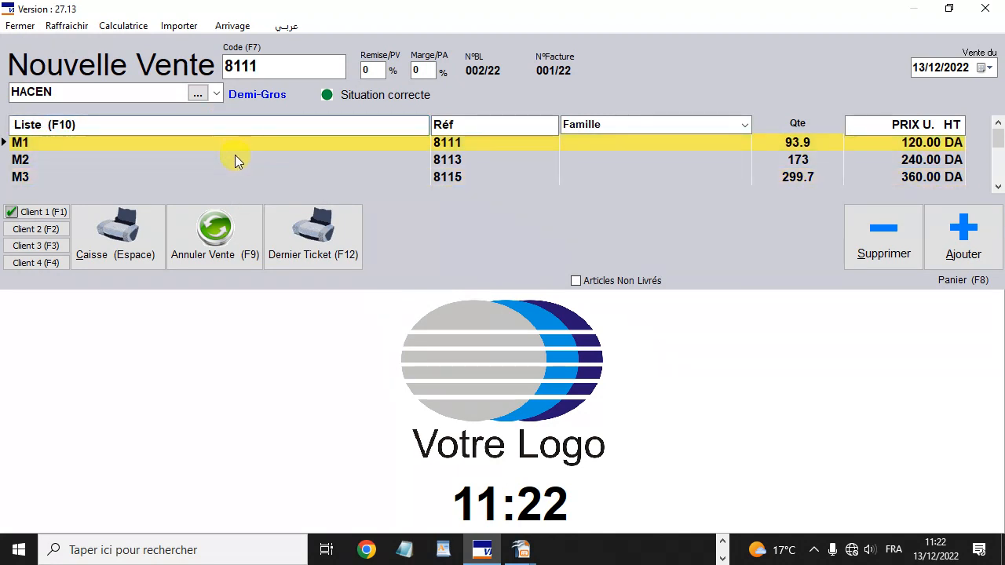
{"action": "left_click", "coordinate": [235, 158]}
{"action": "left_click", "coordinate": [236, 170]}
{"action": "scroll", "coordinate": [239, 168], "scroll_direction": "down", "scroll_amount": 3}
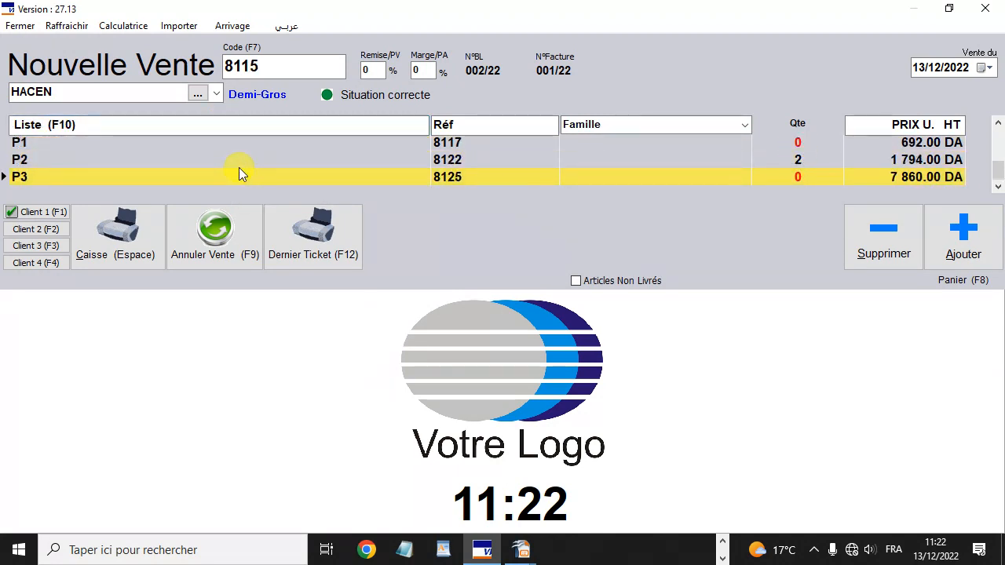
{"action": "left_click", "coordinate": [239, 167]}
{"action": "scroll", "coordinate": [240, 168], "scroll_direction": "up", "scroll_amount": 2}
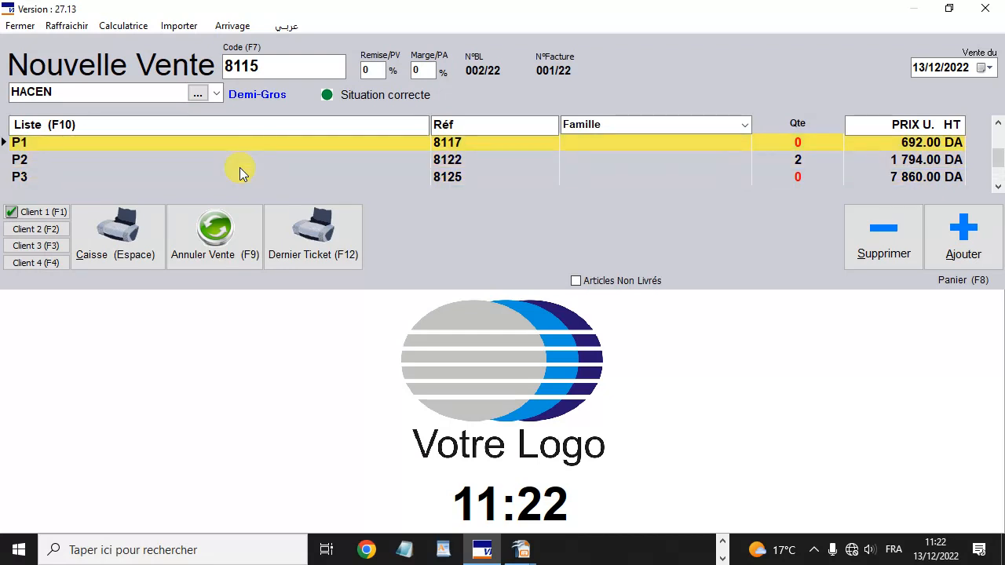
Close the sale and open the production composition of article P3 from the article dictionary.
{"action": "scroll", "coordinate": [240, 168], "scroll_direction": "down", "scroll_amount": 3}
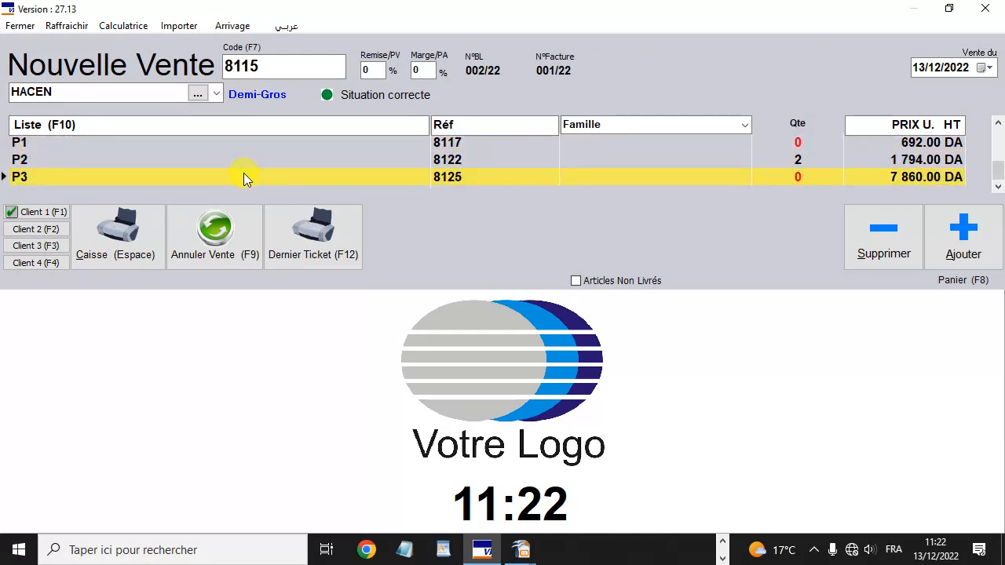
{"action": "key", "text": "Escape"}
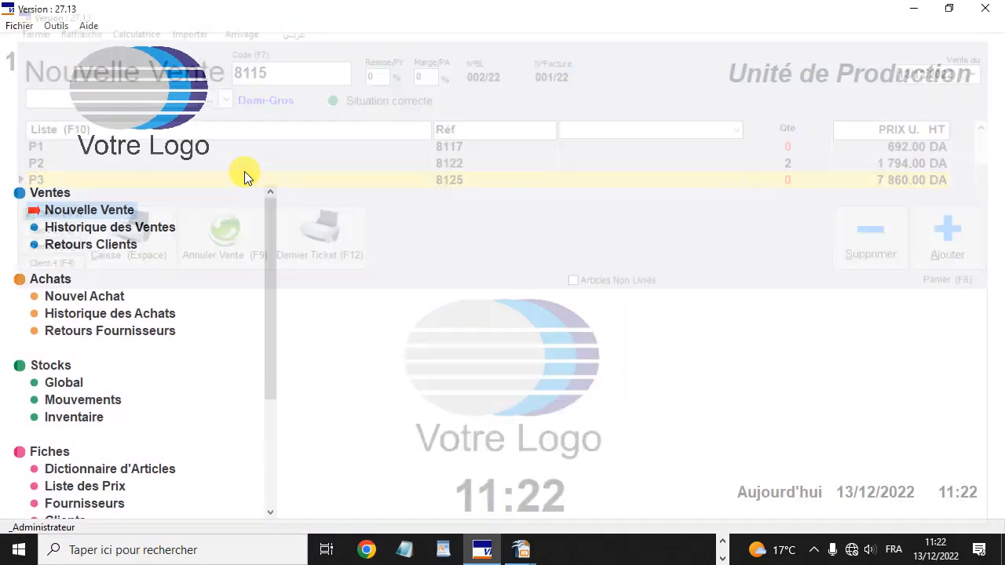
{"action": "left_click_drag", "start_coordinate": [271, 253], "coordinate": [280, 354]}
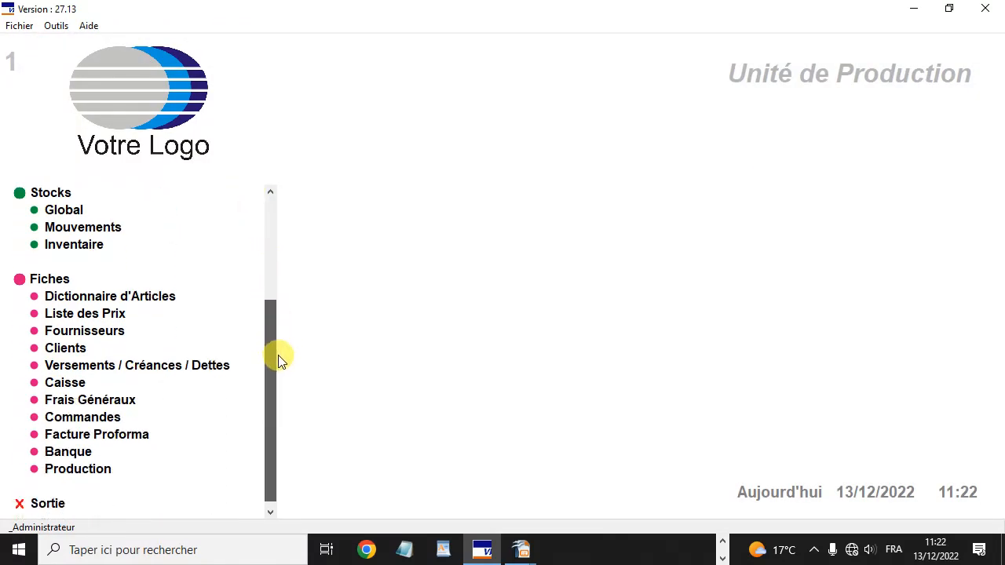
{"action": "left_click", "coordinate": [102, 302]}
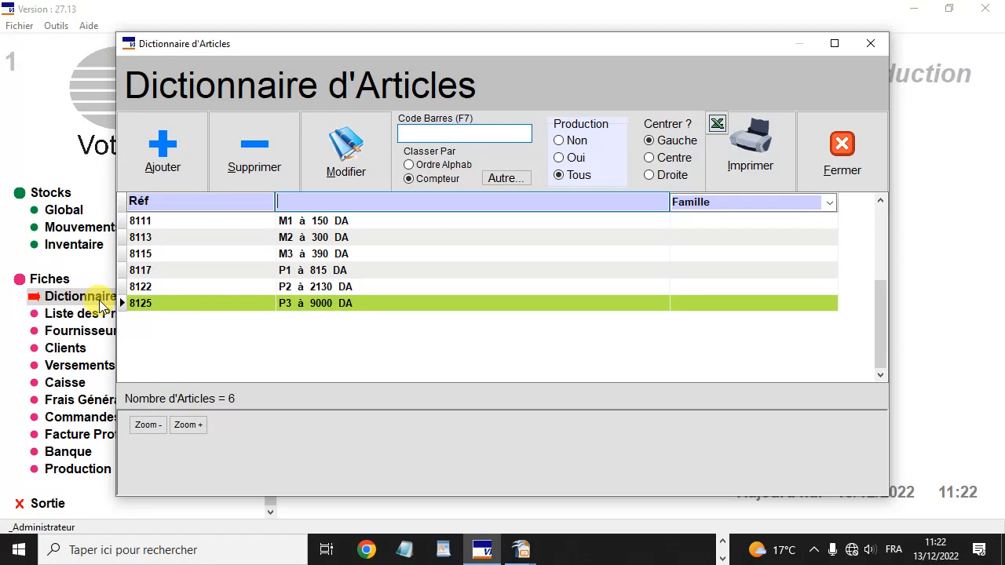
{"action": "double_click", "coordinate": [425, 303]}
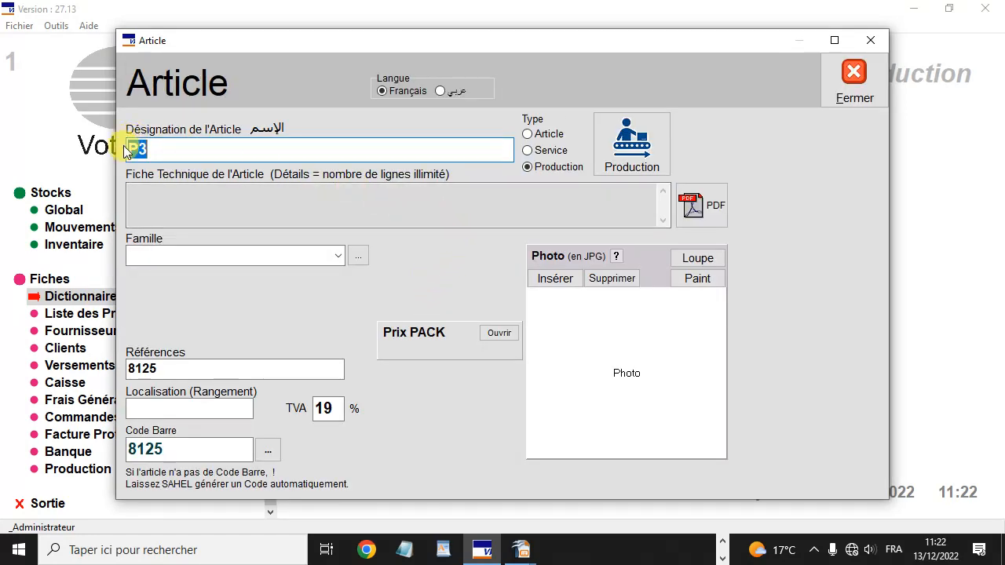
{"action": "left_click", "coordinate": [632, 145]}
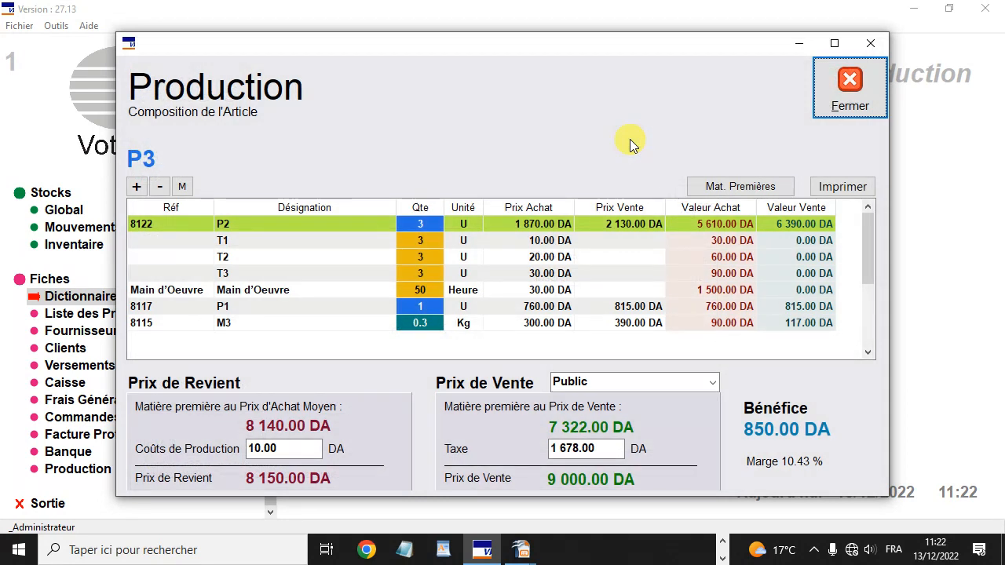
Set P3's Demi-Gros sale price to 8500 DA and compare it with the Public price.
{"action": "left_click", "coordinate": [712, 384]}
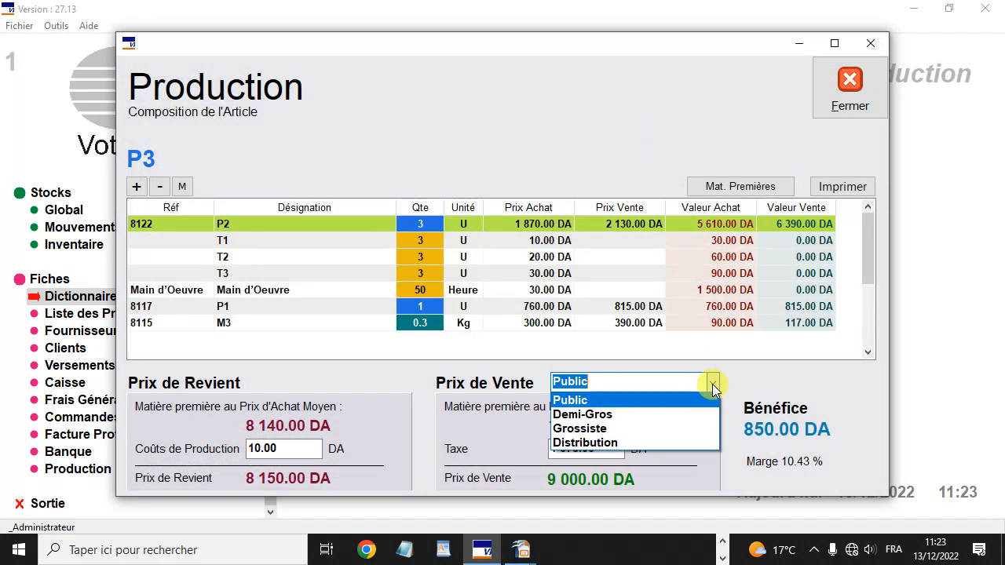
{"action": "left_click", "coordinate": [677, 414]}
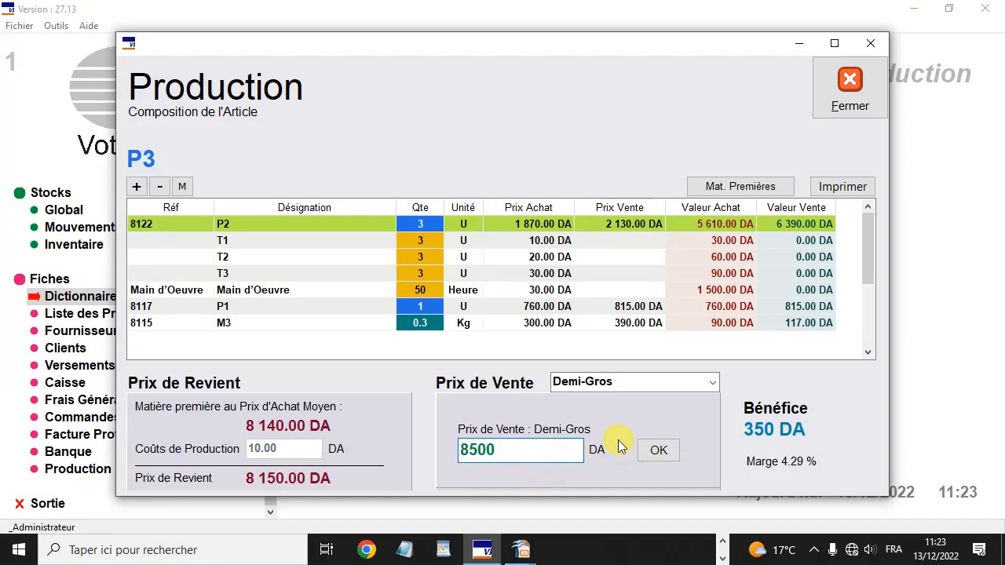
{"action": "left_click", "coordinate": [712, 382]}
{"action": "left_click", "coordinate": [709, 399]}
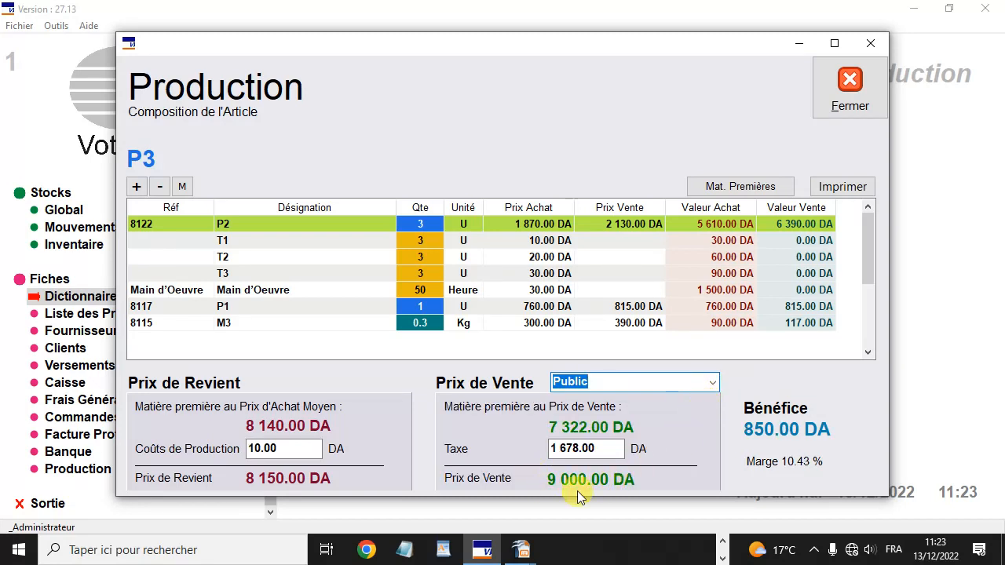
{"action": "left_click", "coordinate": [711, 382]}
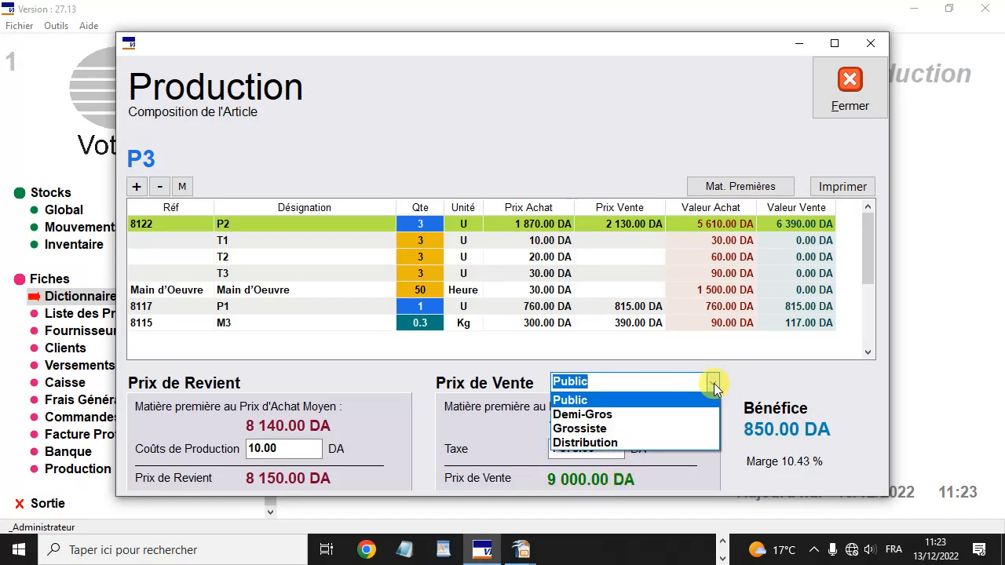
{"action": "left_click", "coordinate": [703, 412]}
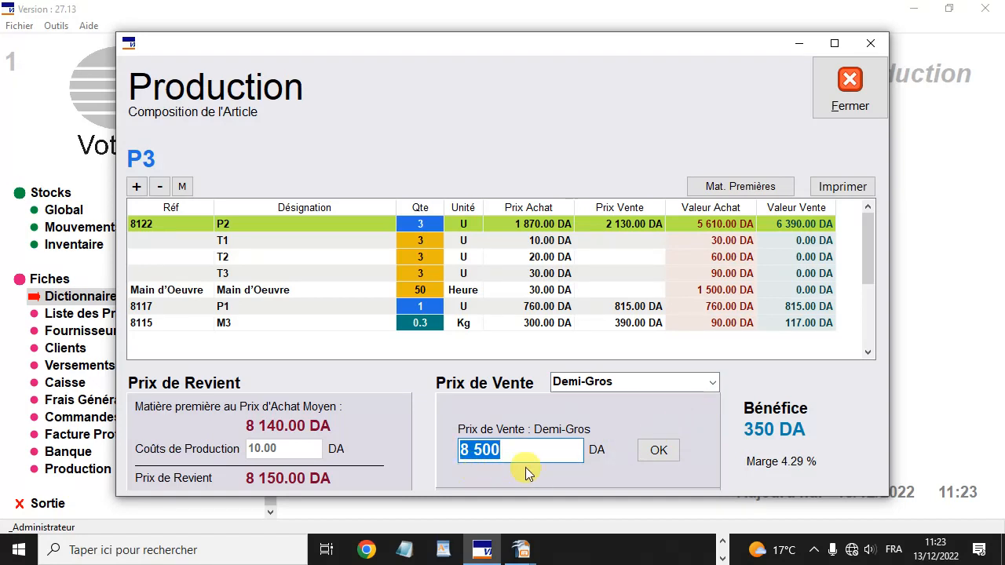
Set P3's Grossiste sale price to 8200 DA and its Distribution sale price to 8180 DA.
{"action": "left_click", "coordinate": [714, 383]}
{"action": "left_click", "coordinate": [694, 429]}
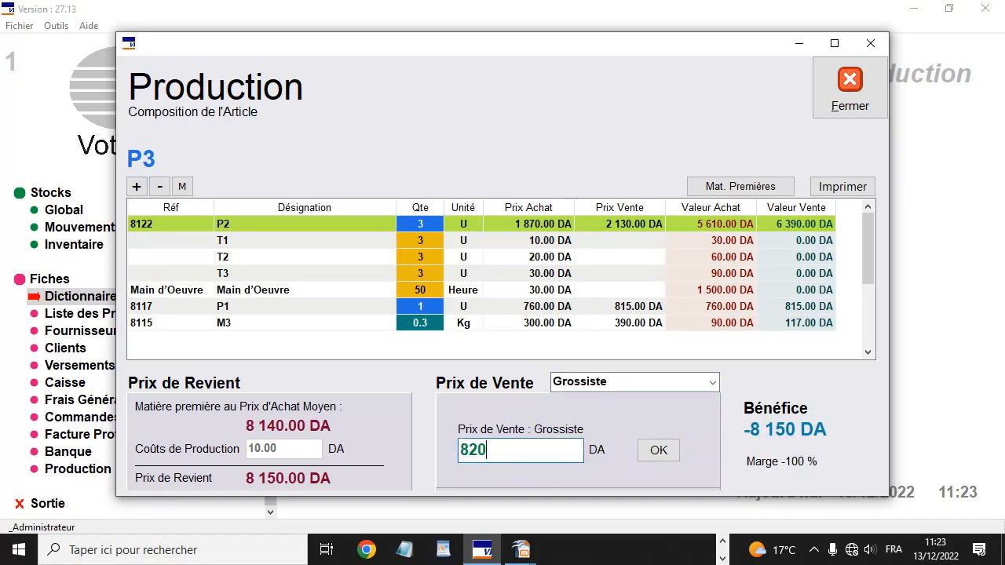
{"action": "key", "text": "Return"}
{"action": "left_click", "coordinate": [711, 385]}
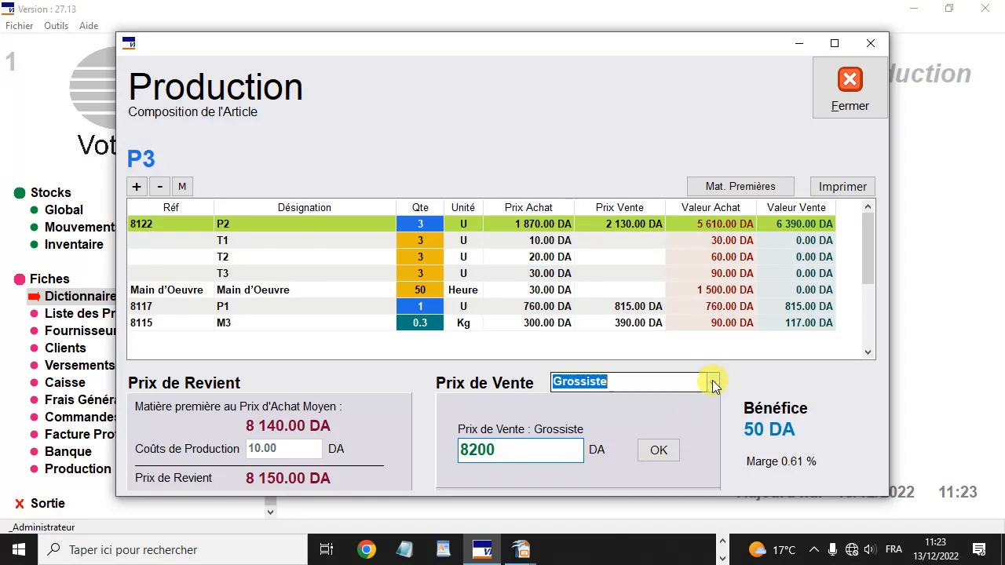
{"action": "left_click", "coordinate": [670, 443]}
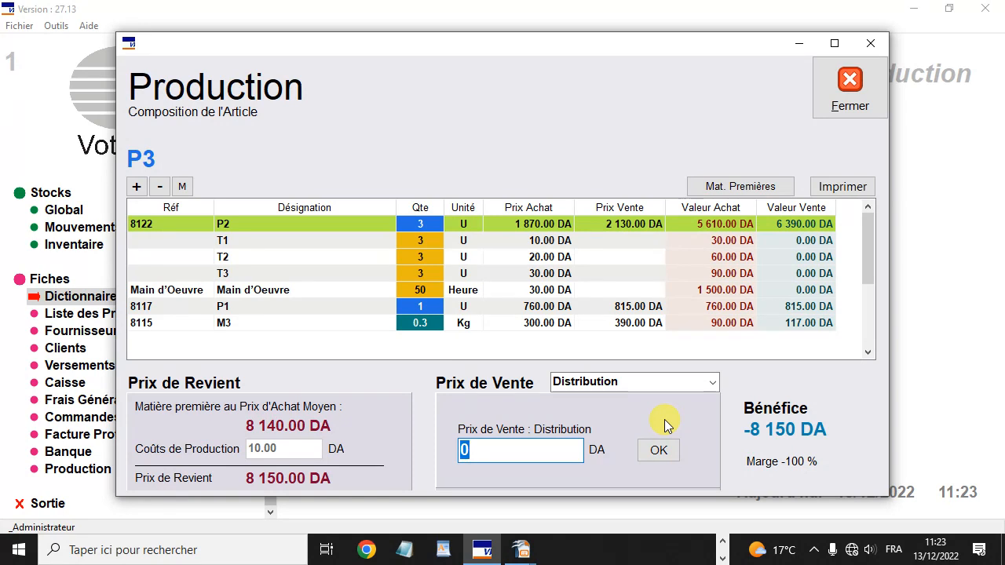
{"action": "type", "text": "818"}
{"action": "key", "text": "Return"}
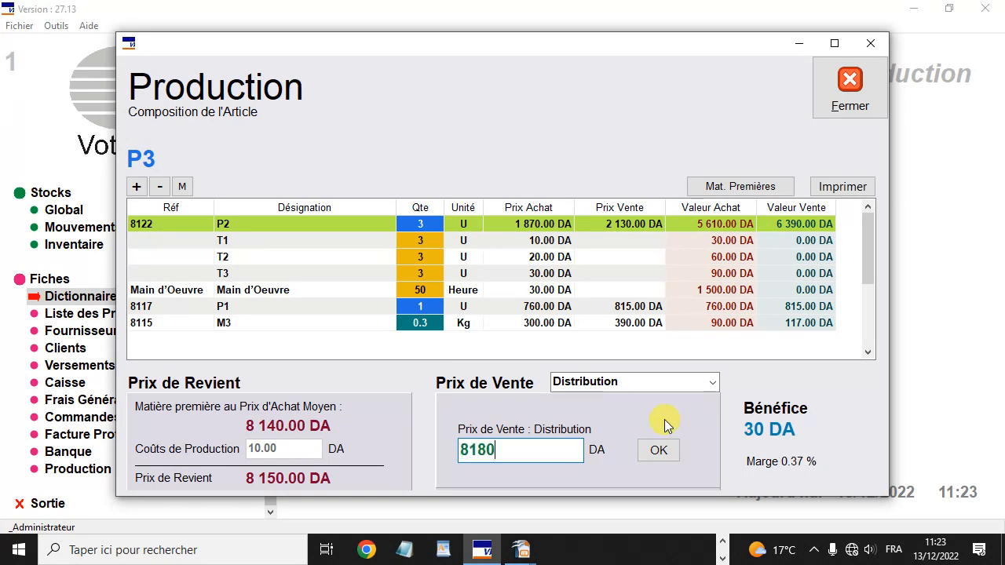
Review P3's Demi-Gros and Grossiste sale prices, and close its composition and the article dictionary.
{"action": "left_click", "coordinate": [713, 383]}
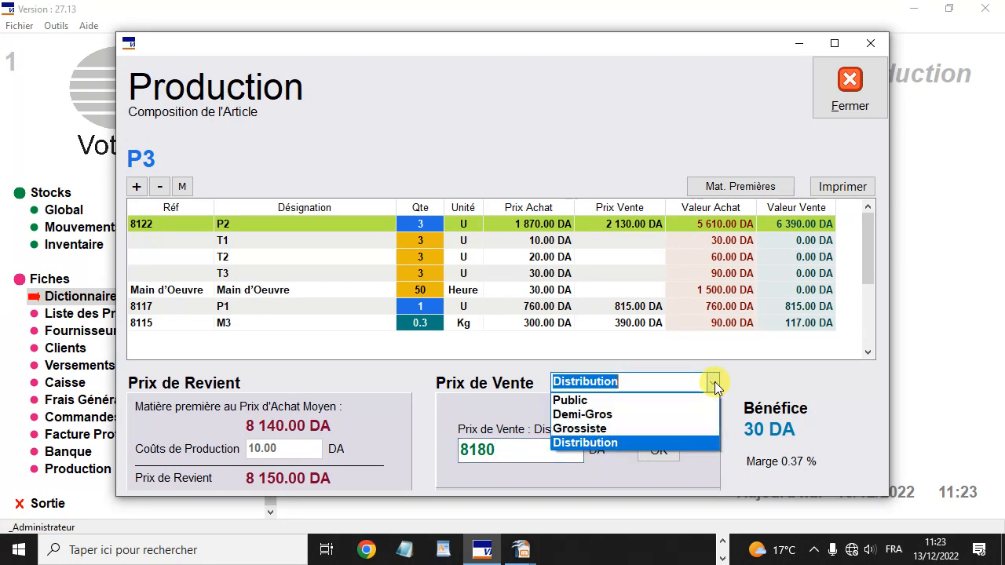
{"action": "left_click", "coordinate": [701, 418]}
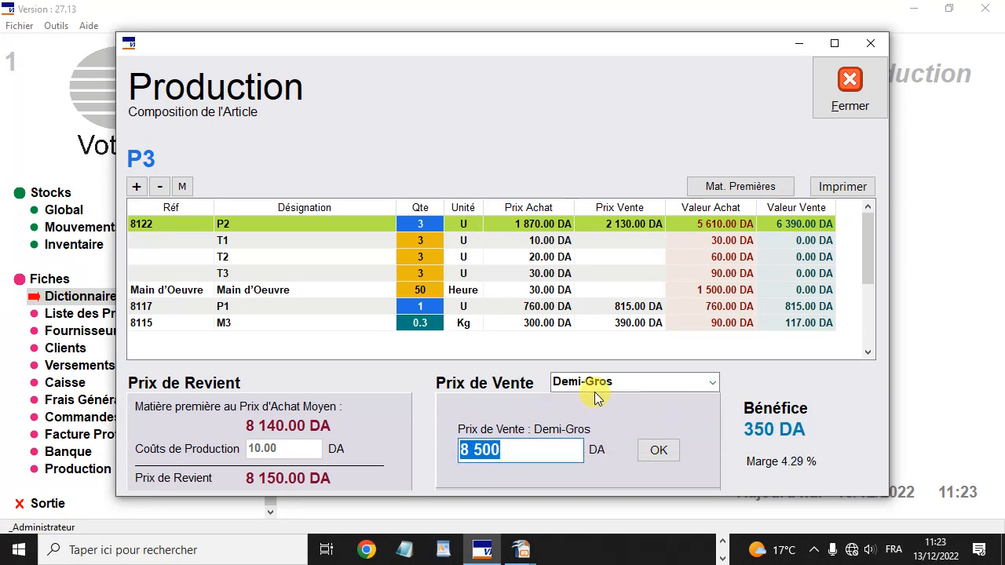
{"action": "left_click", "coordinate": [713, 383]}
{"action": "left_click", "coordinate": [695, 430]}
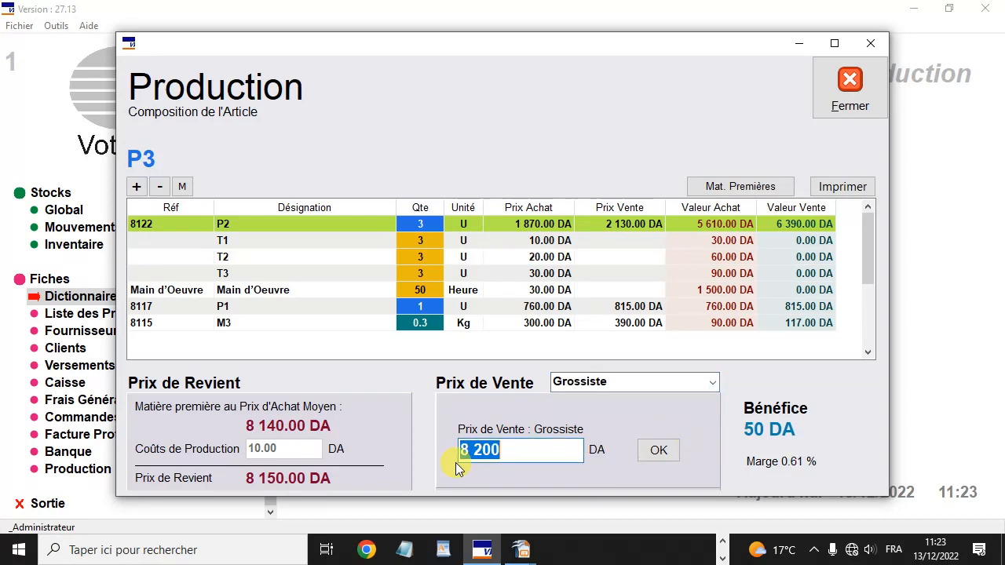
{"action": "left_click", "coordinate": [851, 87]}
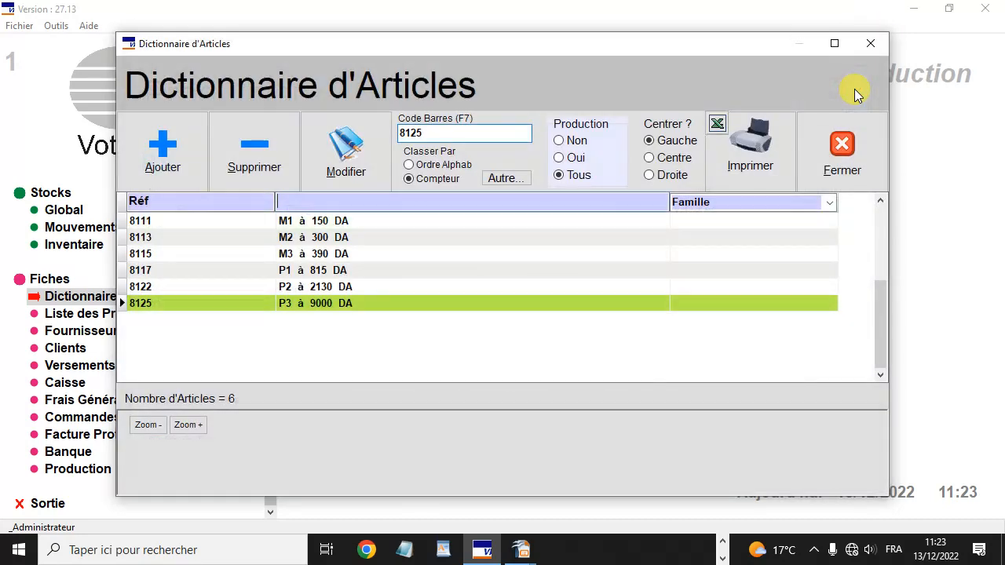
{"action": "left_click", "coordinate": [845, 154]}
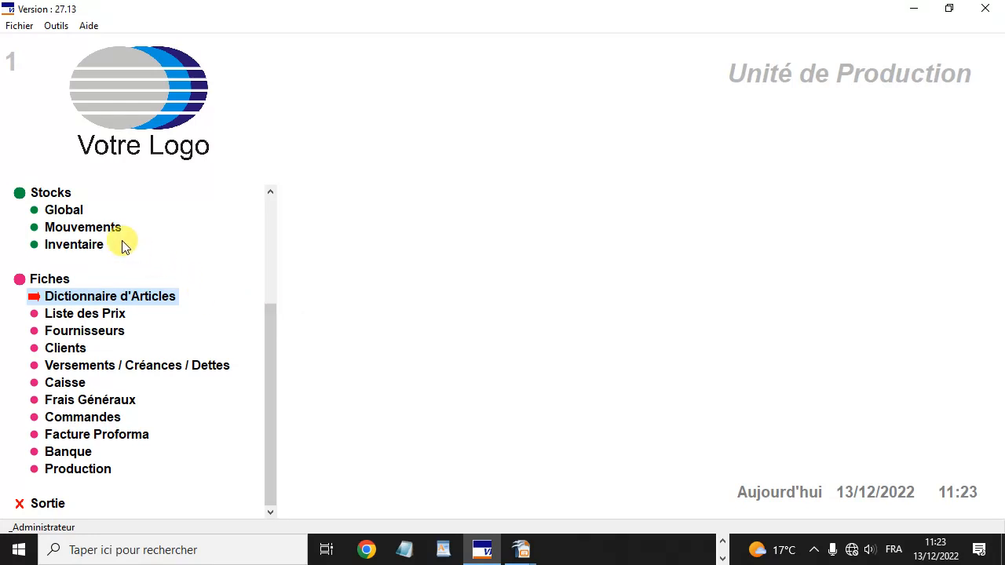
Start a new sale, filter the articles on P3 and compare its price for the anonymous, Demi-Gros and Grossiste clients.
{"action": "scroll", "coordinate": [124, 243], "scroll_direction": "up", "scroll_amount": 3}
{"action": "left_click", "coordinate": [103, 210]}
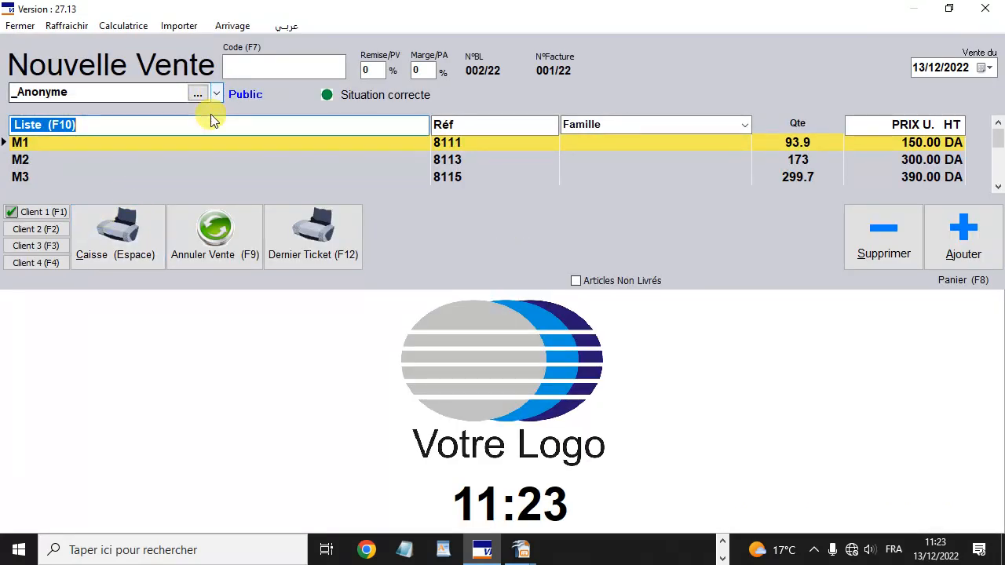
{"action": "type", "text": "P3"}
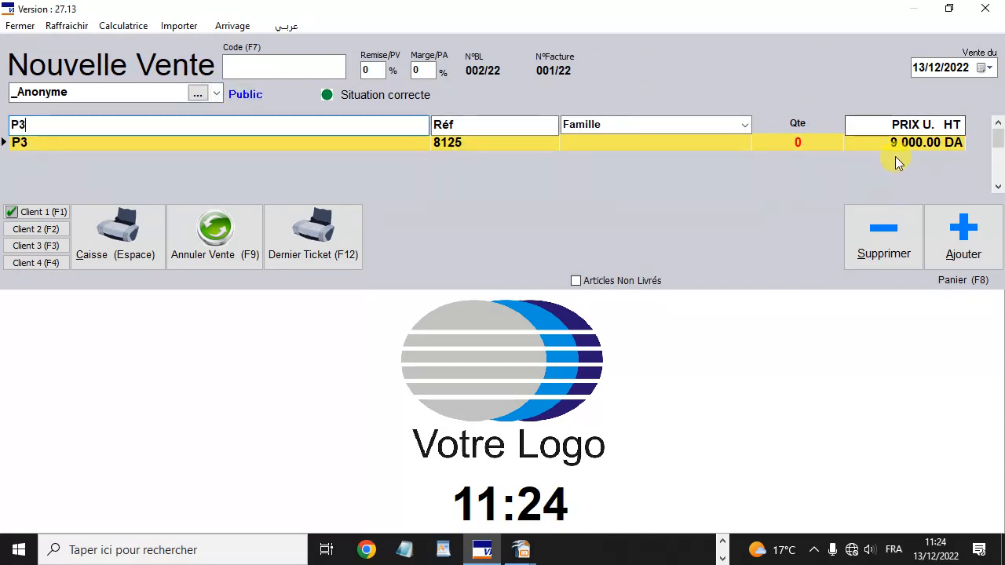
{"action": "left_click", "coordinate": [217, 93]}
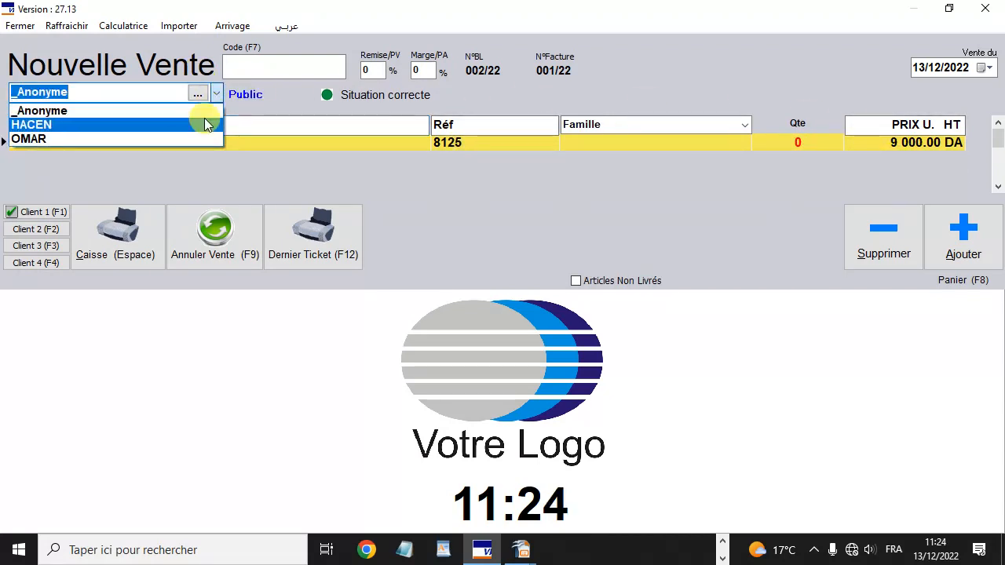
{"action": "left_click", "coordinate": [205, 118]}
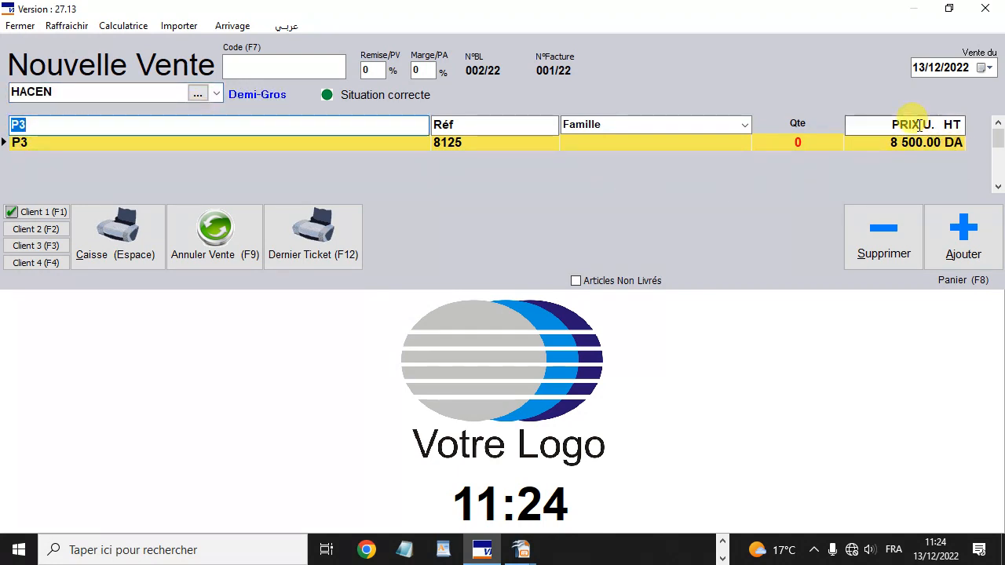
{"action": "left_click", "coordinate": [220, 94]}
{"action": "left_click", "coordinate": [146, 139]}
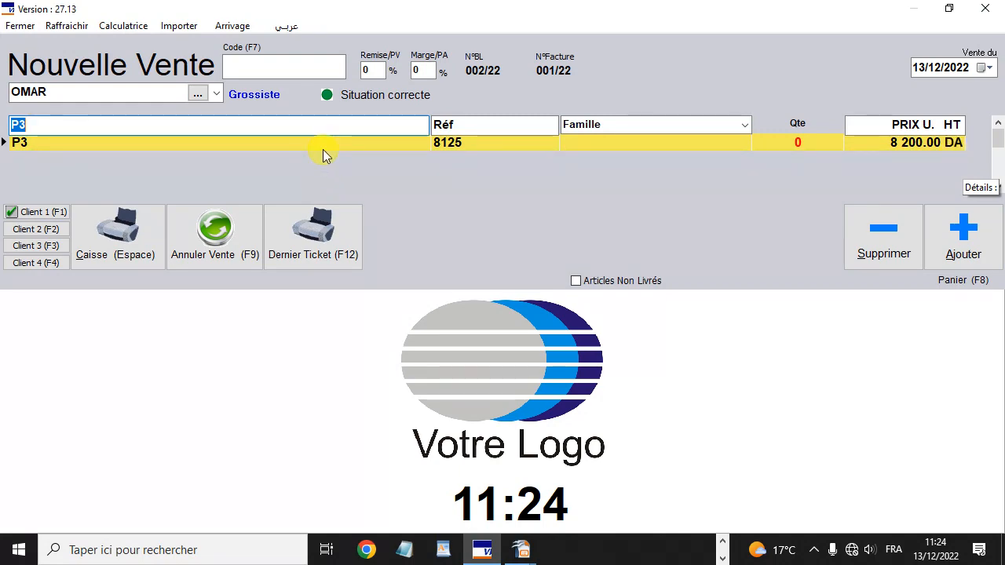
Close the sale and examine the M1, M2 and M3 entries in the price list.
{"action": "key", "text": "Escape"}
{"action": "left_click", "coordinate": [70, 471]}
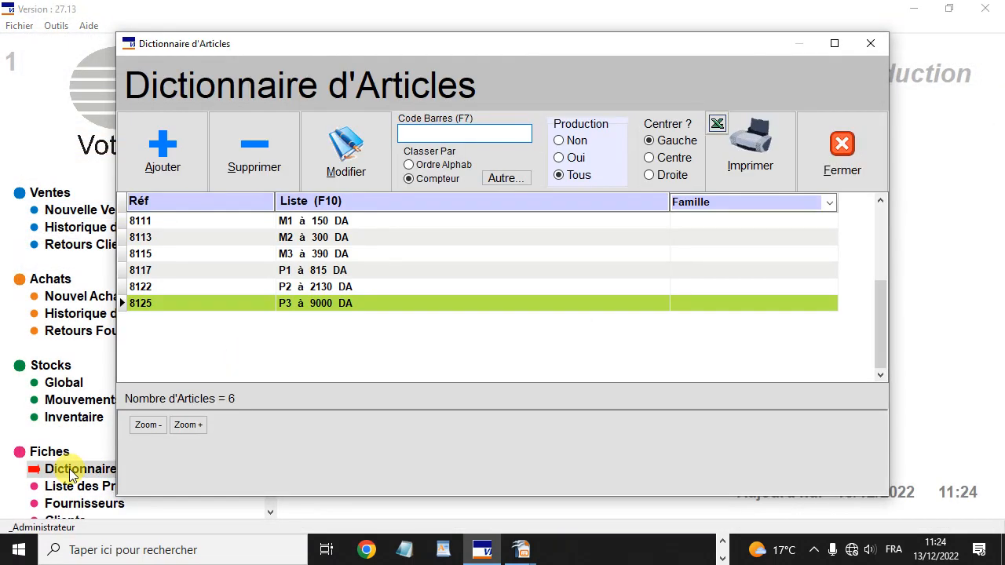
{"action": "key", "text": "Escape"}
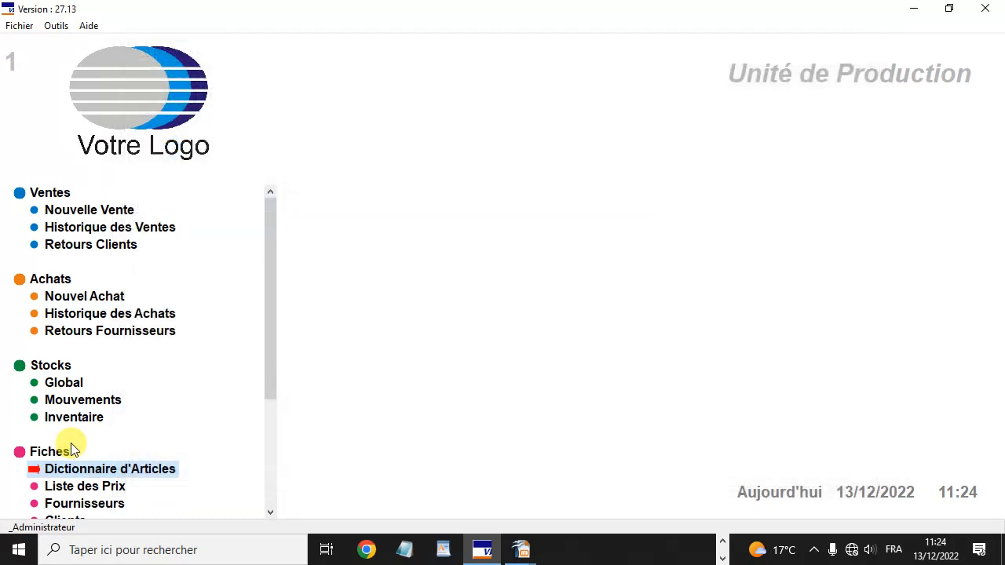
{"action": "scroll", "coordinate": [78, 451], "scroll_direction": "down", "scroll_amount": 1}
{"action": "left_click", "coordinate": [83, 436]}
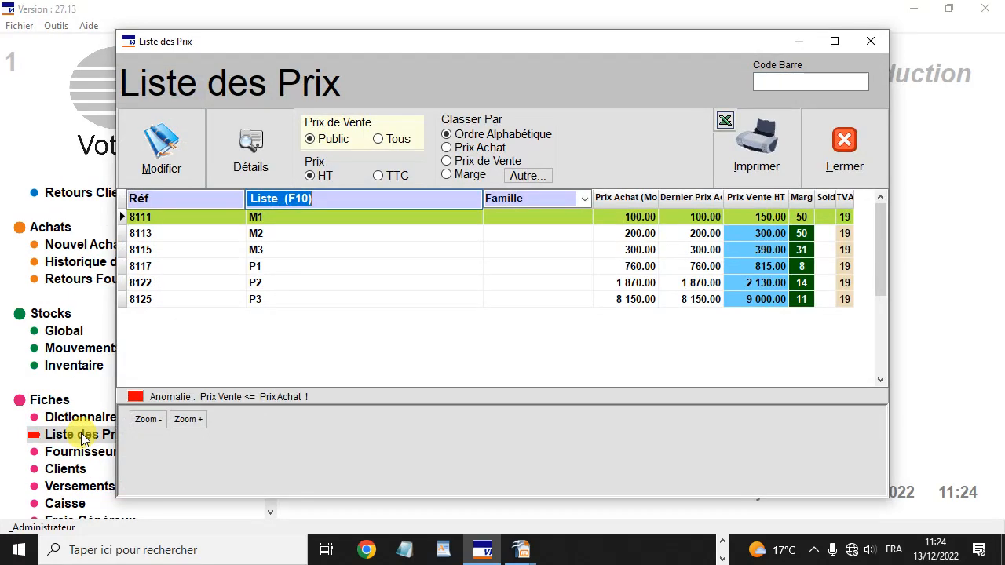
{"action": "left_click", "coordinate": [303, 233]}
{"action": "left_click", "coordinate": [304, 217]}
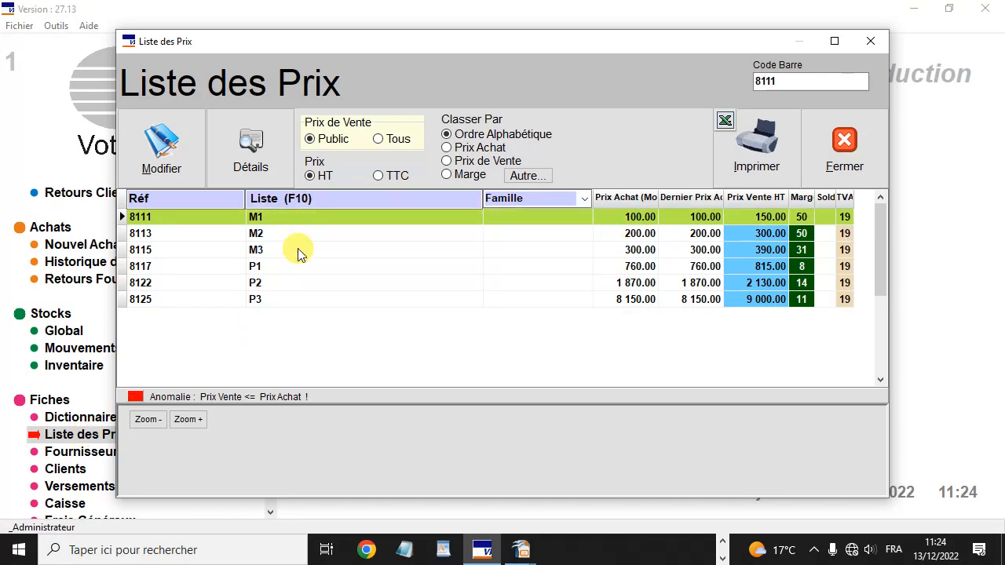
{"action": "left_click", "coordinate": [298, 249]}
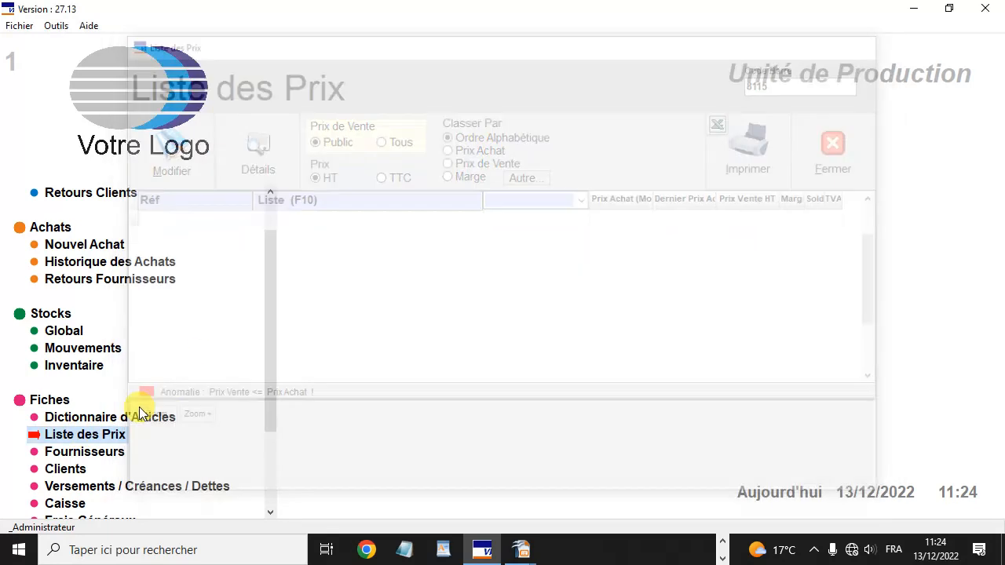
{"action": "key", "text": "Escape"}
Reopen the production composition of article P3 and display its Public sale price.
{"action": "left_click", "coordinate": [105, 416]}
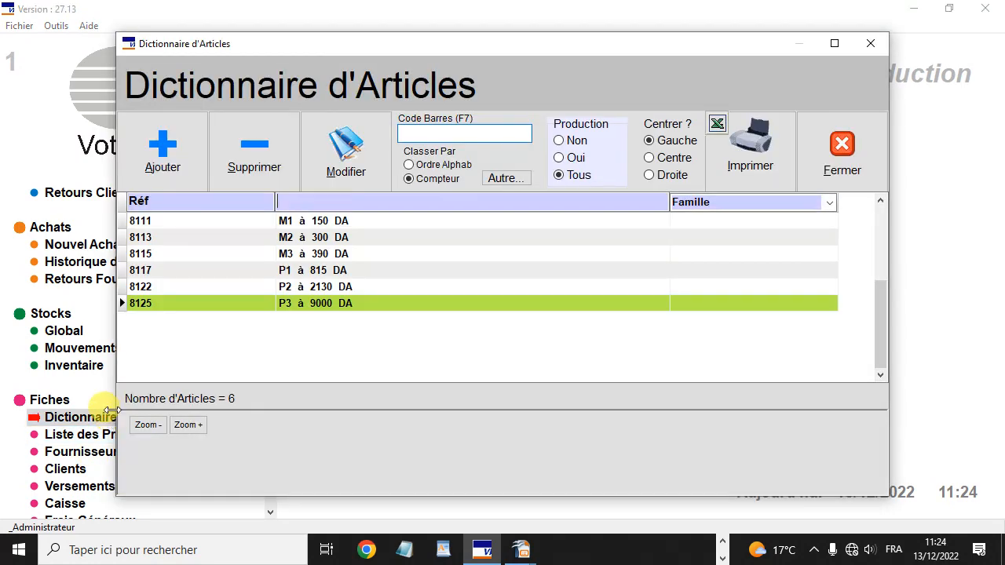
{"action": "double_click", "coordinate": [301, 304]}
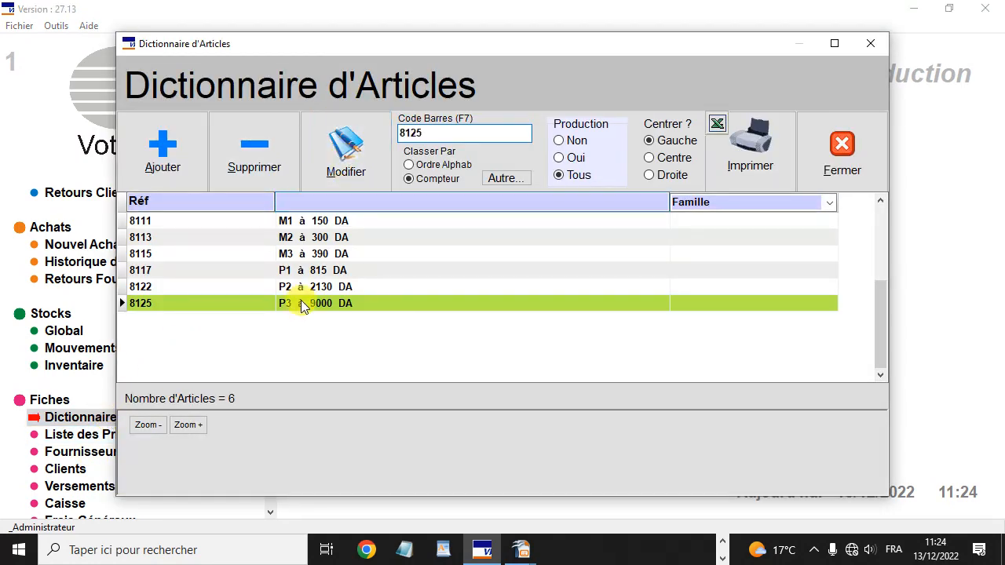
{"action": "left_click", "coordinate": [629, 146]}
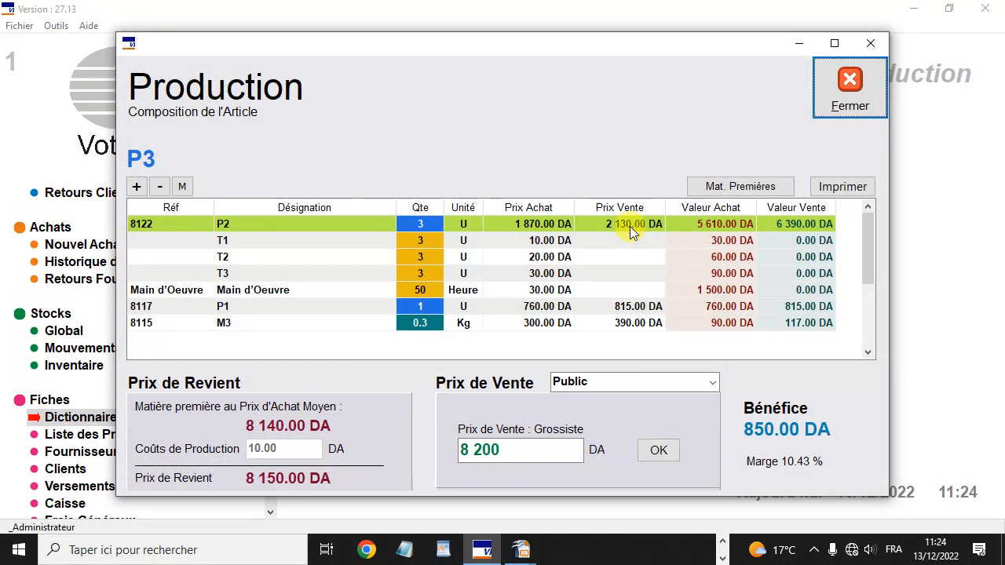
{"action": "left_click", "coordinate": [572, 382]}
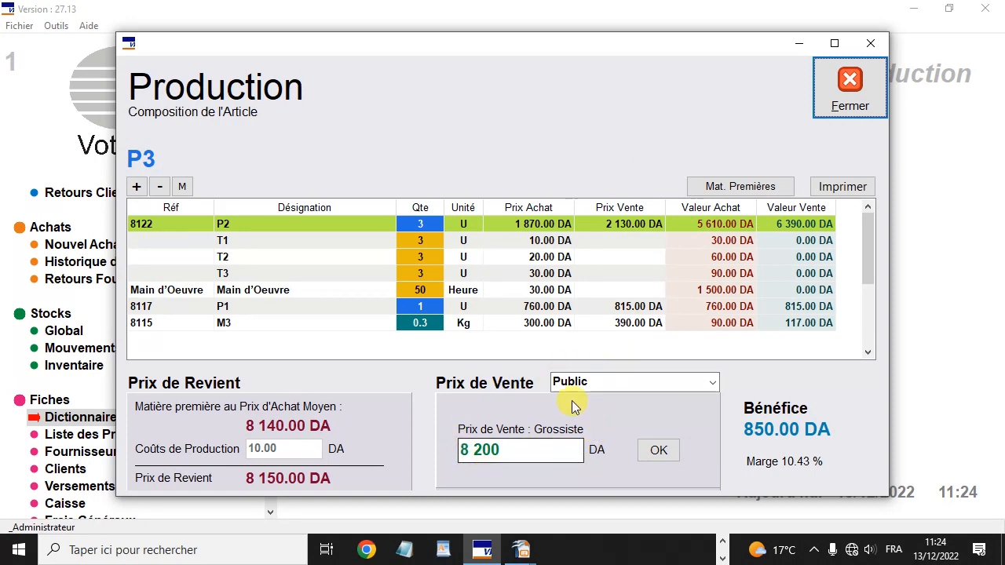
{"action": "left_click", "coordinate": [714, 383]}
{"action": "left_click", "coordinate": [709, 401]}
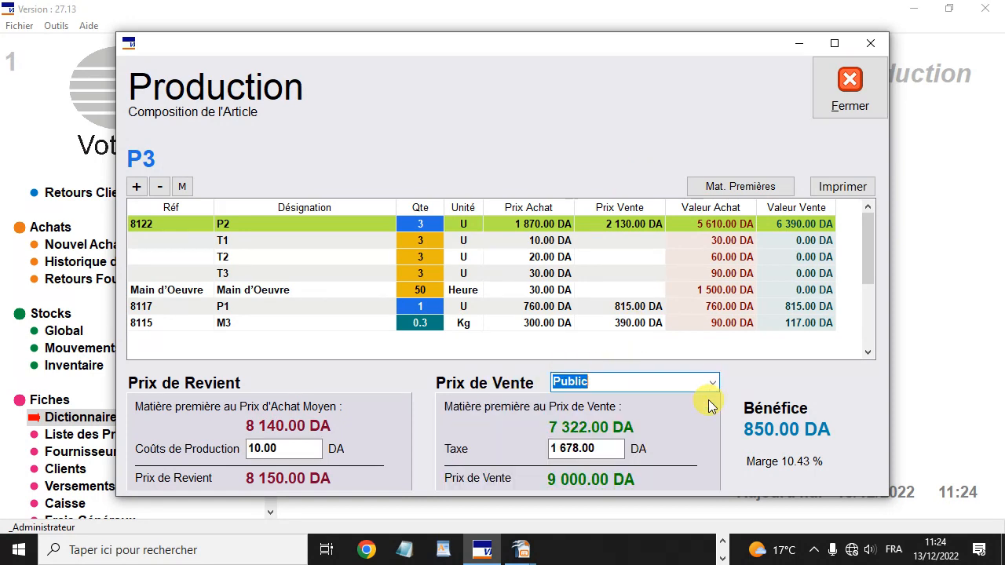
Review P3's Demi-Gros, Grossiste and Public sale prices, and close its composition and the article dictionary.
{"action": "left_click", "coordinate": [712, 383]}
{"action": "left_click", "coordinate": [710, 411]}
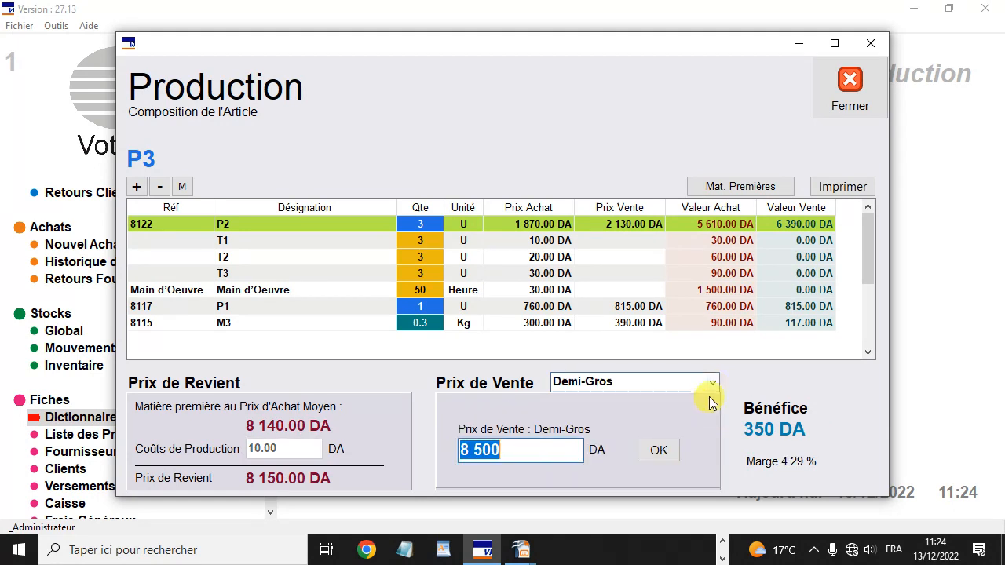
{"action": "left_click", "coordinate": [713, 383]}
{"action": "left_click", "coordinate": [702, 426]}
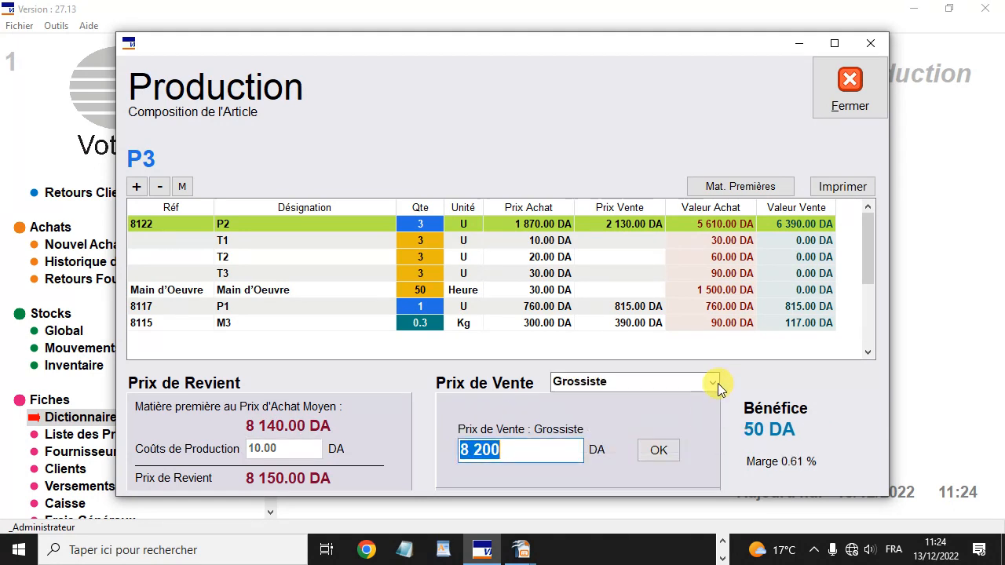
{"action": "left_click", "coordinate": [716, 384]}
{"action": "left_click", "coordinate": [707, 402]}
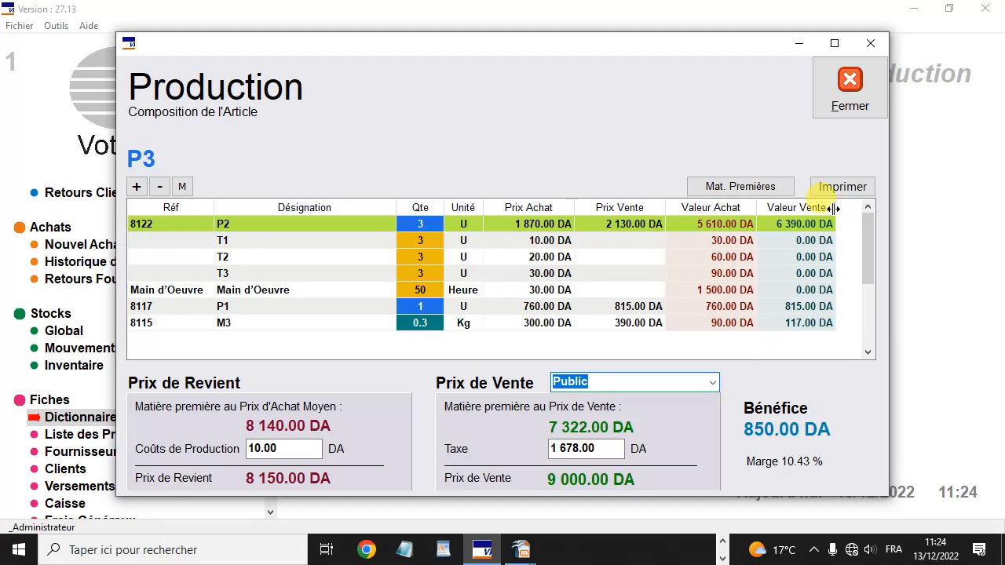
{"action": "left_click", "coordinate": [837, 93]}
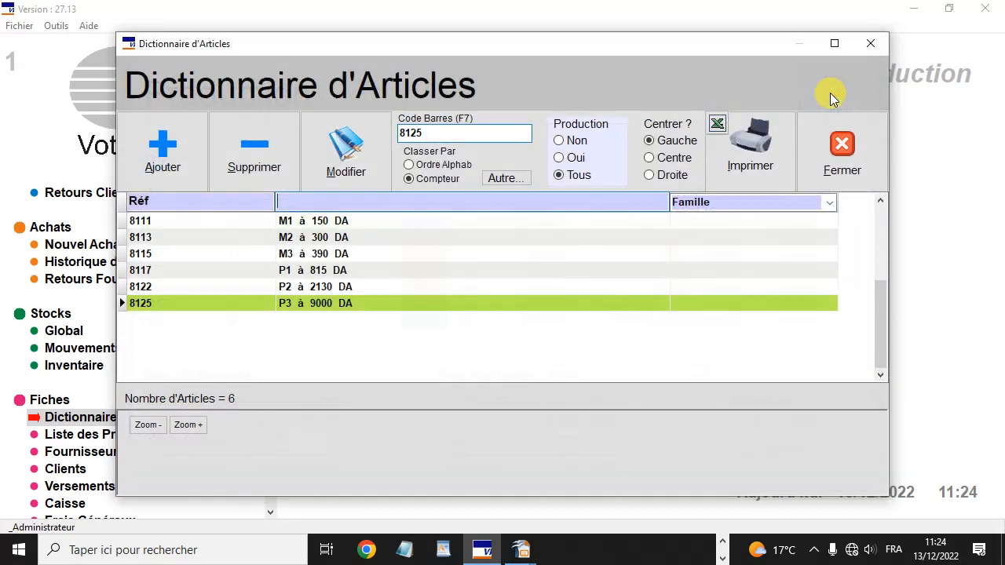
{"action": "left_click", "coordinate": [839, 150]}
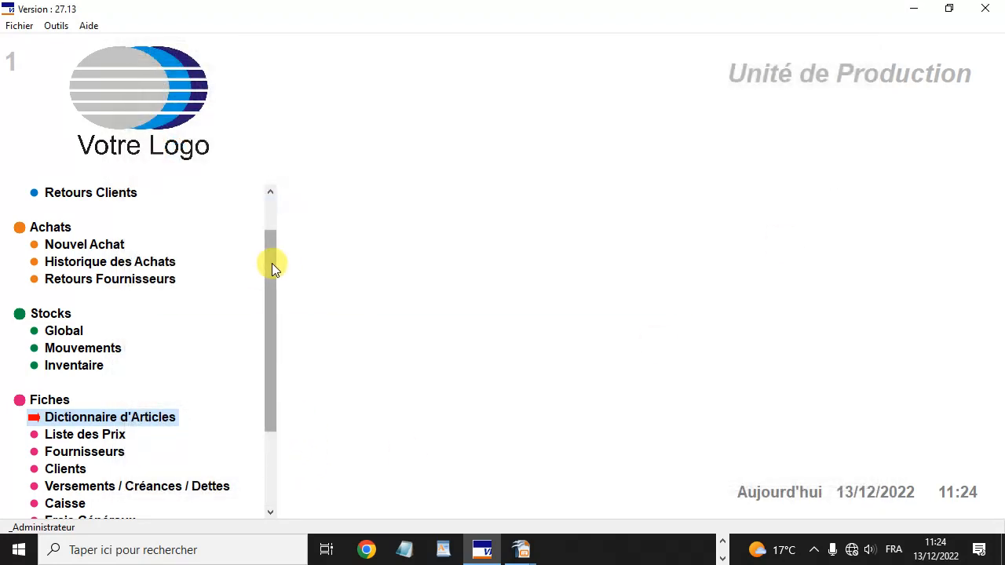
Reopen the article dictionary, examine the components in P3's production composition and close the composition.
{"action": "left_click_drag", "start_coordinate": [270, 264], "coordinate": [271, 231]}
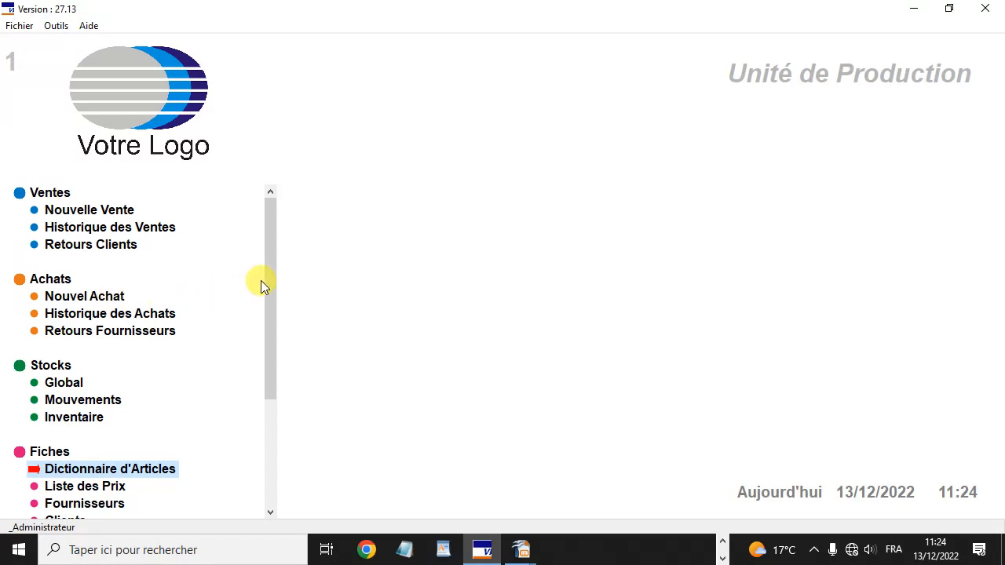
{"action": "left_click_drag", "start_coordinate": [271, 274], "coordinate": [272, 359]}
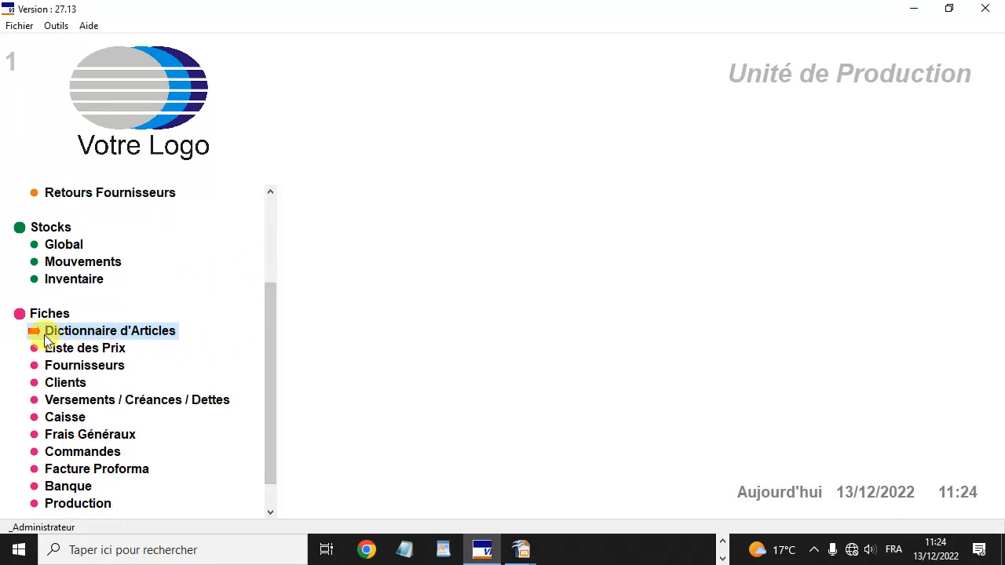
{"action": "left_click", "coordinate": [126, 331]}
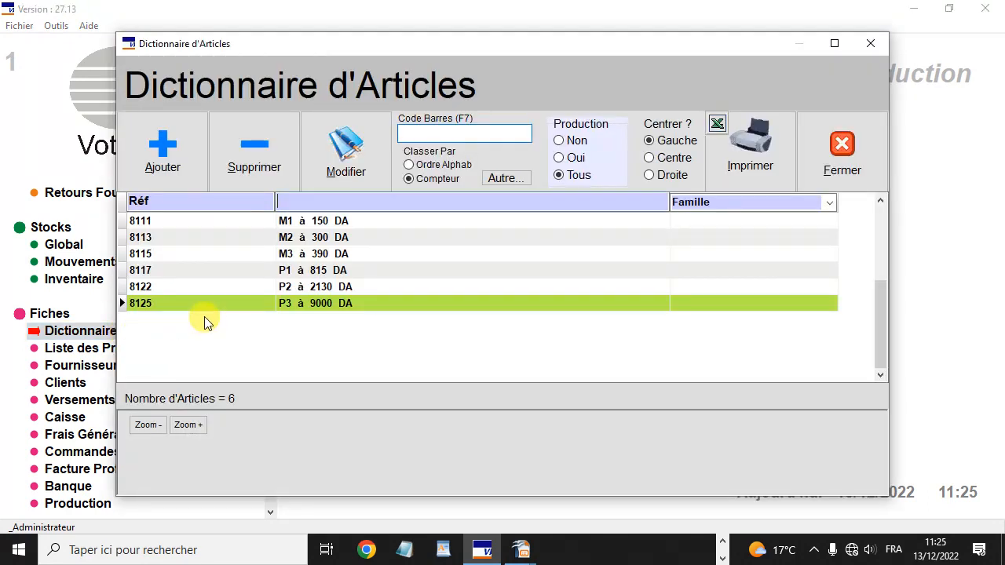
{"action": "double_click", "coordinate": [298, 304]}
{"action": "left_click", "coordinate": [611, 163]}
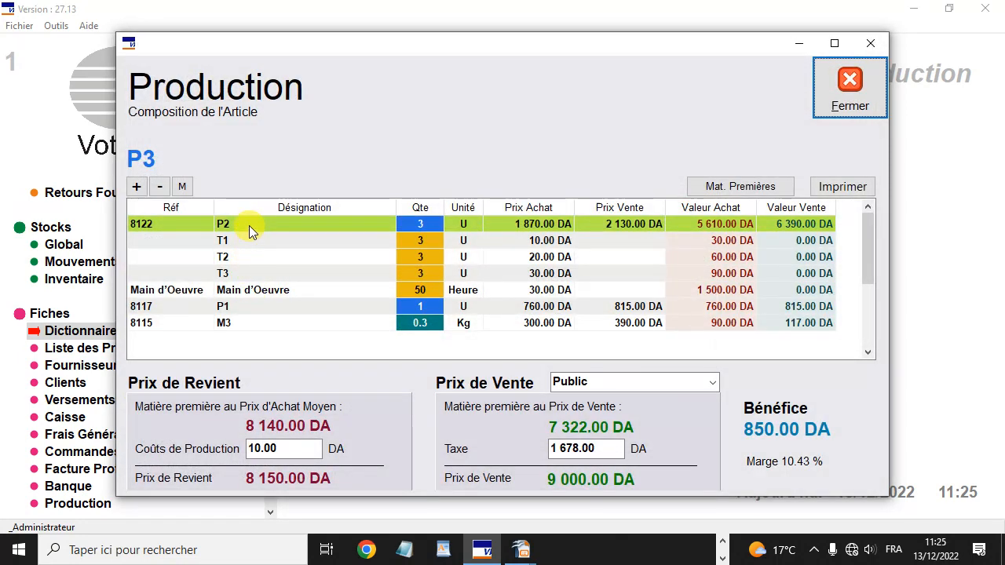
{"action": "left_click", "coordinate": [845, 102]}
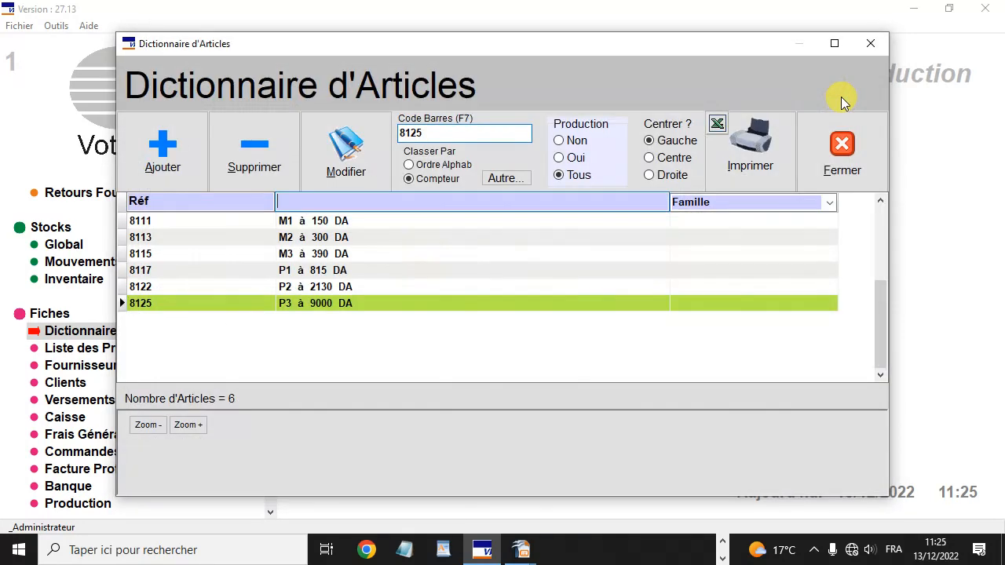
In the production composition of article P1, set the M2 dosage to 0.2 Kg, accept the update and close the article dictionary.
{"action": "left_click", "coordinate": [298, 273]}
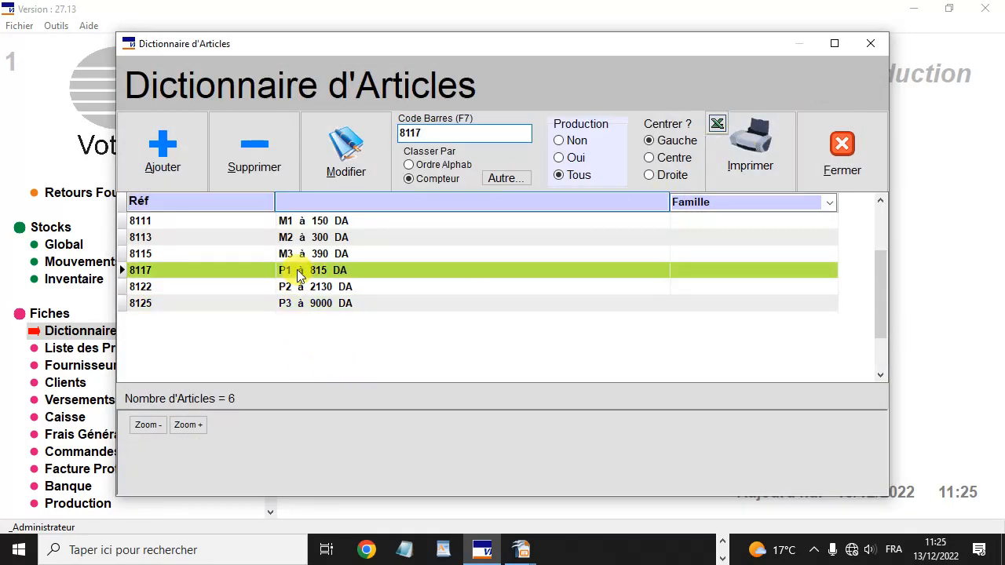
{"action": "double_click", "coordinate": [357, 272]}
{"action": "left_click", "coordinate": [632, 144]}
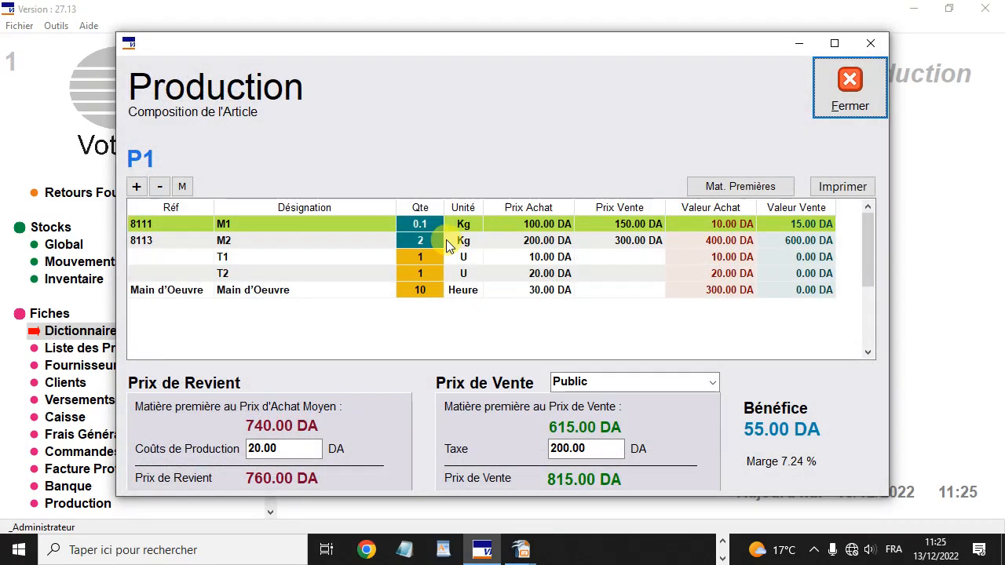
{"action": "left_click", "coordinate": [440, 243]}
{"action": "double_click", "coordinate": [426, 241]}
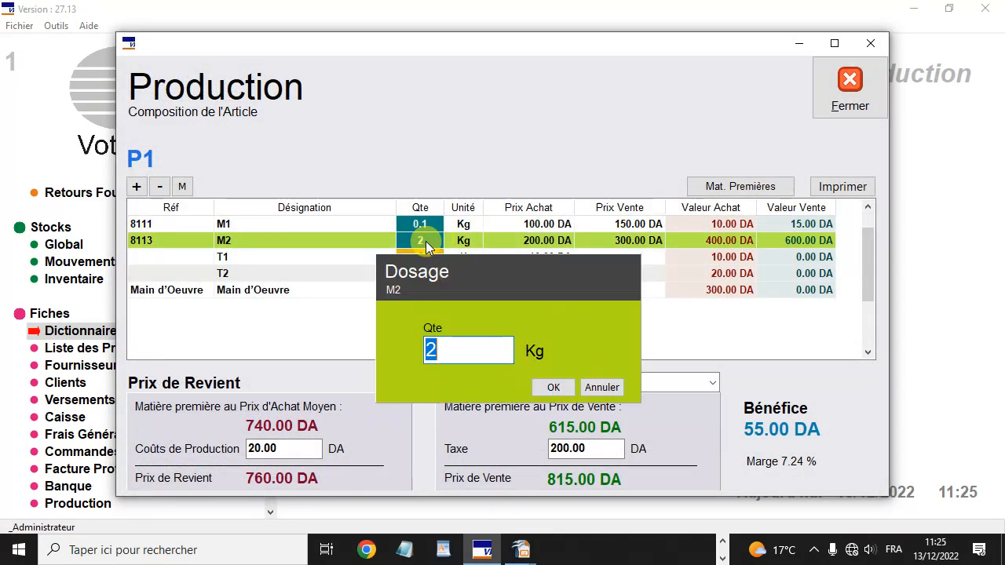
{"action": "type", "text": "0.2"}
{"action": "key", "text": "Return"}
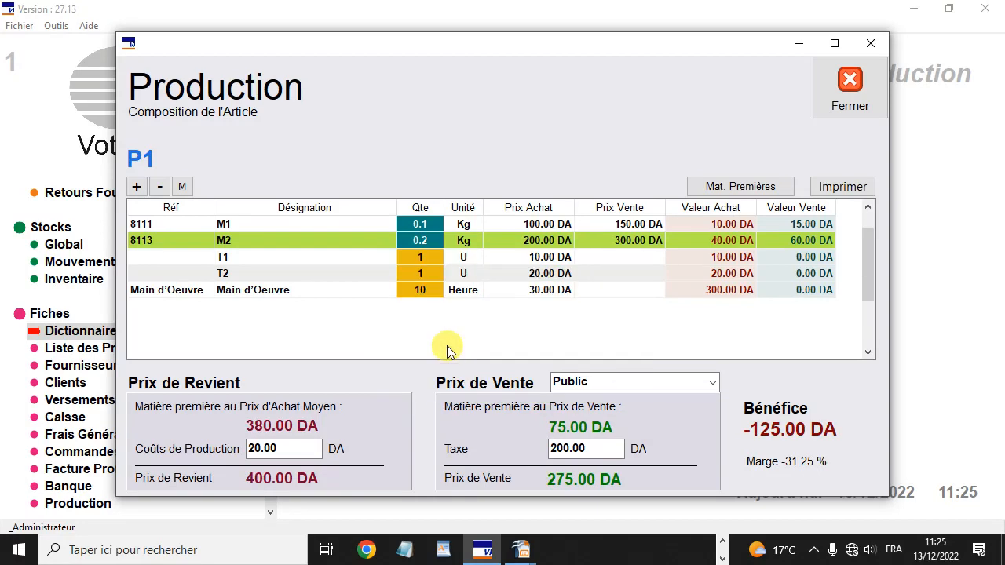
{"action": "left_click", "coordinate": [850, 88]}
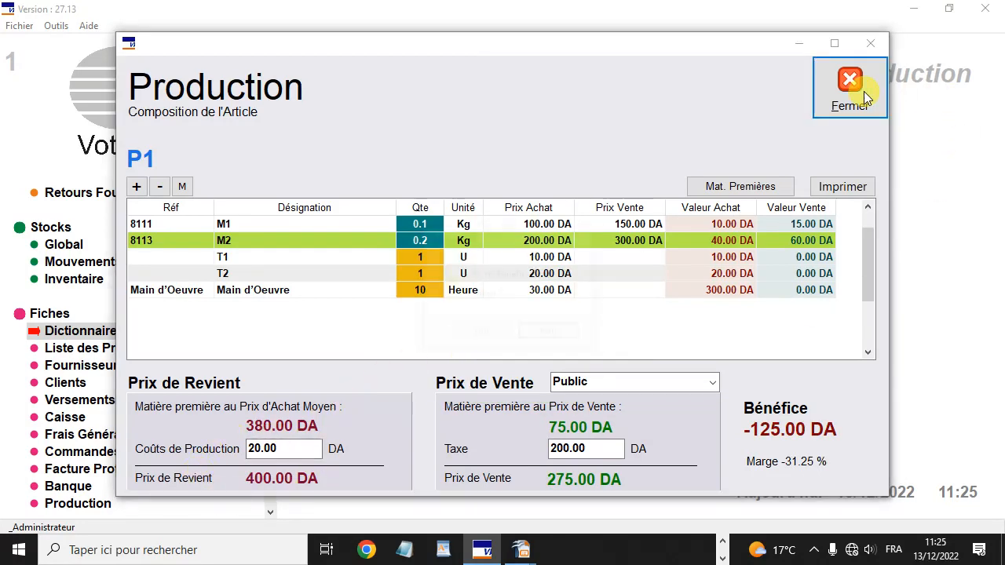
{"action": "left_click", "coordinate": [481, 334]}
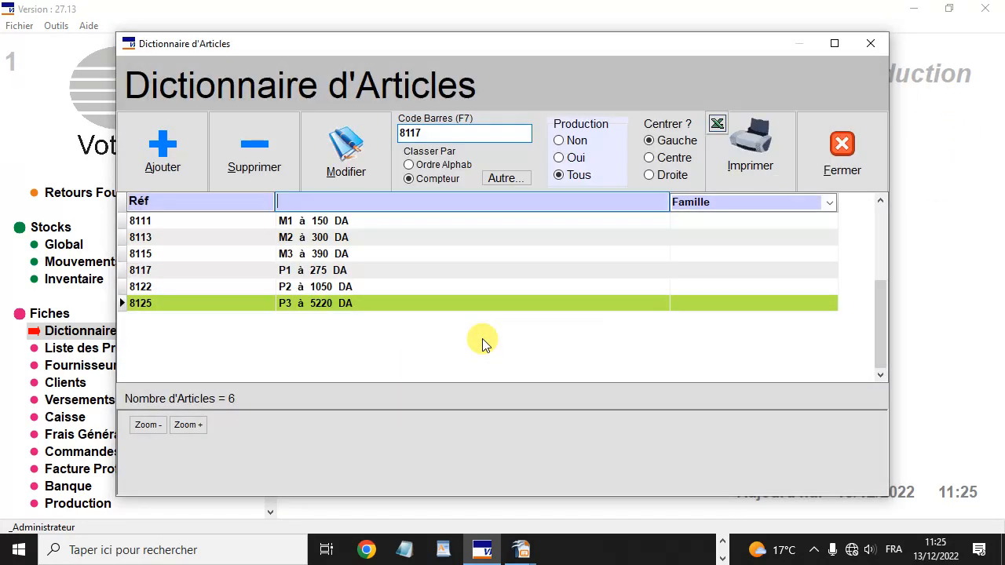
{"action": "left_click", "coordinate": [839, 157]}
Open the production list, examine this month's P1, P2 and P3 production records, and close the list.
{"action": "scroll", "coordinate": [269, 360], "scroll_direction": "down", "scroll_amount": 1}
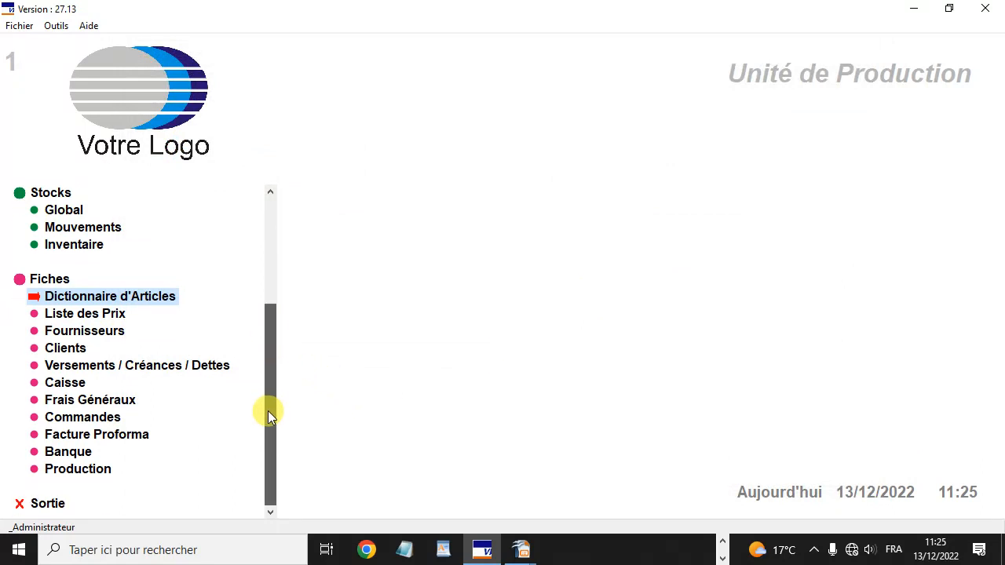
{"action": "left_click", "coordinate": [69, 474]}
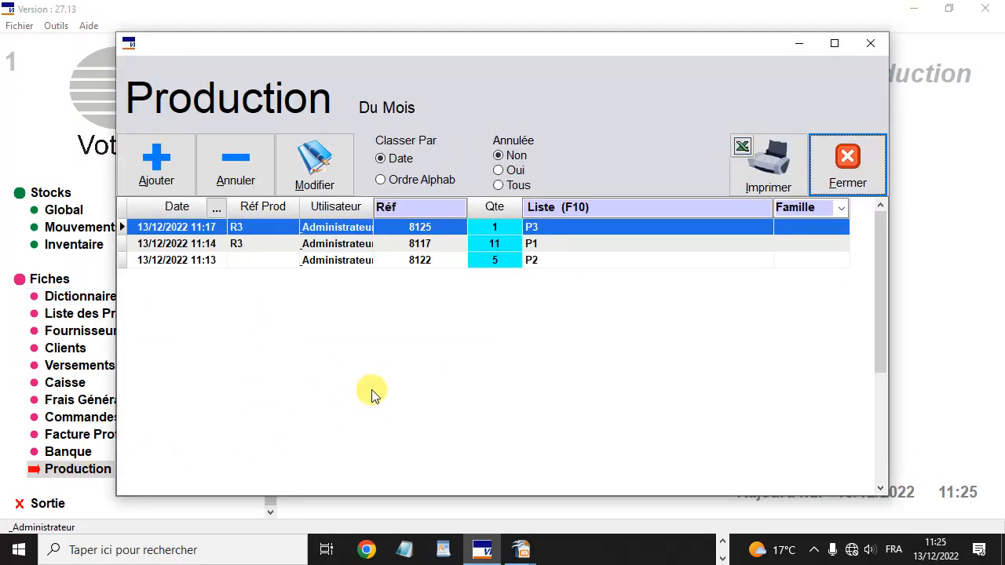
{"action": "left_click", "coordinate": [547, 263]}
{"action": "left_click", "coordinate": [550, 247]}
{"action": "left_click", "coordinate": [545, 262]}
{"action": "left_click", "coordinate": [545, 229]}
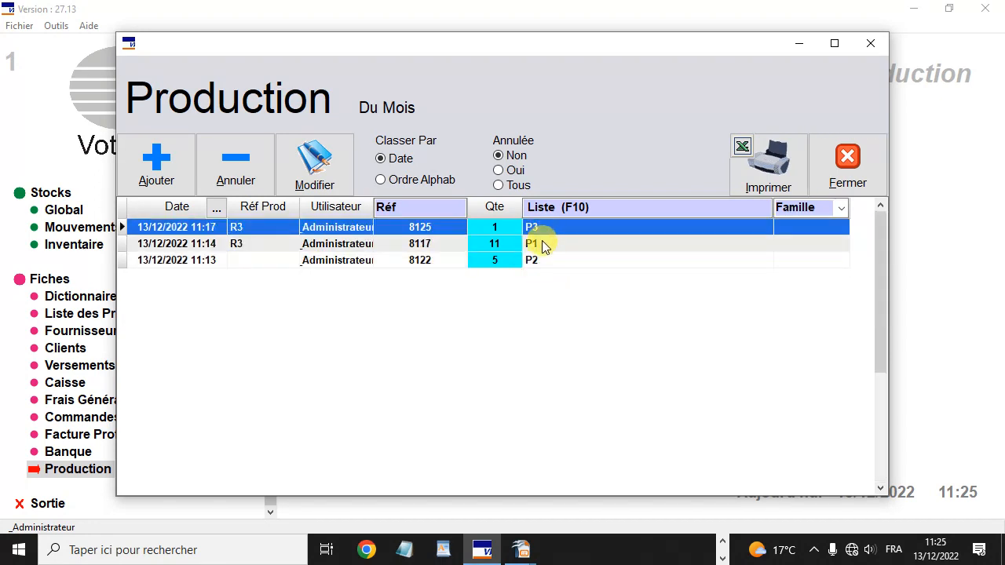
{"action": "key", "text": "Escape"}
Open the global stock overview, examine the quantities of raw materials and produced articles, and close it.
{"action": "left_click", "coordinate": [65, 212]}
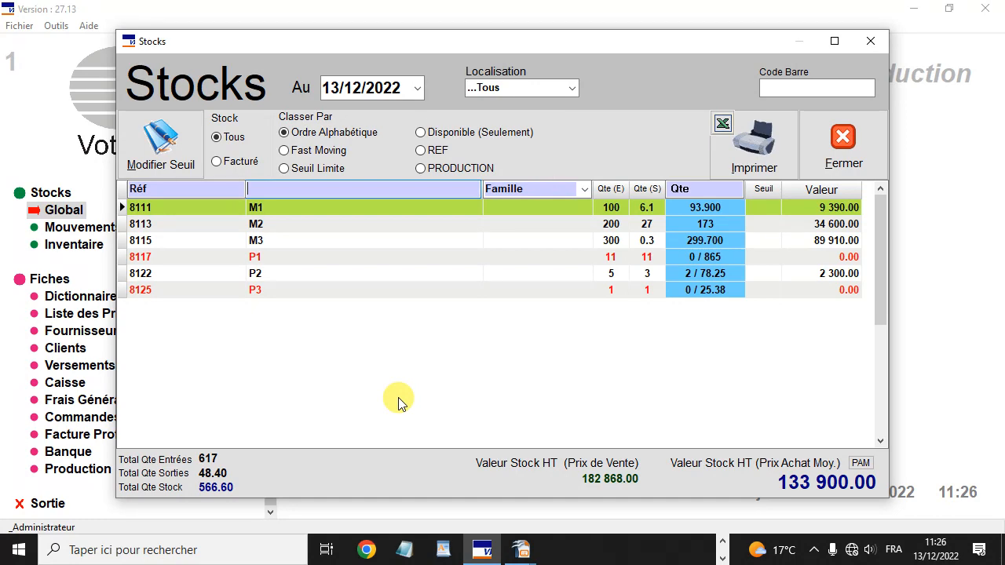
{"action": "key", "text": "Escape"}
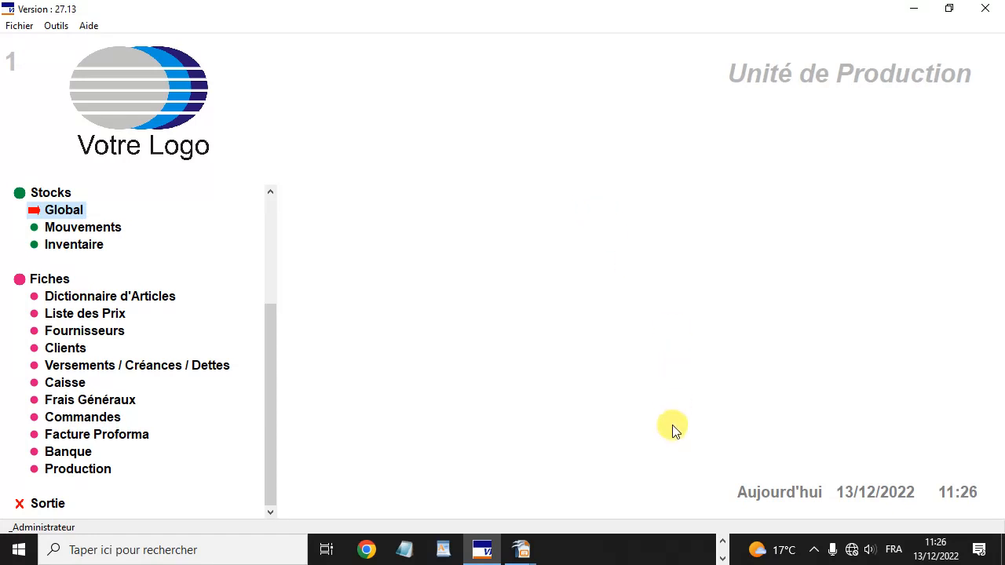
{"action": "left_click", "coordinate": [721, 548]}
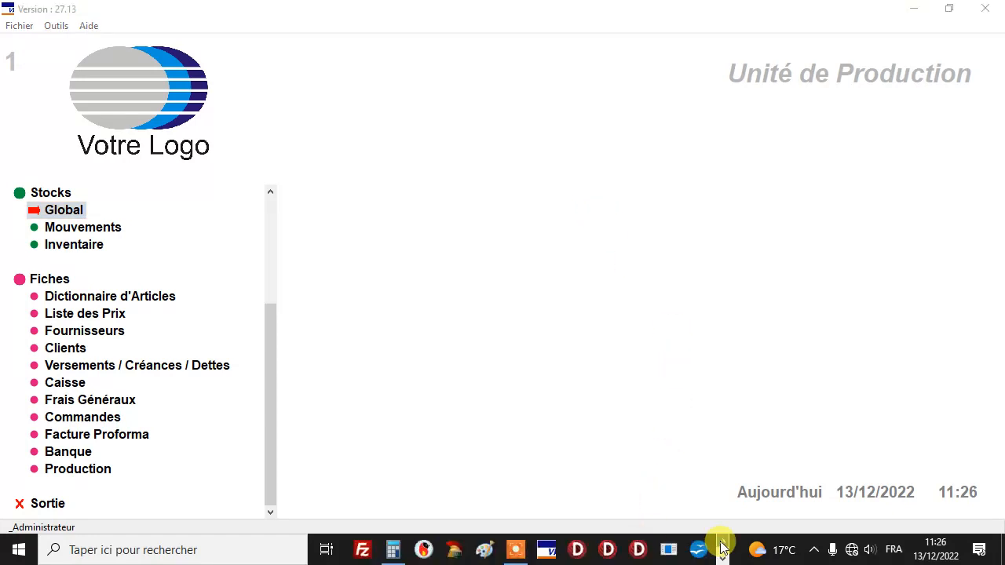